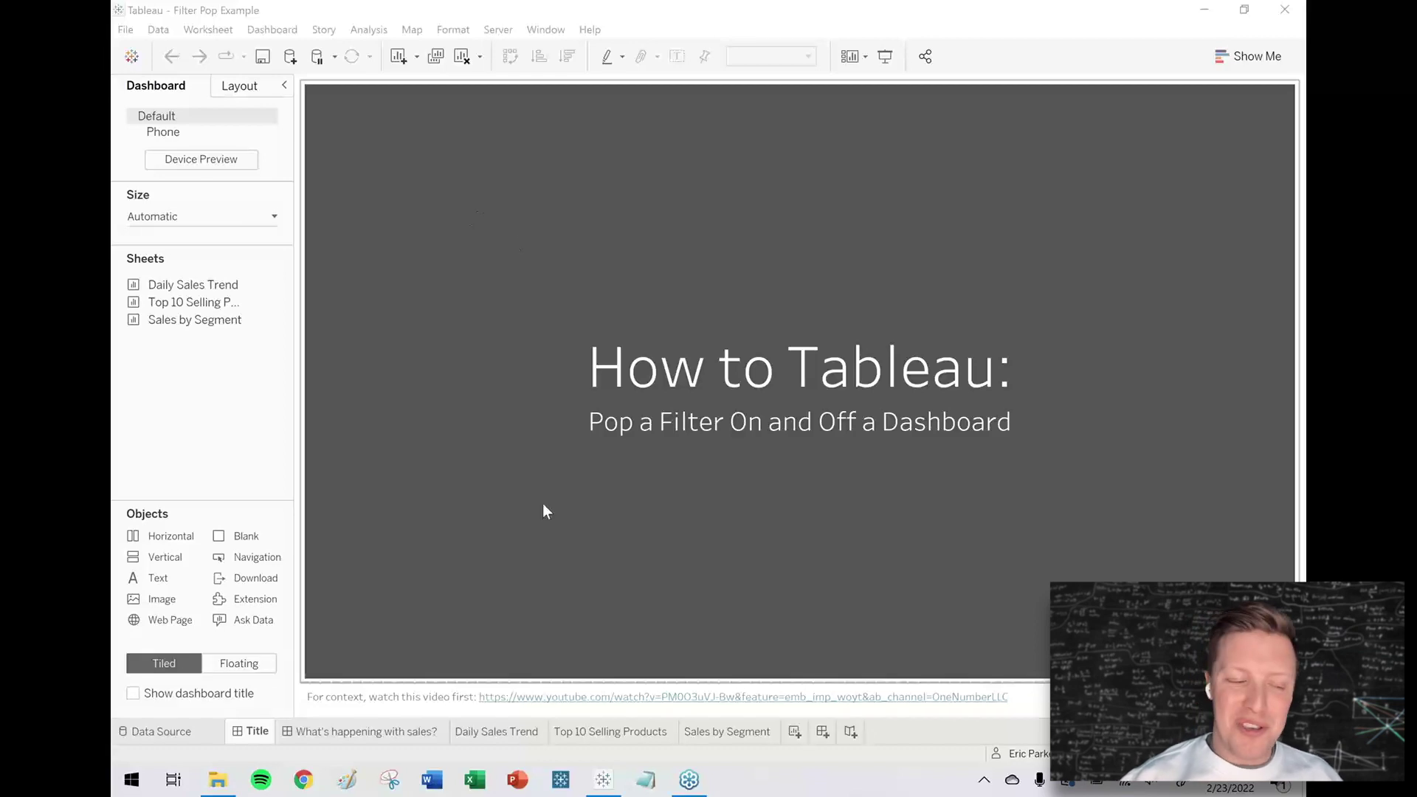
Step: Switch to the What's happening with sales? dashboard, briefly revisiting the title dashboard
click(390, 733)
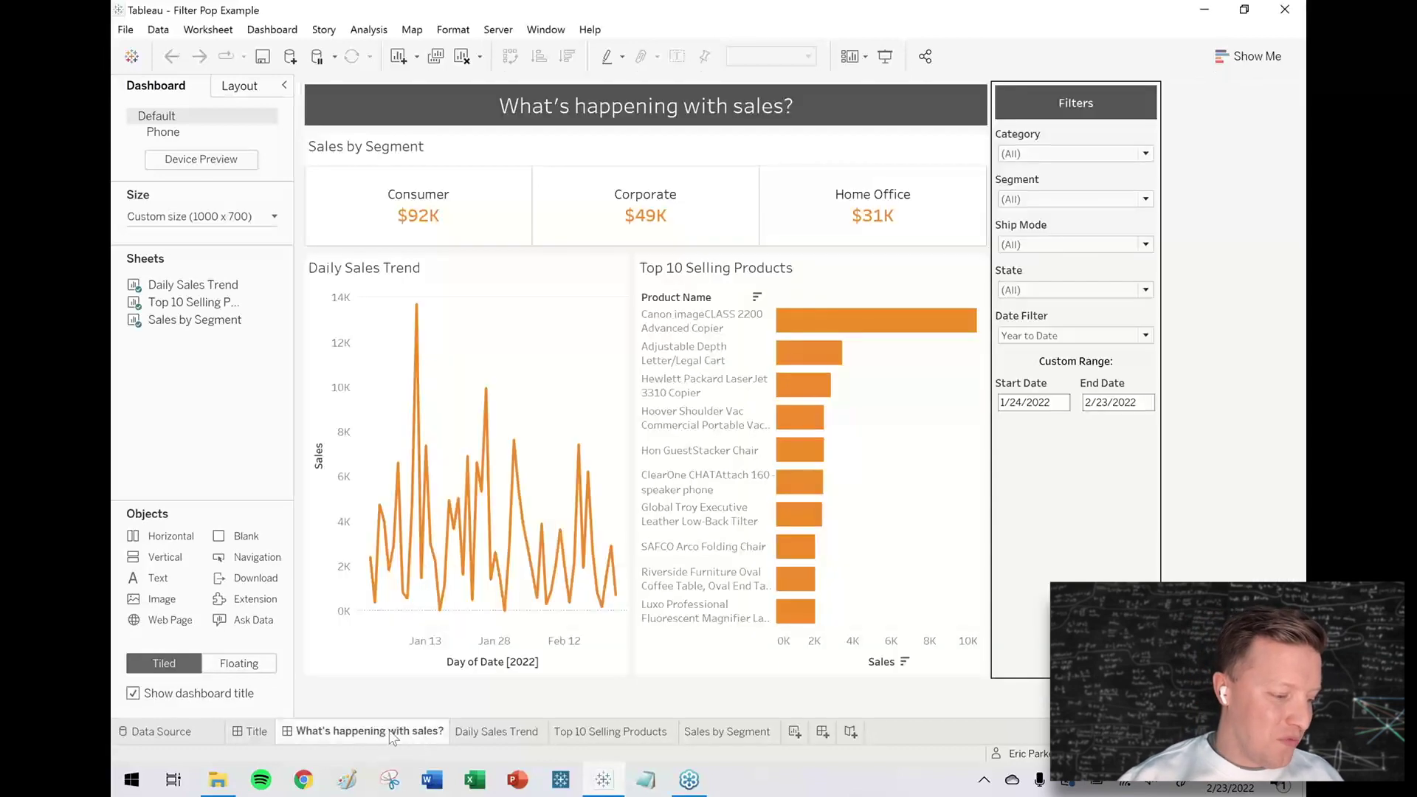
mouse_move(253, 734)
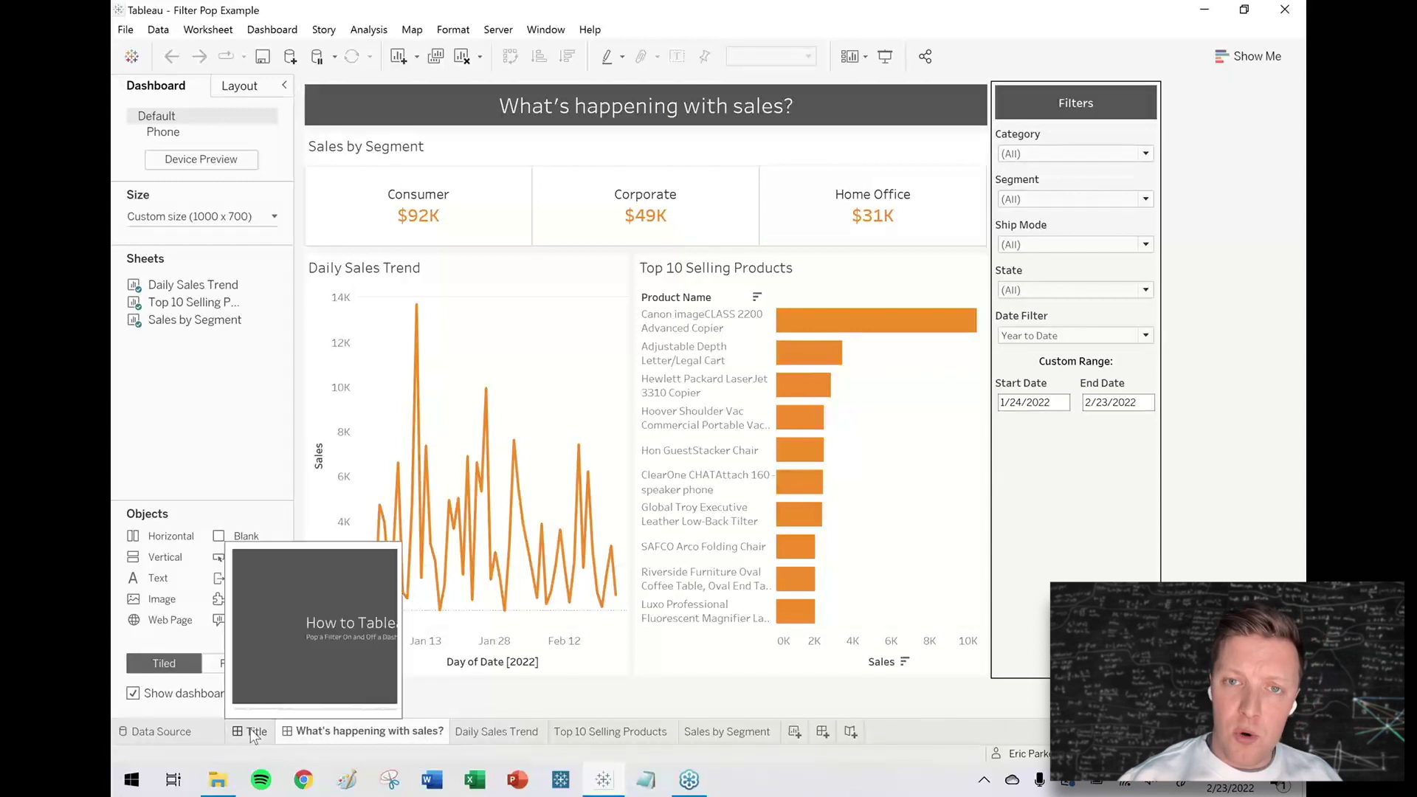
click(253, 734)
click(322, 729)
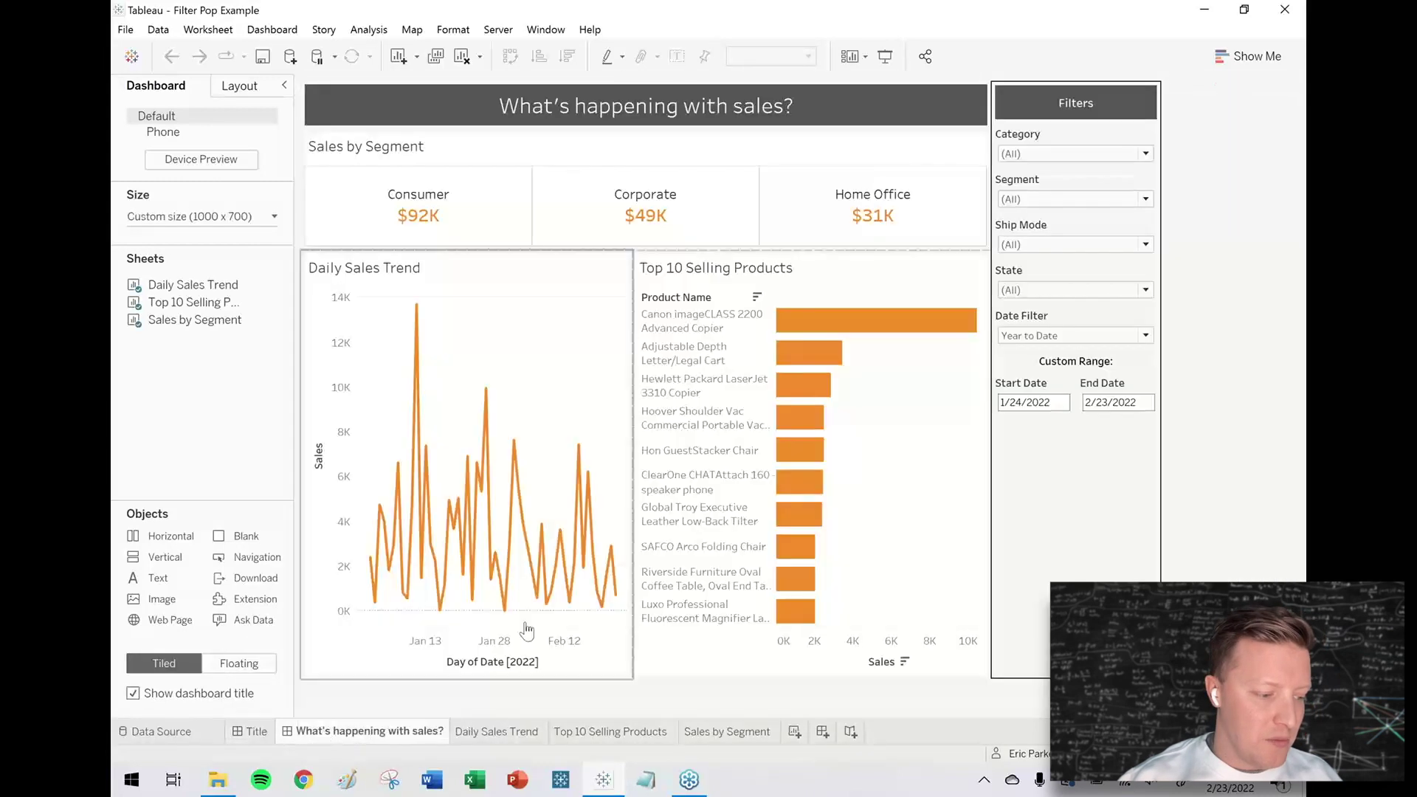
Step: Try Previous Year to Date and Month to Date in the Date Filter, ending on Year to Date
click(1043, 336)
click(1034, 366)
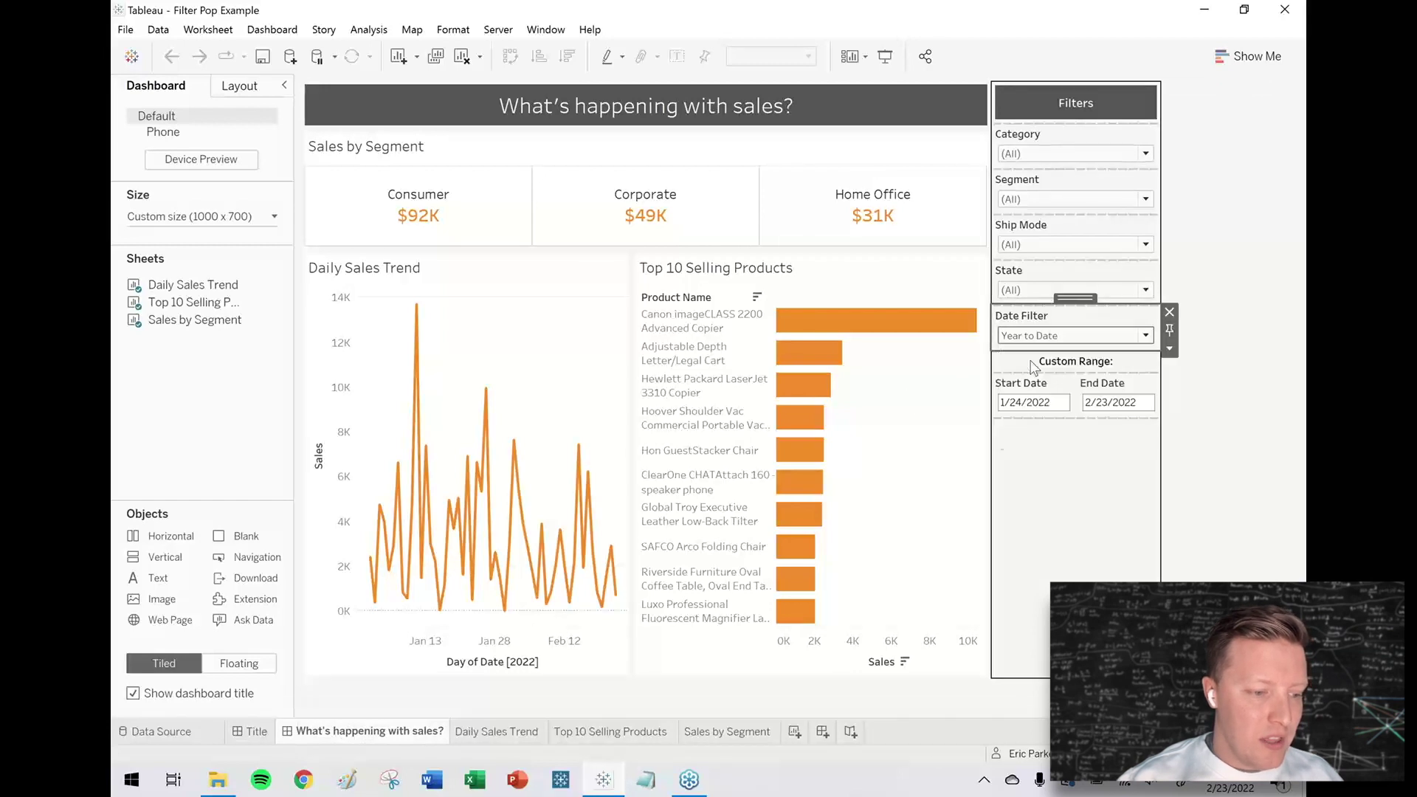
click(1039, 335)
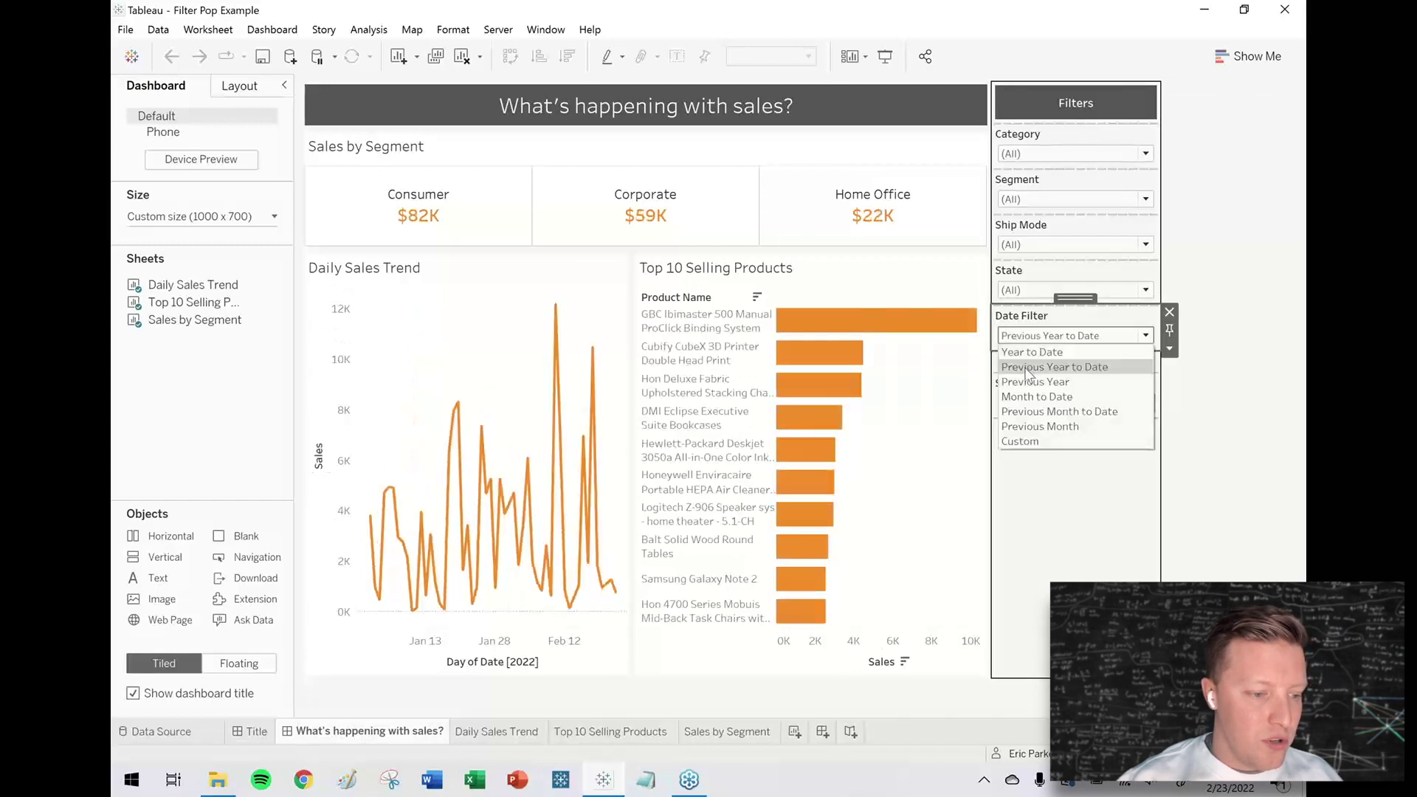
click(1038, 348)
click(1039, 338)
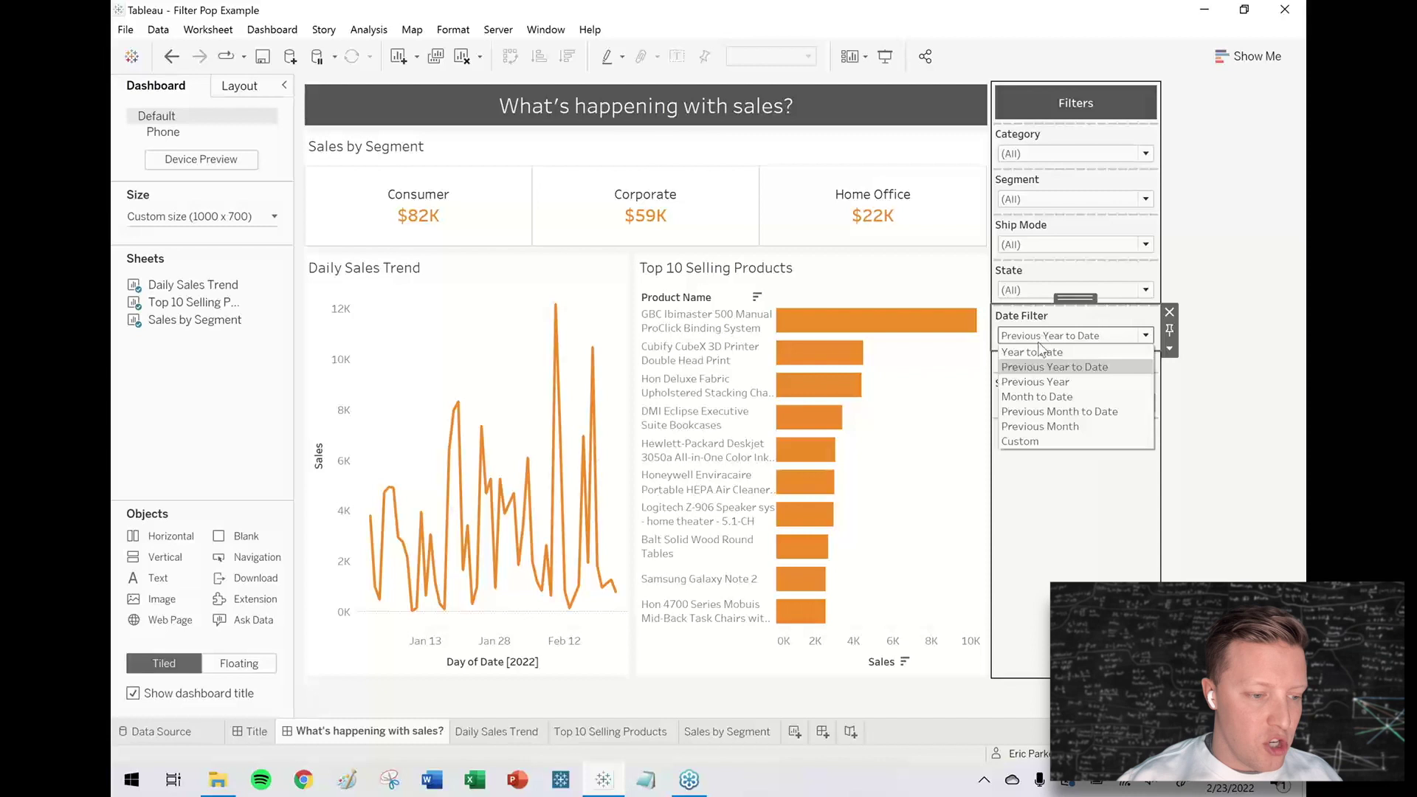
click(1029, 388)
scroll(1048, 336, down, 2)
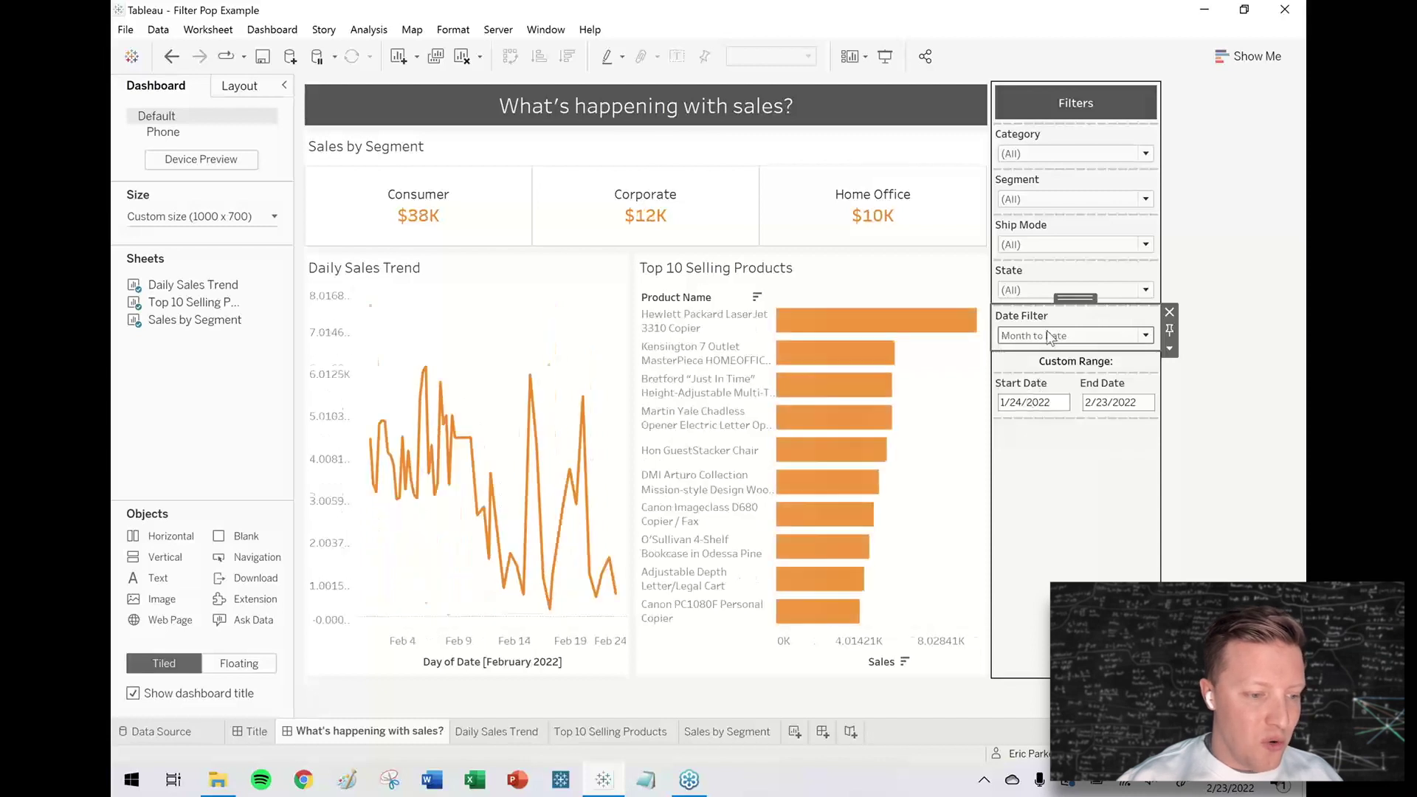
click(1047, 334)
click(1041, 353)
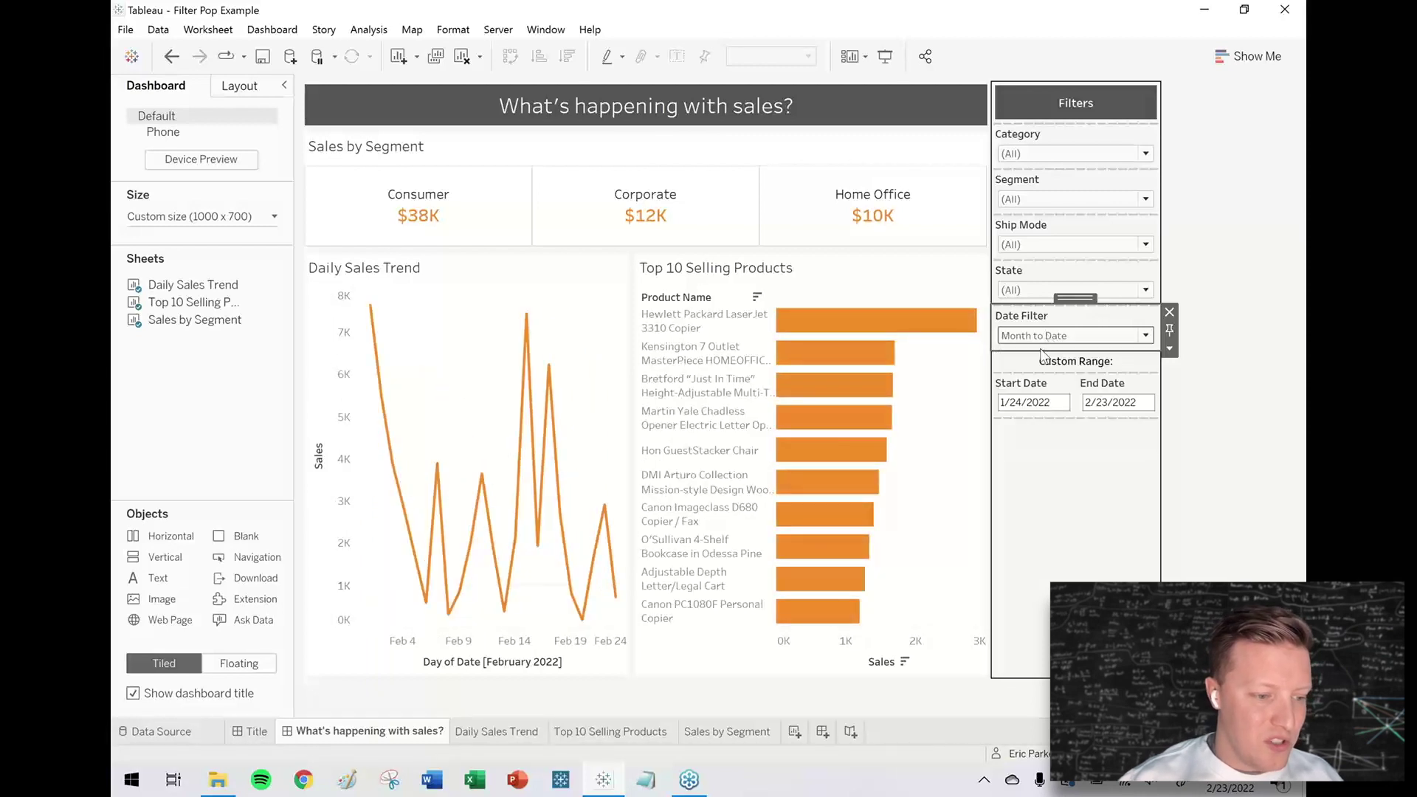
scroll(1044, 336, up, 3)
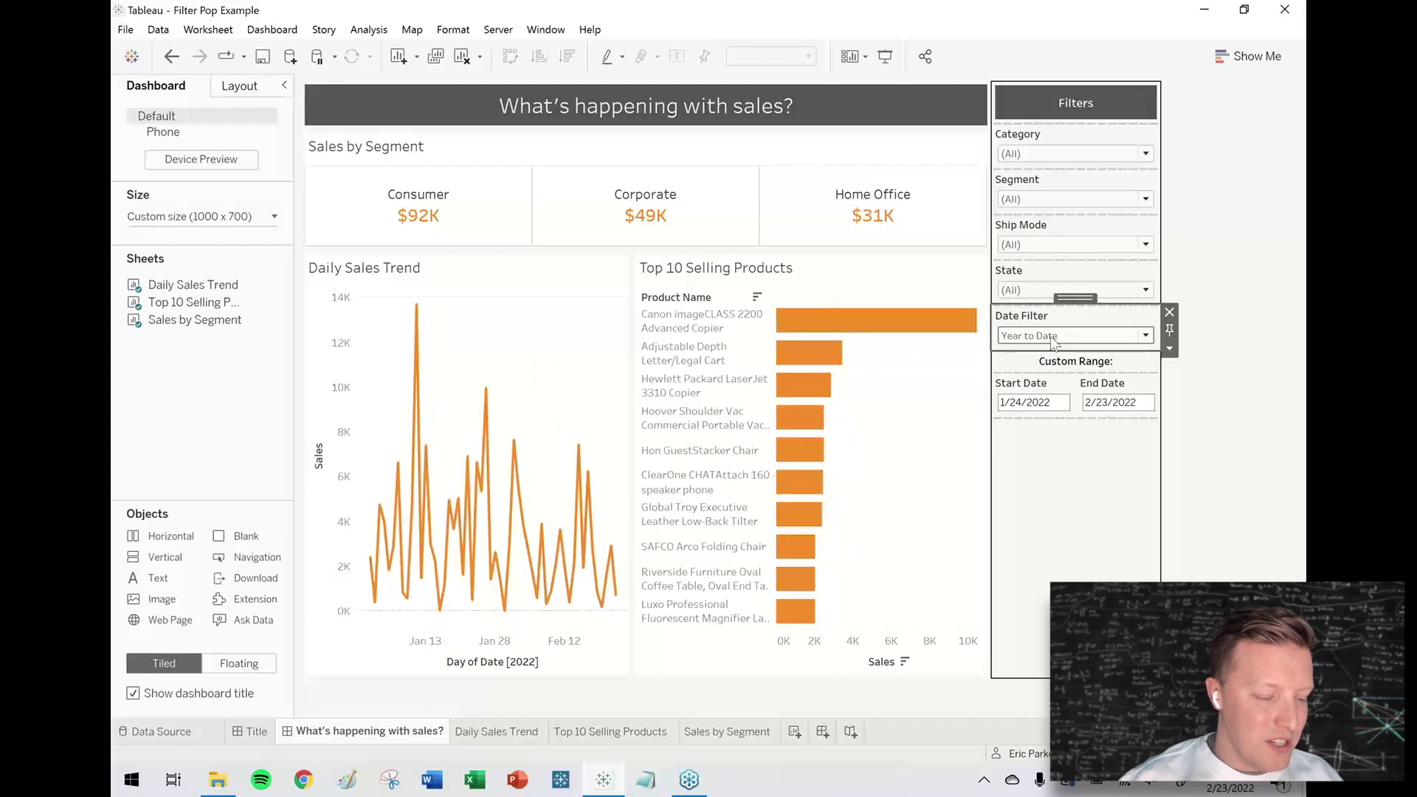
click(1052, 334)
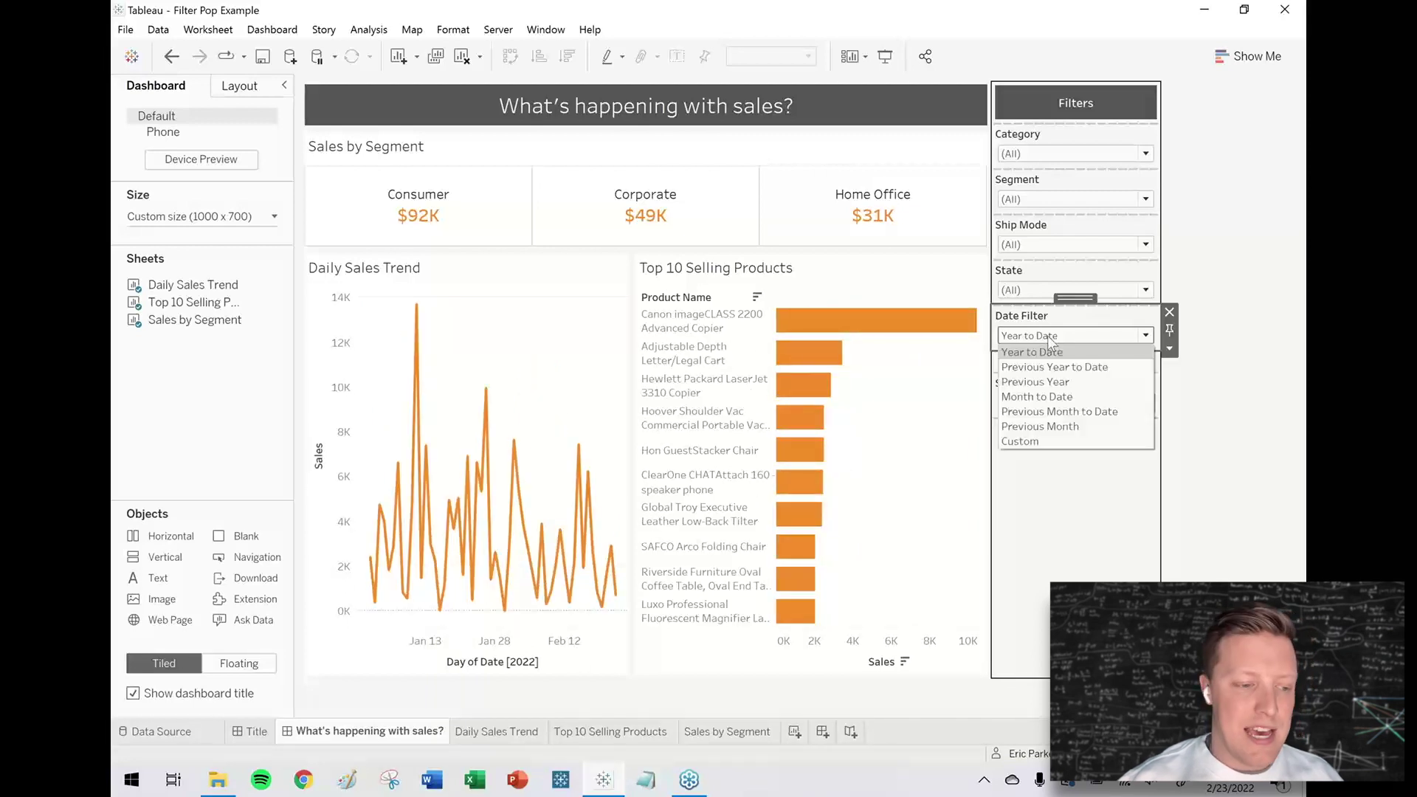
click(1229, 243)
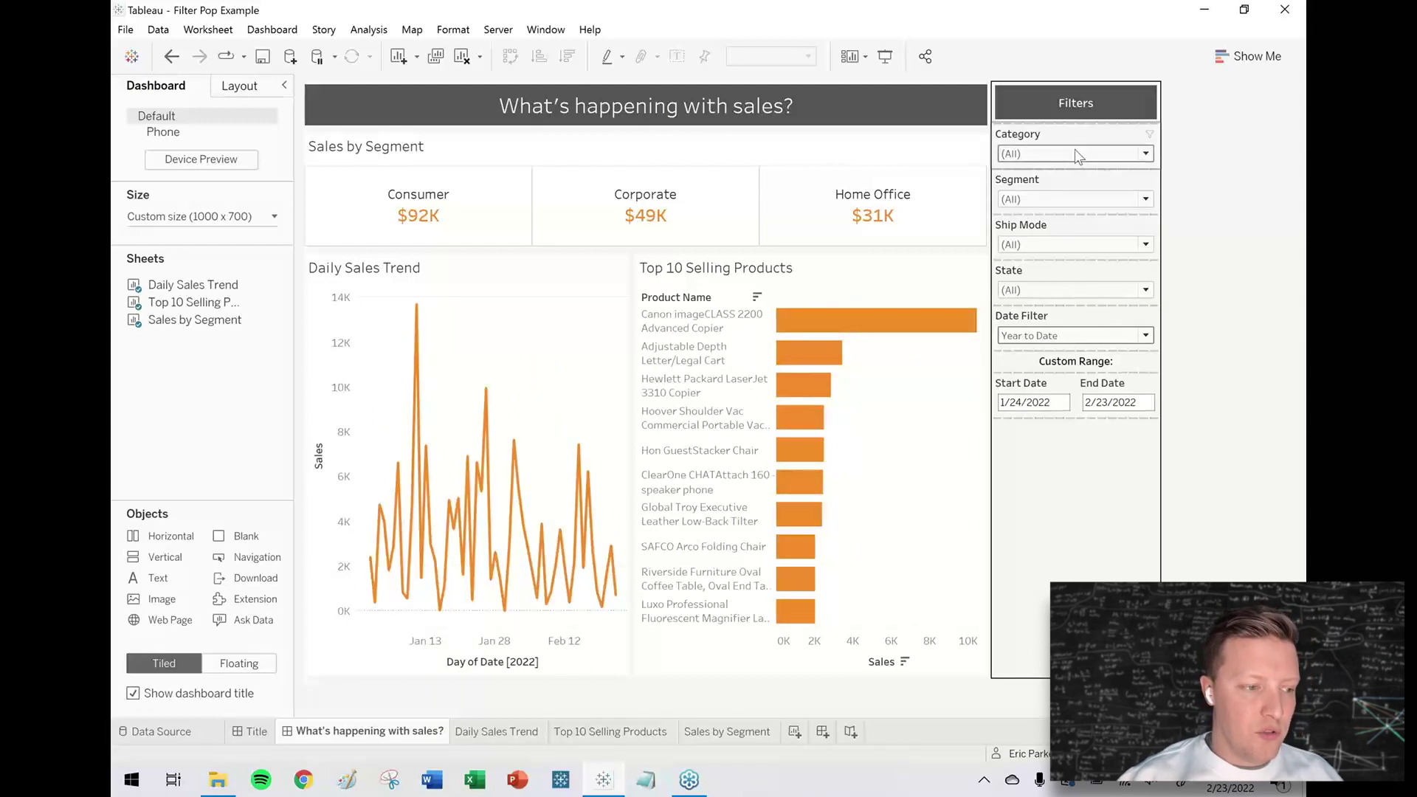
Step: Untick and re-tick all categories in the Category filter, leaving it on (All)
click(1074, 153)
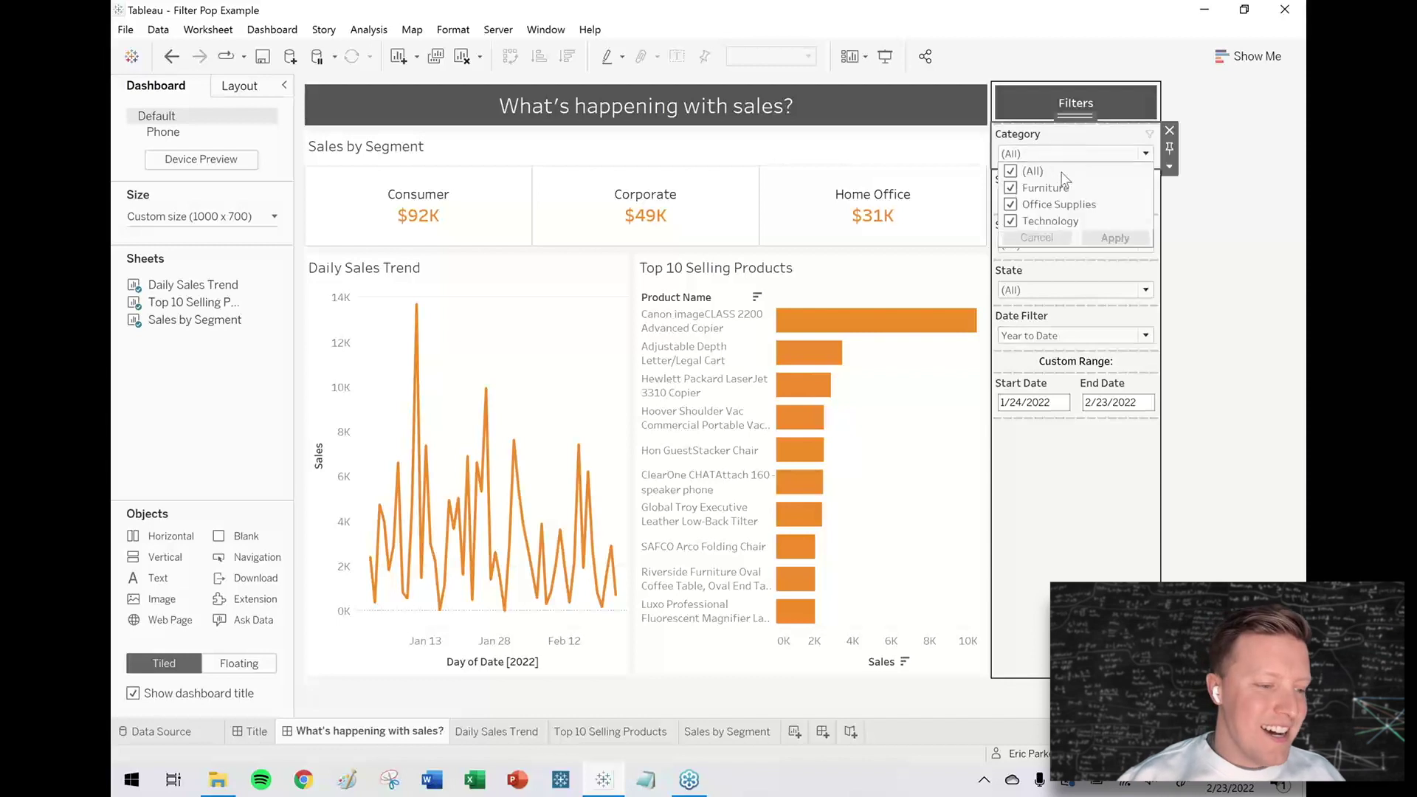
click(1011, 173)
click(1010, 172)
click(1011, 173)
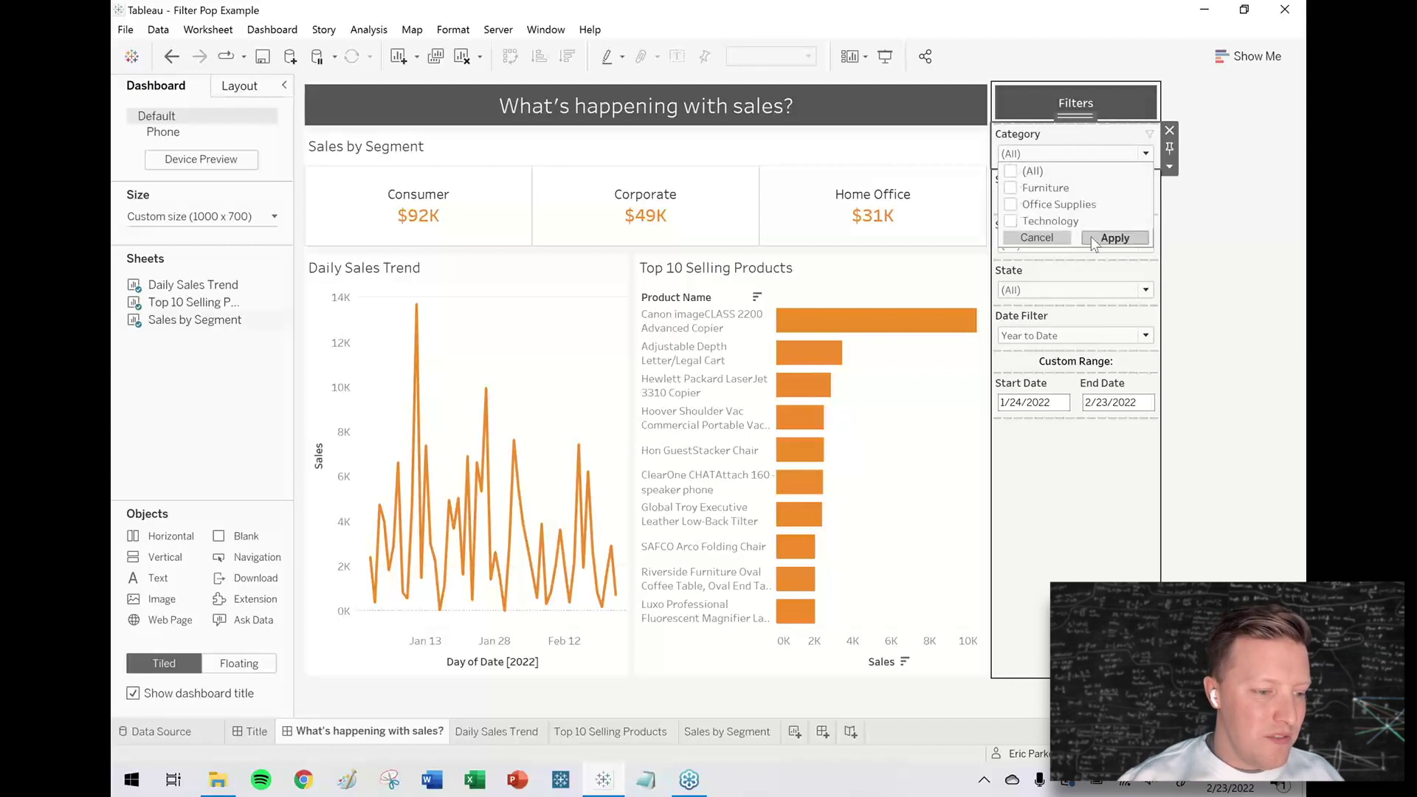
click(1114, 238)
click(1011, 172)
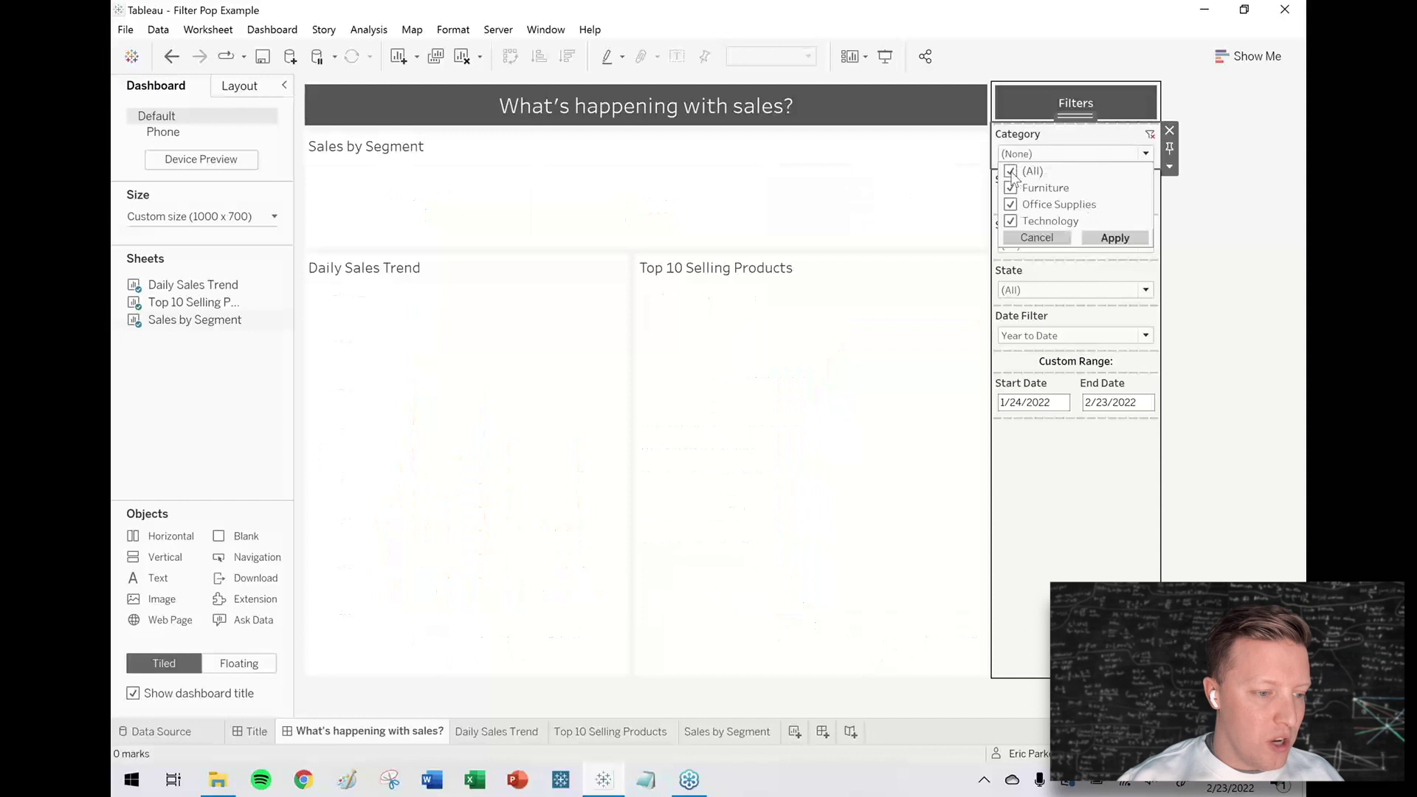
click(1114, 237)
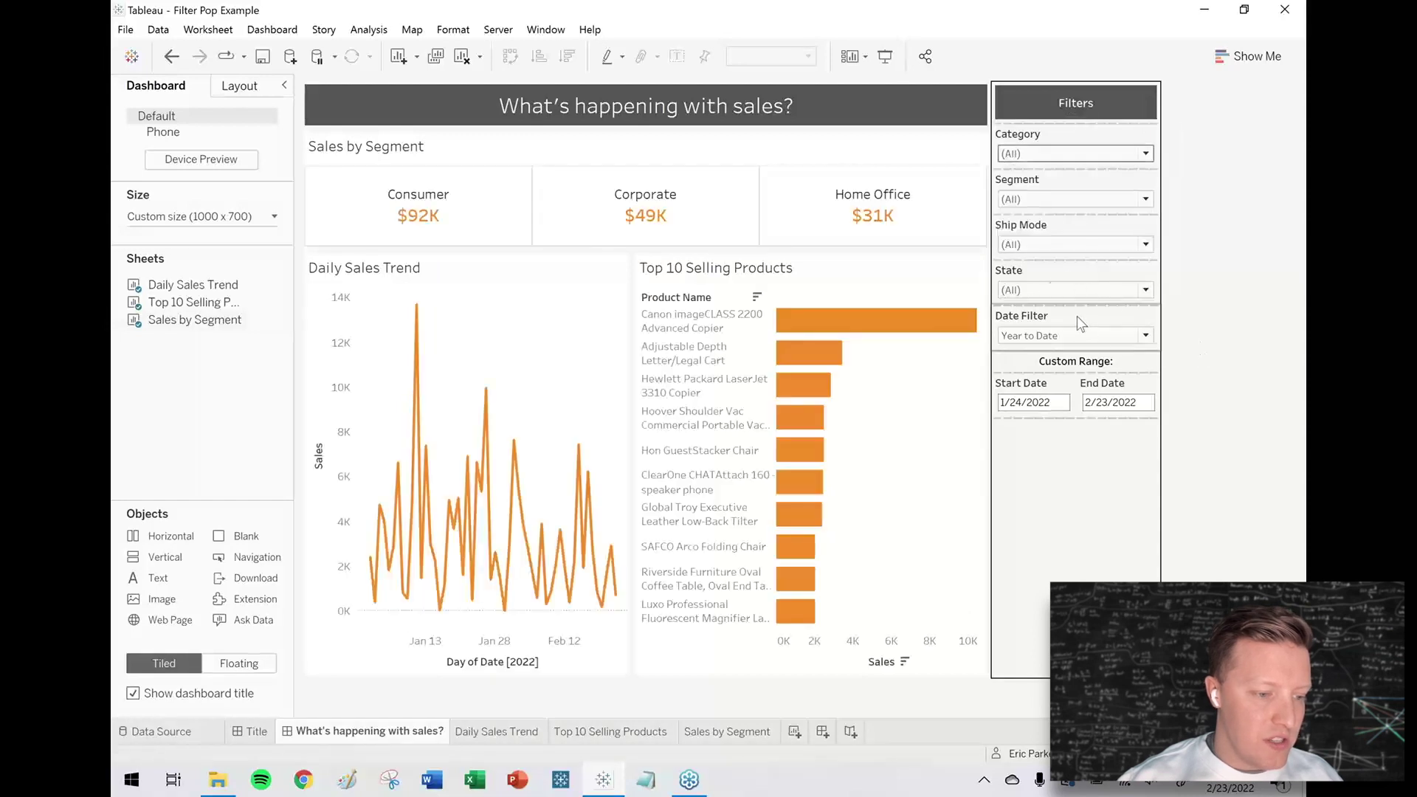
Step: Try Previous Month and then Custom in the Date Filter dropdown
click(1047, 335)
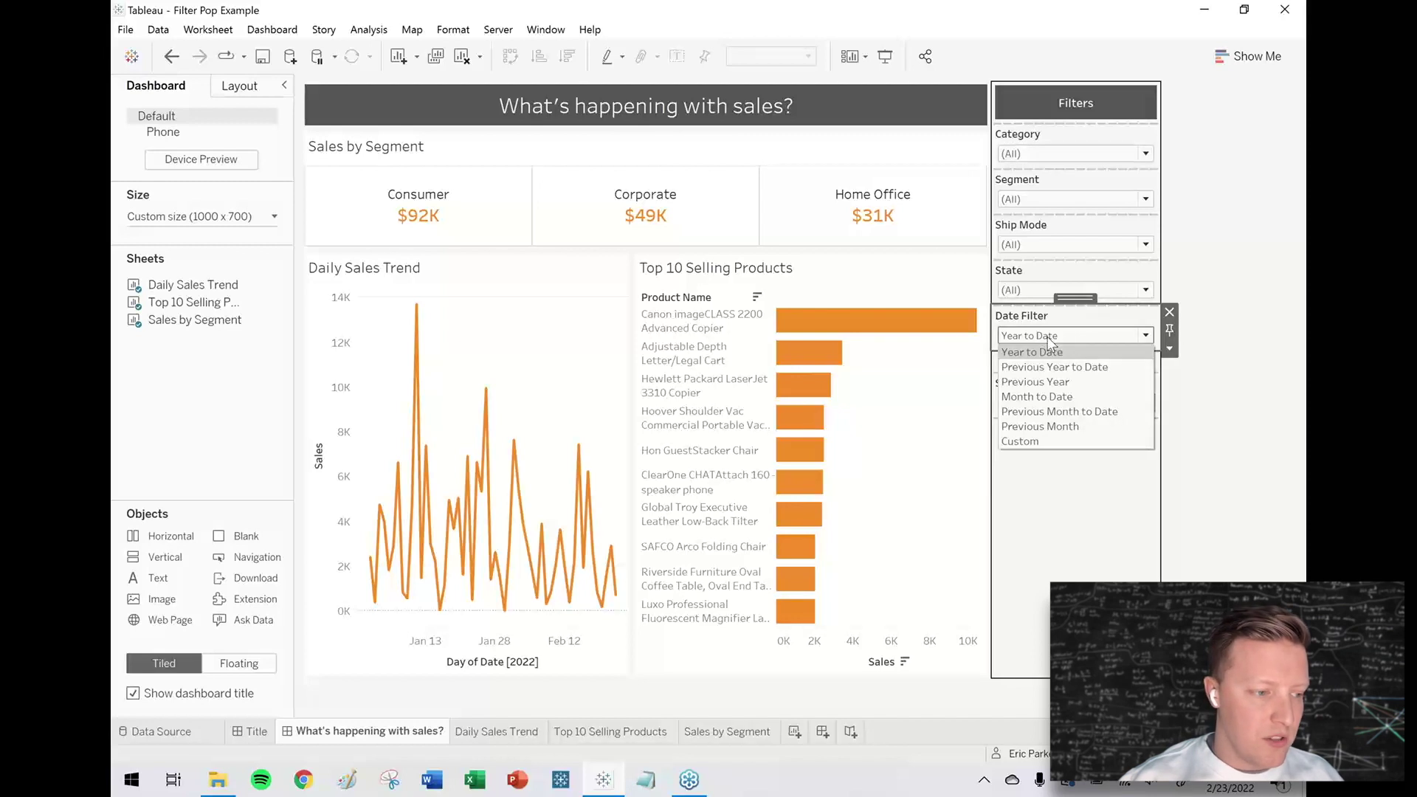
click(1054, 439)
key(Down)
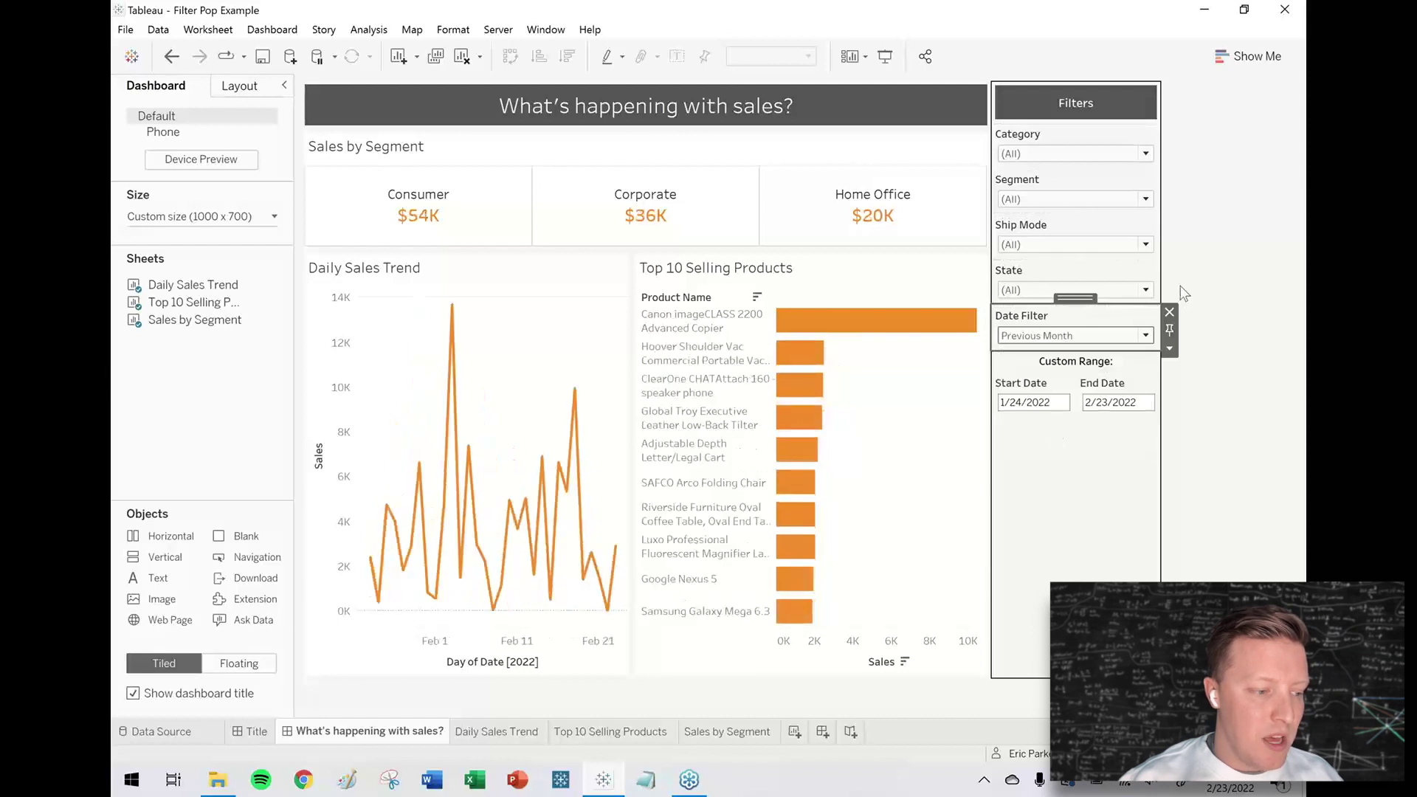
click(1074, 340)
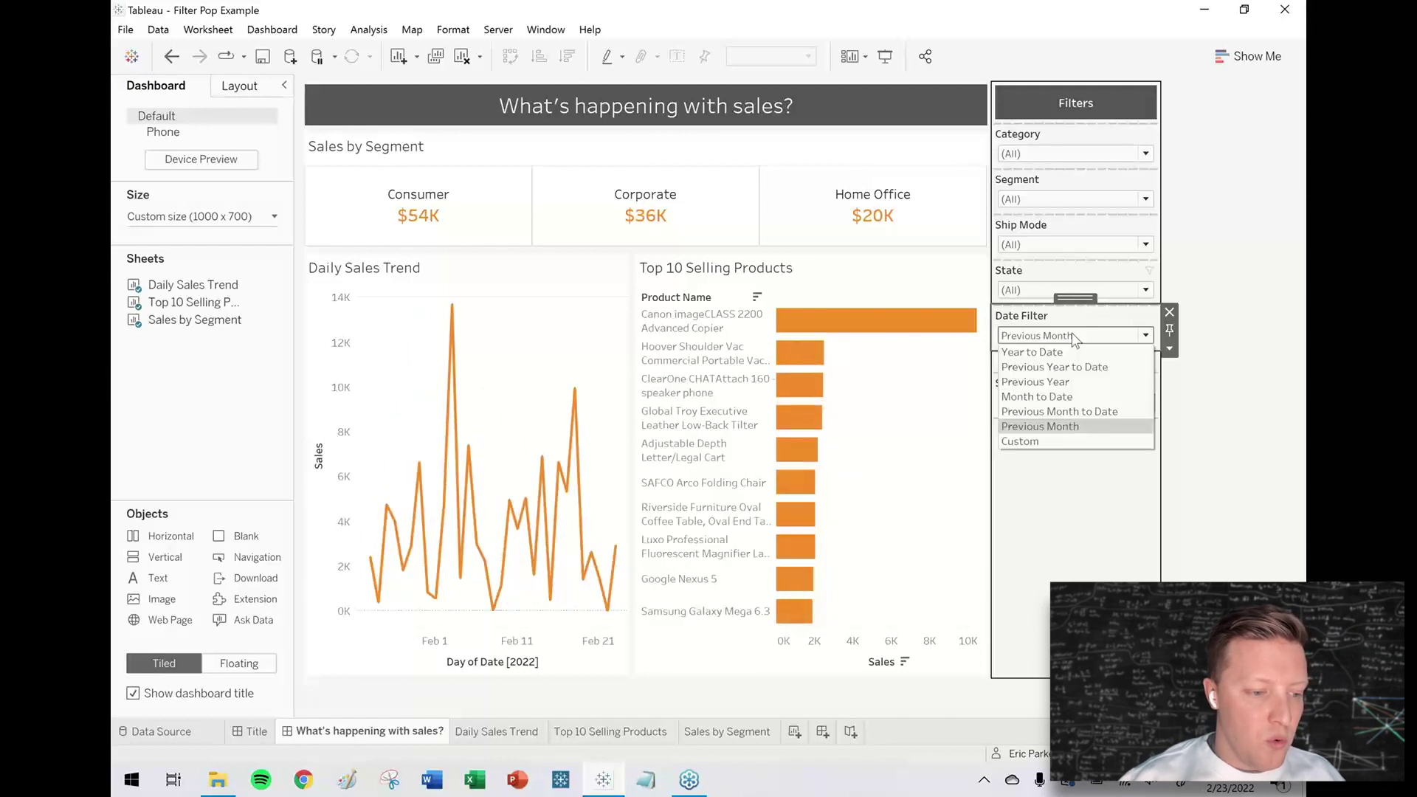
click(1039, 441)
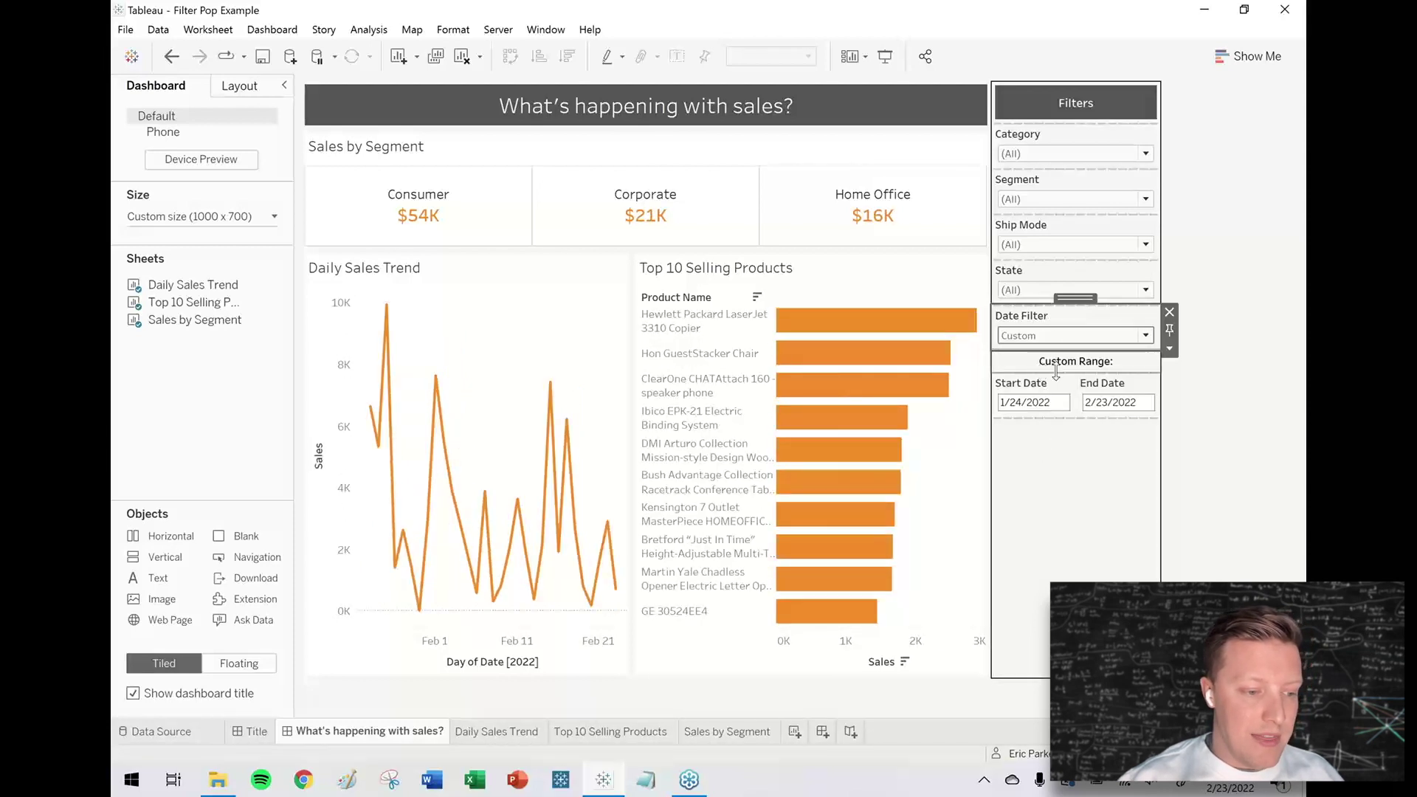
mouse_move(1056, 344)
mouse_down()
mouse_move(1109, 343)
mouse_move(978, 349)
mouse_move(979, 425)
mouse_move(1165, 431)
mouse_move(1190, 344)
mouse_move(1076, 344)
mouse_up()
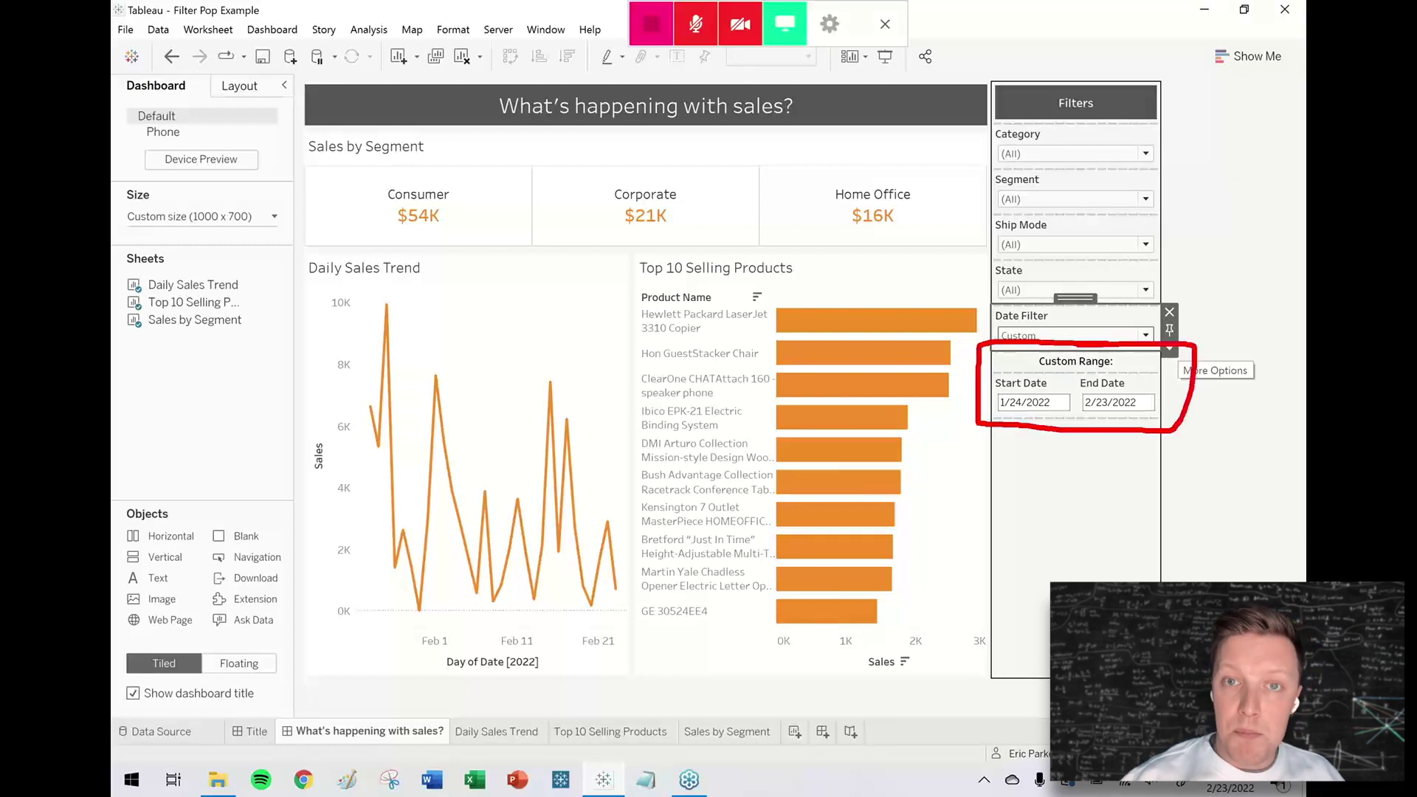
key(Escape)
Step: Put the Date Filter back on Previous Month and set Start Date to 1/10/2022
click(1074, 336)
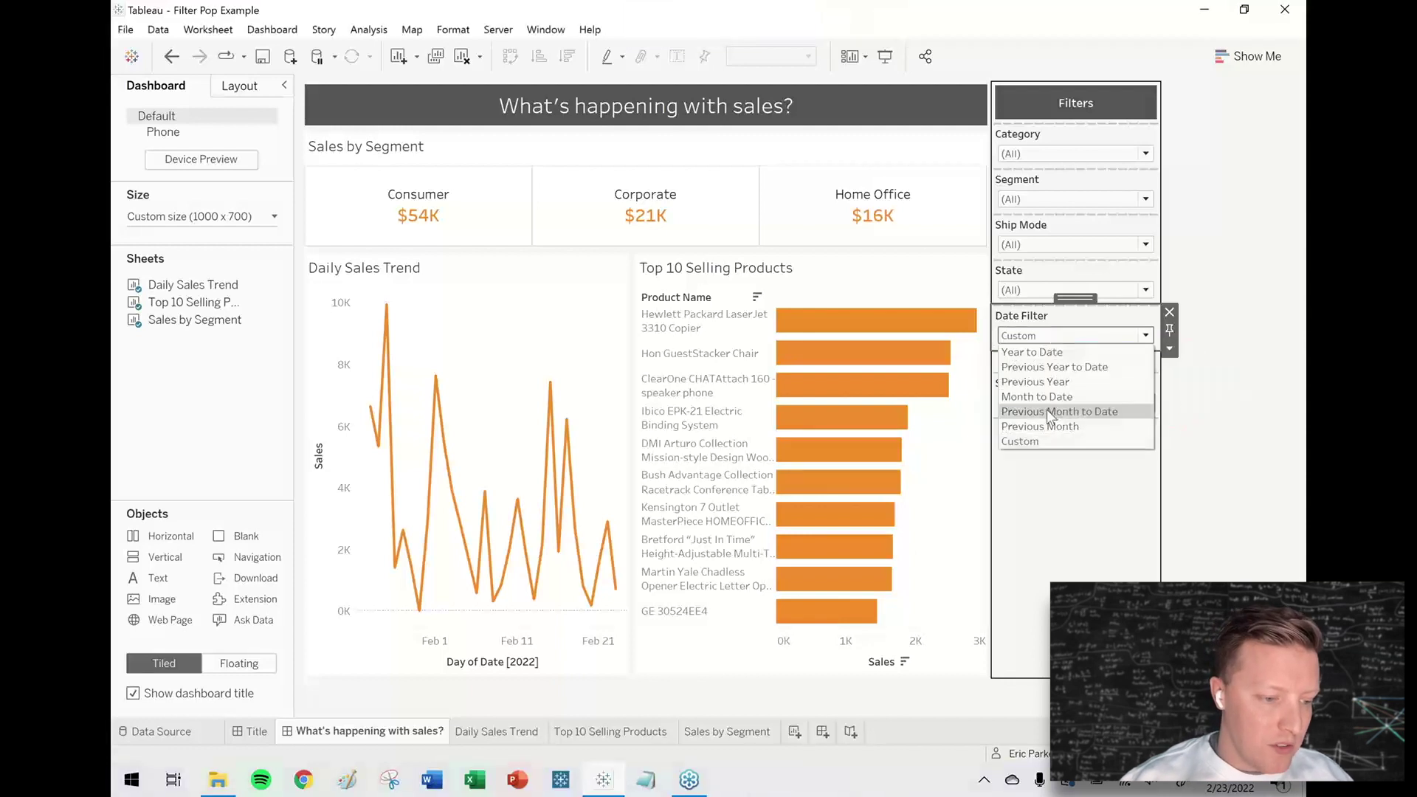
click(1046, 426)
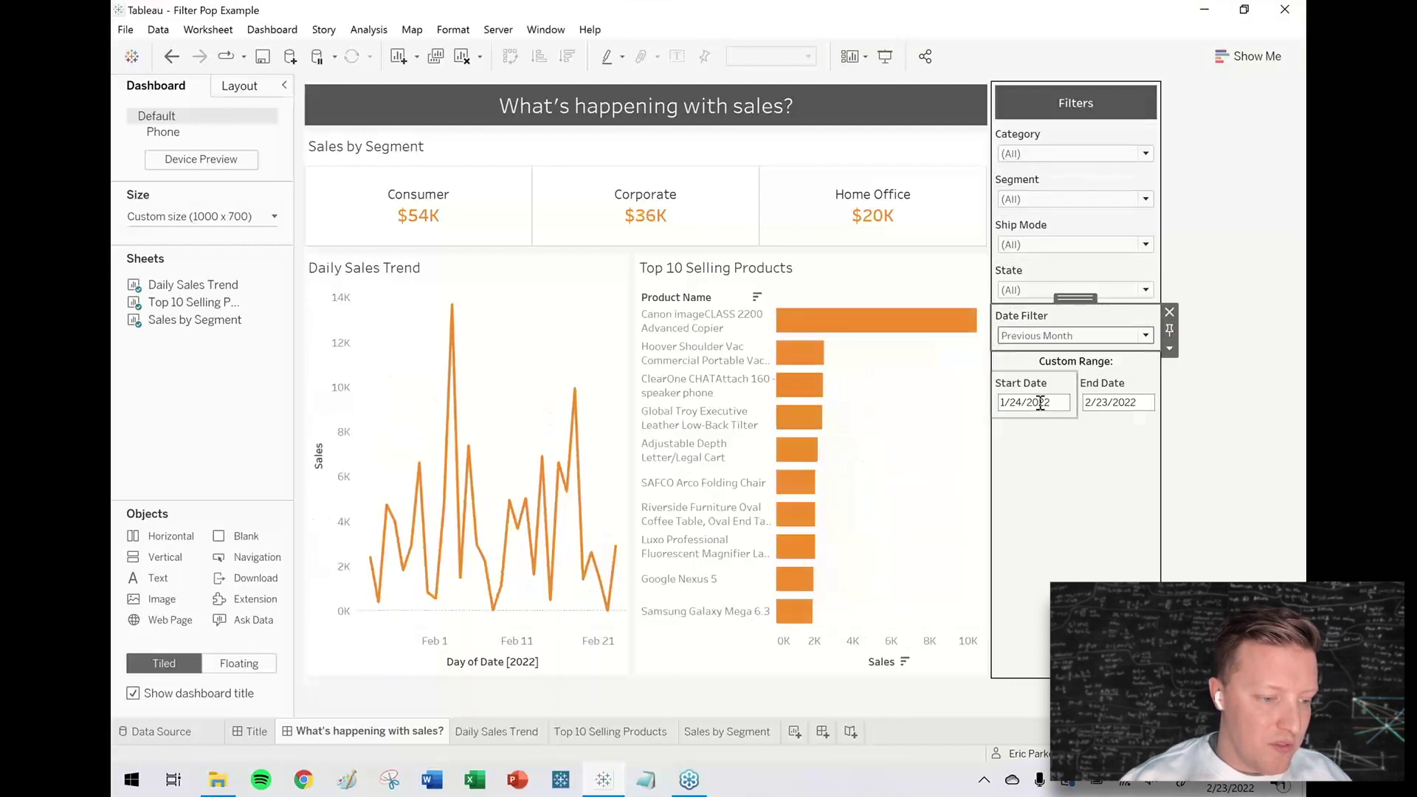
click(1040, 402)
click(965, 508)
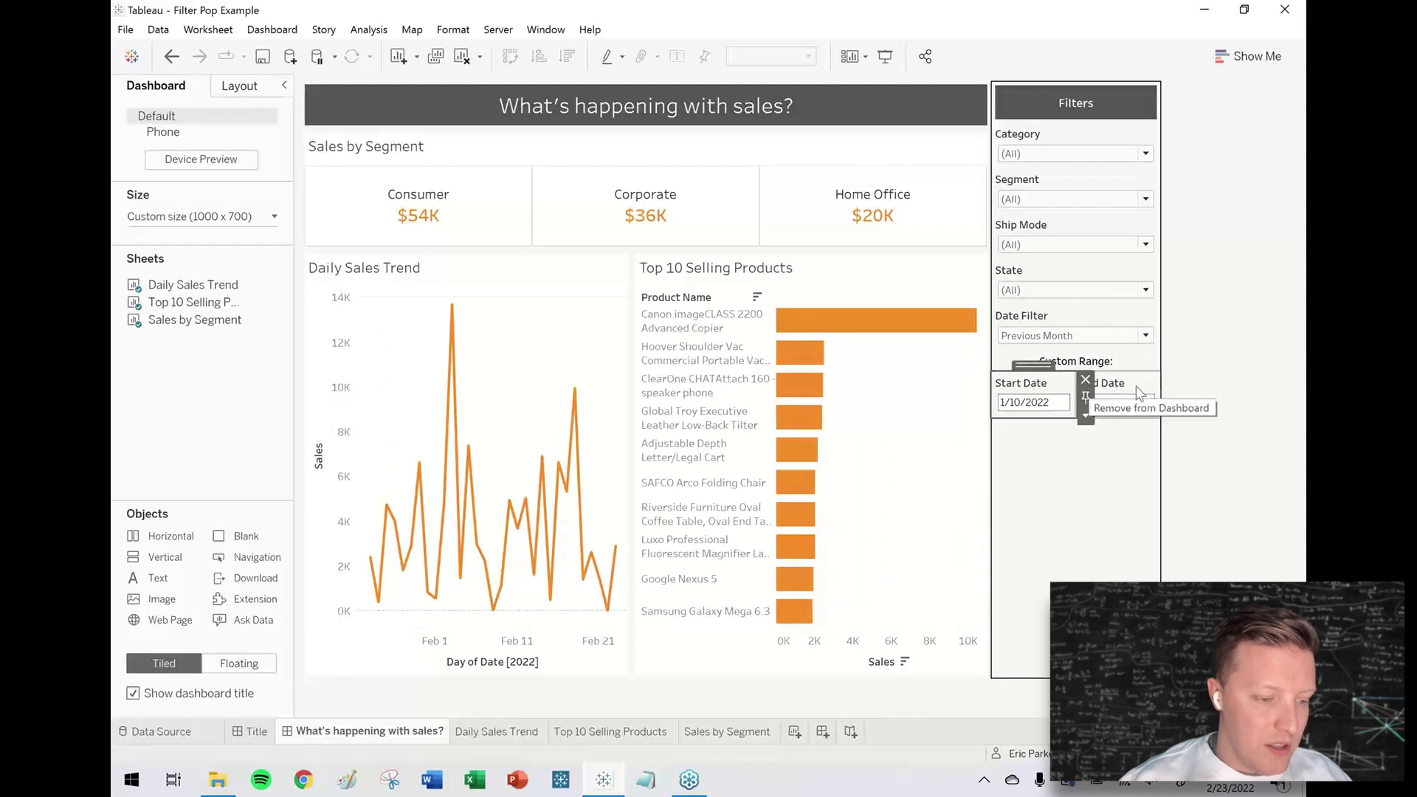
click(734, 731)
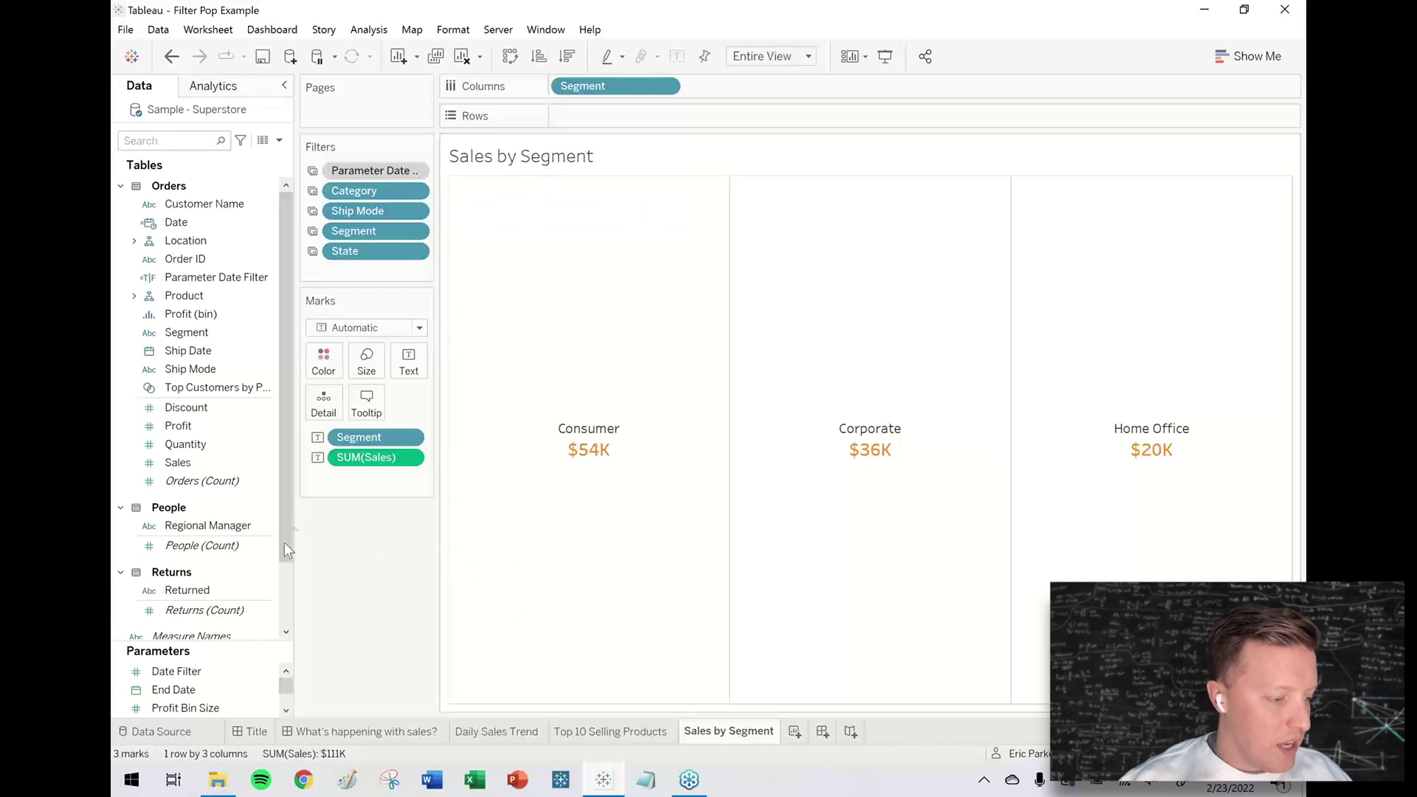
Step: Show the Date Filter parameter control on Sales by Segment, then review its settings unchanged
right_click(202, 671)
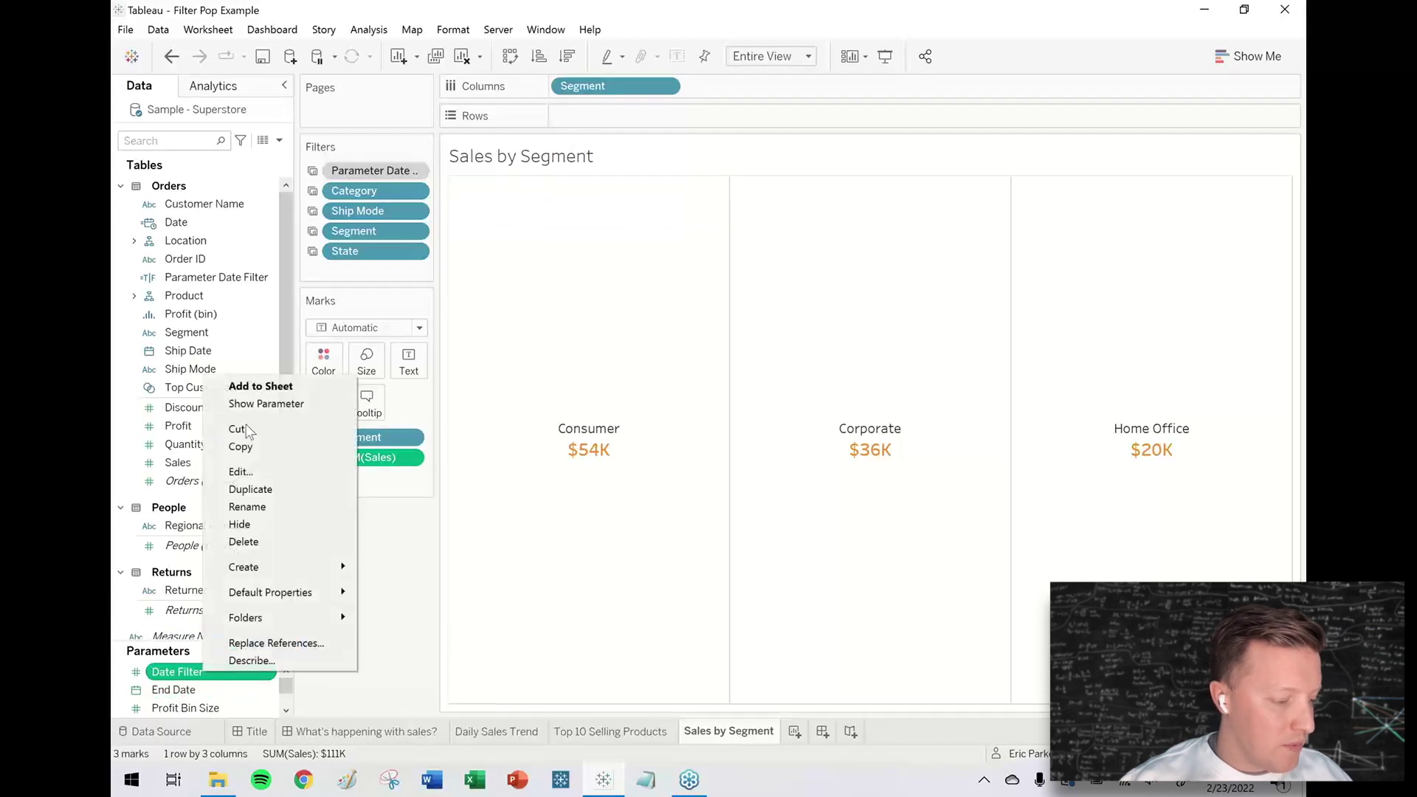
click(264, 405)
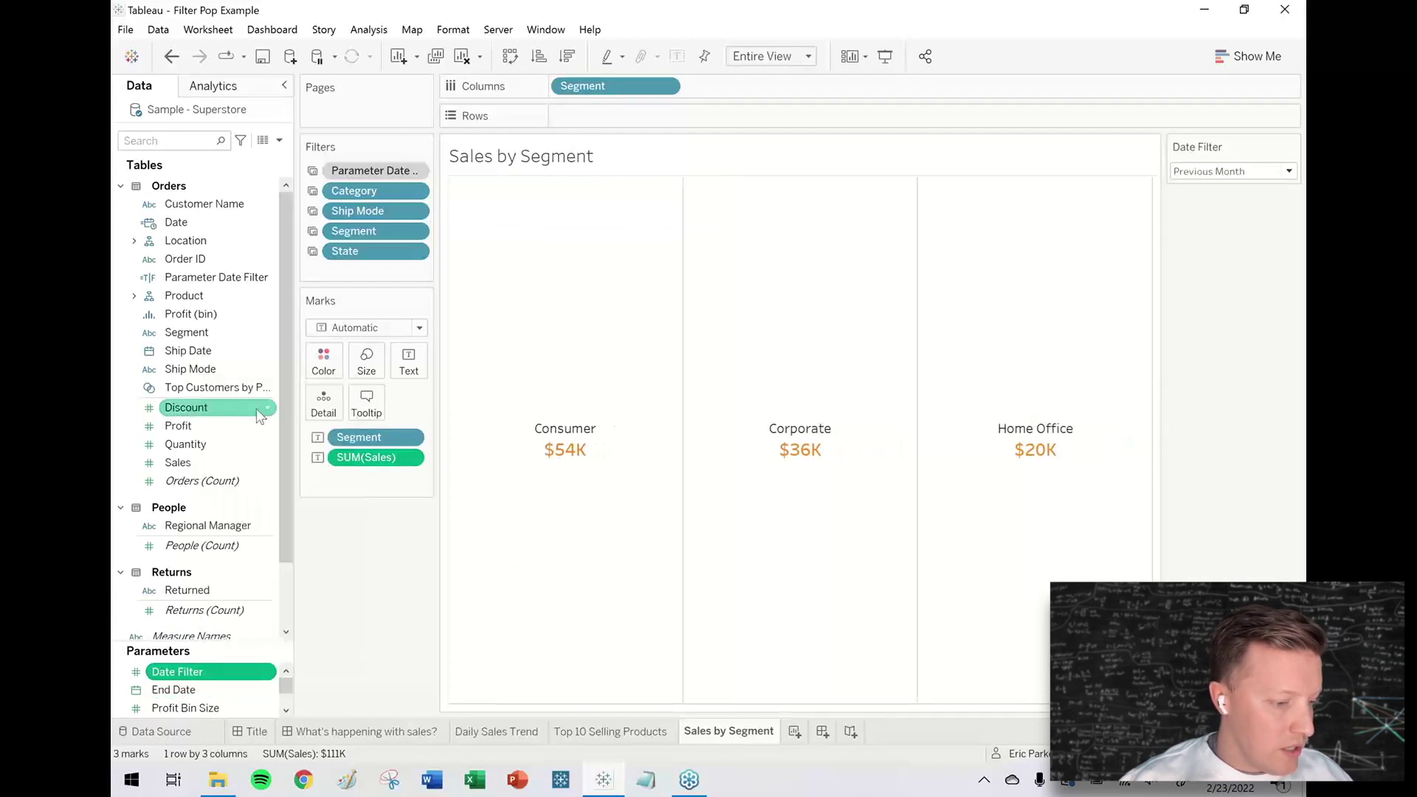
right_click(216, 677)
click(266, 472)
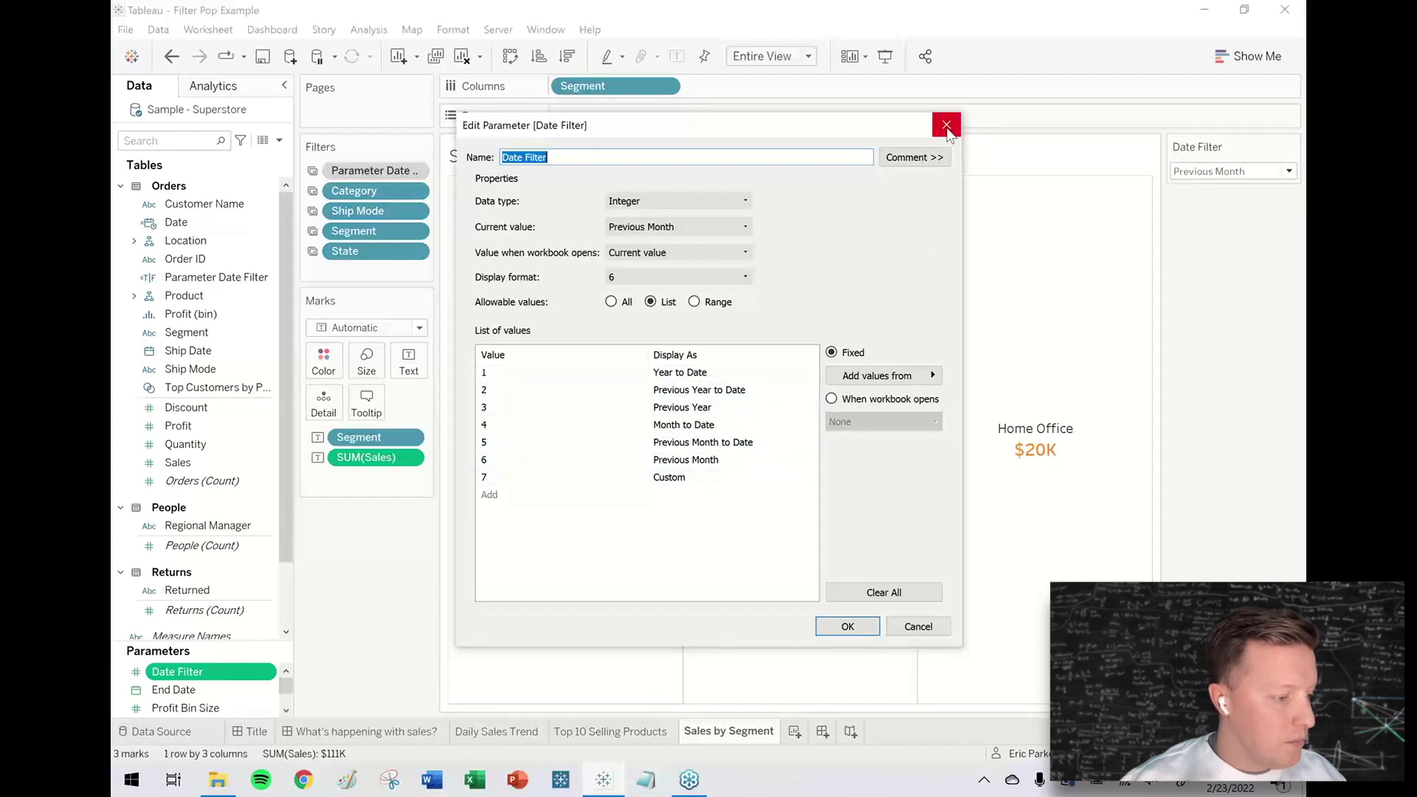
click(947, 126)
Step: Review the Parameter Date Filter's WHEN 7 clause comparing Date to Start and End Date, then save
right_click(207, 280)
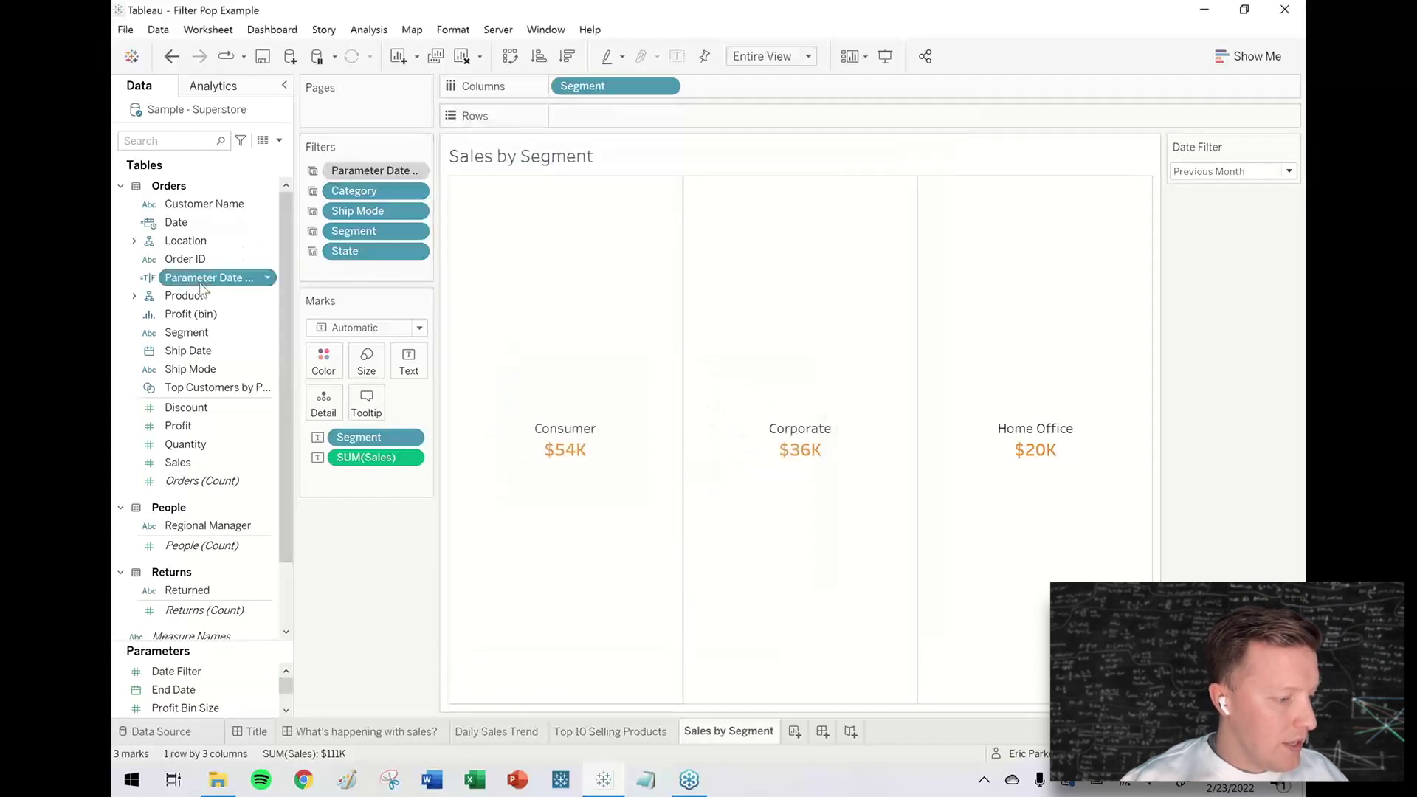
click(238, 379)
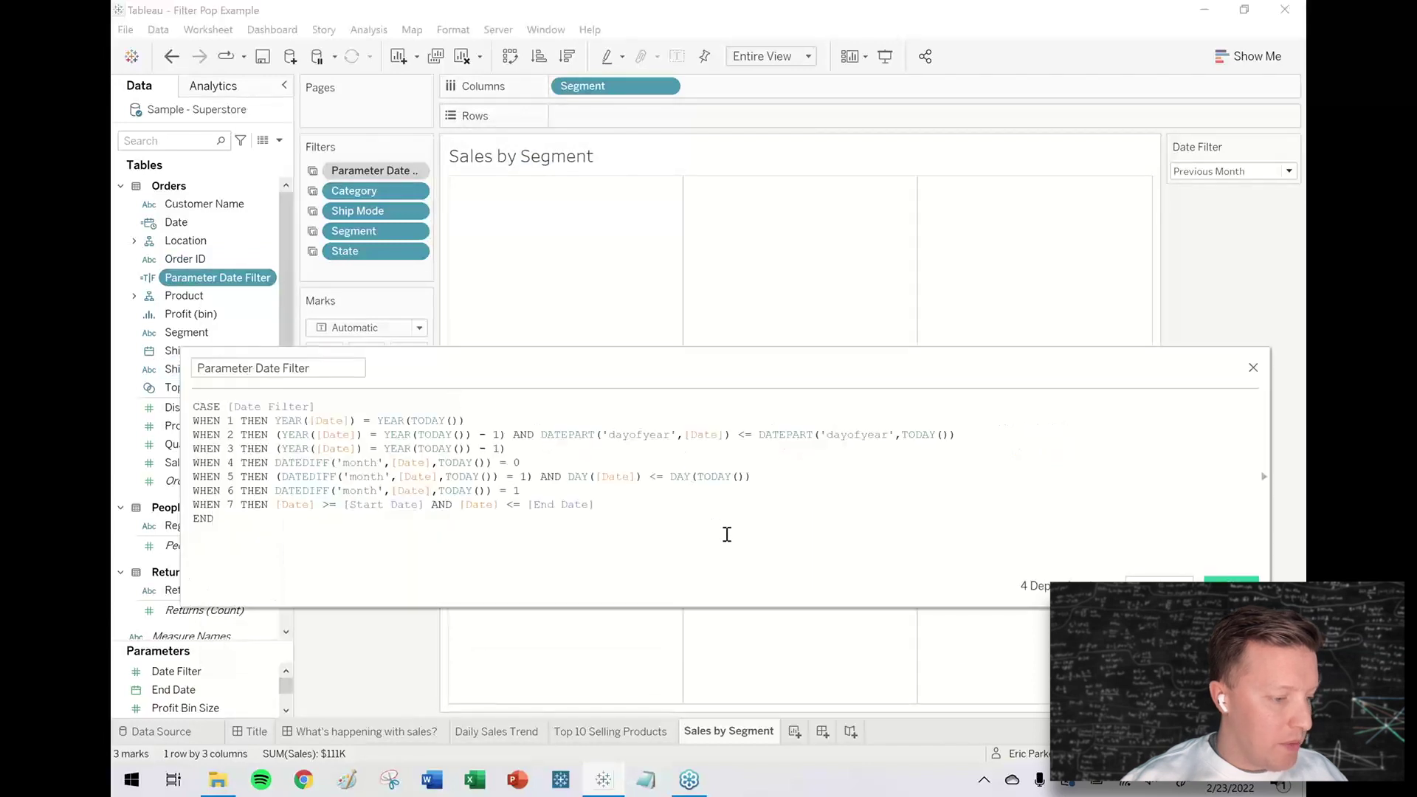
ctrl+scroll(727, 533, up, 2)
drag(194, 531, 247, 534)
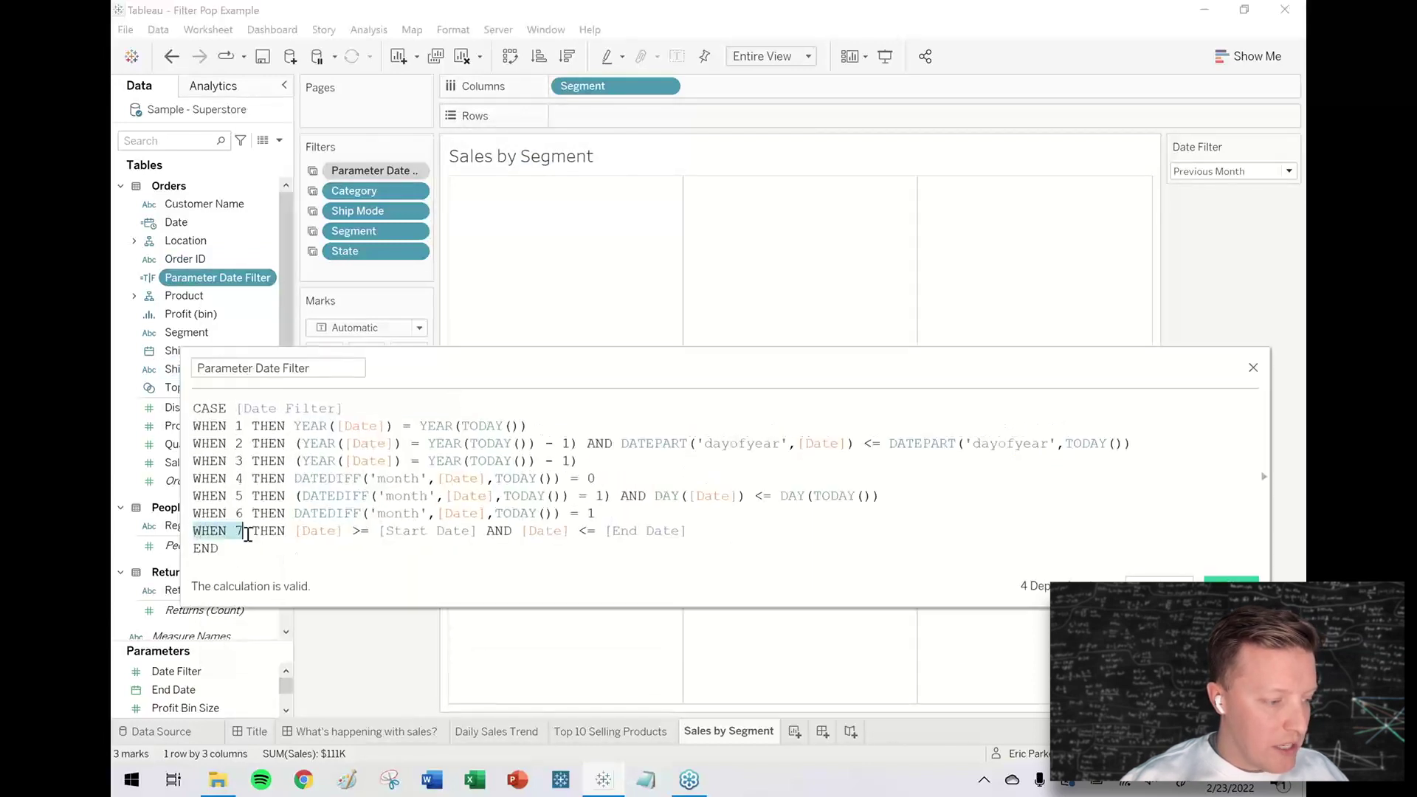
click(334, 543)
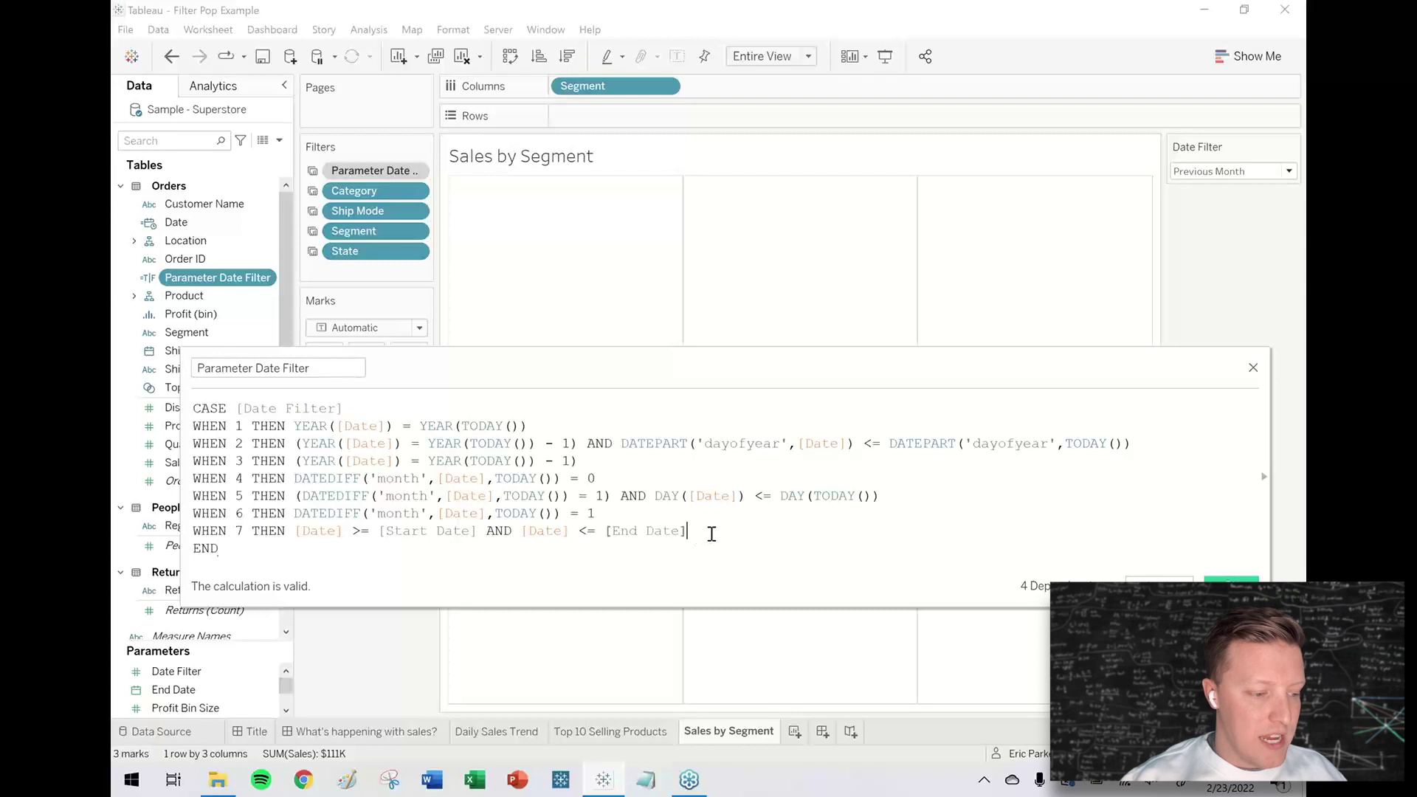
mouse_move(711, 535)
mouse_down()
mouse_move(386, 531)
mouse_move(717, 535)
mouse_up()
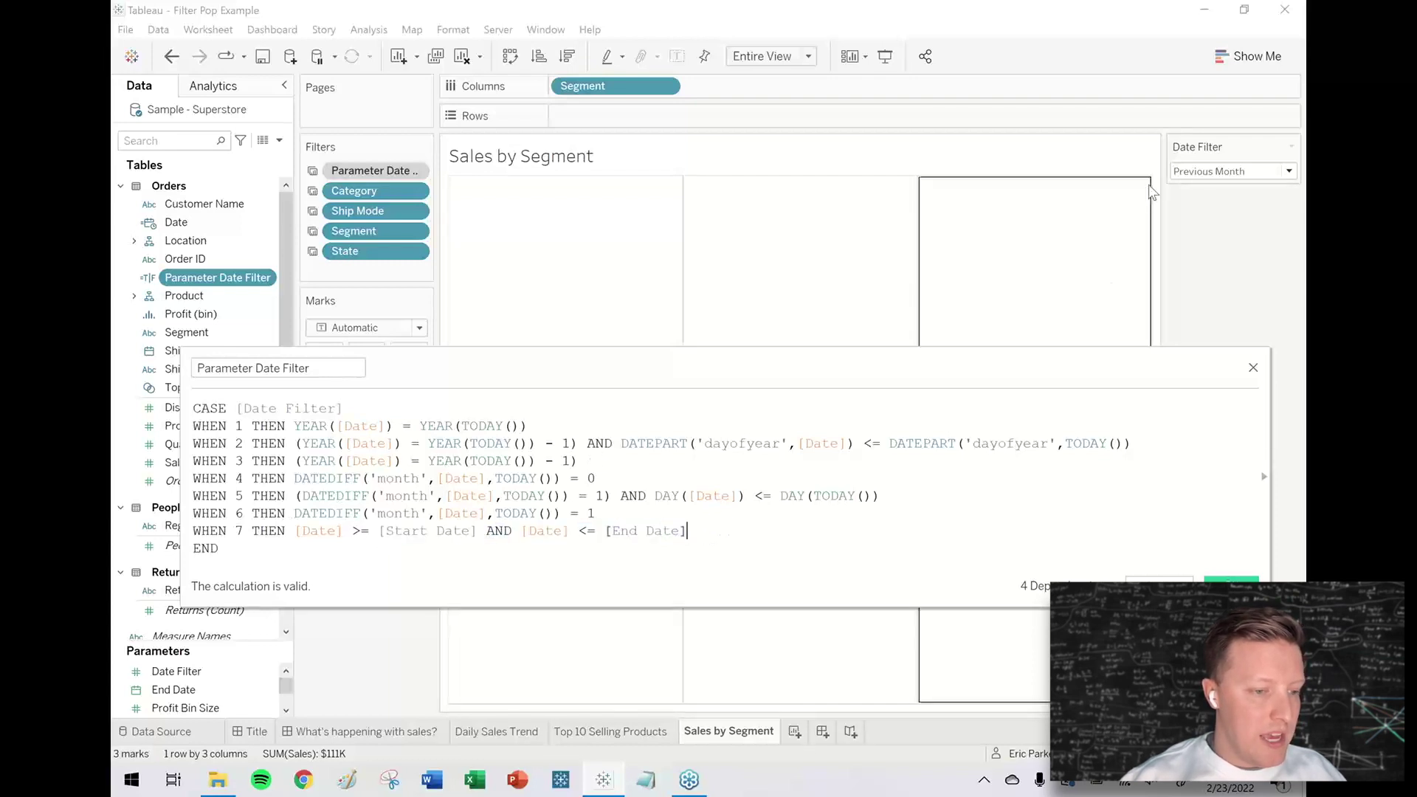
click(1221, 171)
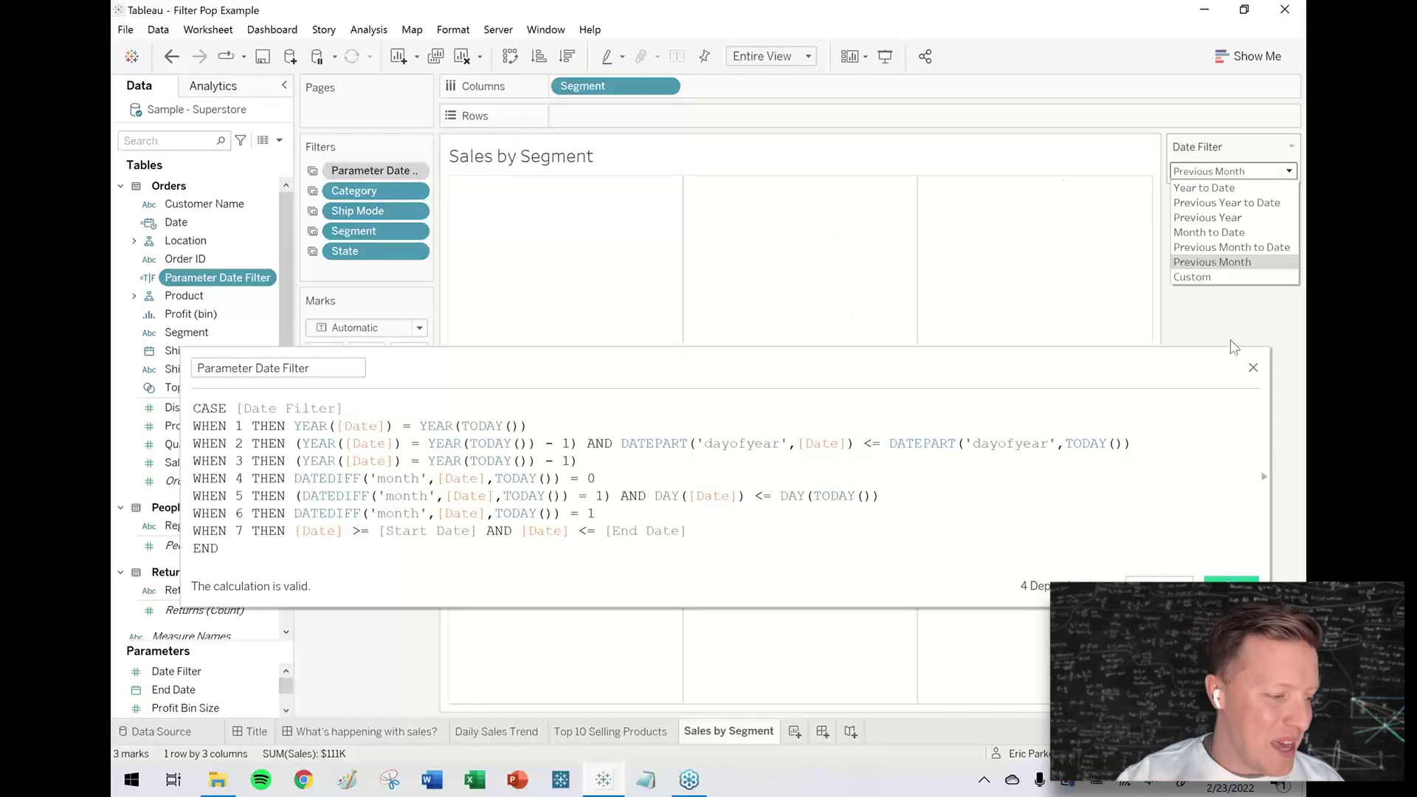
click(1201, 563)
click(1231, 585)
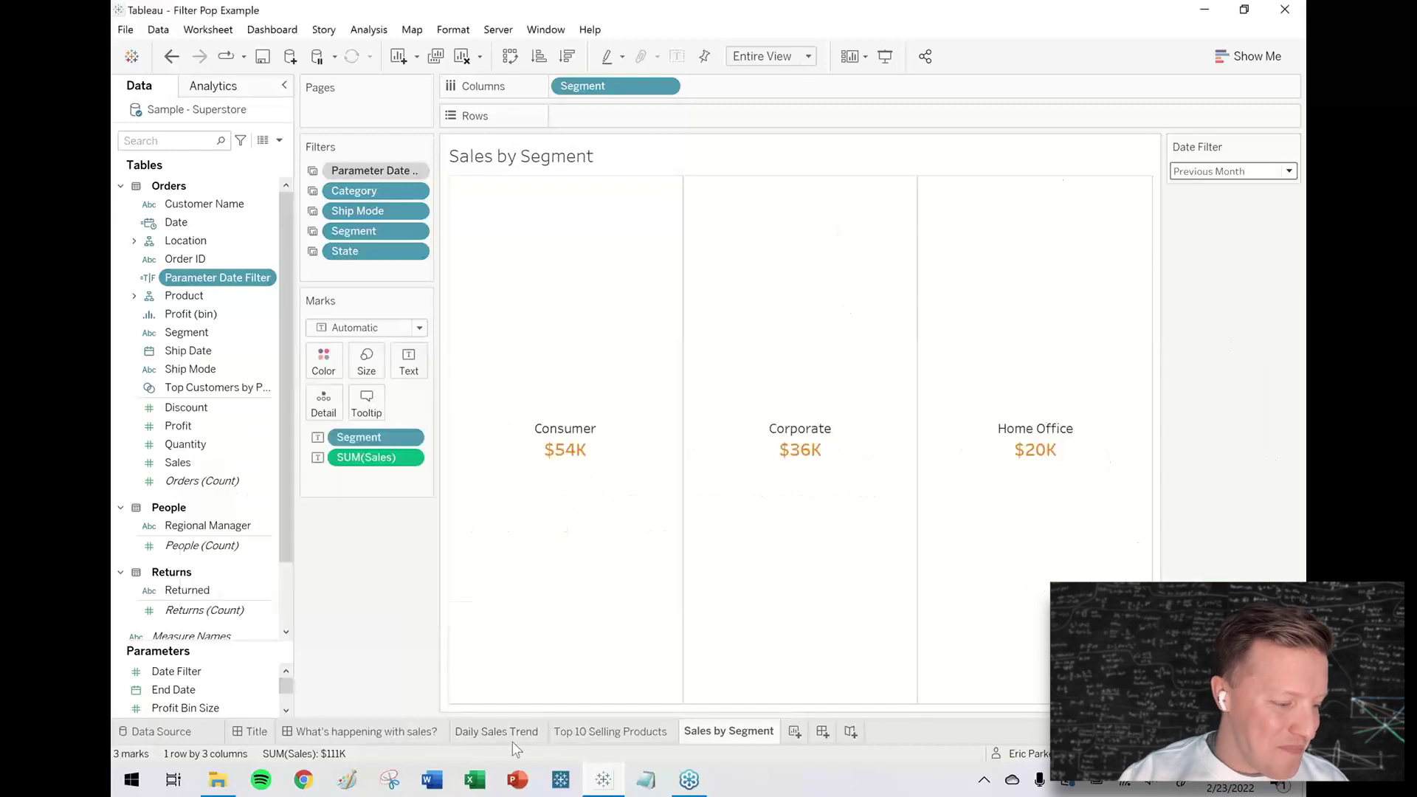
Step: On the sales dashboard, try Custom in the Date Filter before settling on Year to Date
click(383, 733)
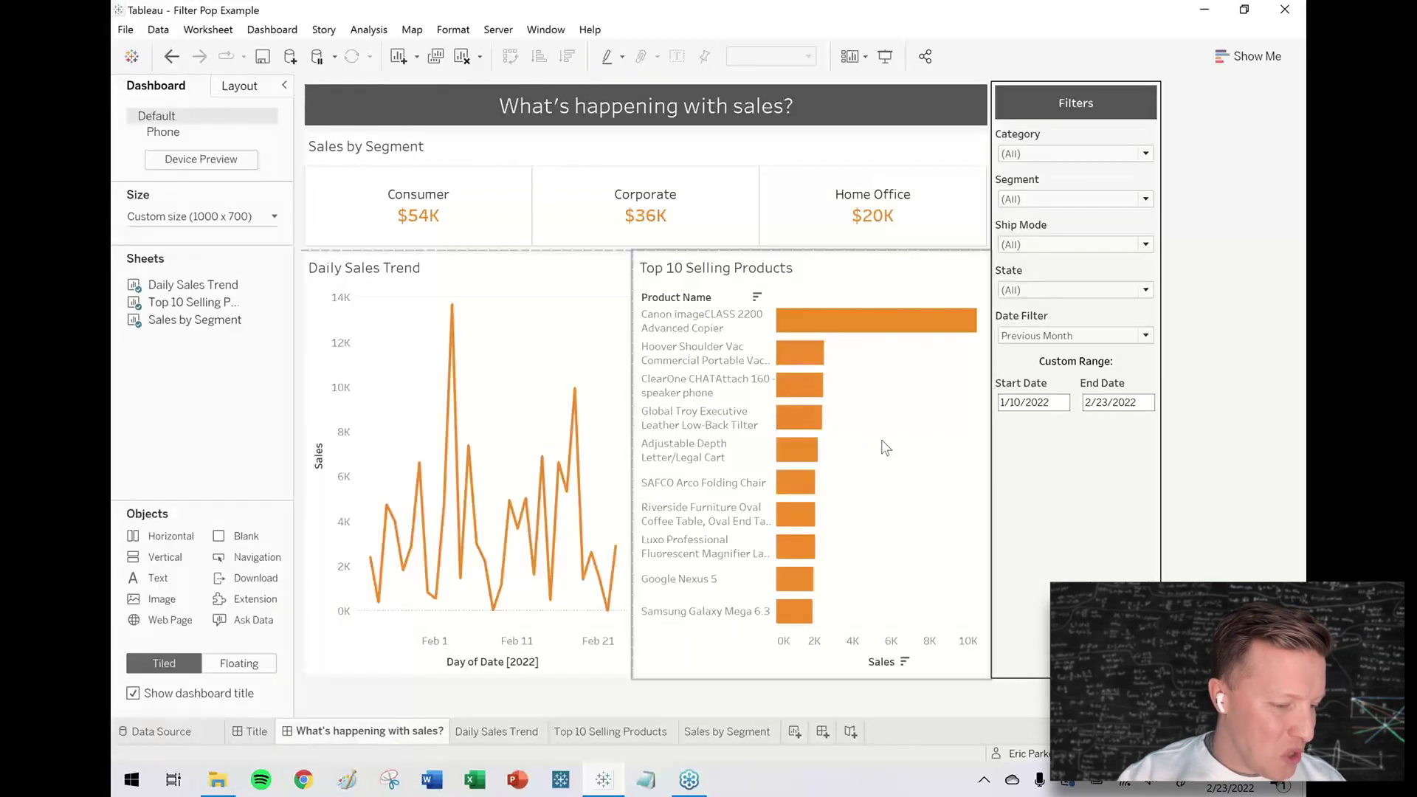
click(1071, 337)
key(Escape)
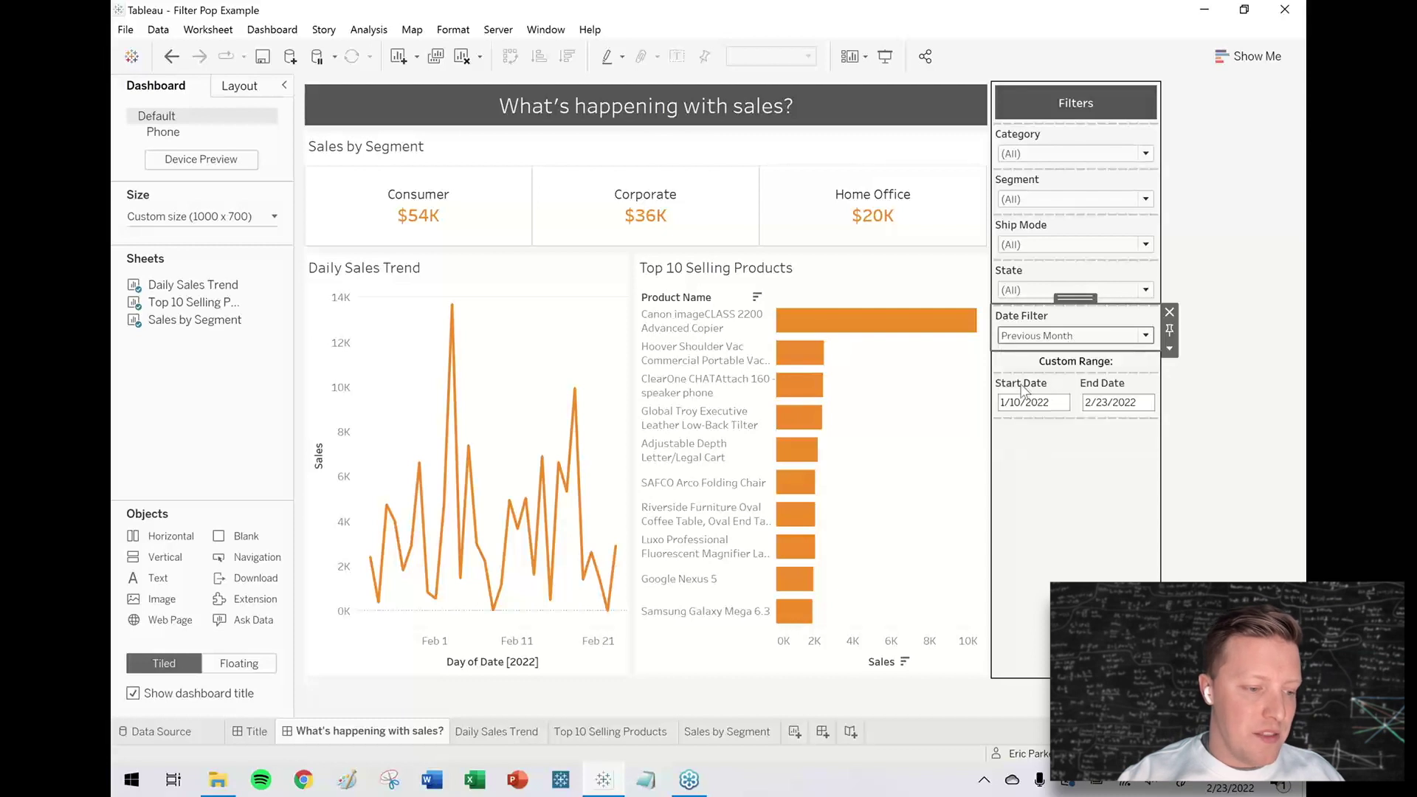
key(Return)
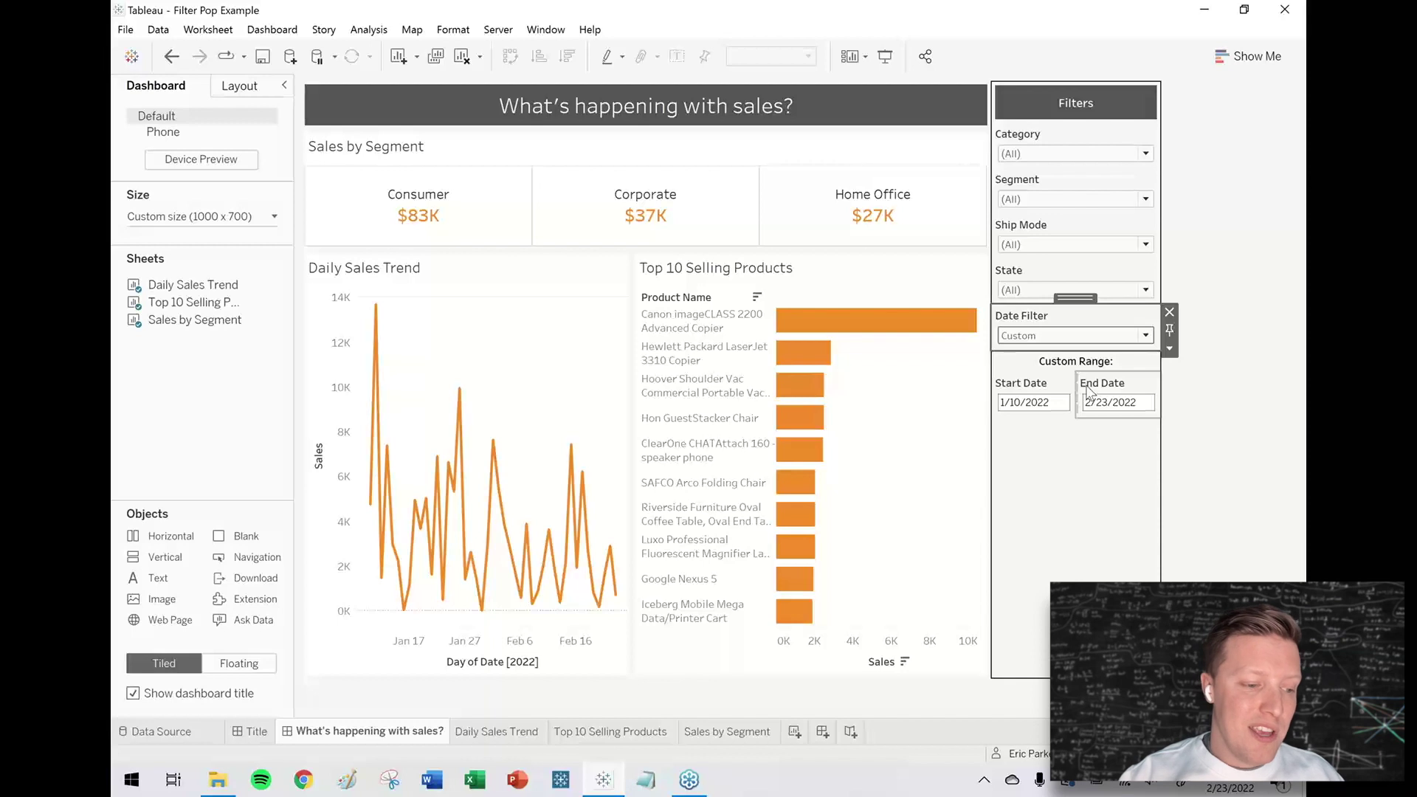
click(1074, 336)
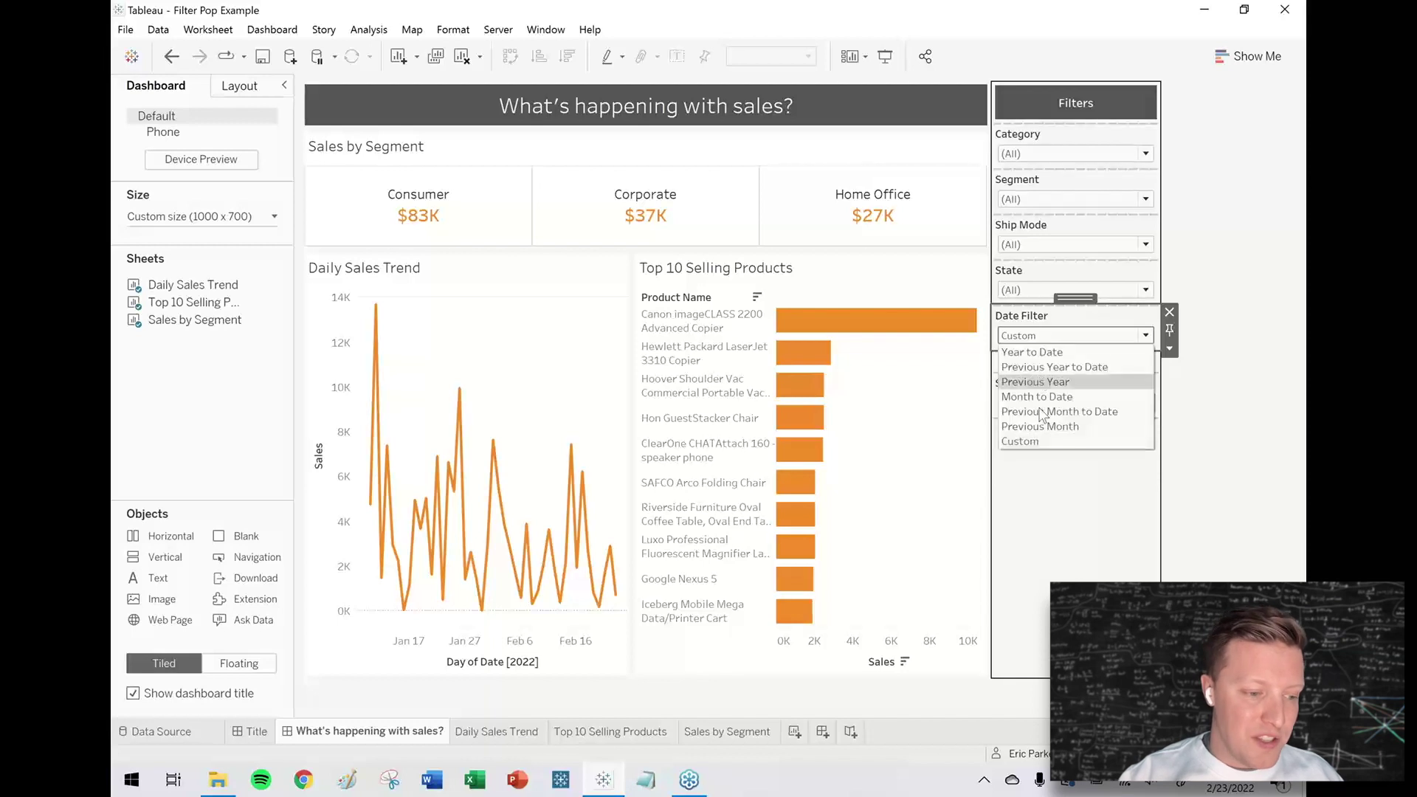
click(1196, 422)
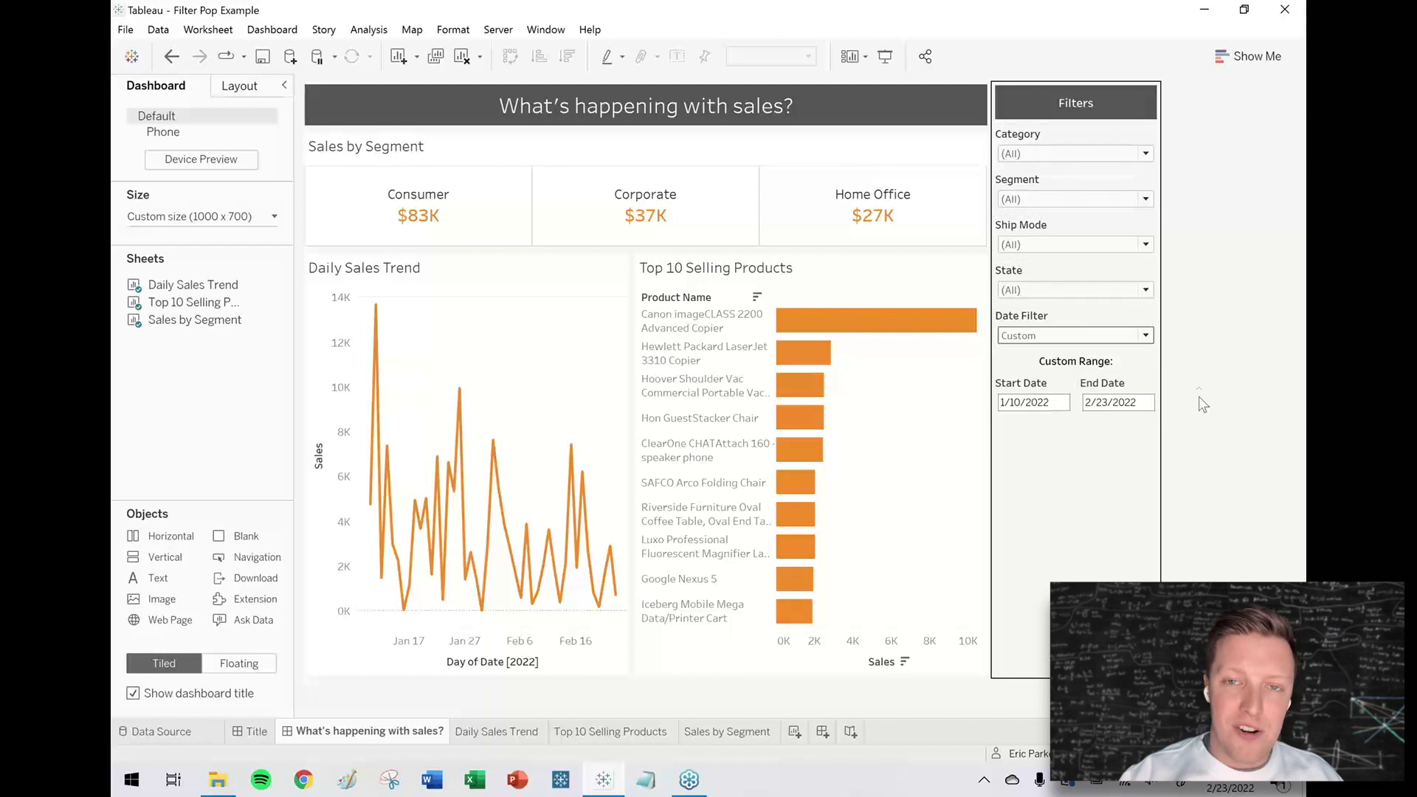
click(1083, 336)
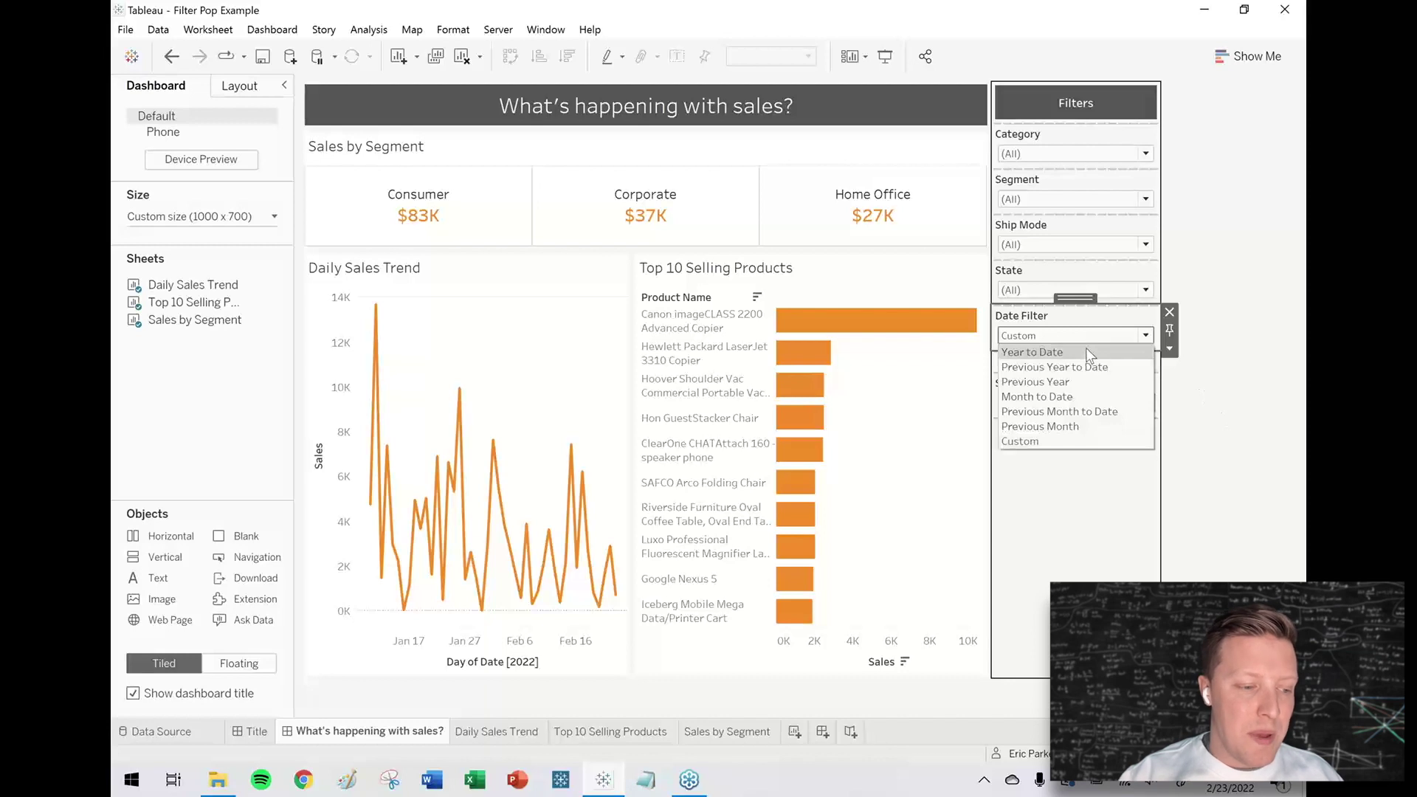
click(1086, 347)
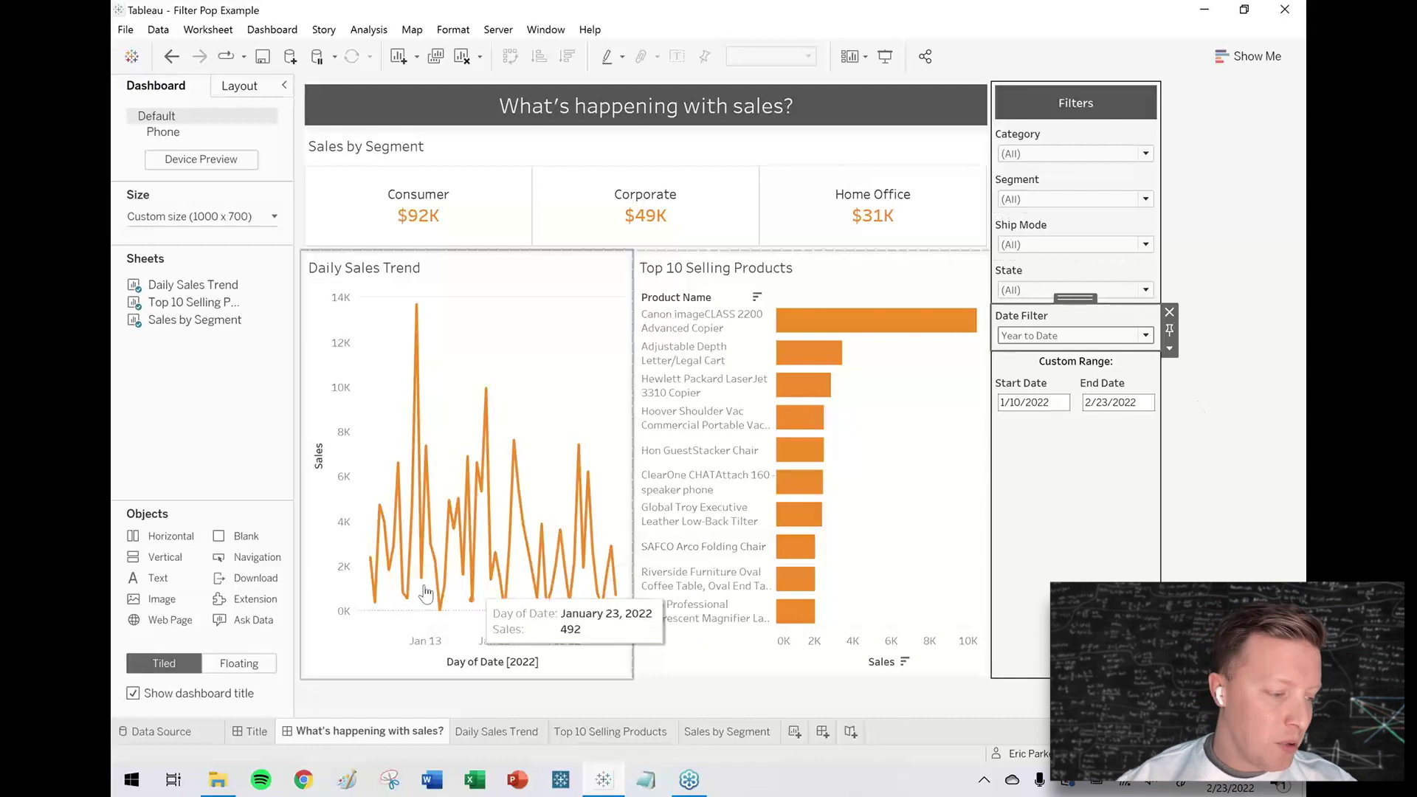
Step: Place a floating Blank object over the Custom Range Start/End Date controls
drag(238, 536, 920, 342)
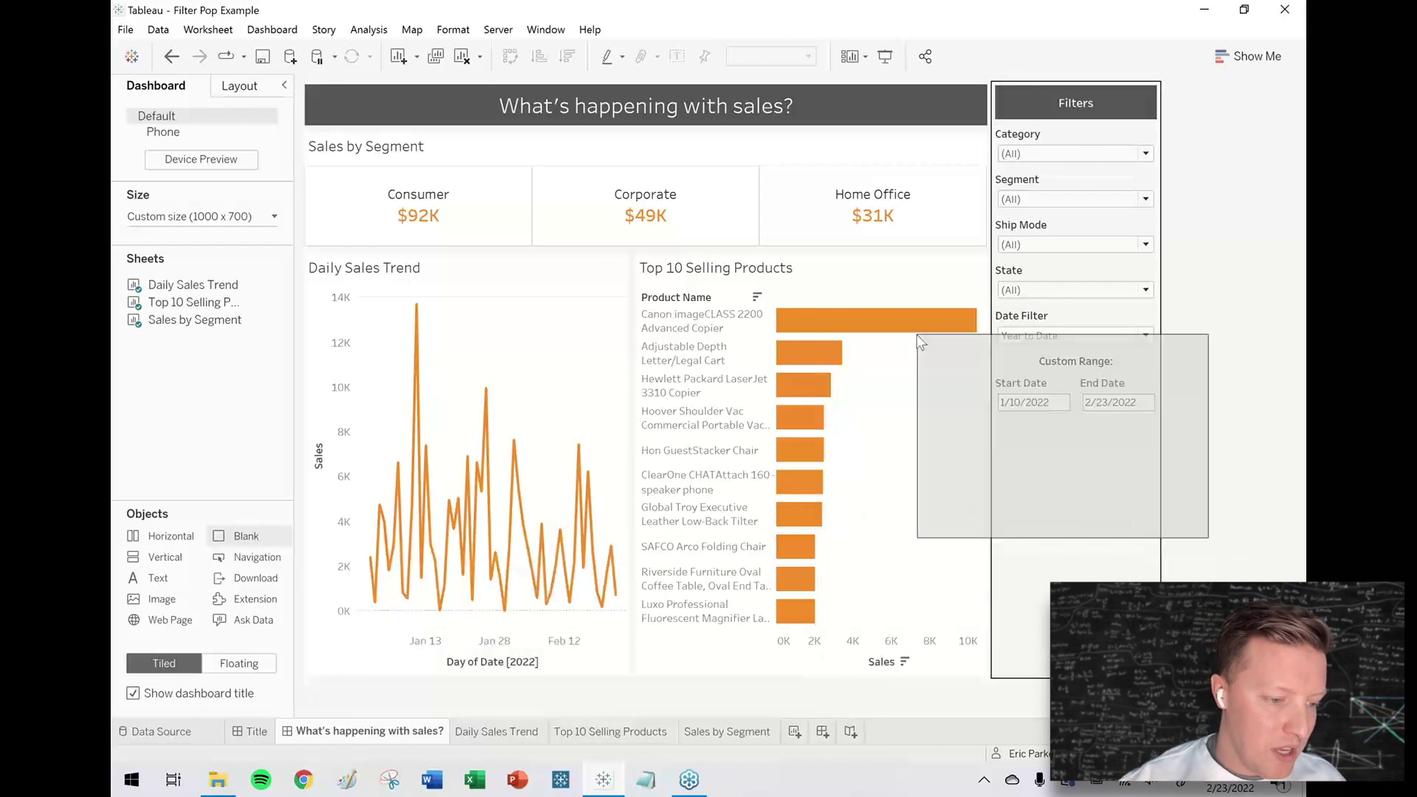
drag(1023, 512, 1024, 512)
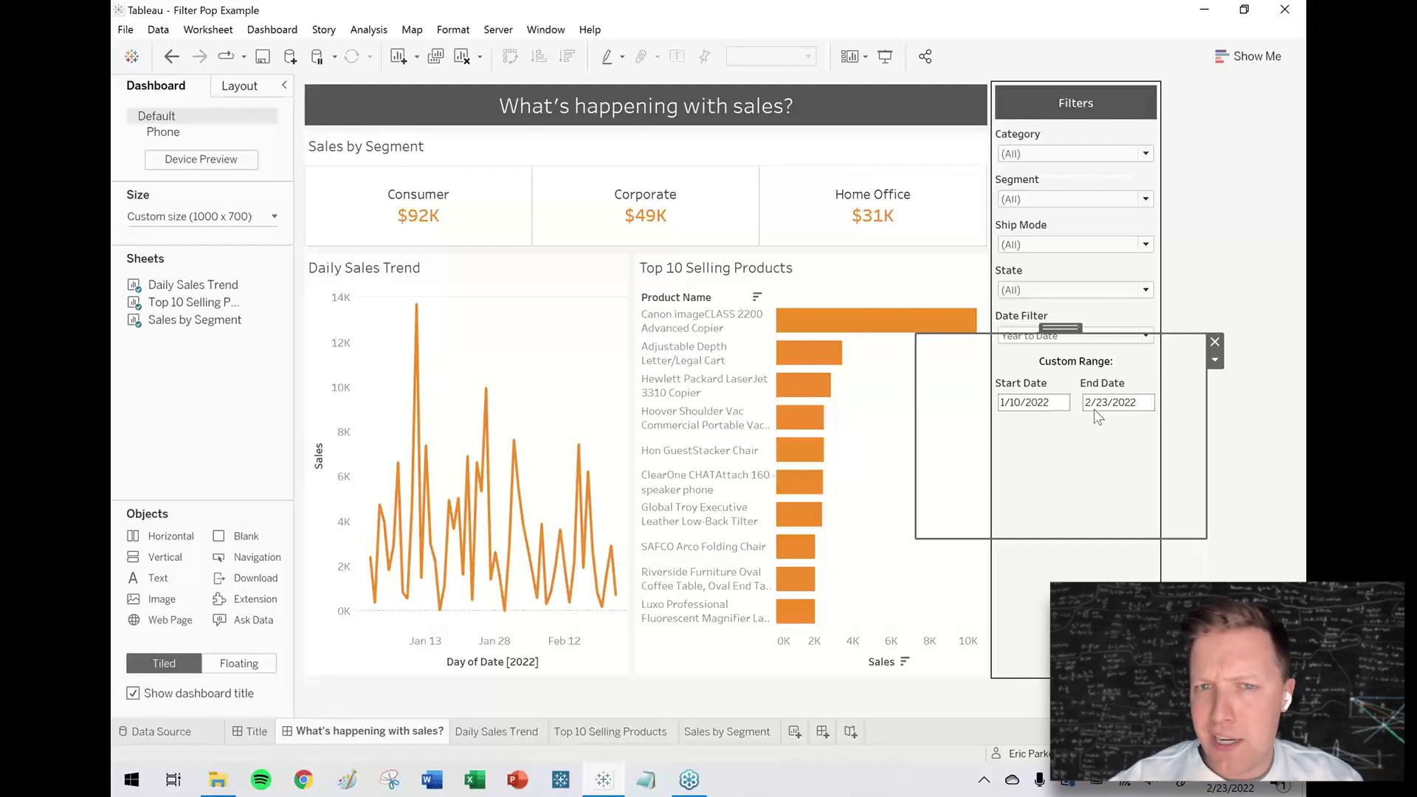
click(1214, 341)
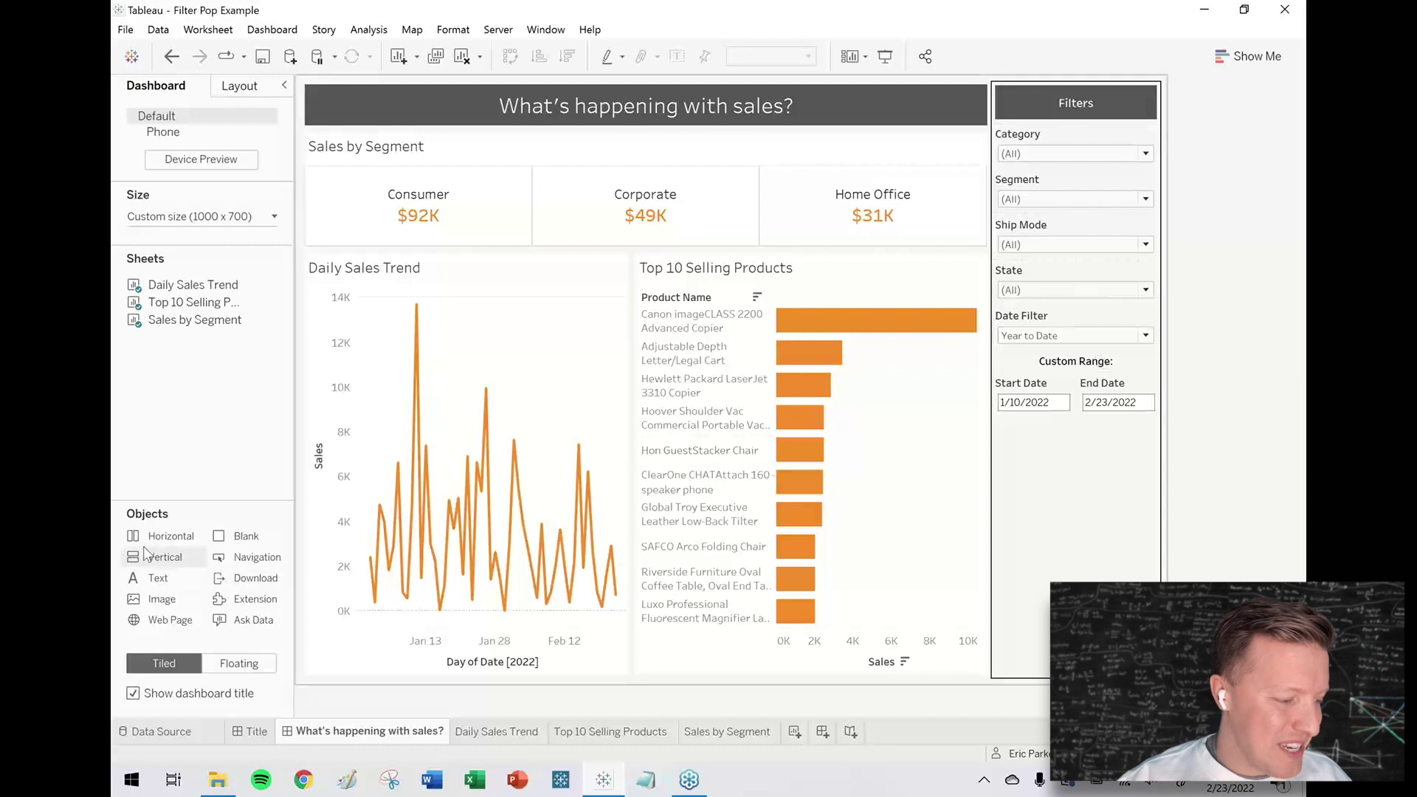
Step: Add a new worksheet and type 'Pop Worksheet' as its tab name
click(795, 734)
double_click(797, 731)
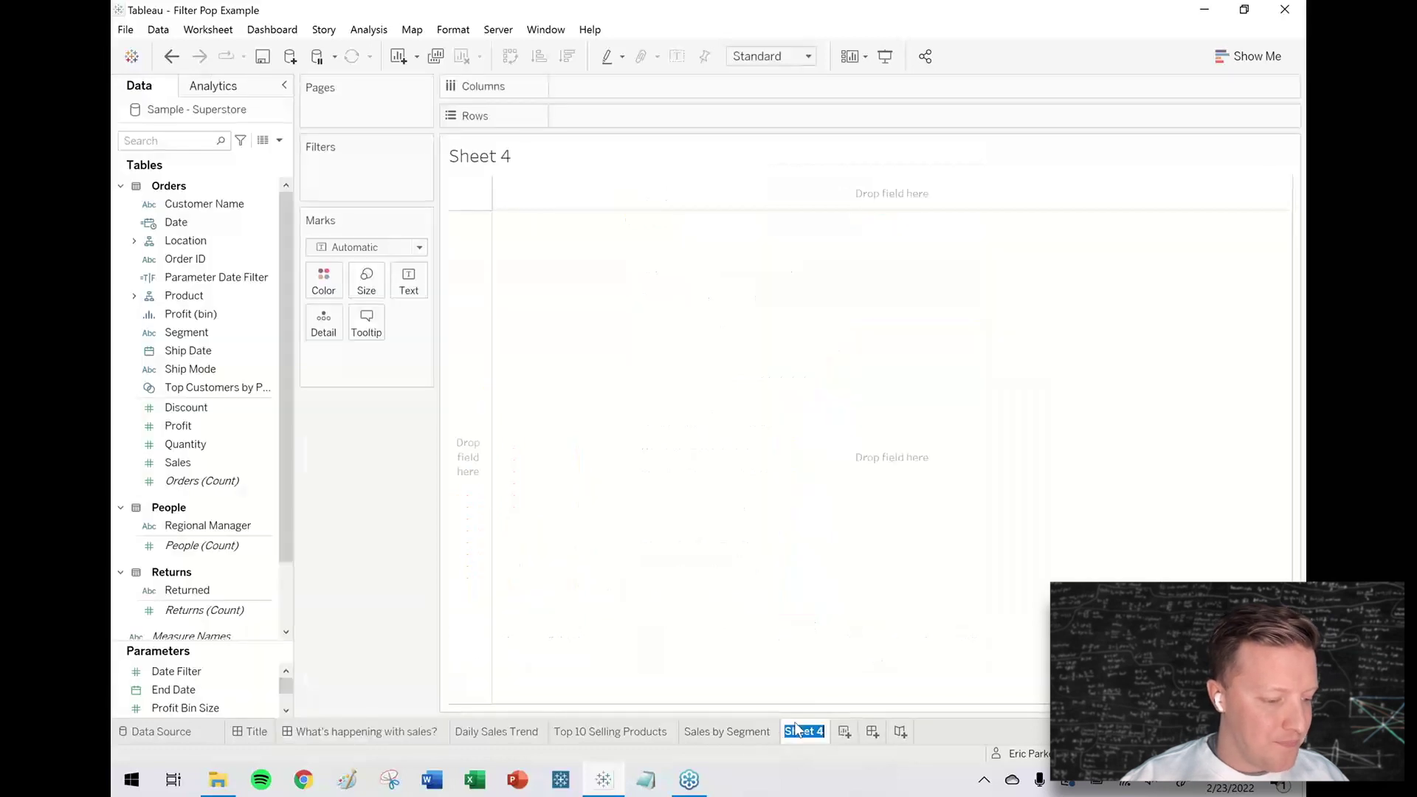
text(Pop Worksheet)
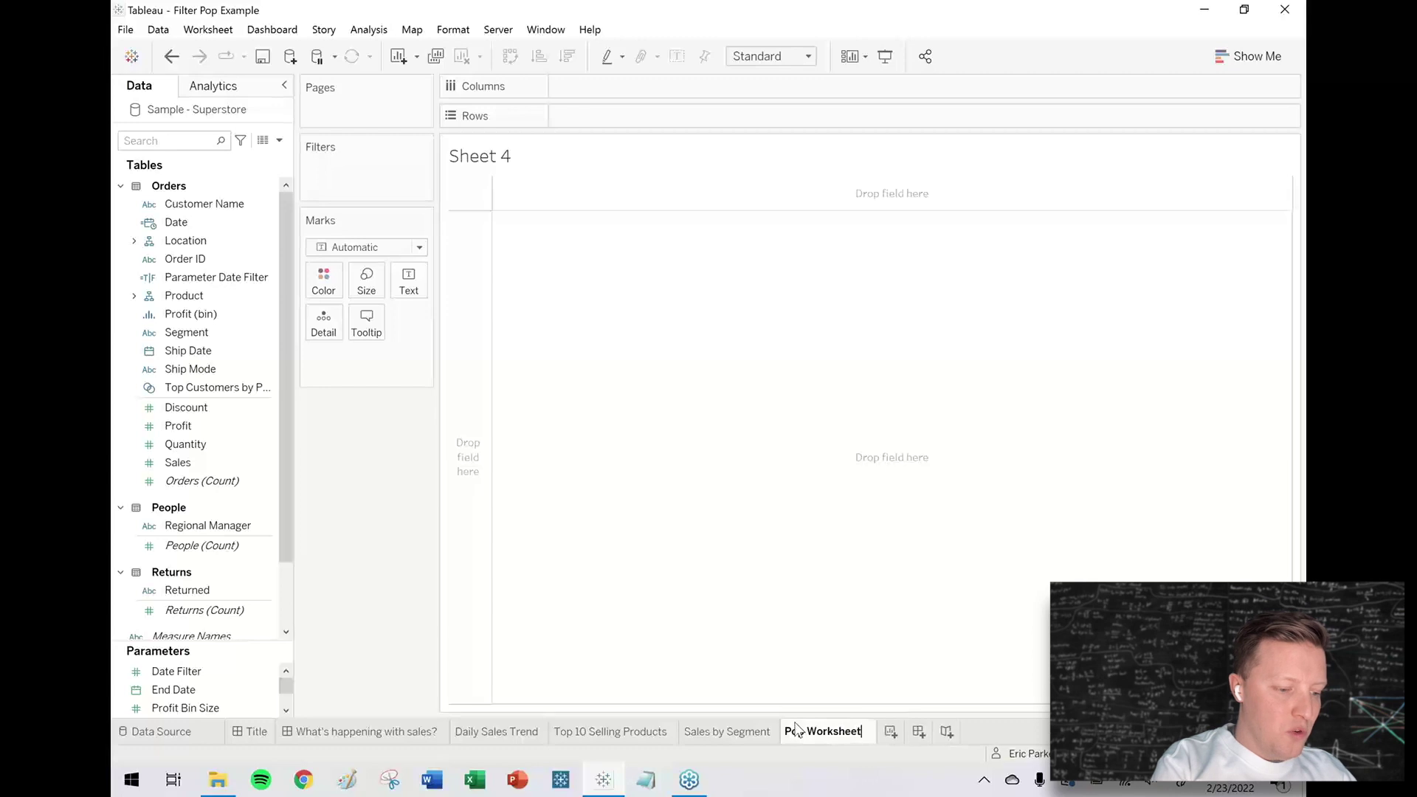
Step: Confirm the 'Pop Worksheet' name and create a calculated field named Pop Field
key(Return)
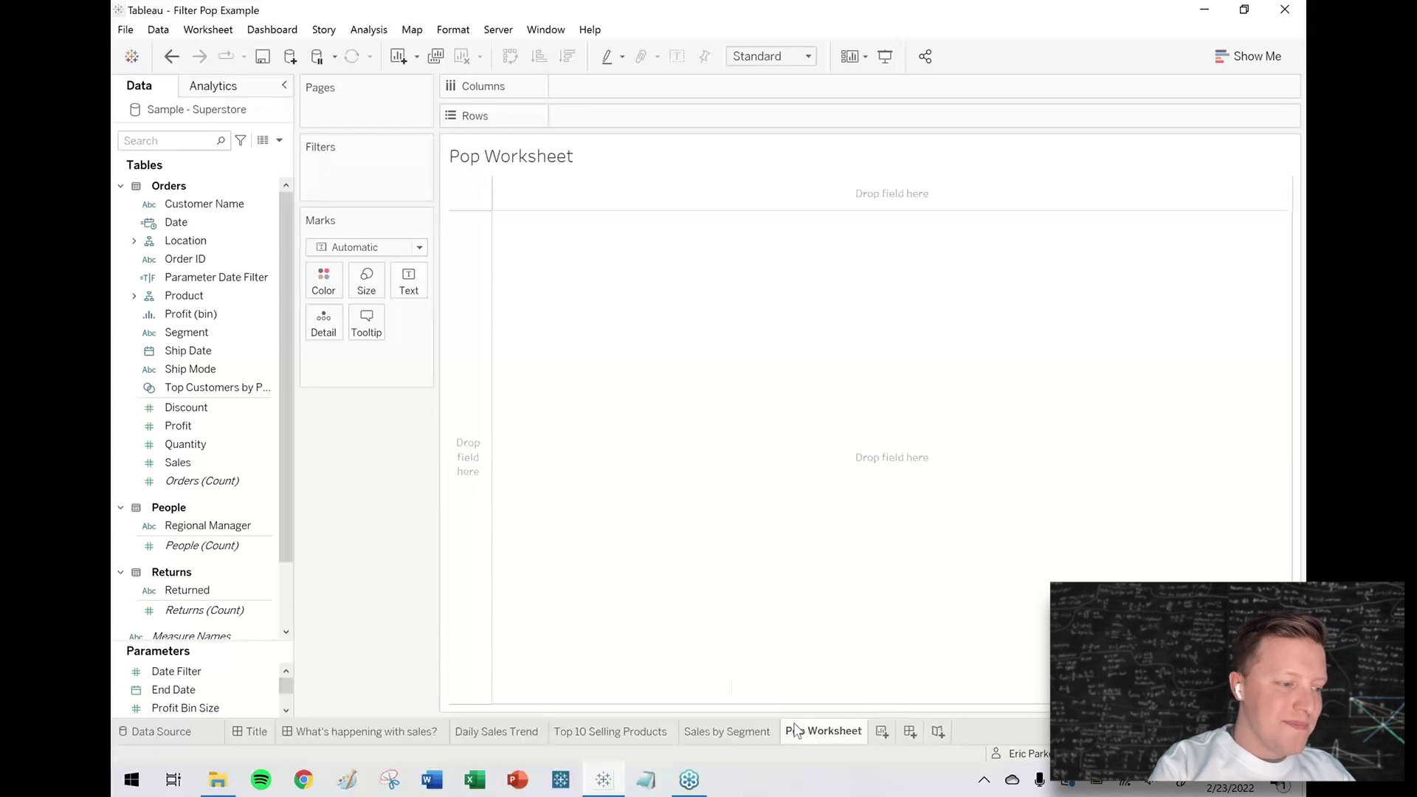
click(279, 140)
click(249, 158)
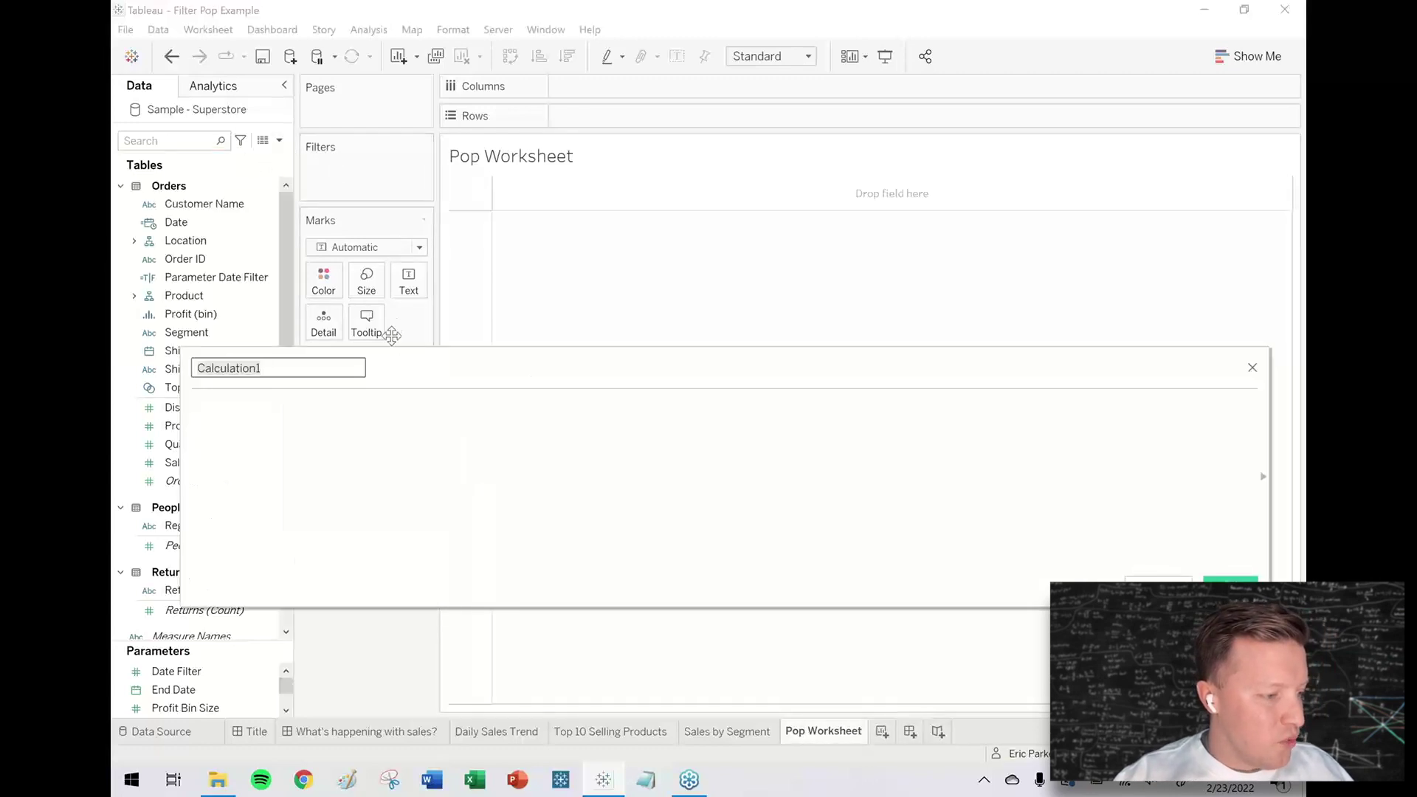
key(ctrl+a)
key(BackSpace)
text(Pop Fiel)
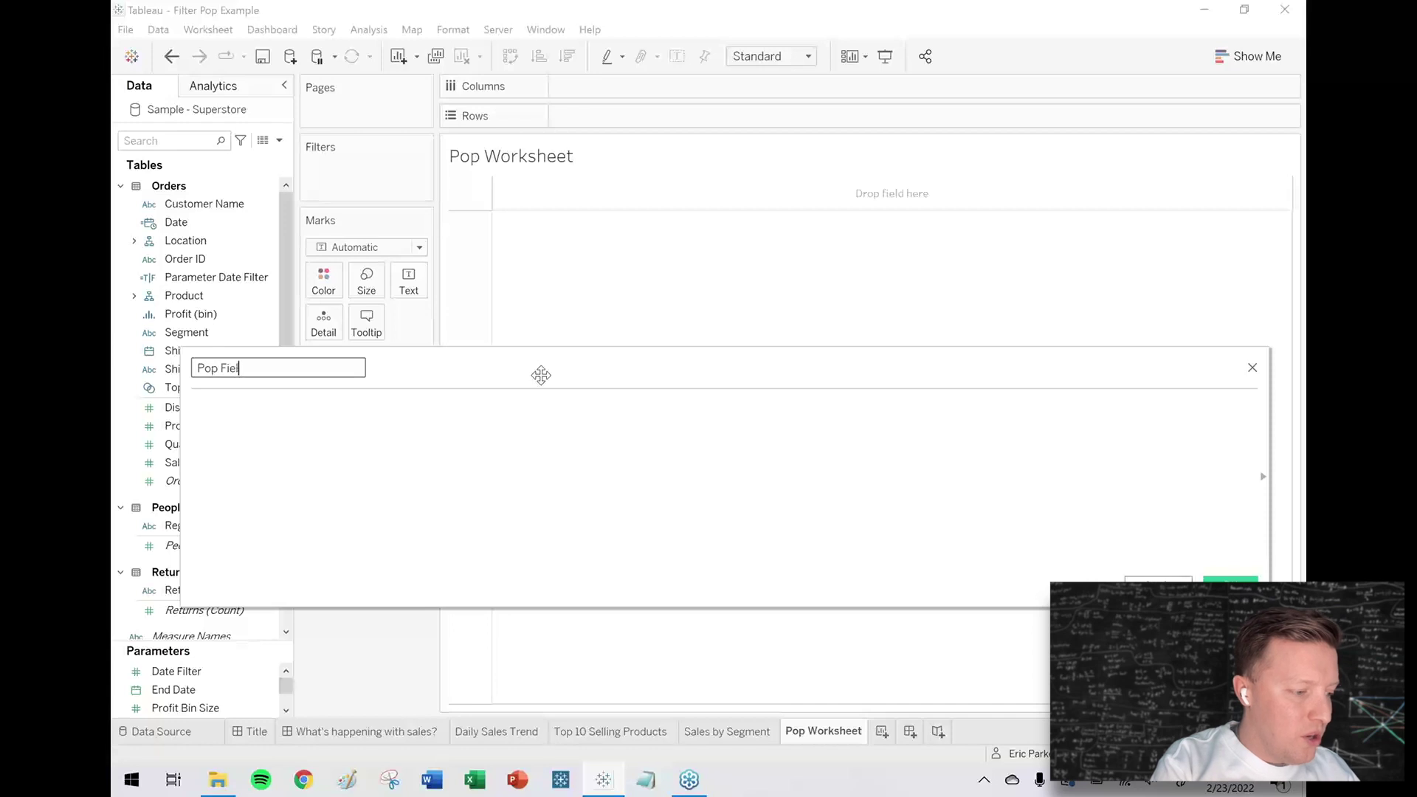
text(d)
Step: Enter the formula IF [Date Filter] = 7 THEN NULL ELSE "" END and save it
click(509, 481)
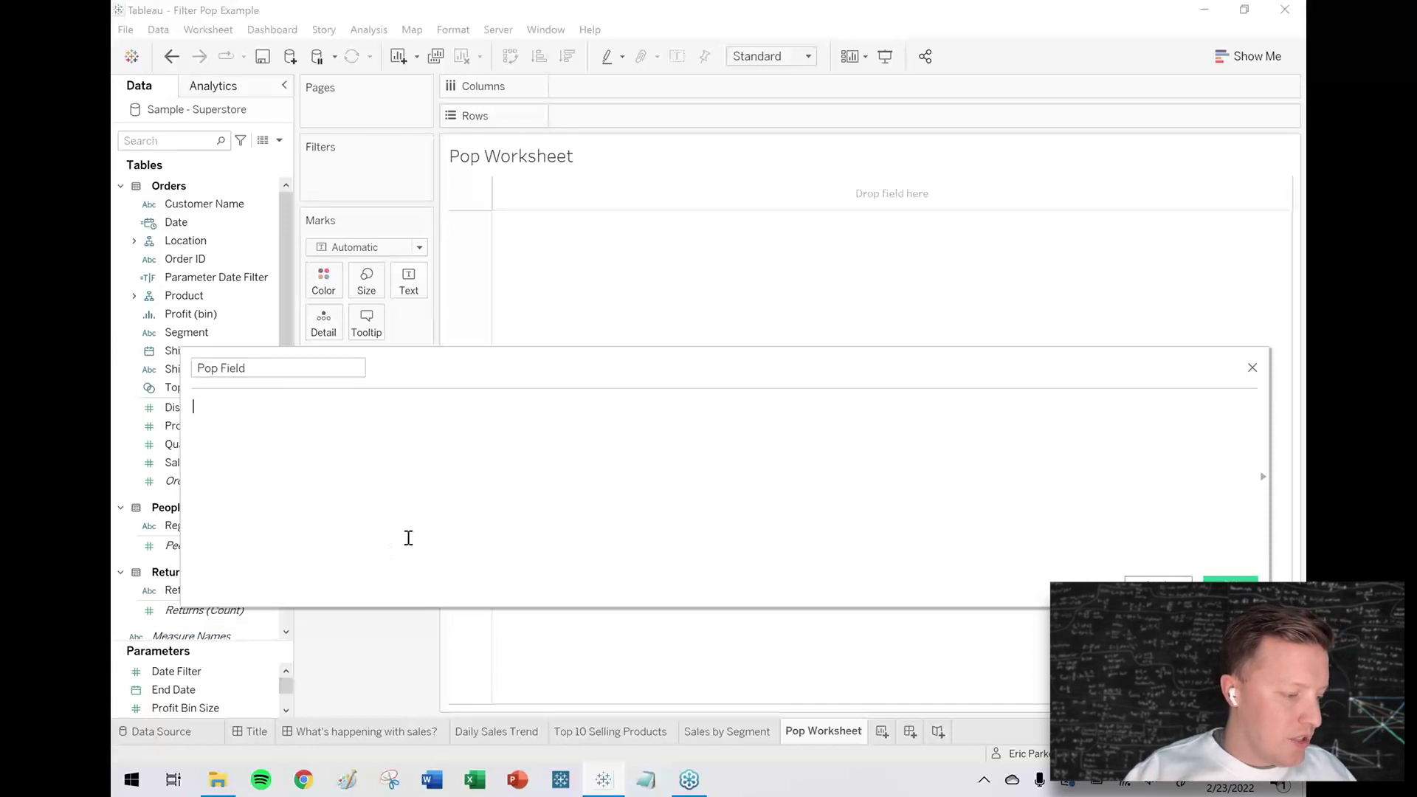
text(IF)
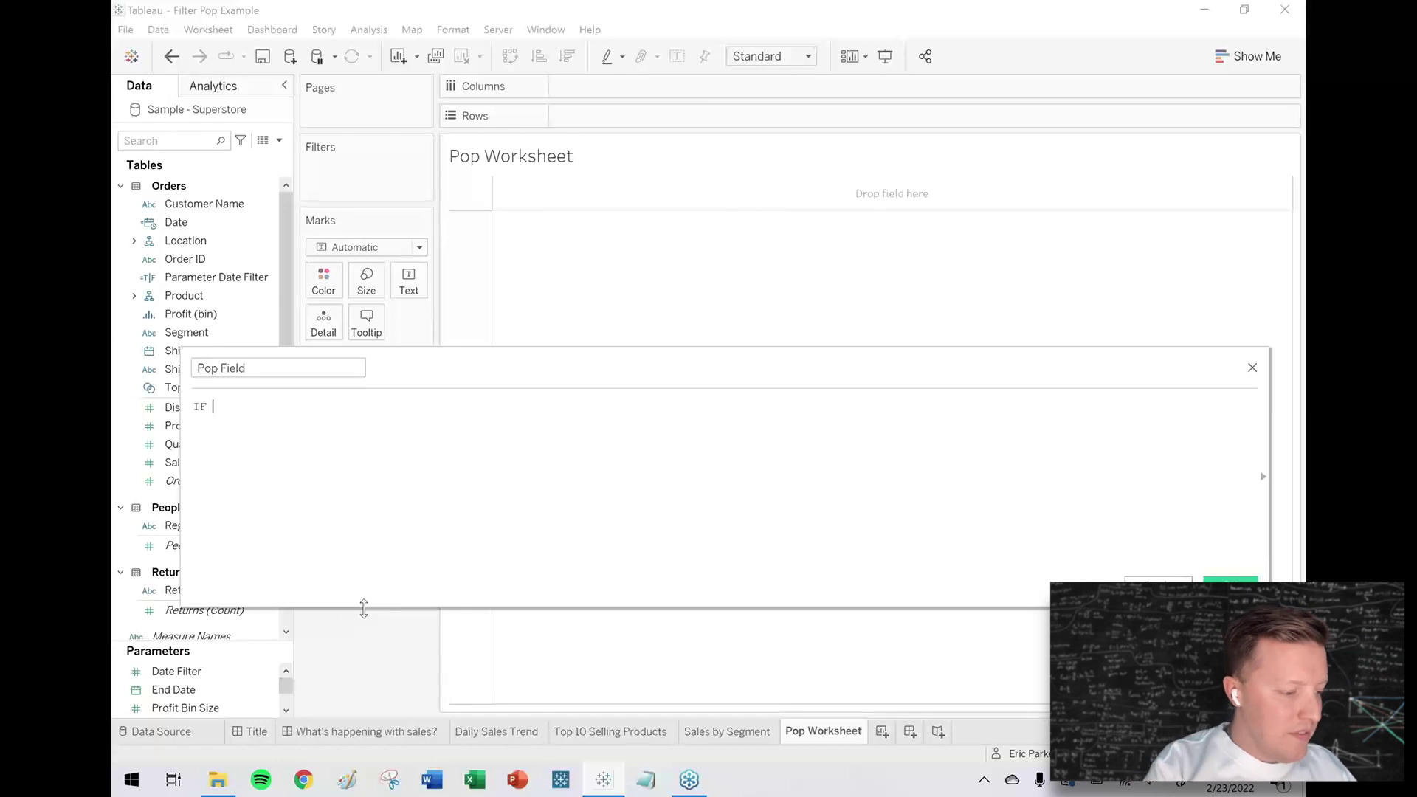
drag(177, 671, 502, 544)
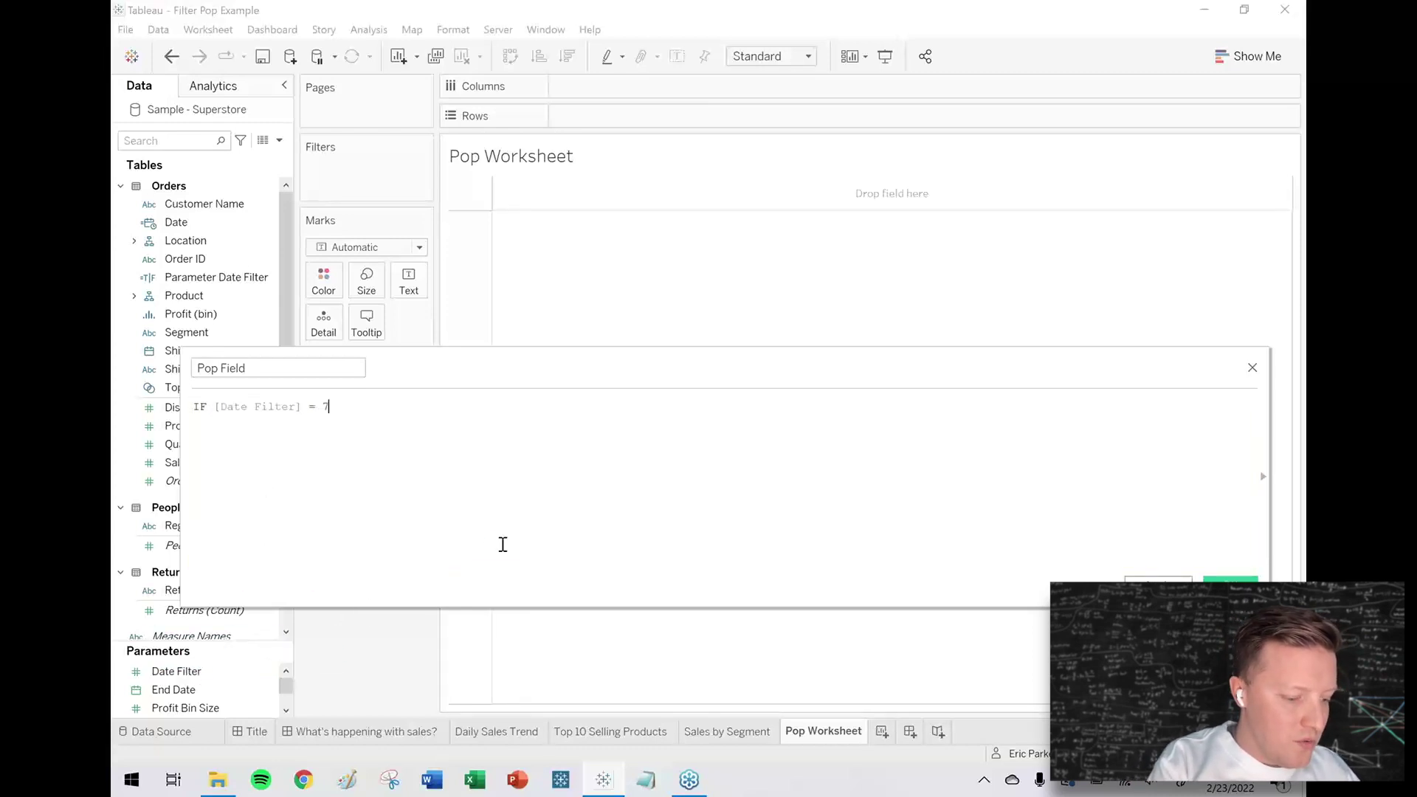
text(= 7 THEN )
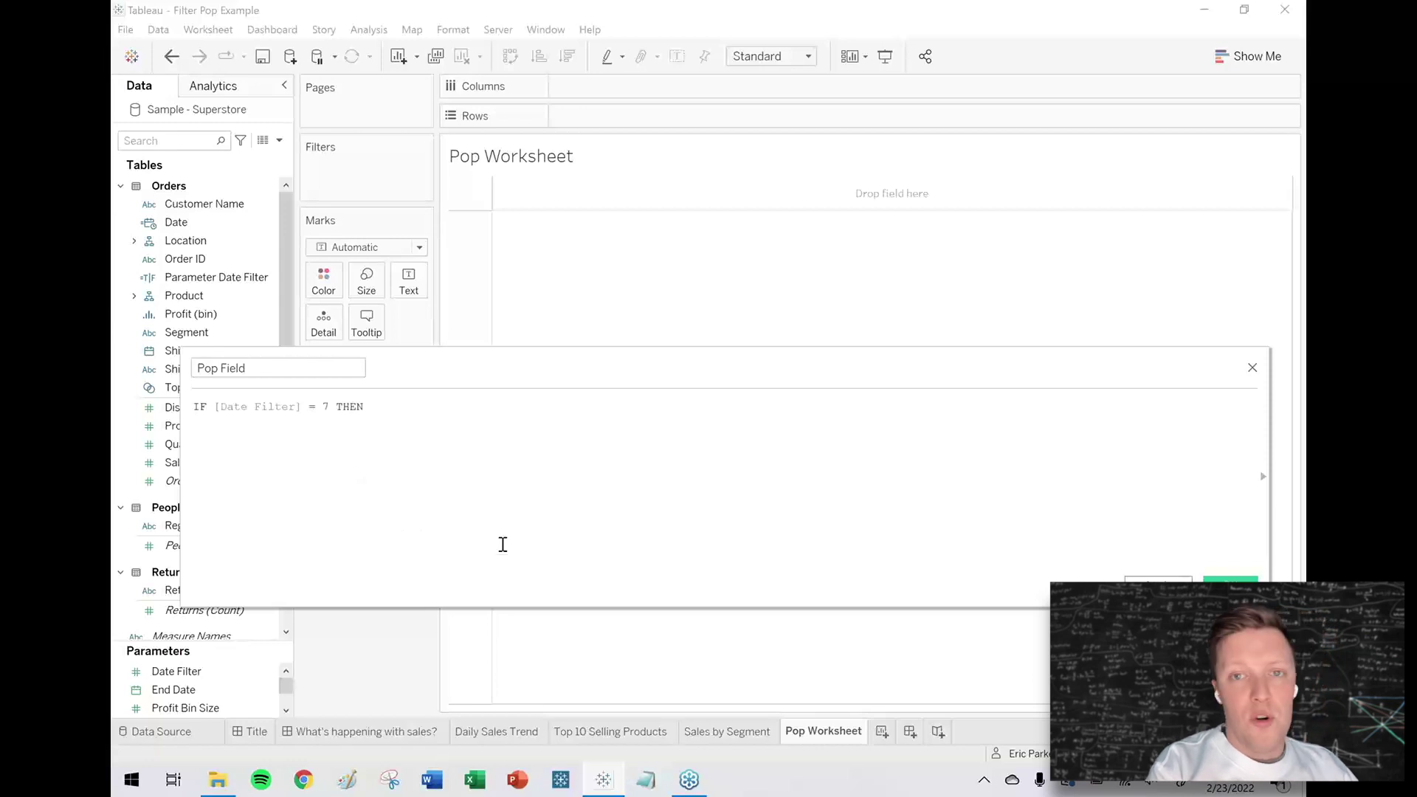
text(NUL)
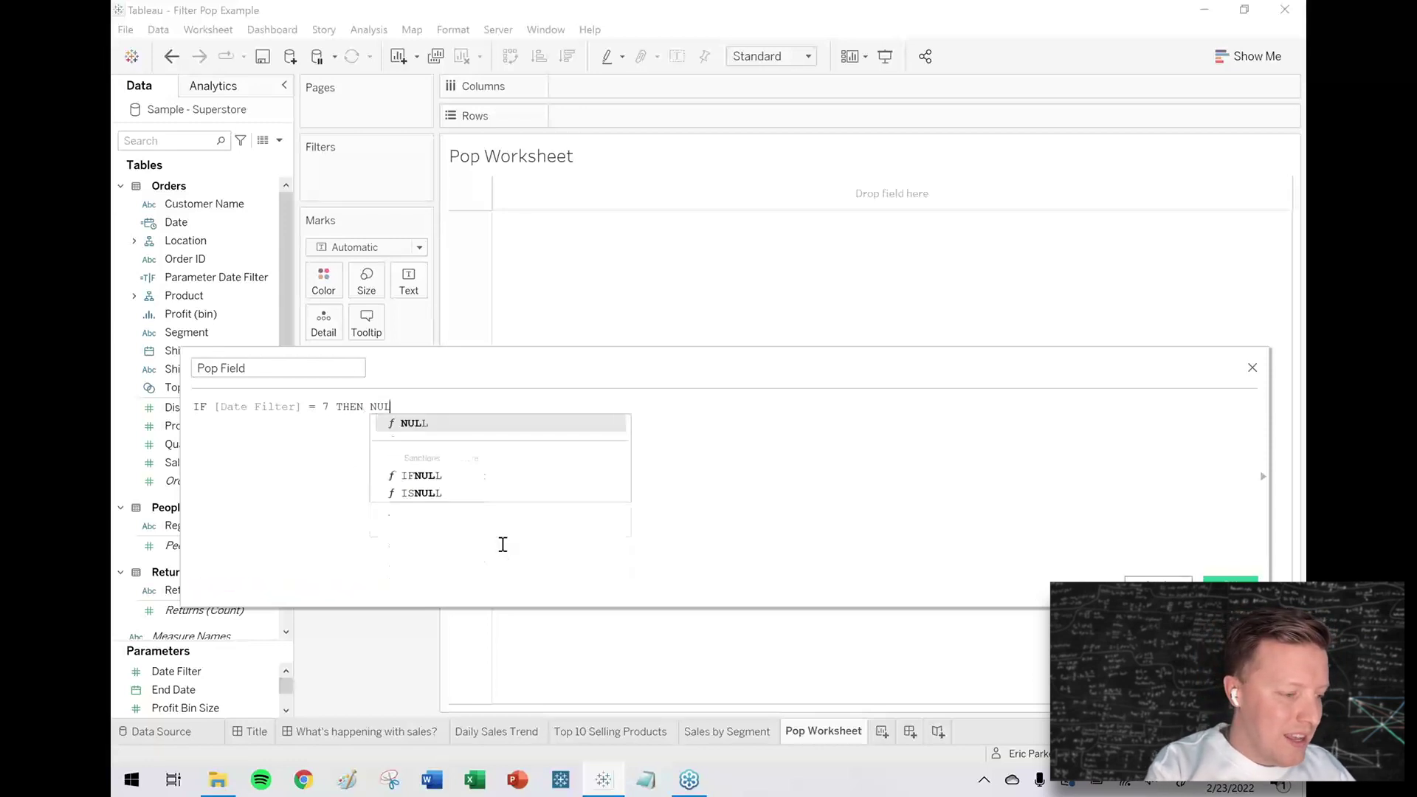
text(L ELSE )
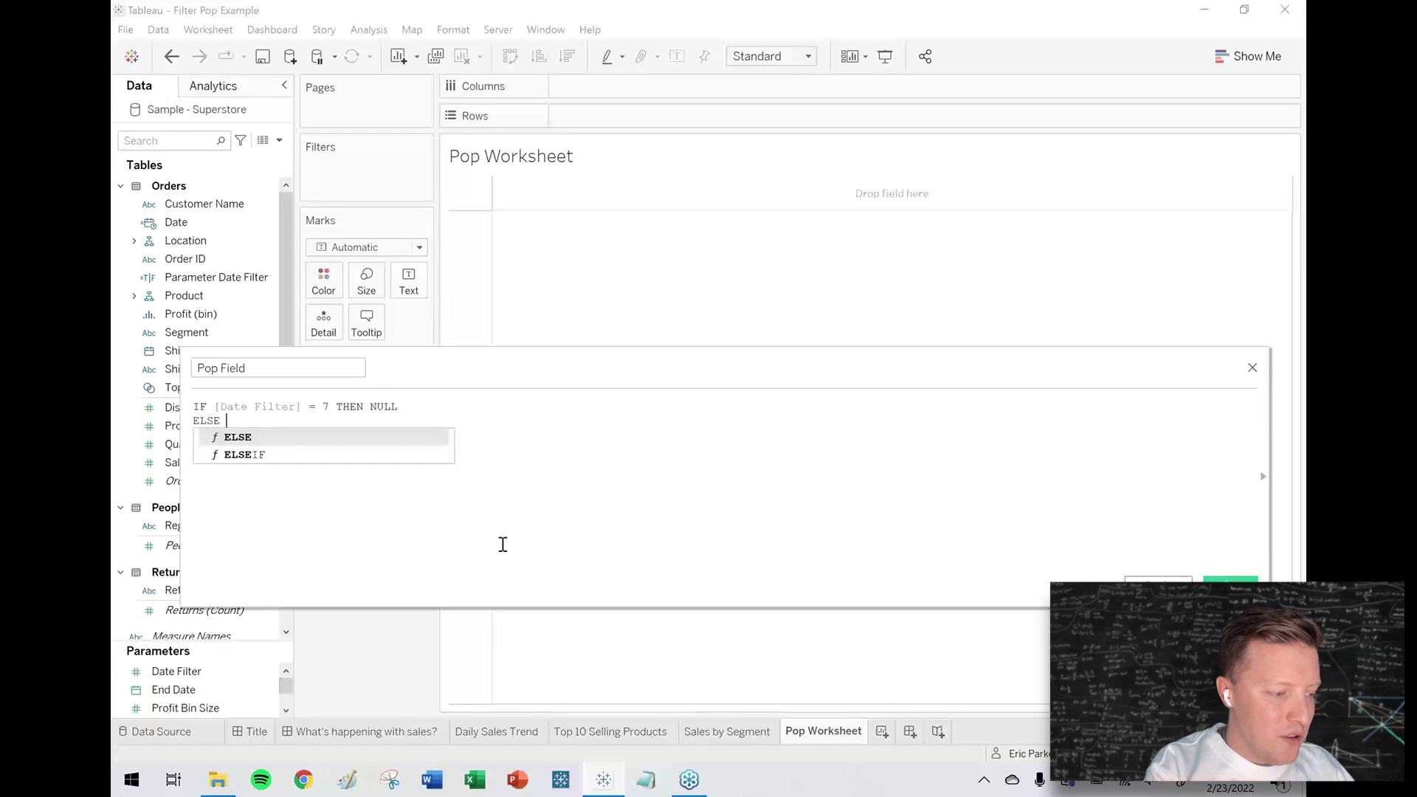
text("" EMD)
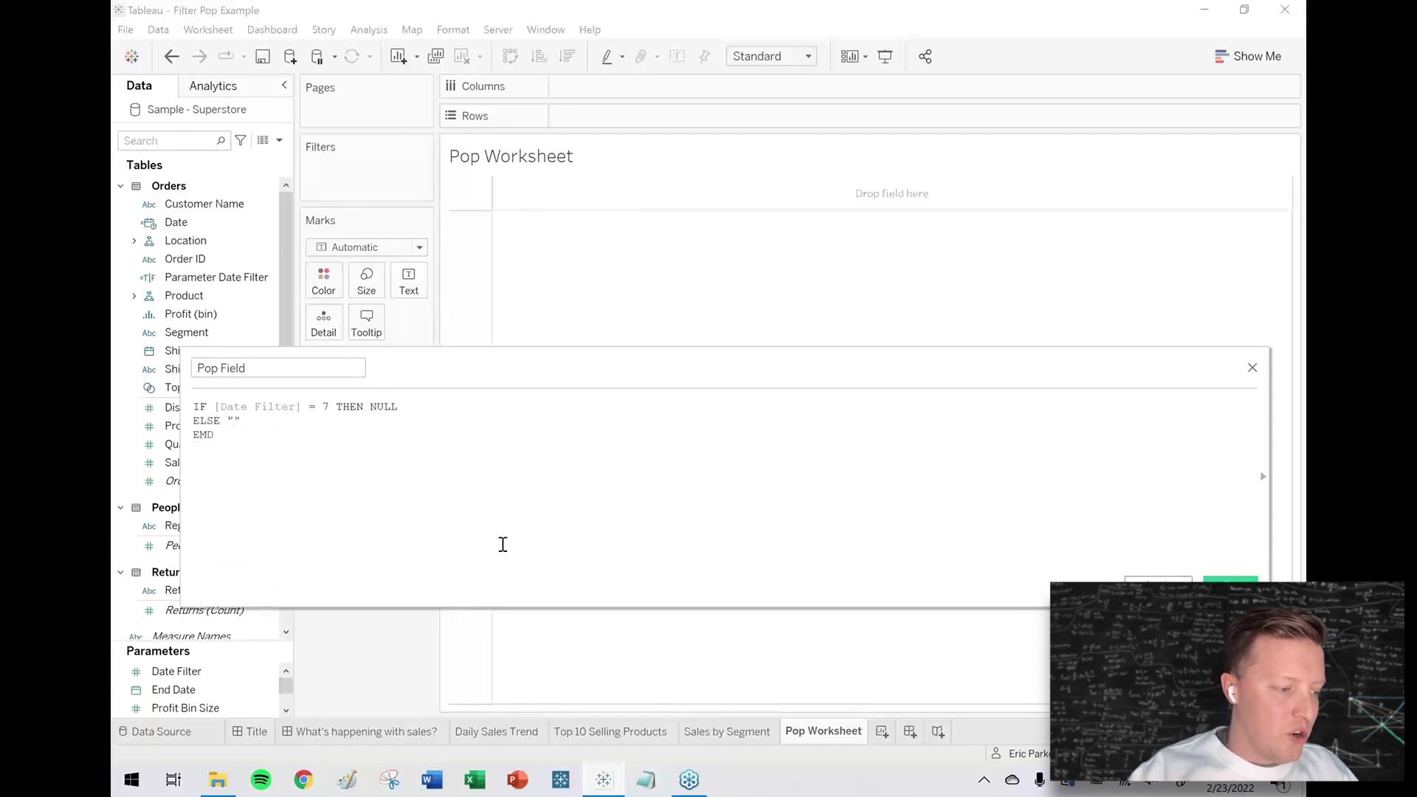
key(BackSpace)
key(BackSpace)
text(ND)
ctrl+scroll(671, 501, up, 2)
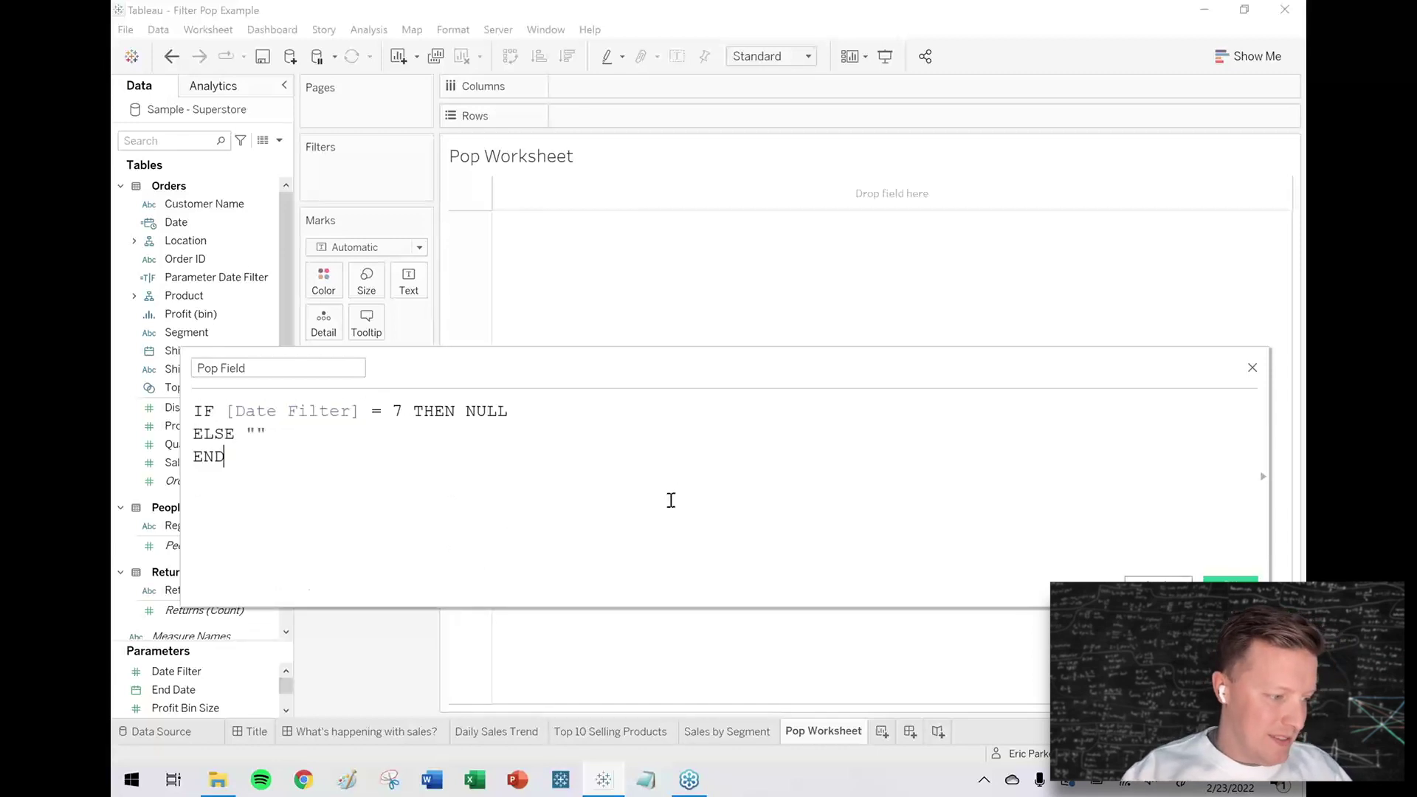
ctrl+scroll(671, 500, up, 1)
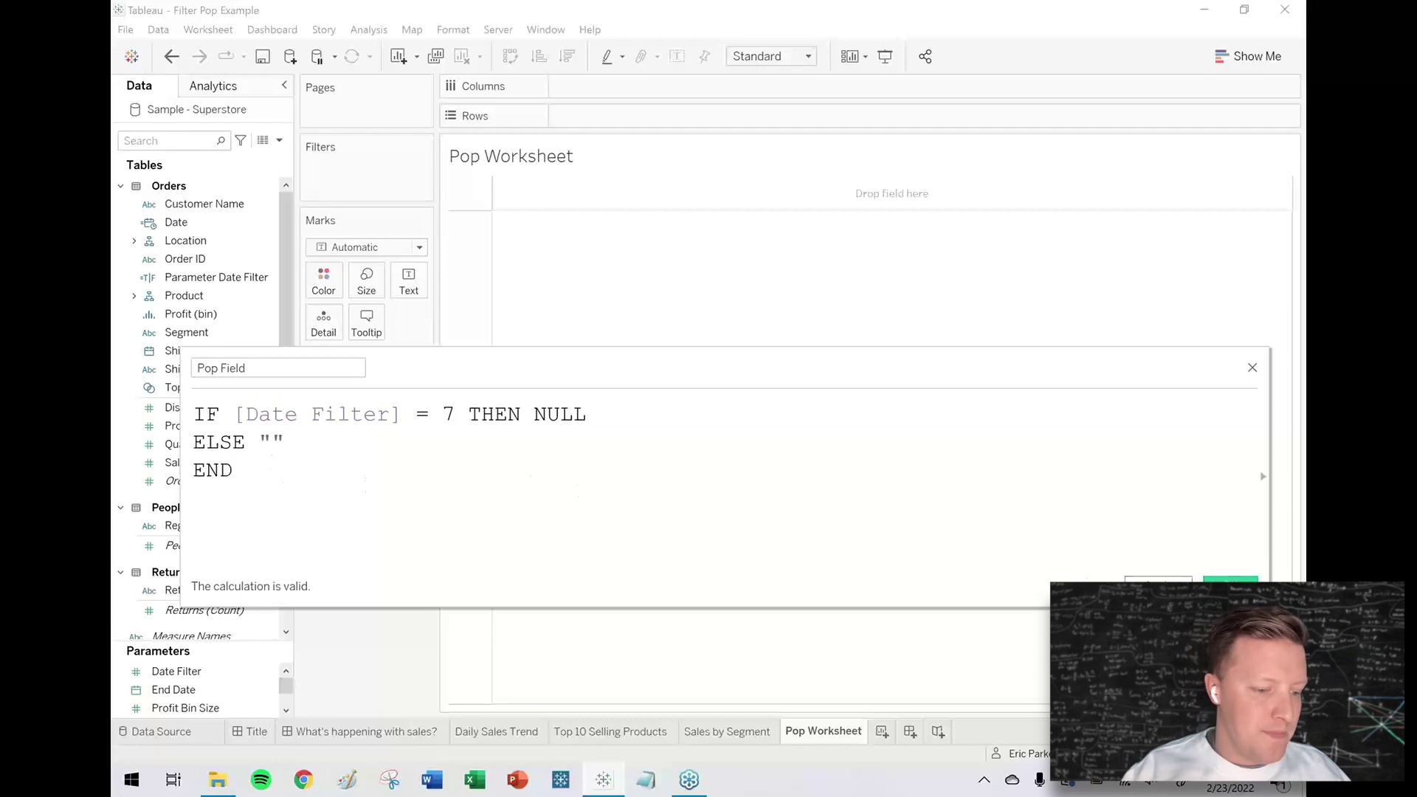
click(1230, 580)
Step: Put Pop Field on Rows and Text, show the Date Filter control, and drag Pop Field to Filters
drag(173, 634, 631, 122)
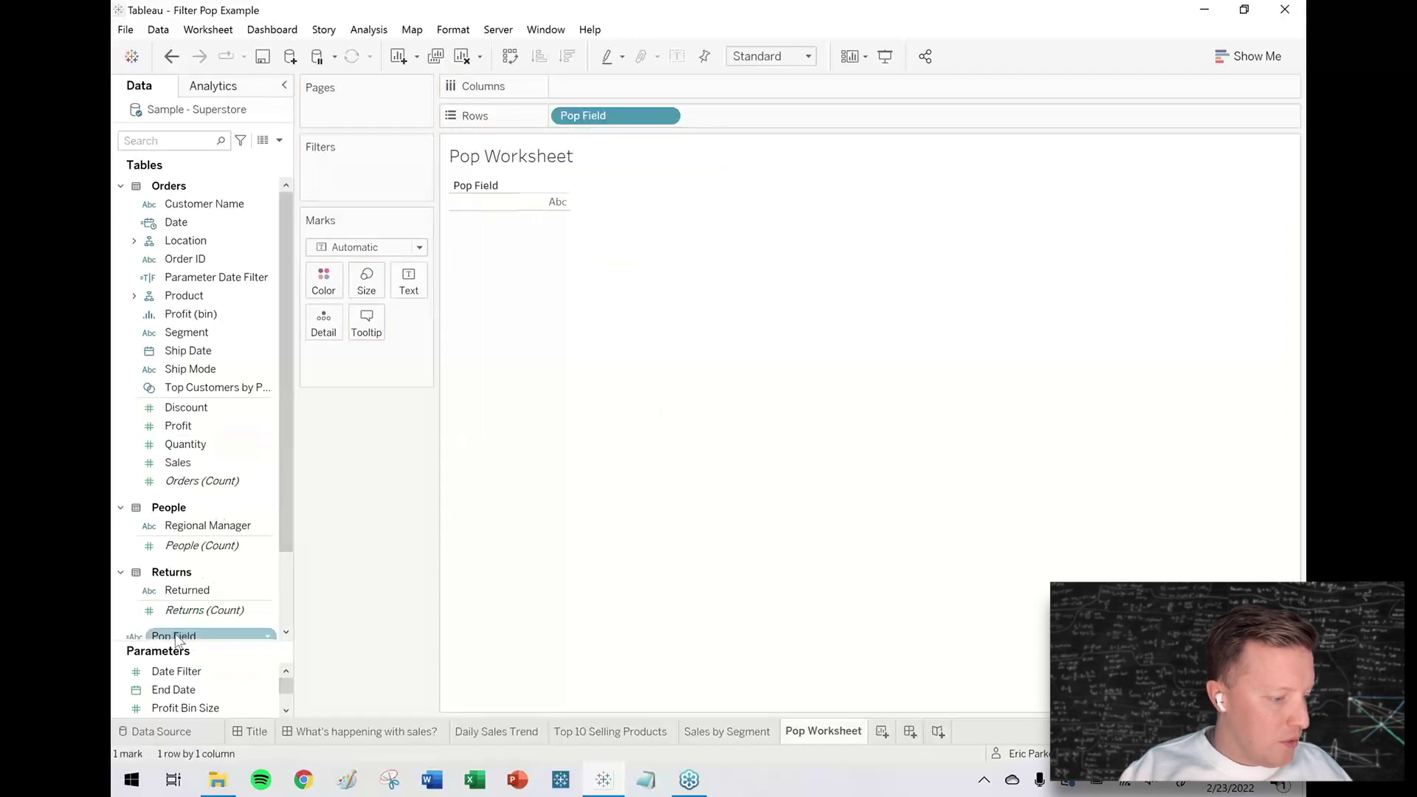
drag(173, 636, 413, 282)
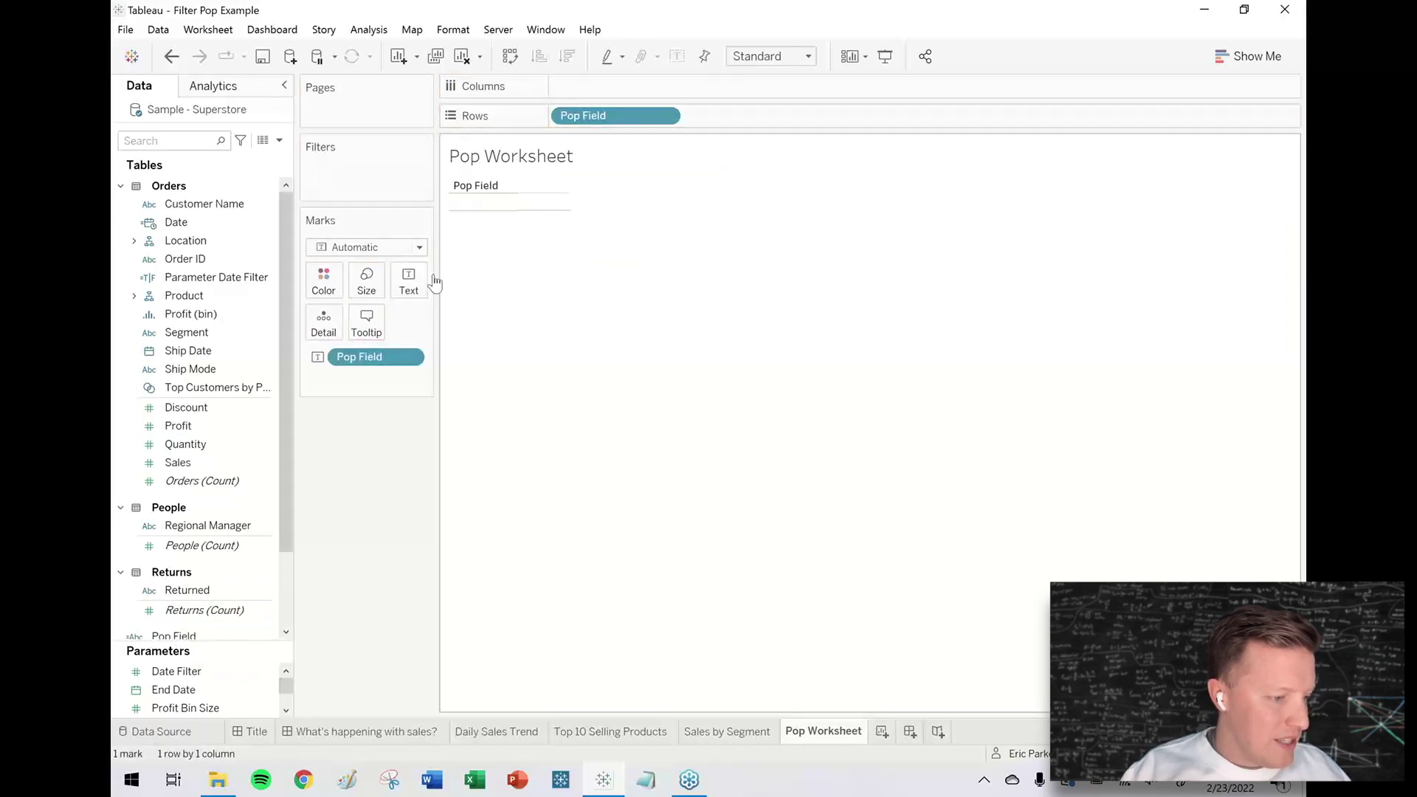
right_click(186, 671)
click(274, 408)
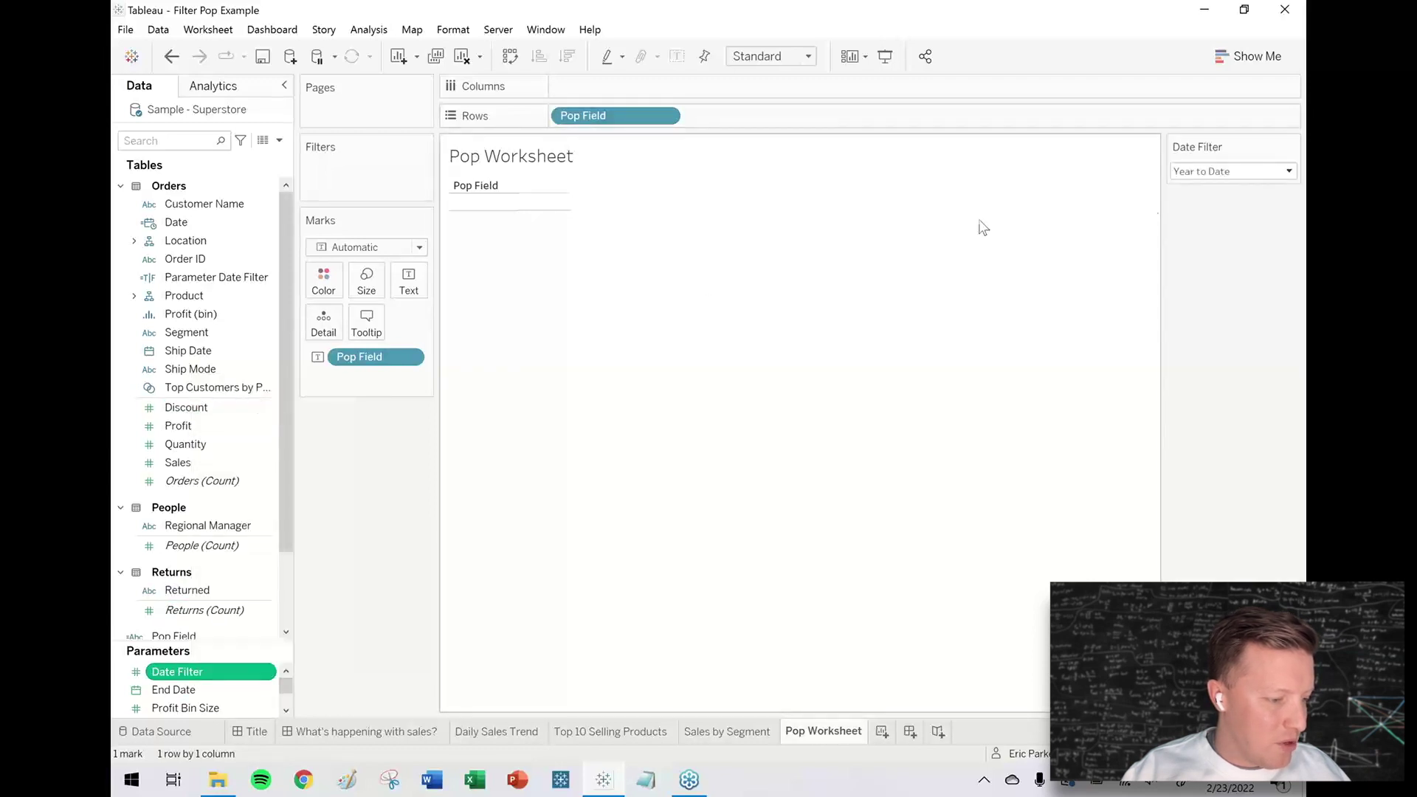
click(1207, 172)
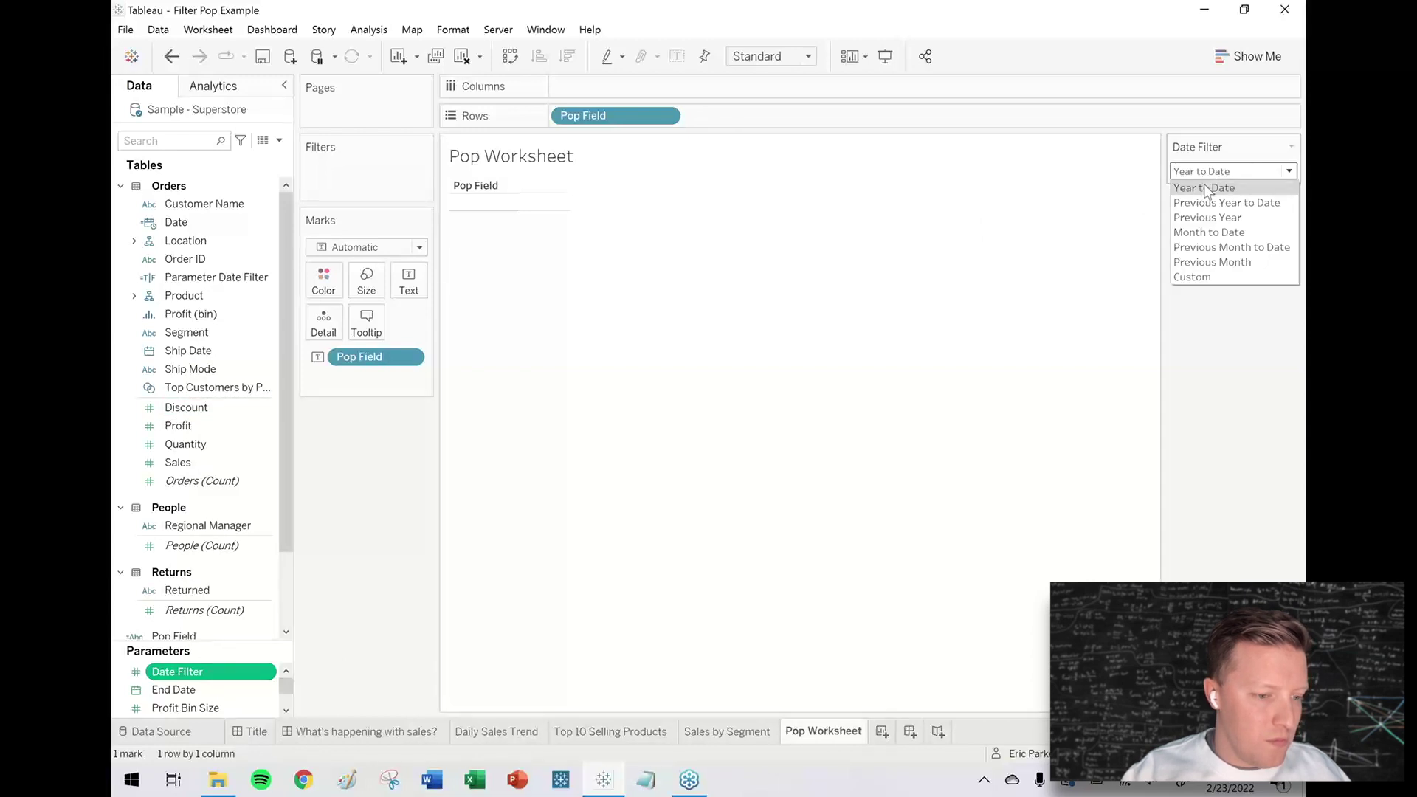
click(1202, 304)
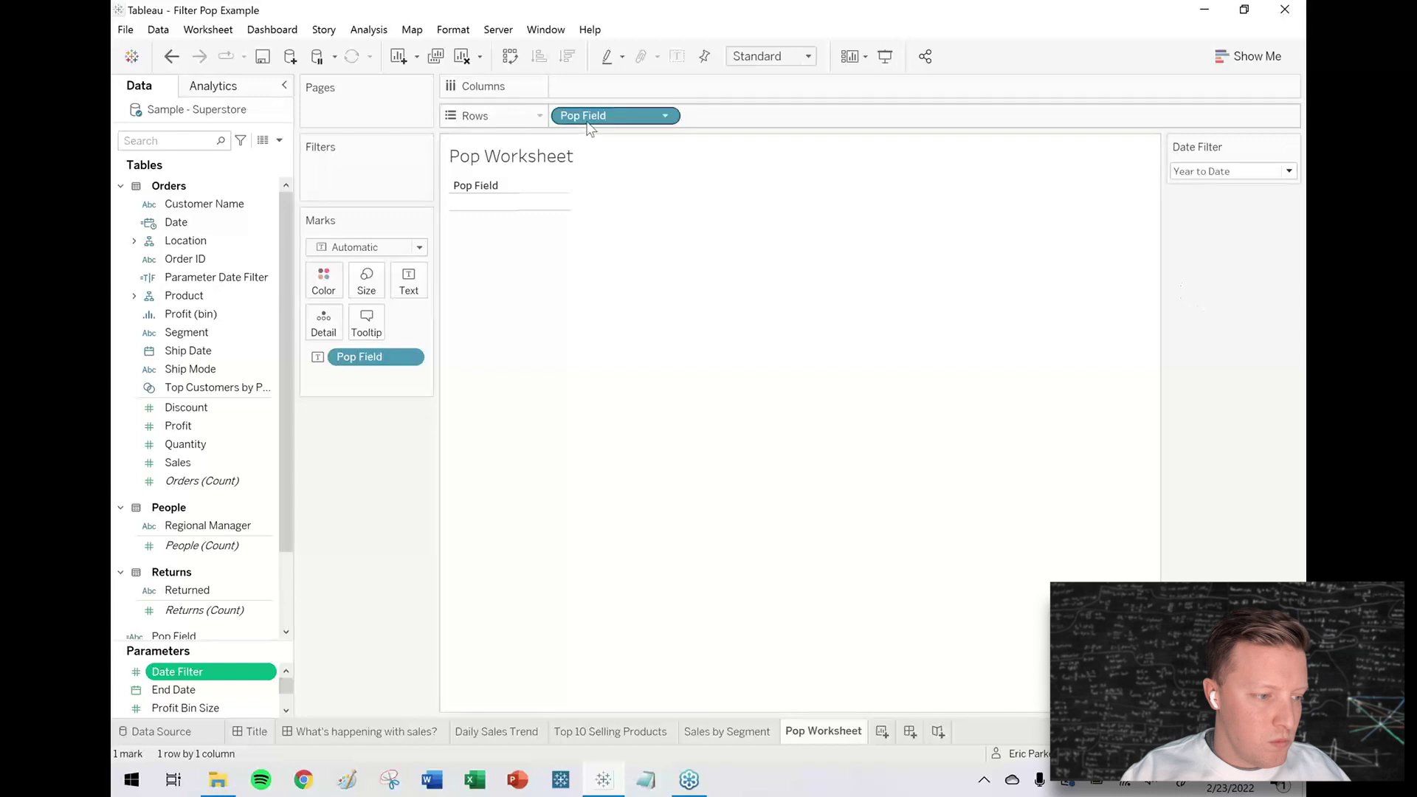
drag(590, 118, 354, 162)
Step: Confirm the Pop Field filter, test Date Filter Custom versus Year to Date, then remove the filter
click(720, 592)
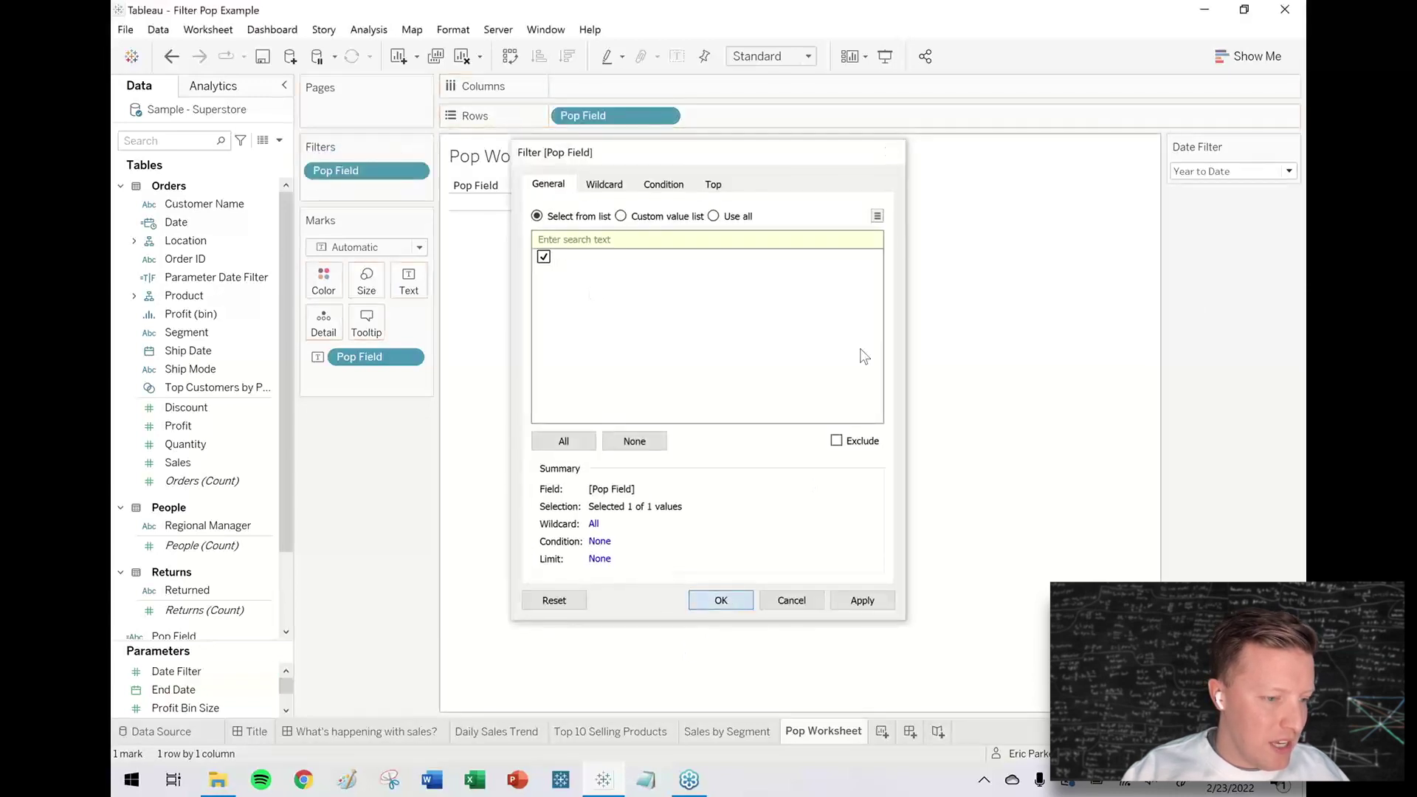
click(1239, 175)
click(1218, 278)
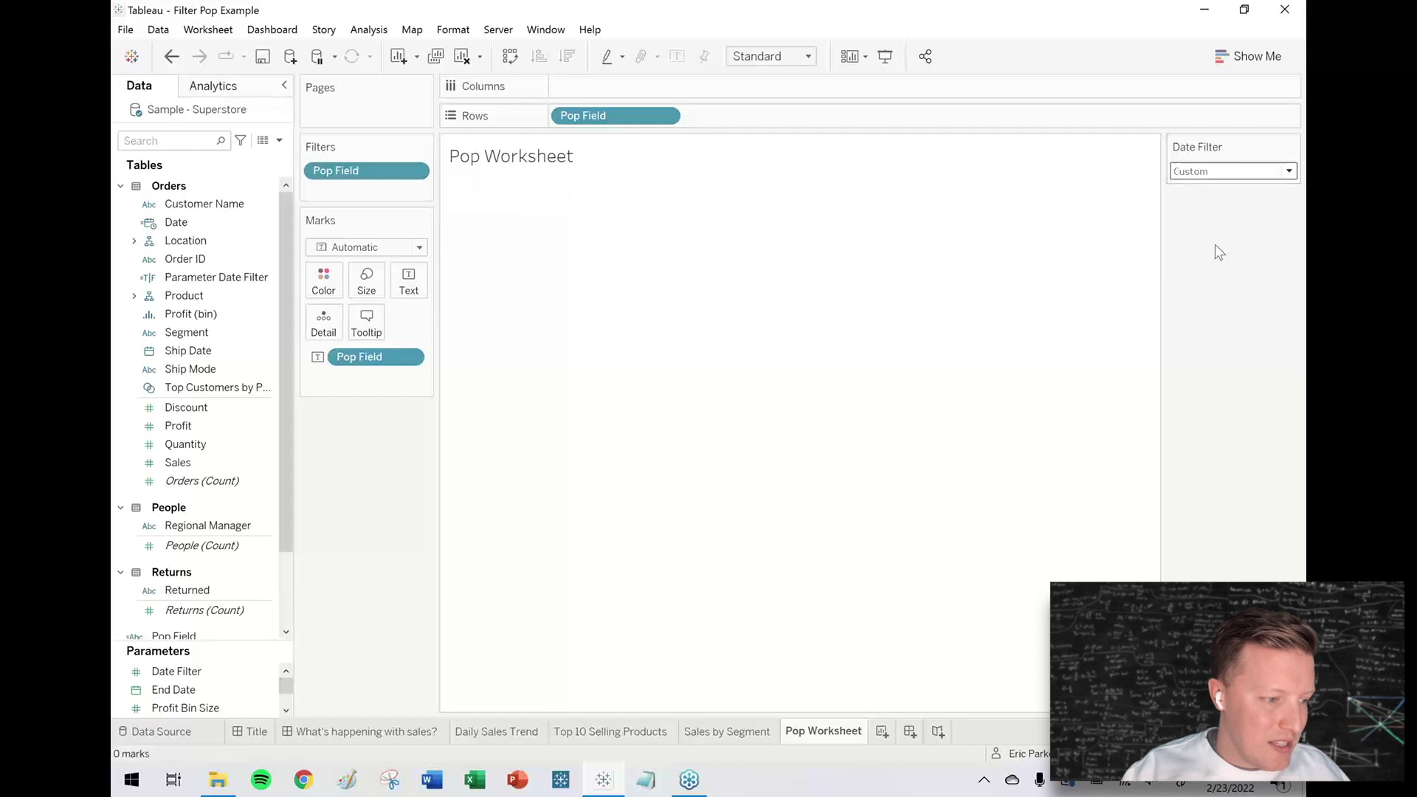
click(1212, 171)
click(1205, 188)
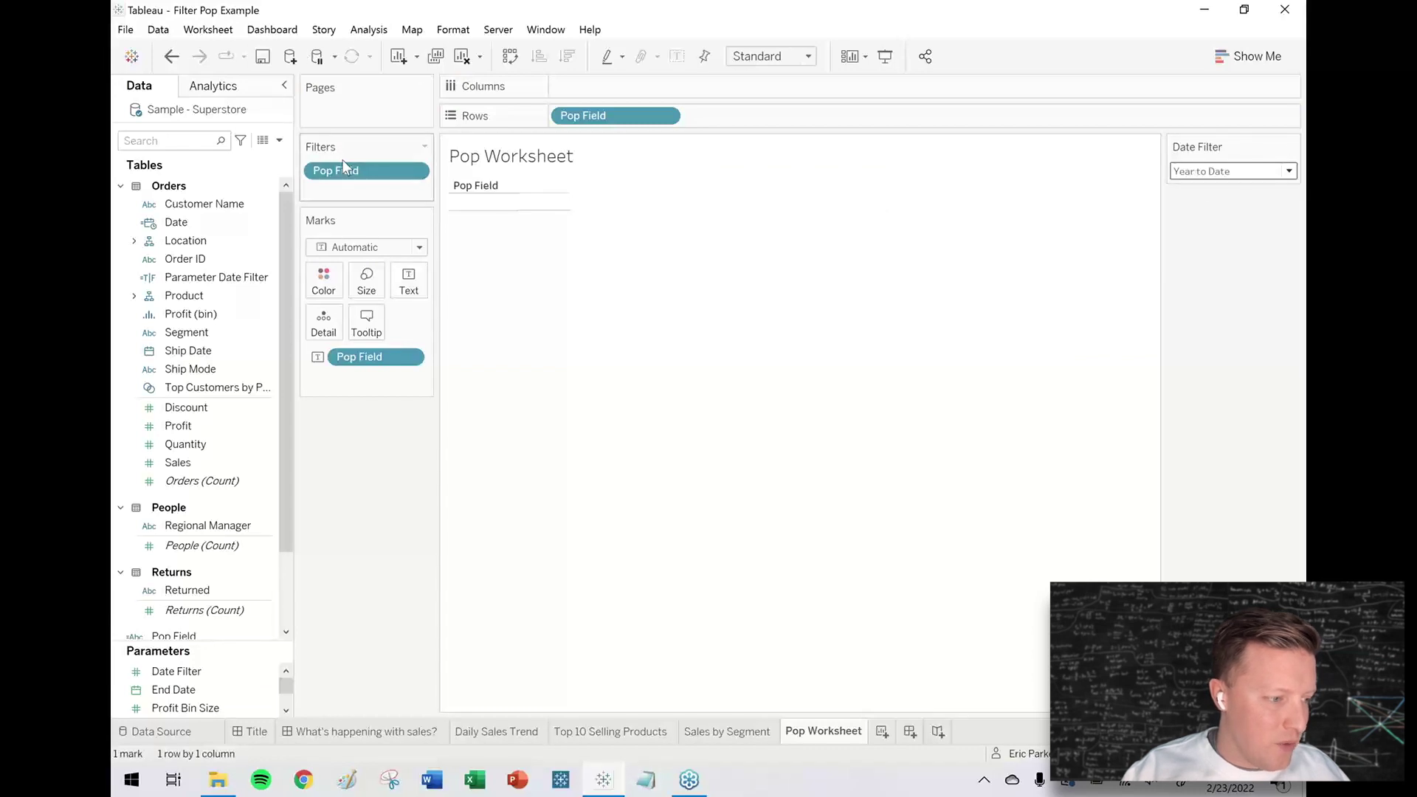
drag(343, 168, 362, 535)
click(1212, 175)
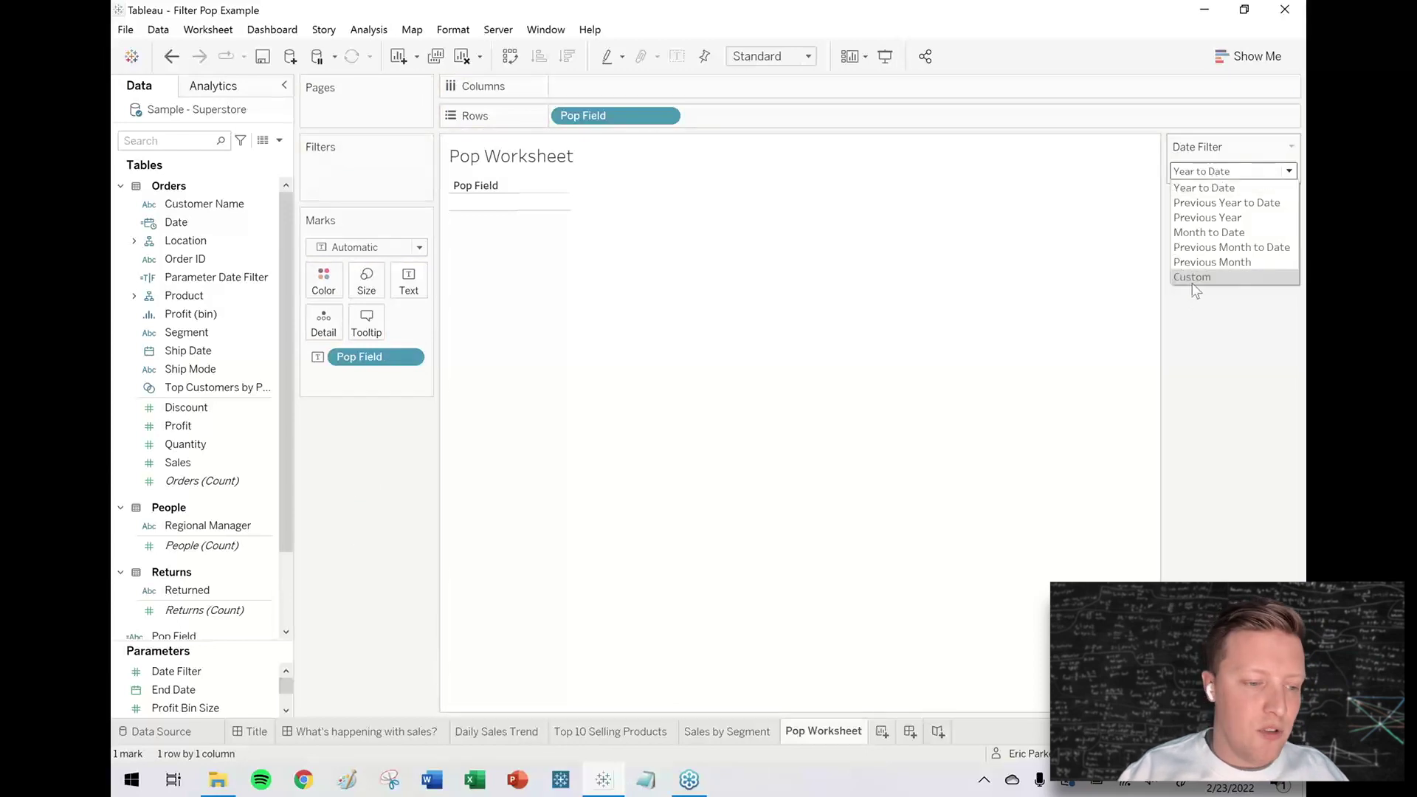
click(1214, 189)
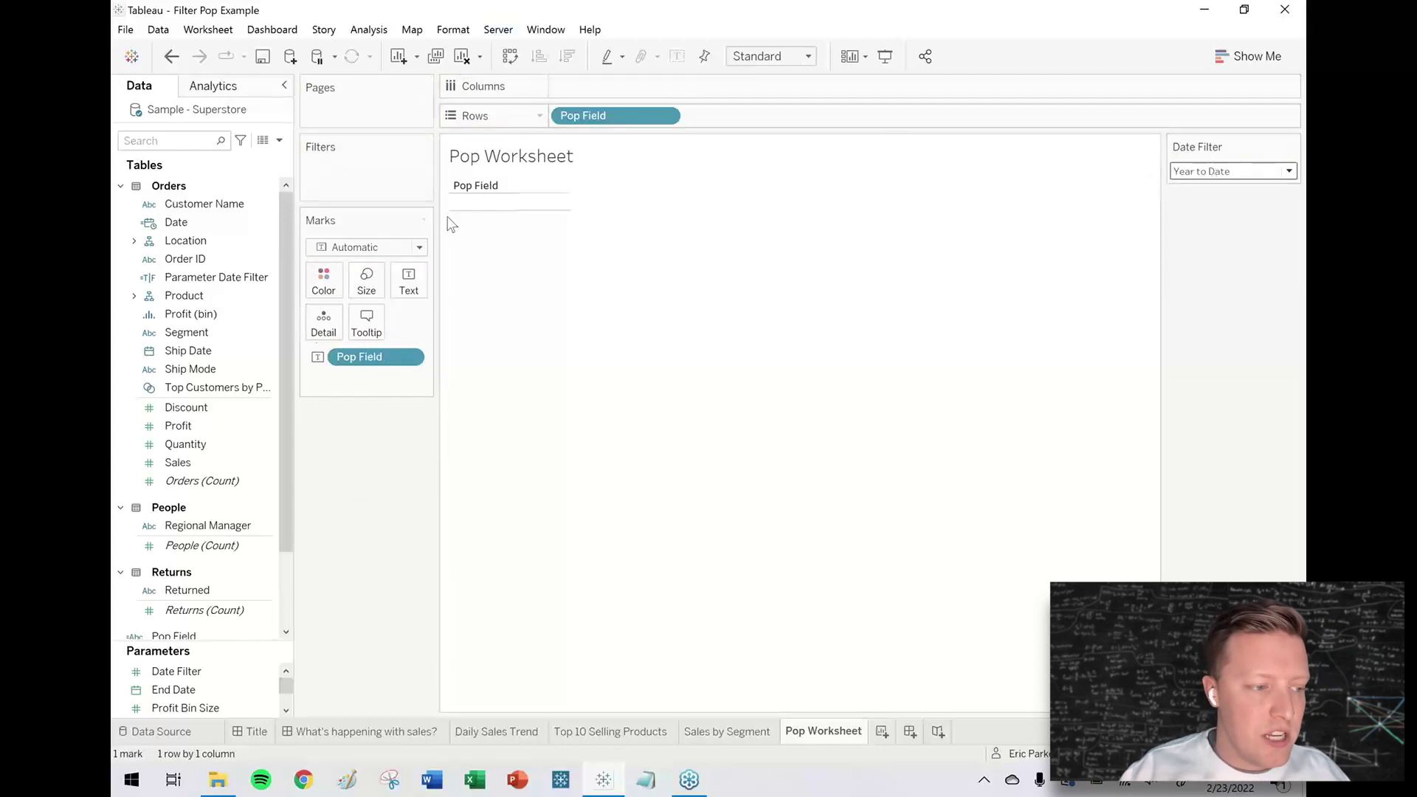
click(203, 545)
Step: Re-add Pop Field as a filter, test it with Custom, and restore Year to Date
drag(175, 635, 343, 188)
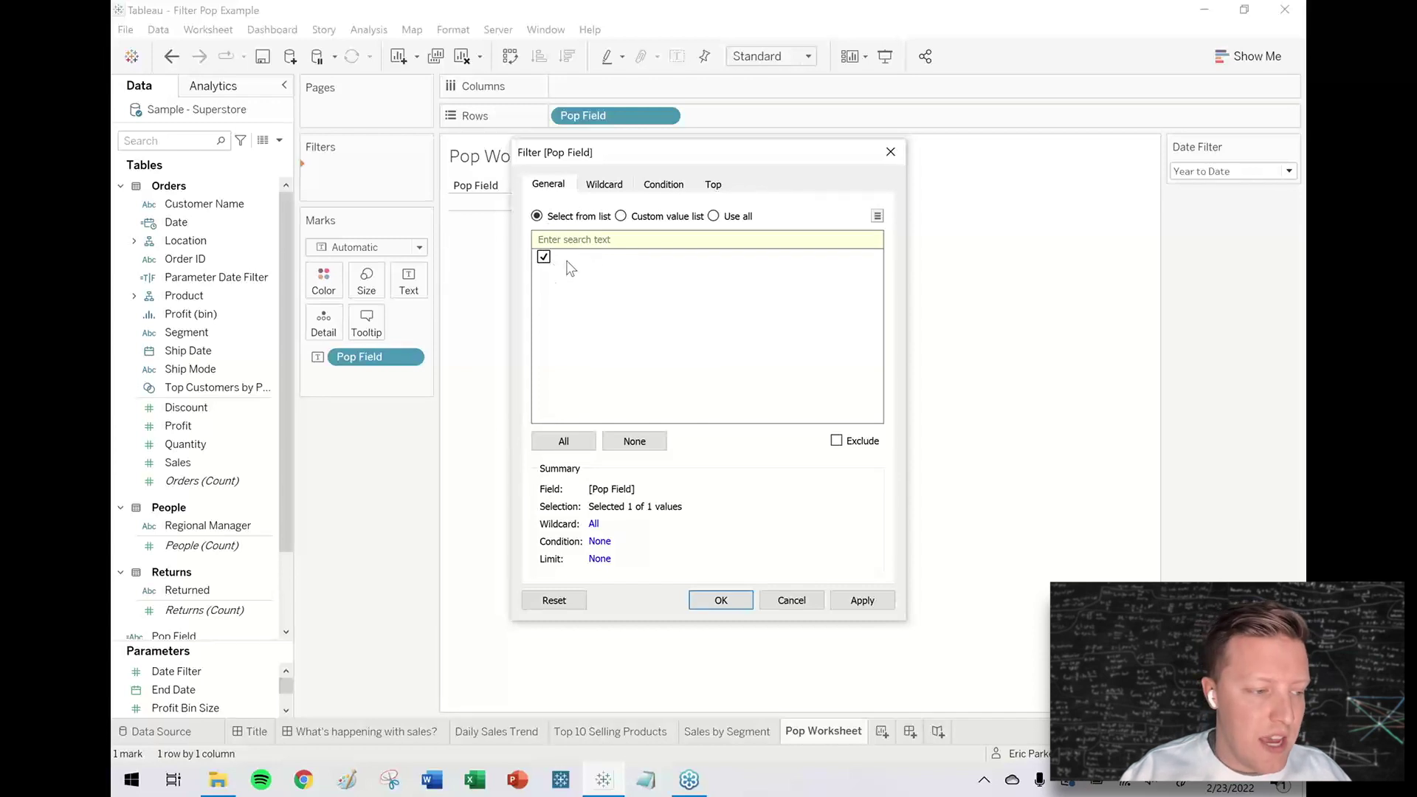
click(719, 600)
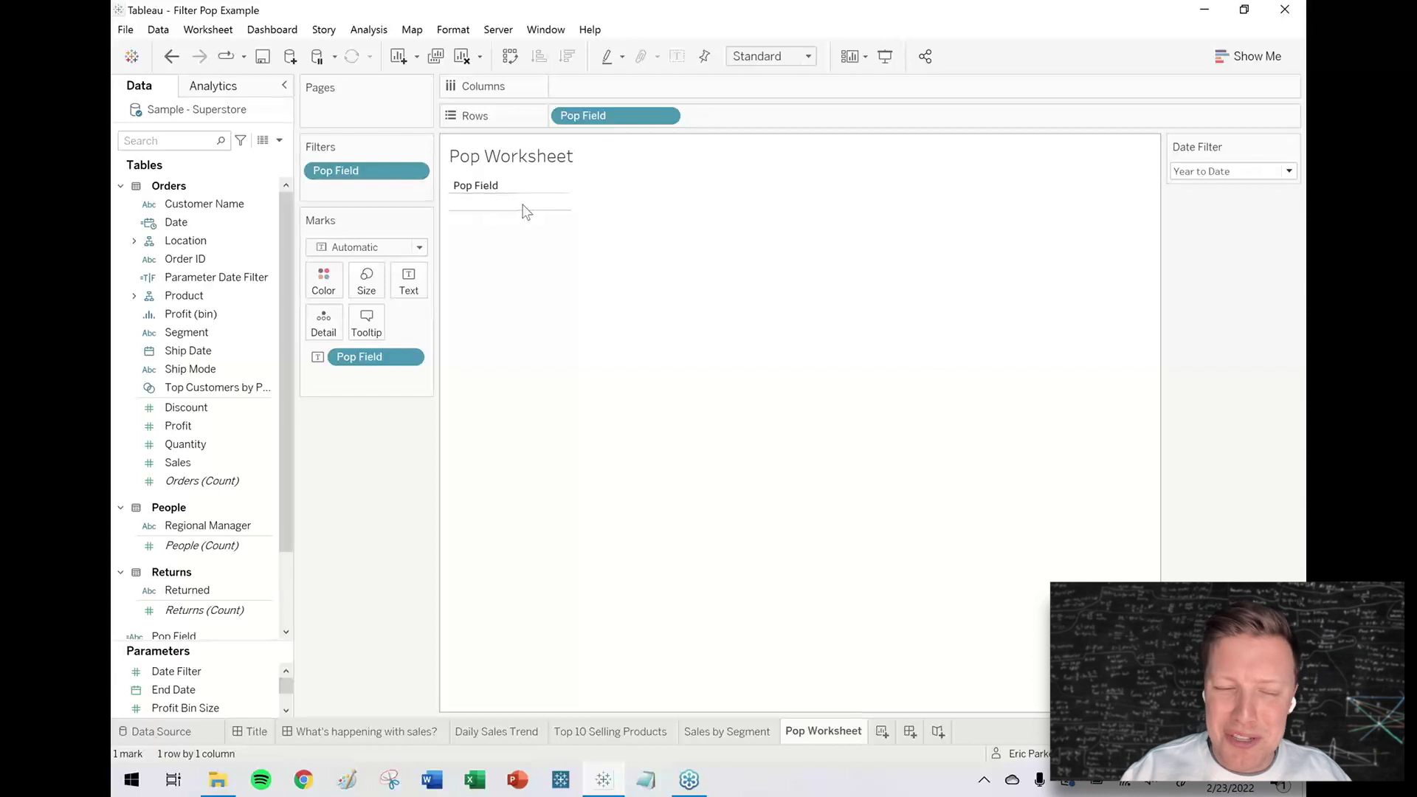
mouse_move(532, 212)
click(1218, 172)
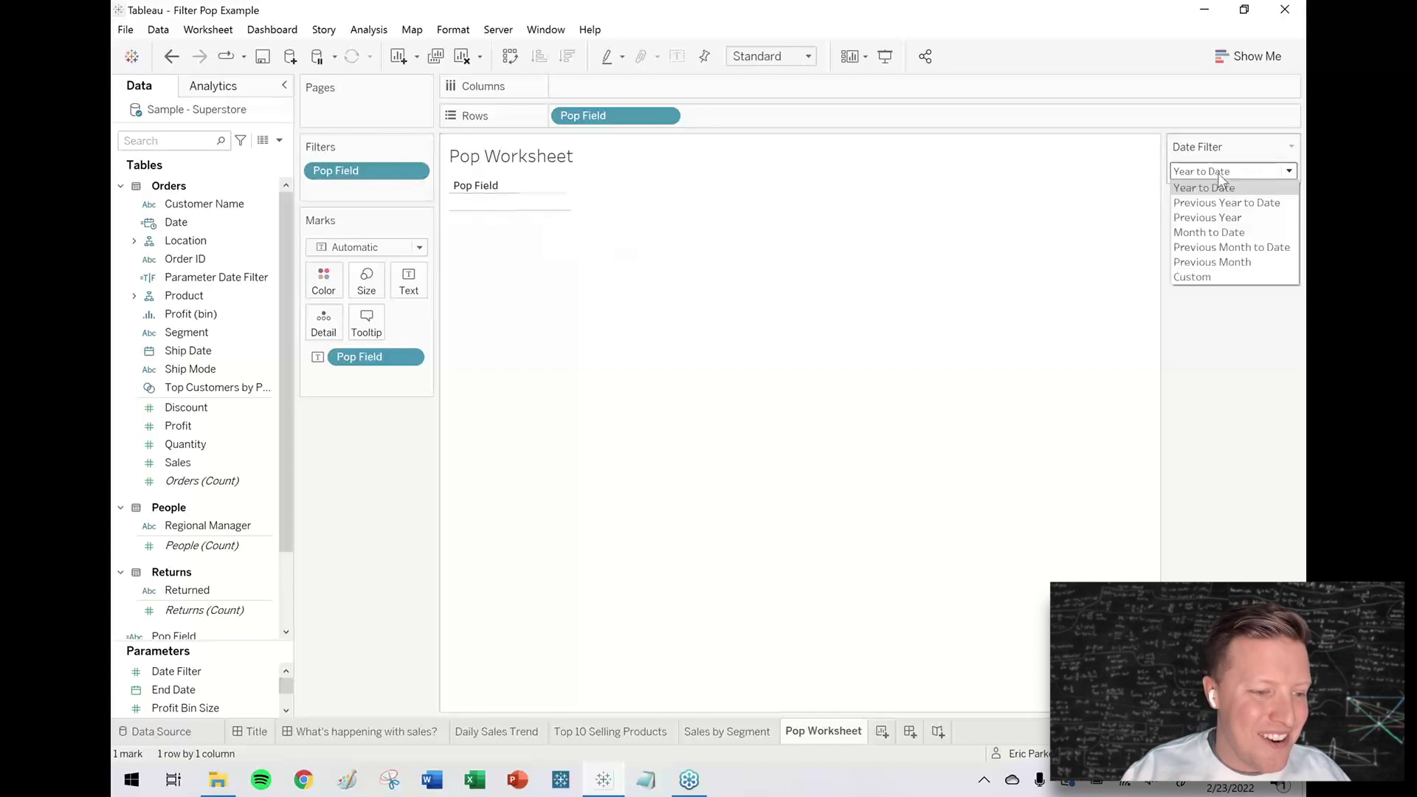
click(1190, 277)
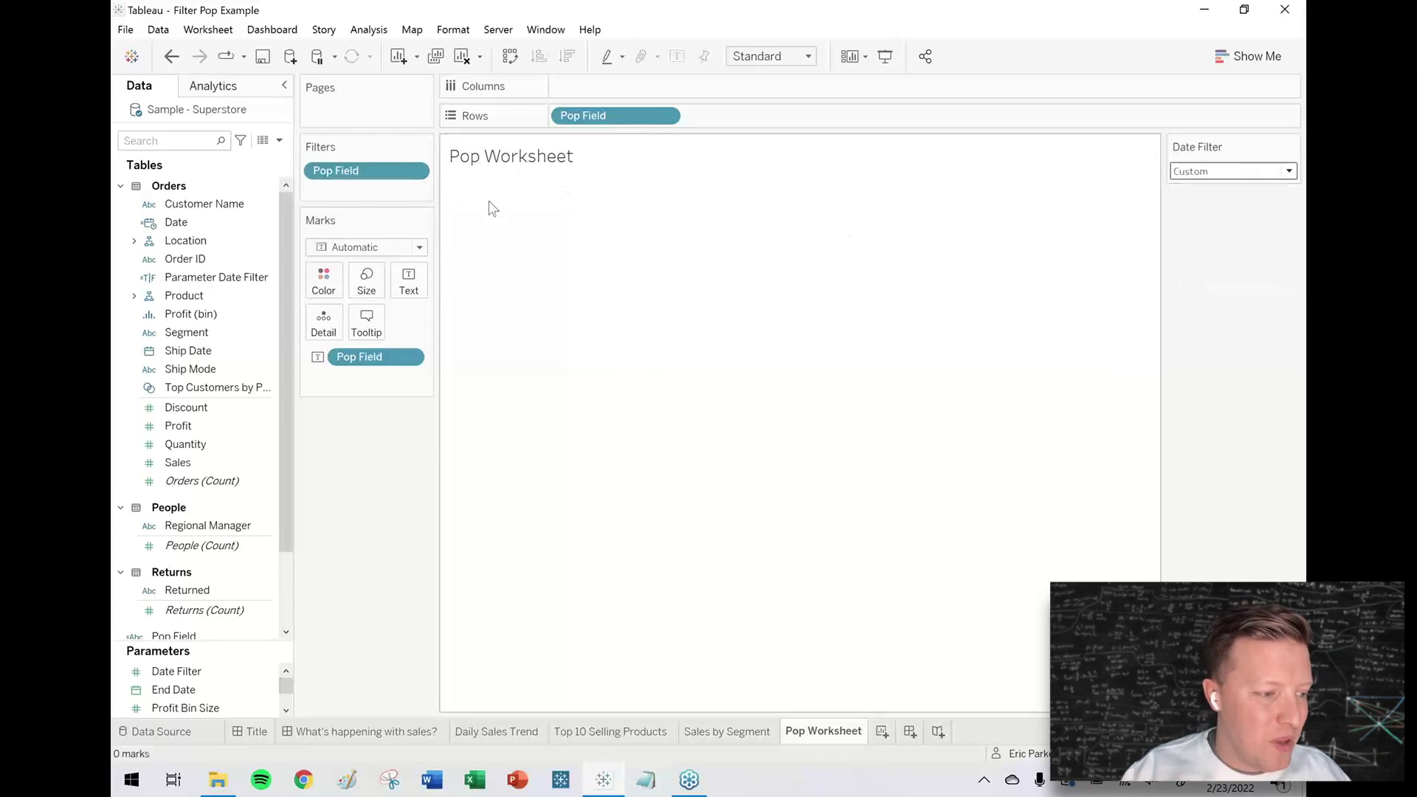
click(415, 171)
click(338, 191)
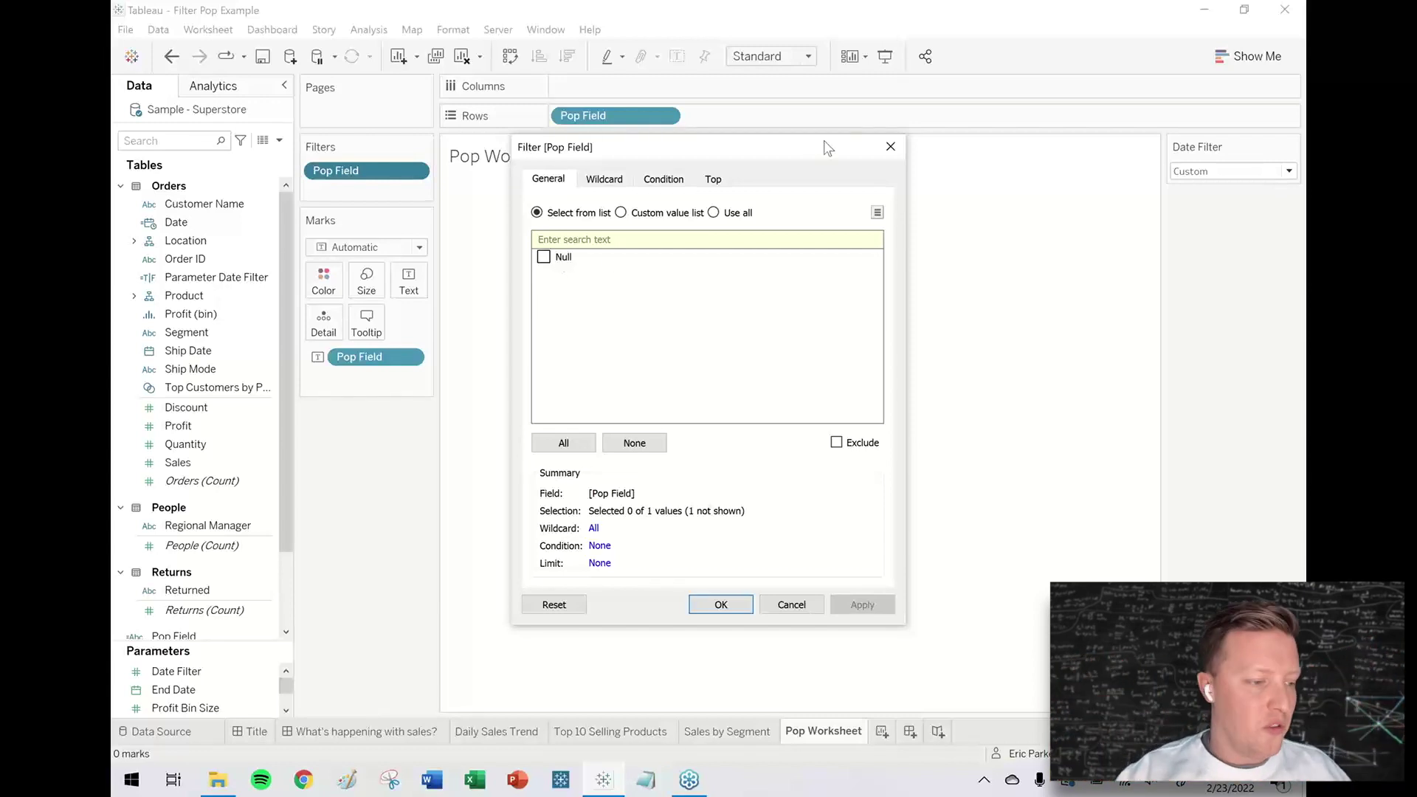
click(890, 147)
click(1211, 171)
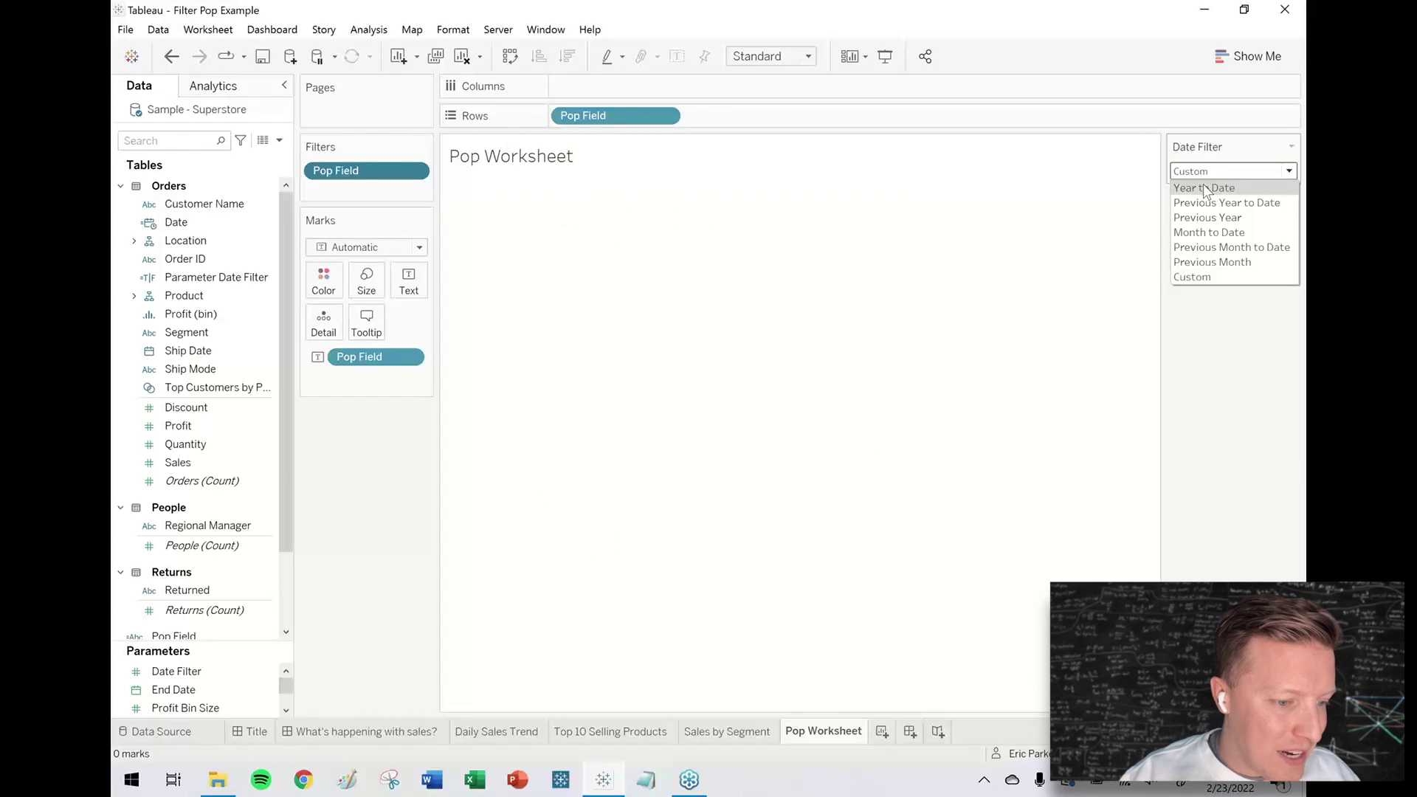
click(1202, 189)
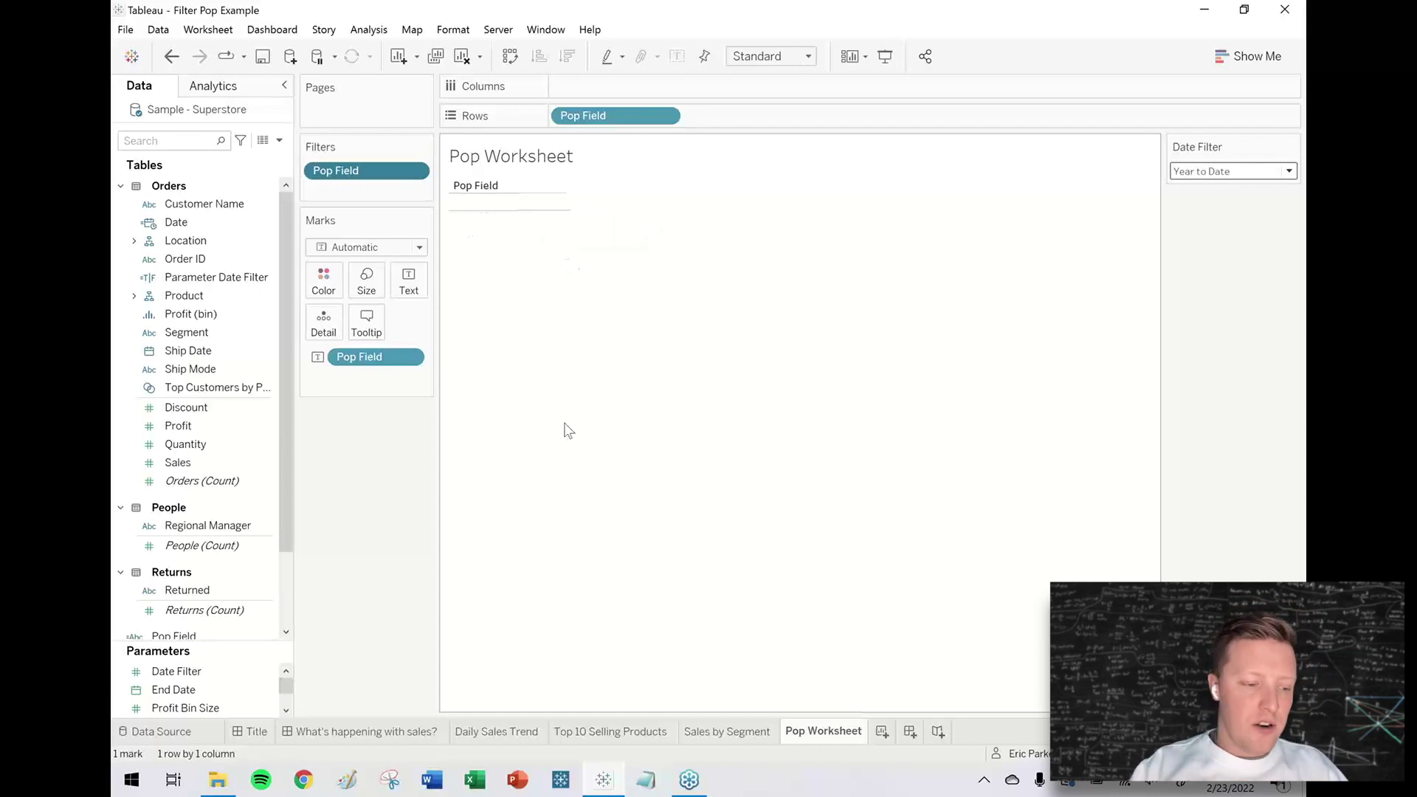
click(401, 730)
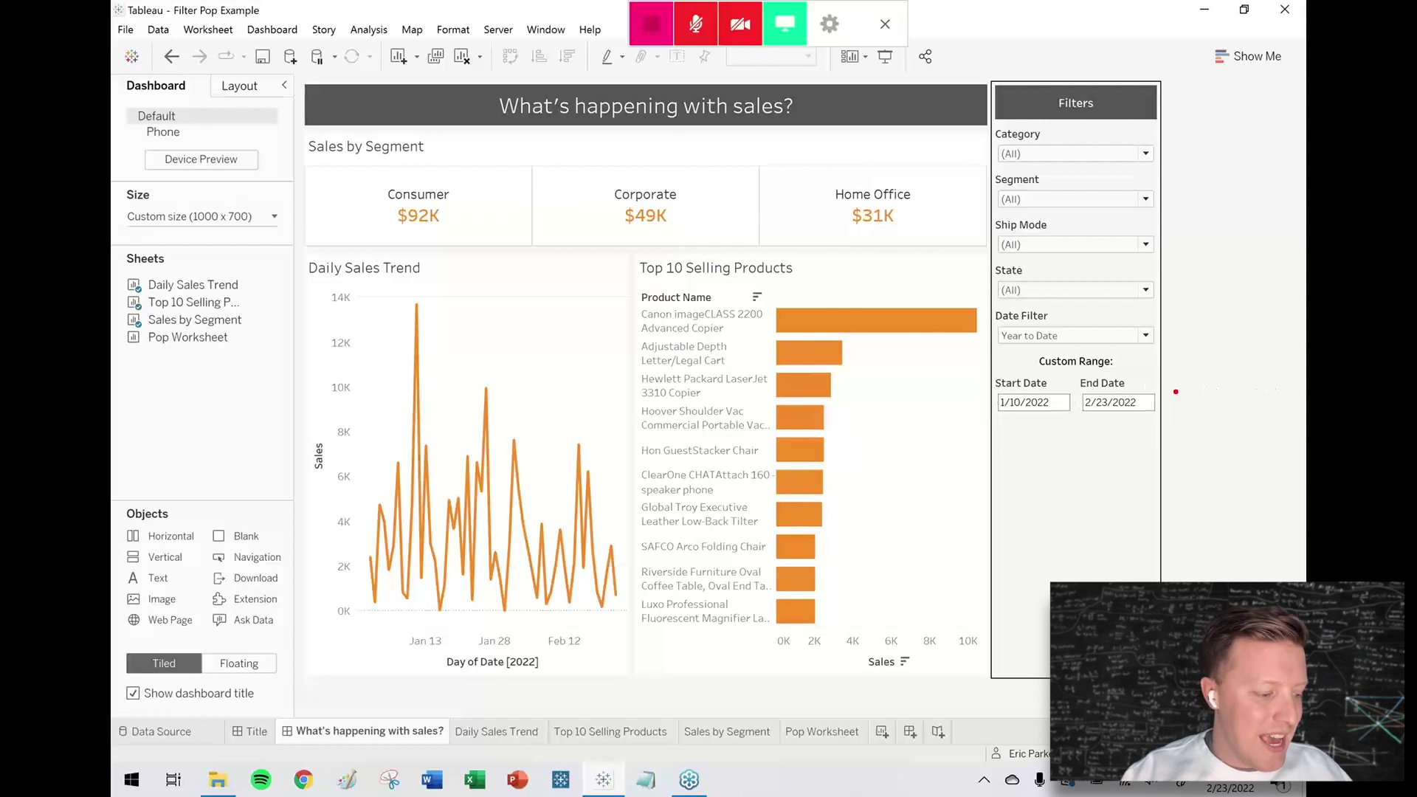
Step: Drag objects near the dashboard's Date Filter area, cancel, and return to Pop Worksheet
mouse_move(1118, 367)
mouse_down()
mouse_move(1183, 423)
mouse_move(986, 419)
mouse_move(1110, 364)
mouse_up()
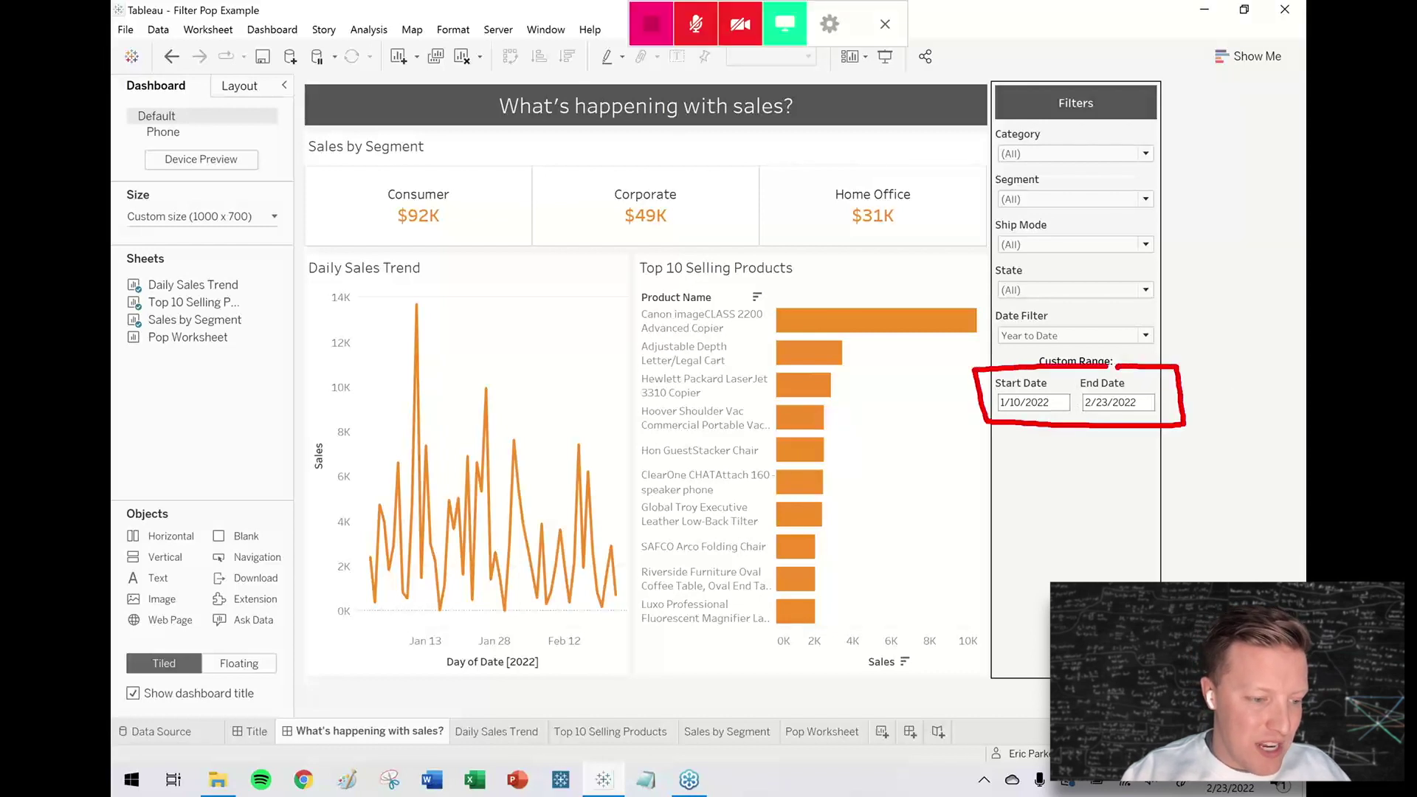
drag(1232, 365, 1234, 431)
mouse_move(1231, 362)
mouse_down()
mouse_move(1235, 431)
mouse_move(1299, 364)
mouse_move(1305, 395)
mouse_move(1266, 435)
mouse_up()
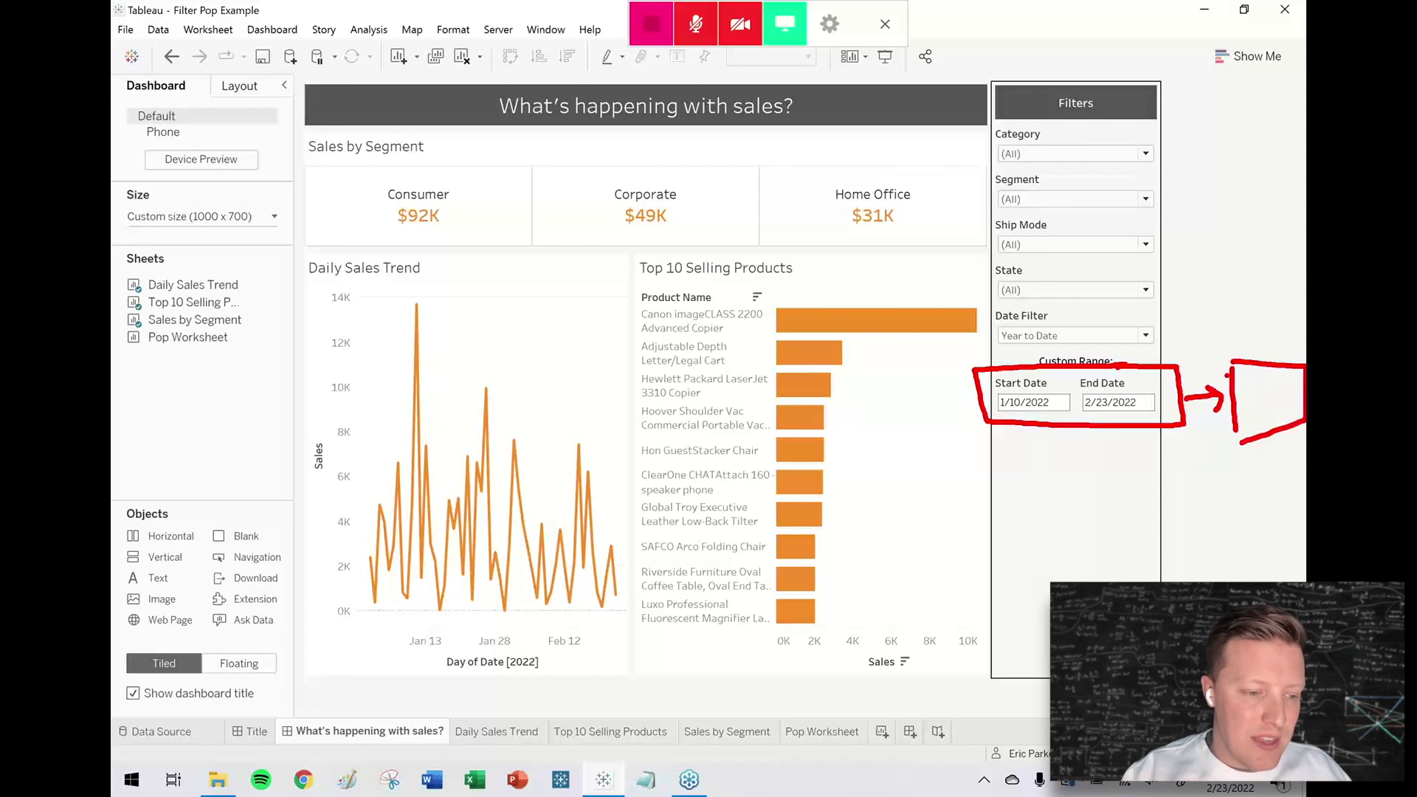
mouse_move(1225, 369)
mouse_down()
mouse_move(1154, 342)
mouse_move(1030, 346)
mouse_move(1051, 372)
mouse_up()
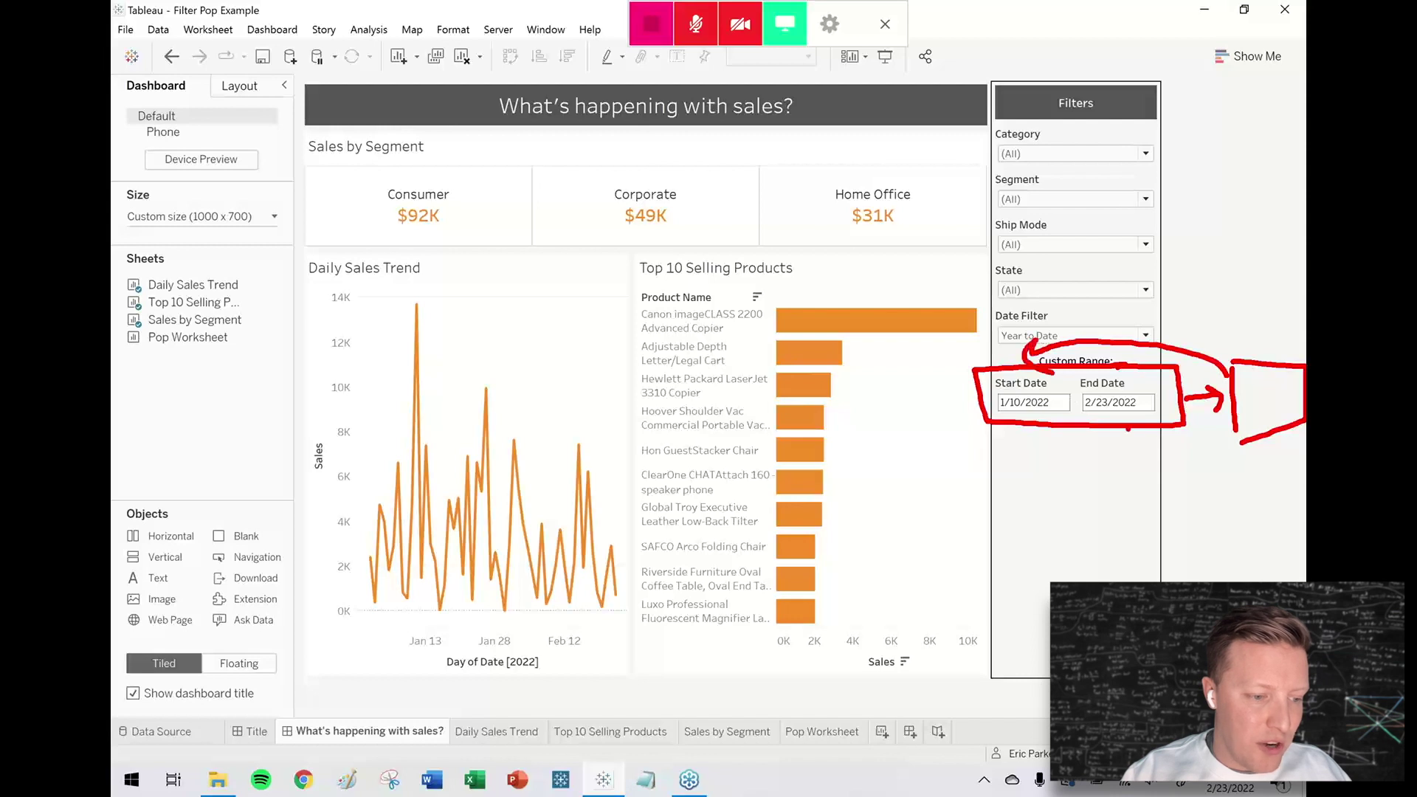
key(Escape)
click(821, 731)
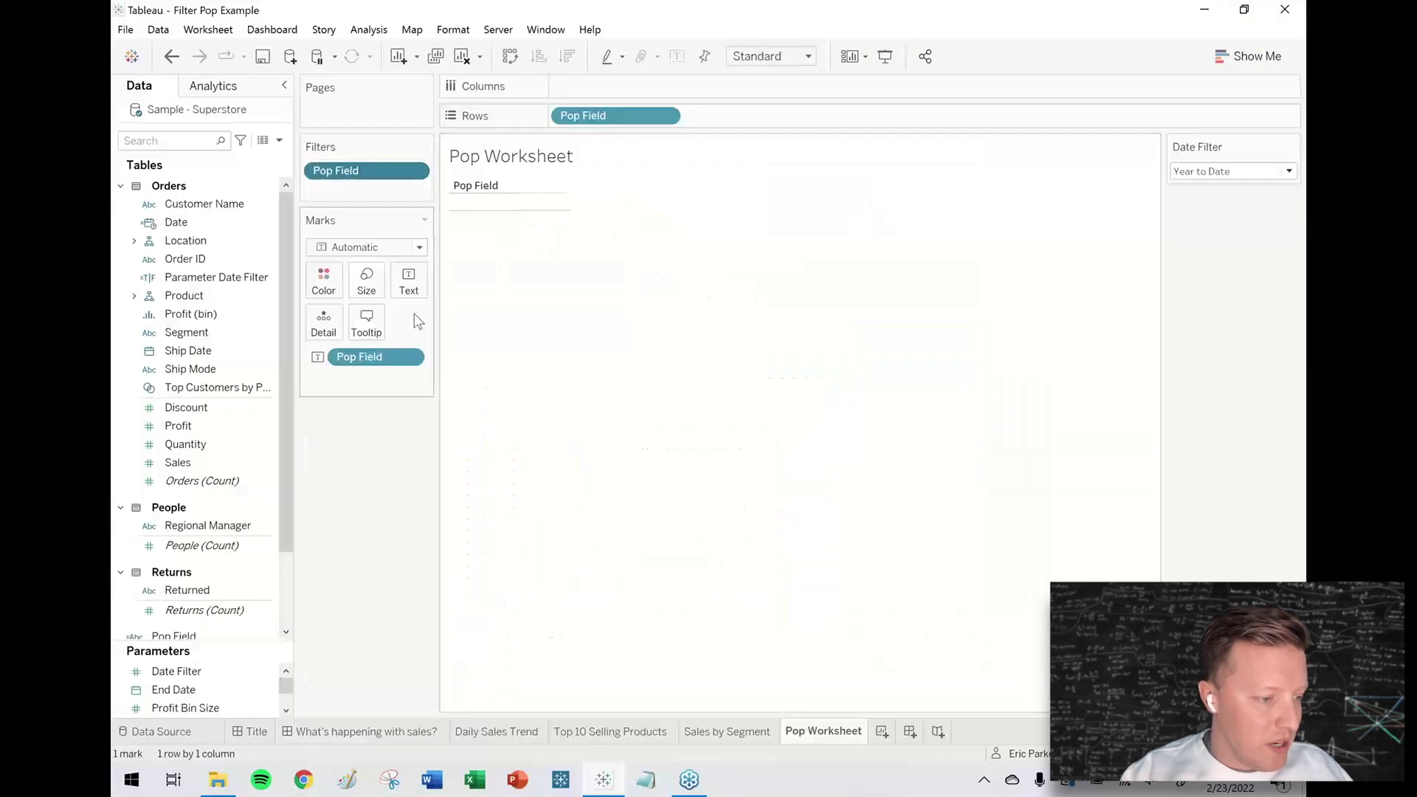
Step: Hide the Pop Field row label, uncheck Show tooltips, and go back to the 'What's happening with sales?' dashboard
right_click(474, 187)
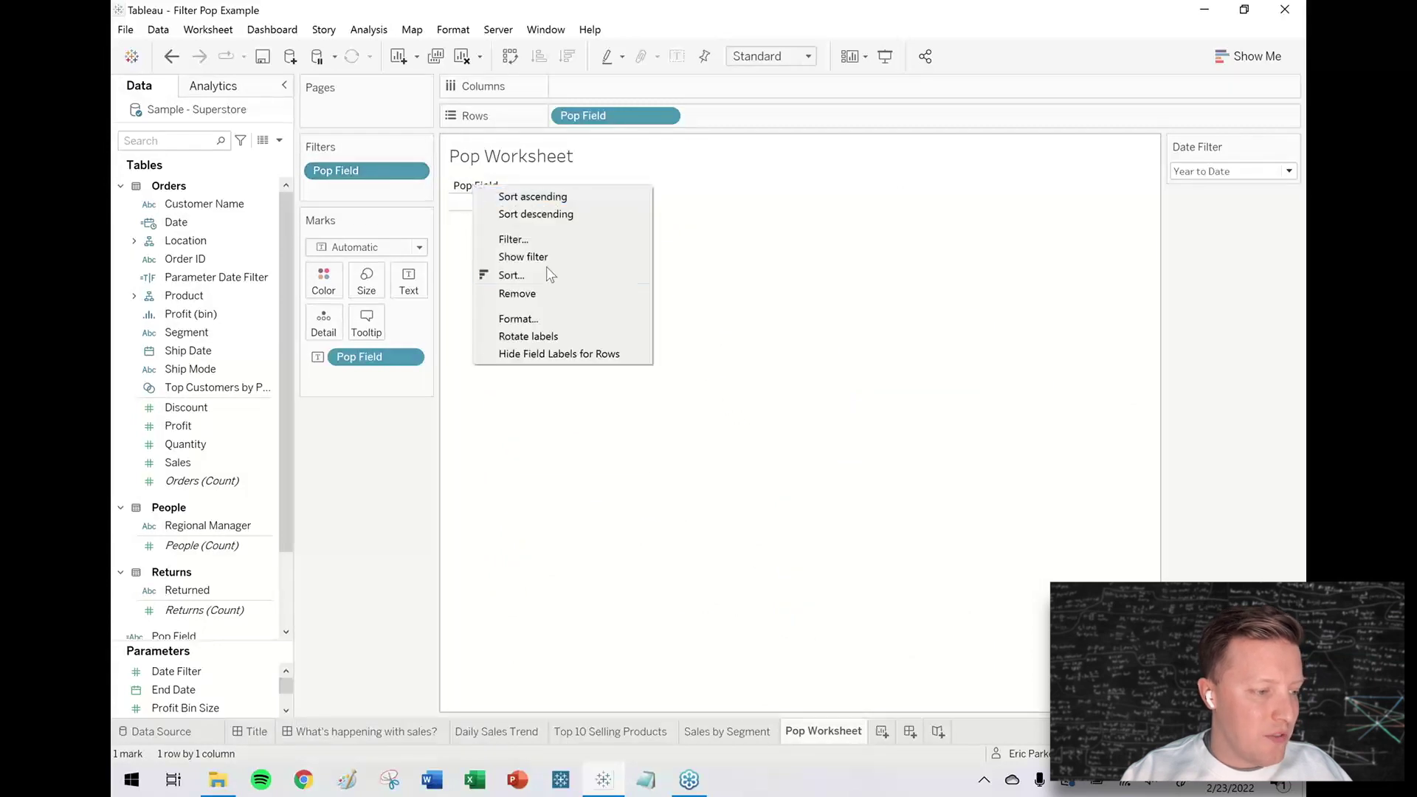
click(545, 354)
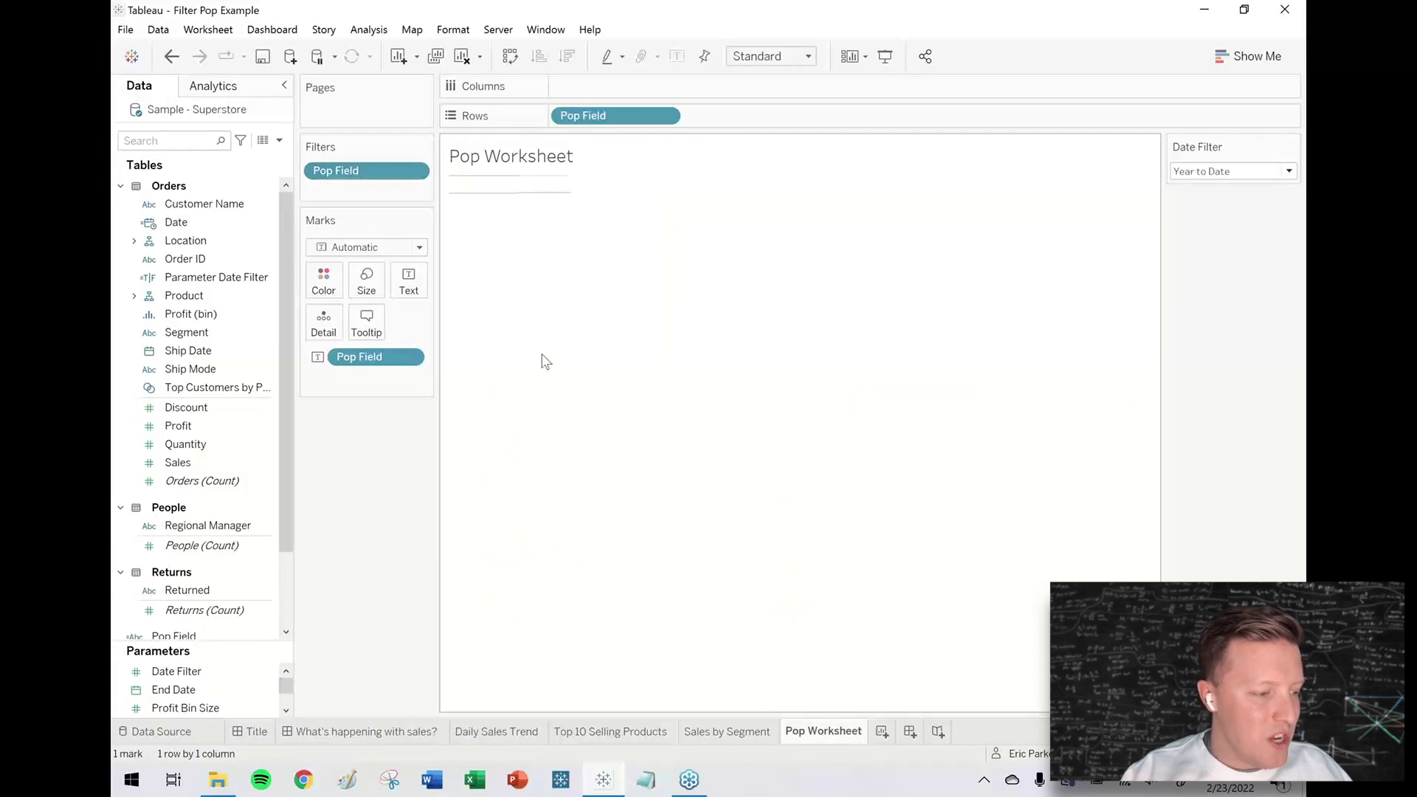
click(366, 321)
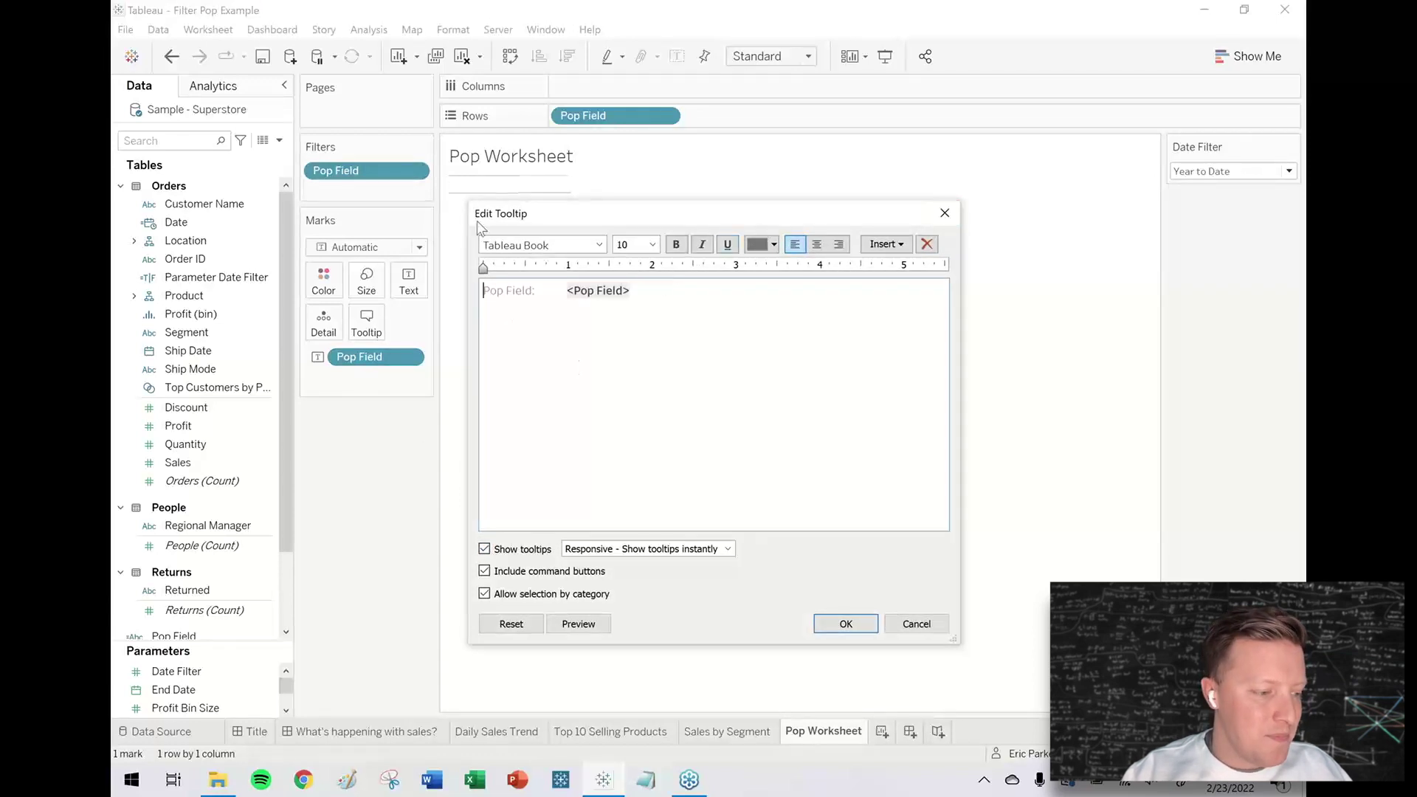
click(485, 549)
click(846, 624)
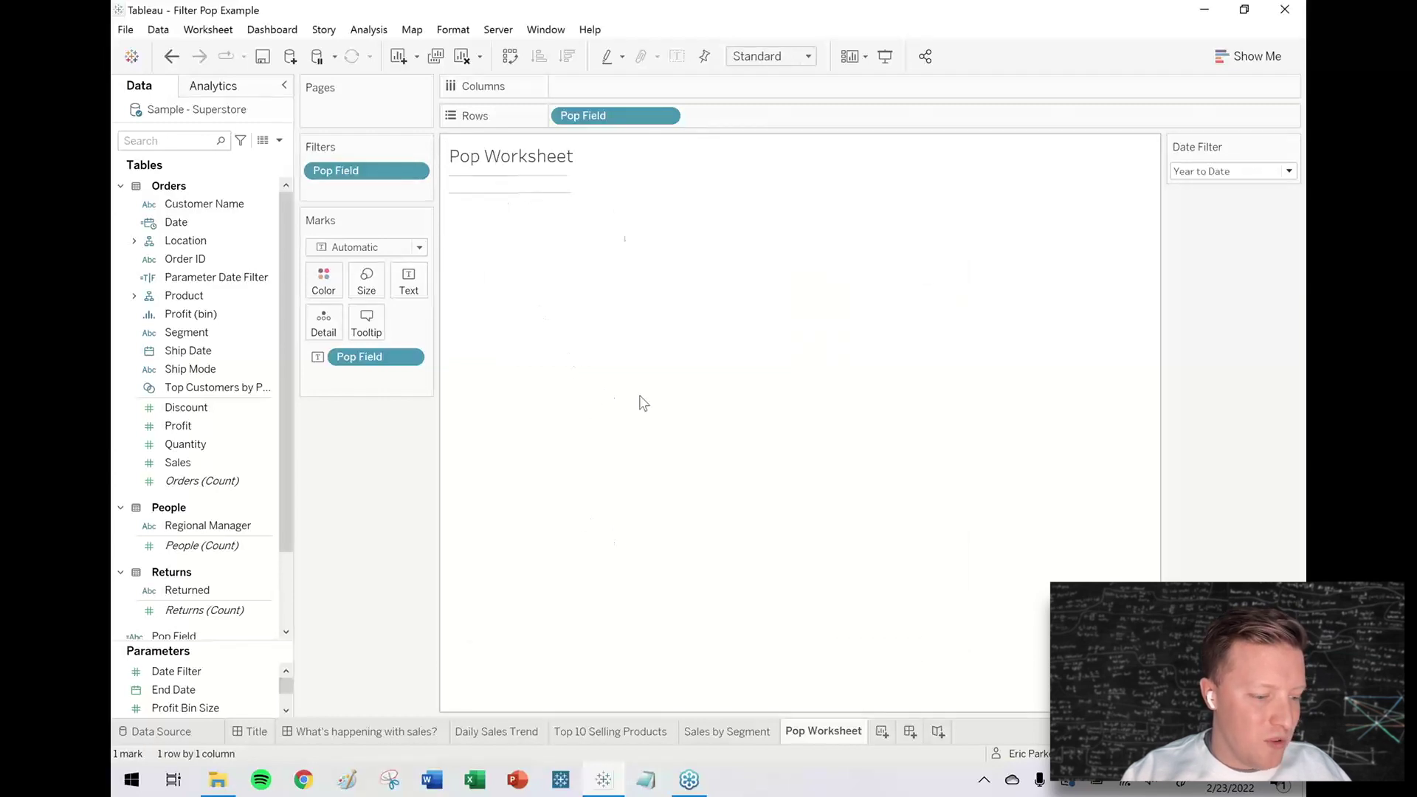
click(362, 732)
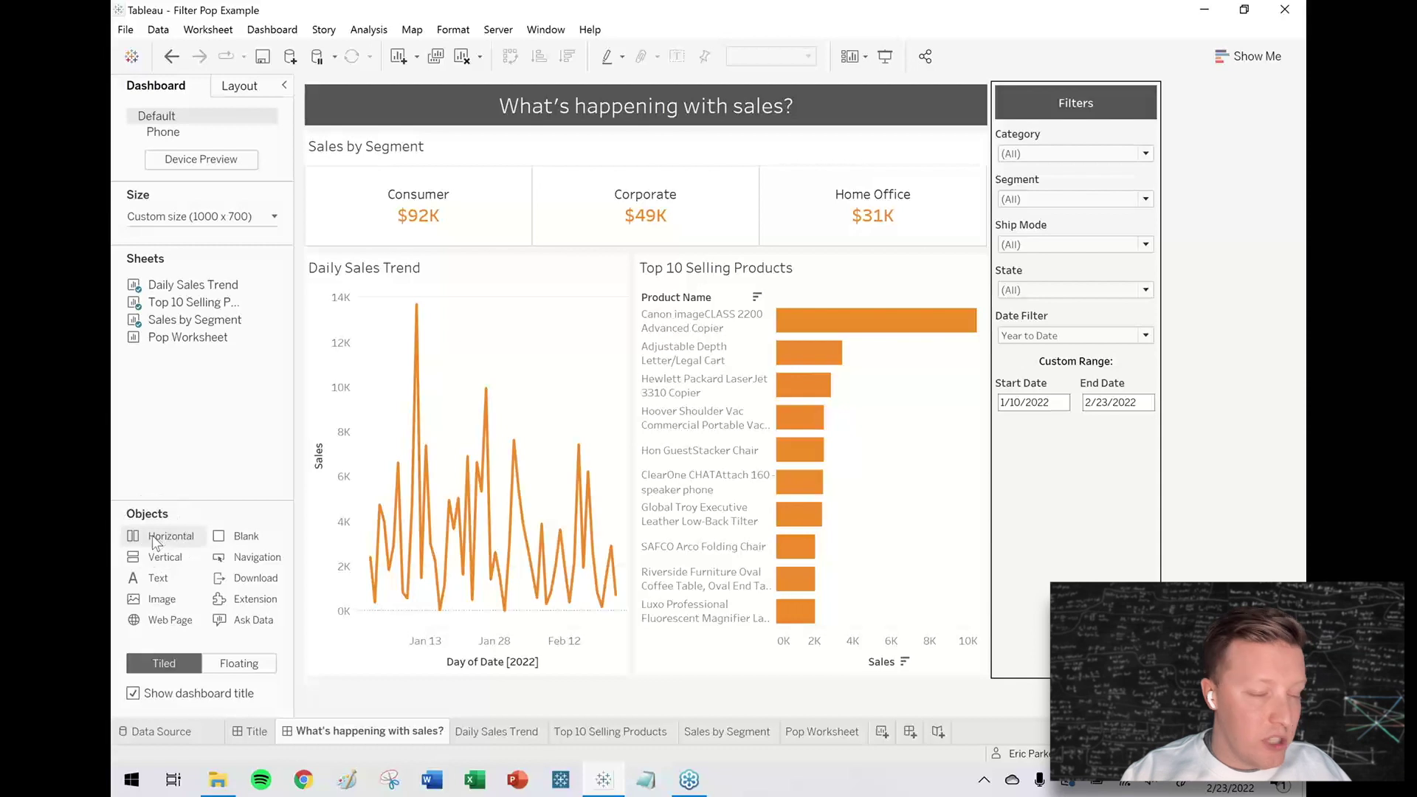
Step: Add a floating horizontal container below the date fields holding the Pop Worksheet, with its title hidden
click(239, 663)
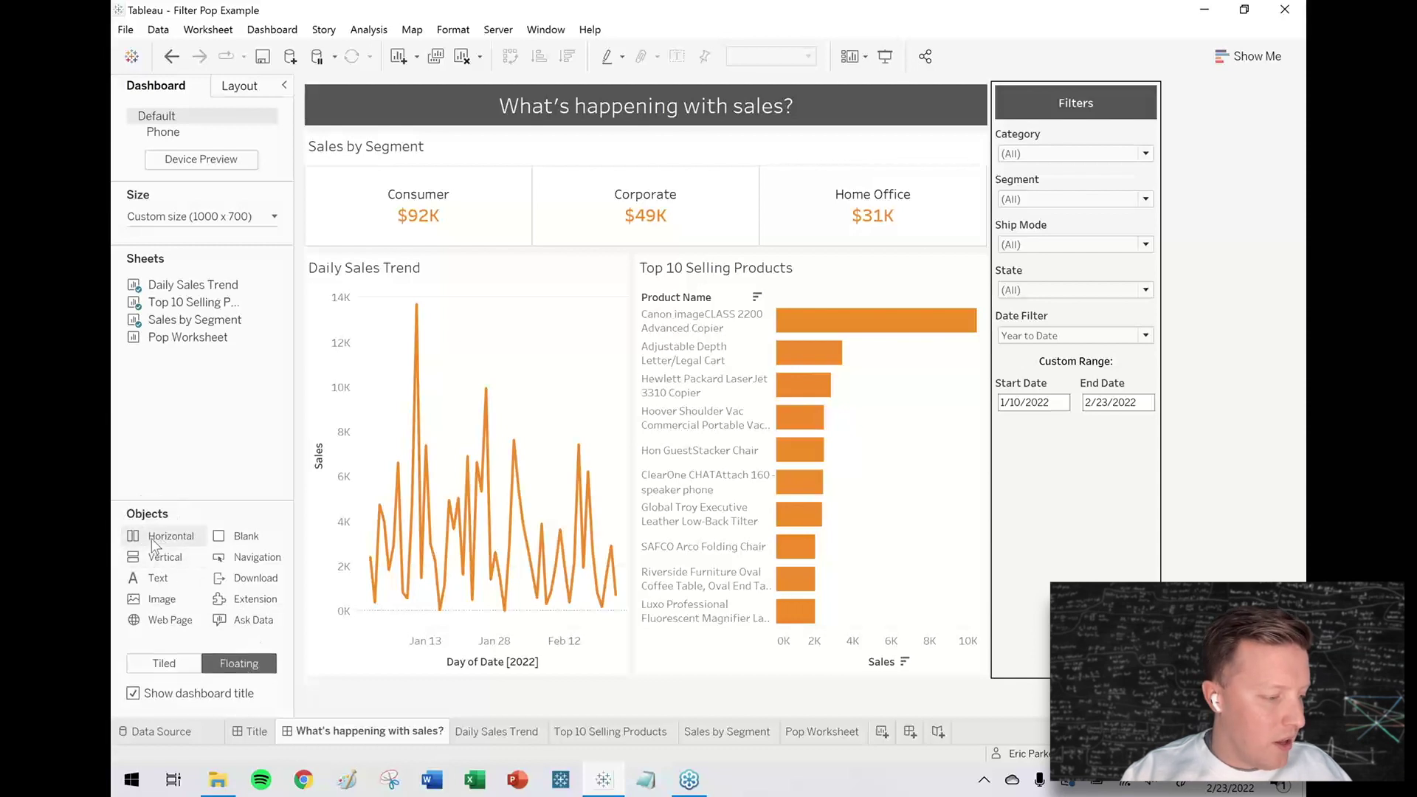
drag(380, 537, 984, 416)
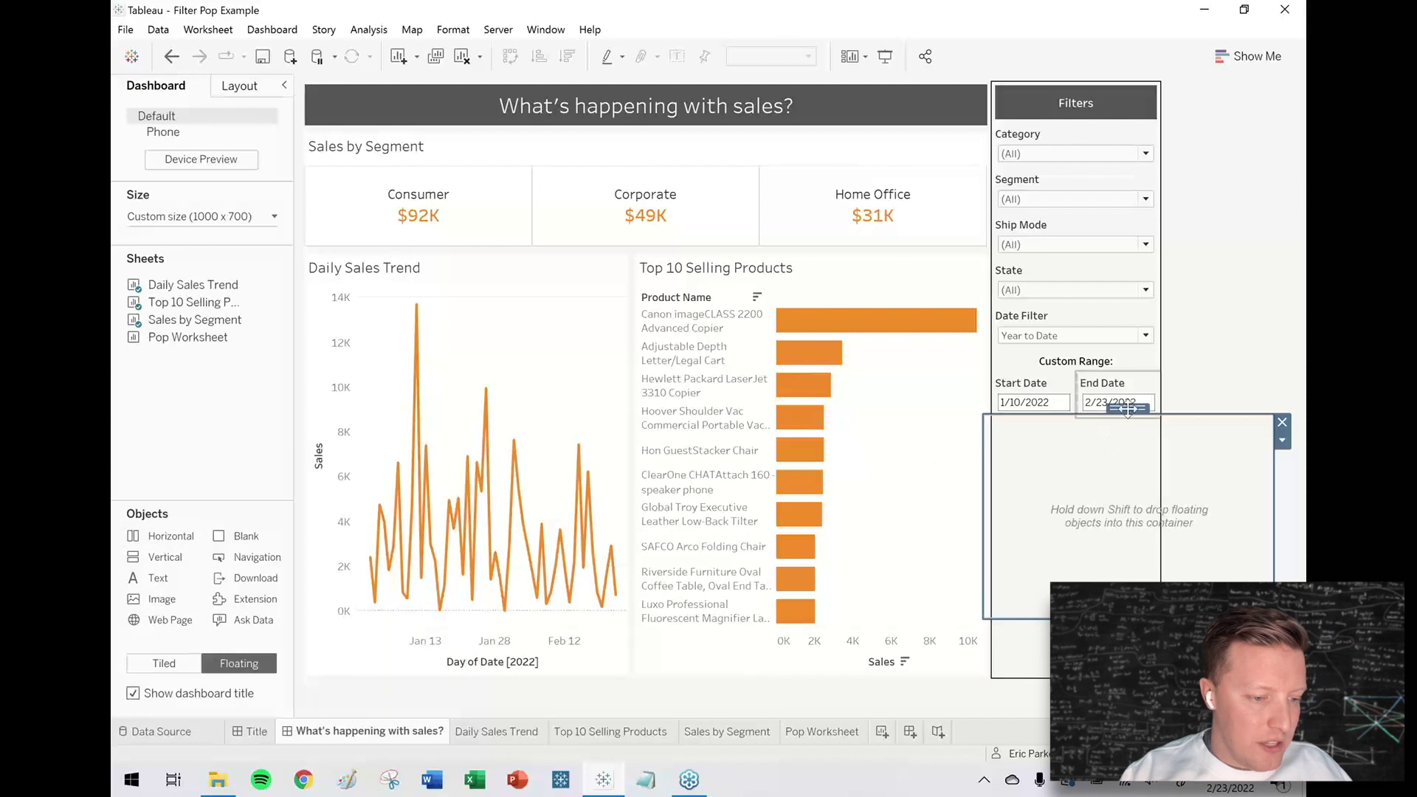
drag(1127, 415, 1129, 428)
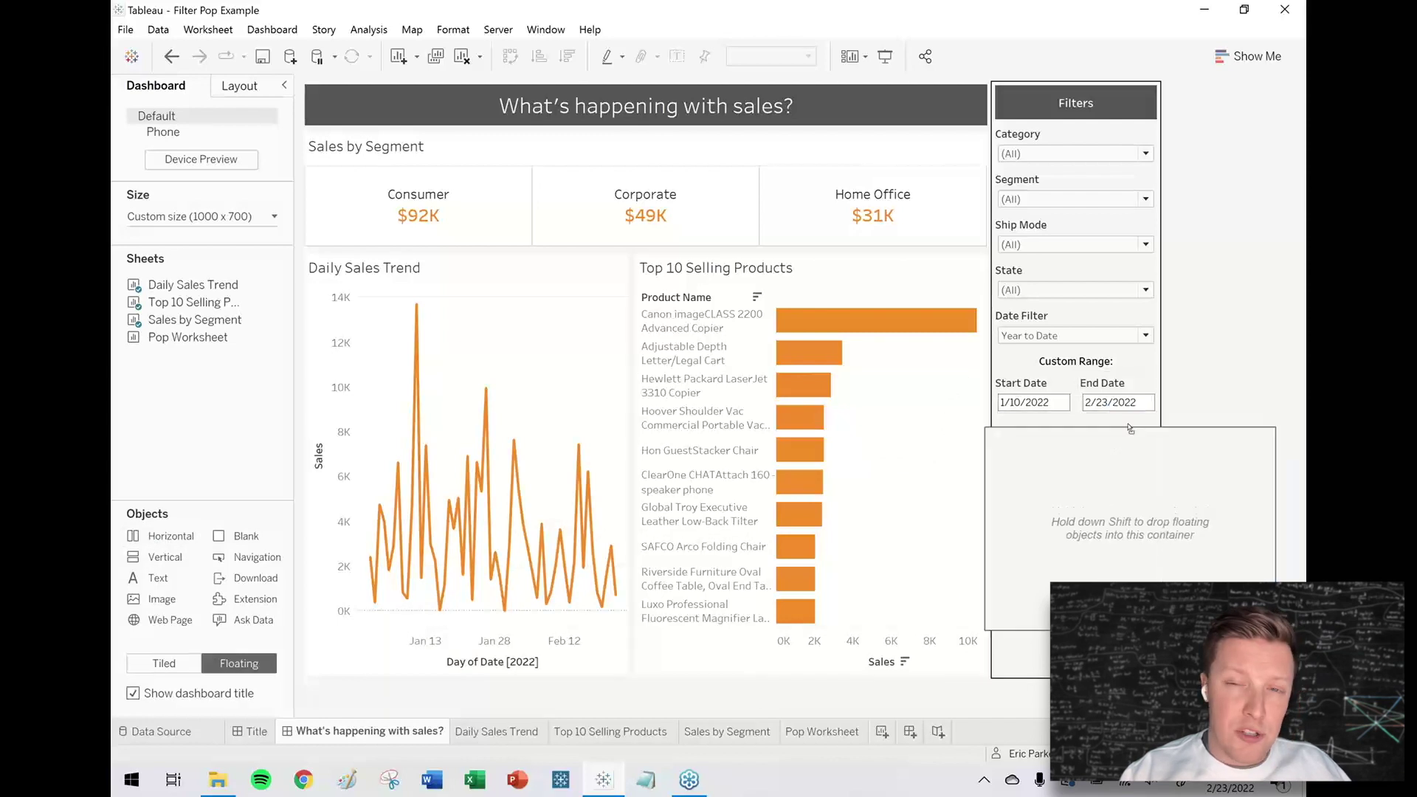
drag(188, 338, 251, 360)
click(165, 665)
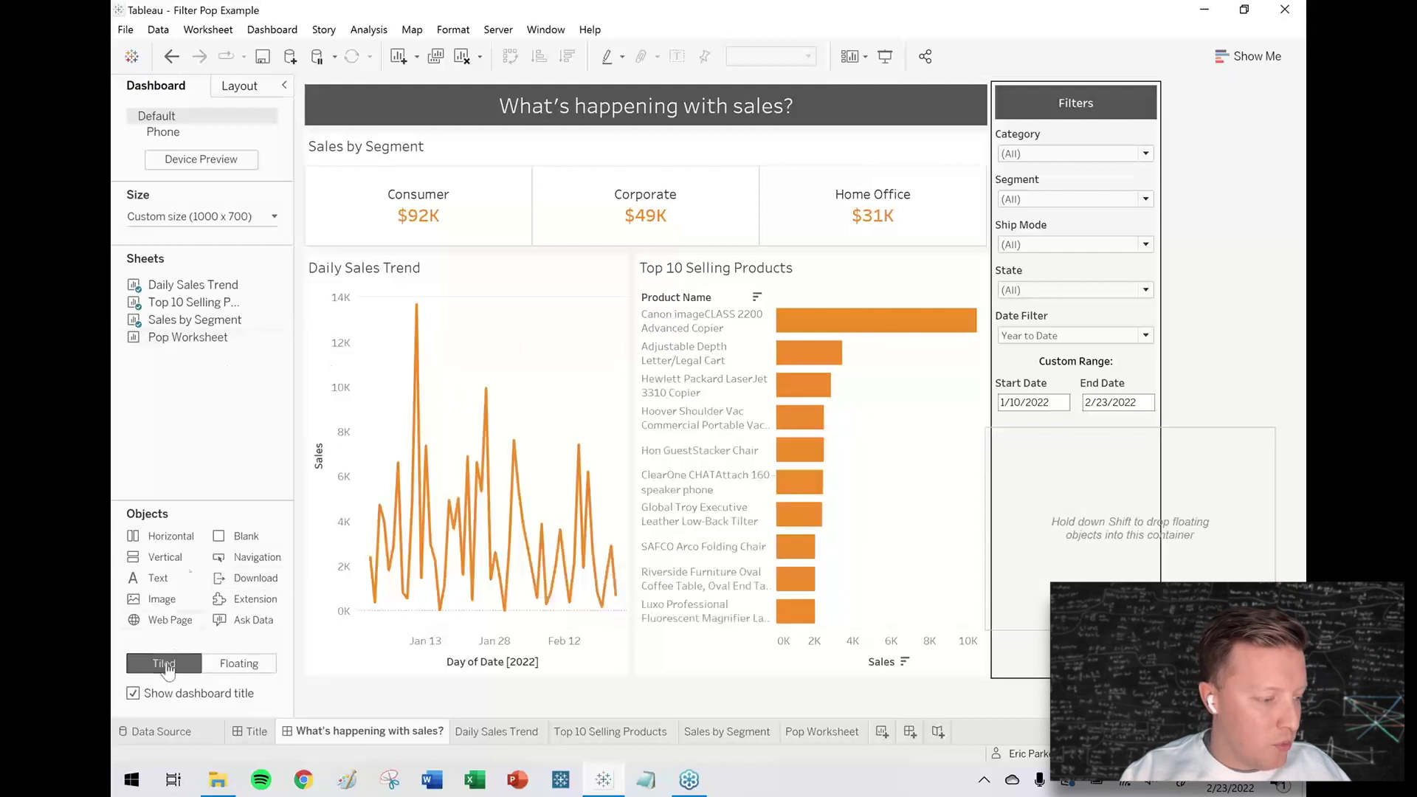
drag(165, 338, 1078, 539)
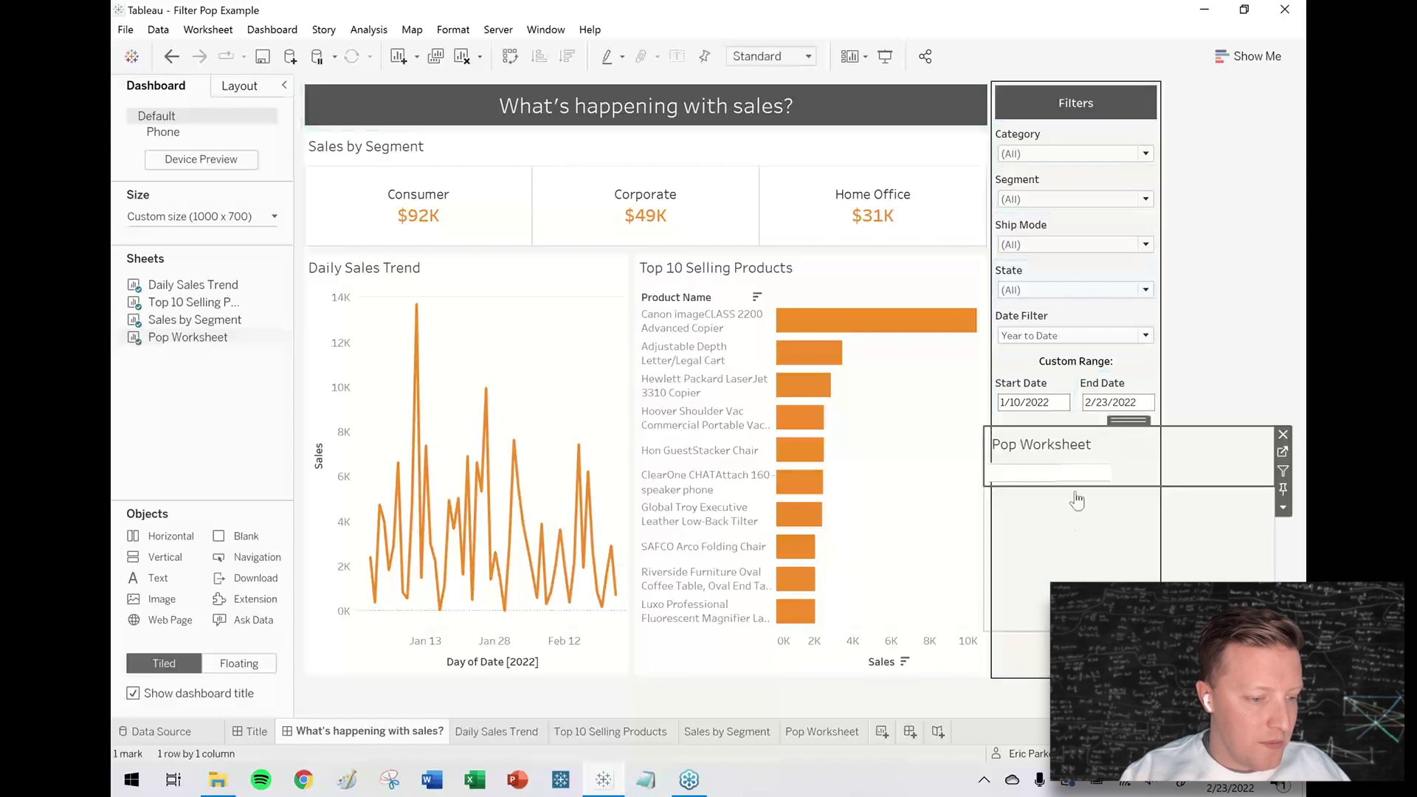
right_click(1052, 450)
click(1074, 483)
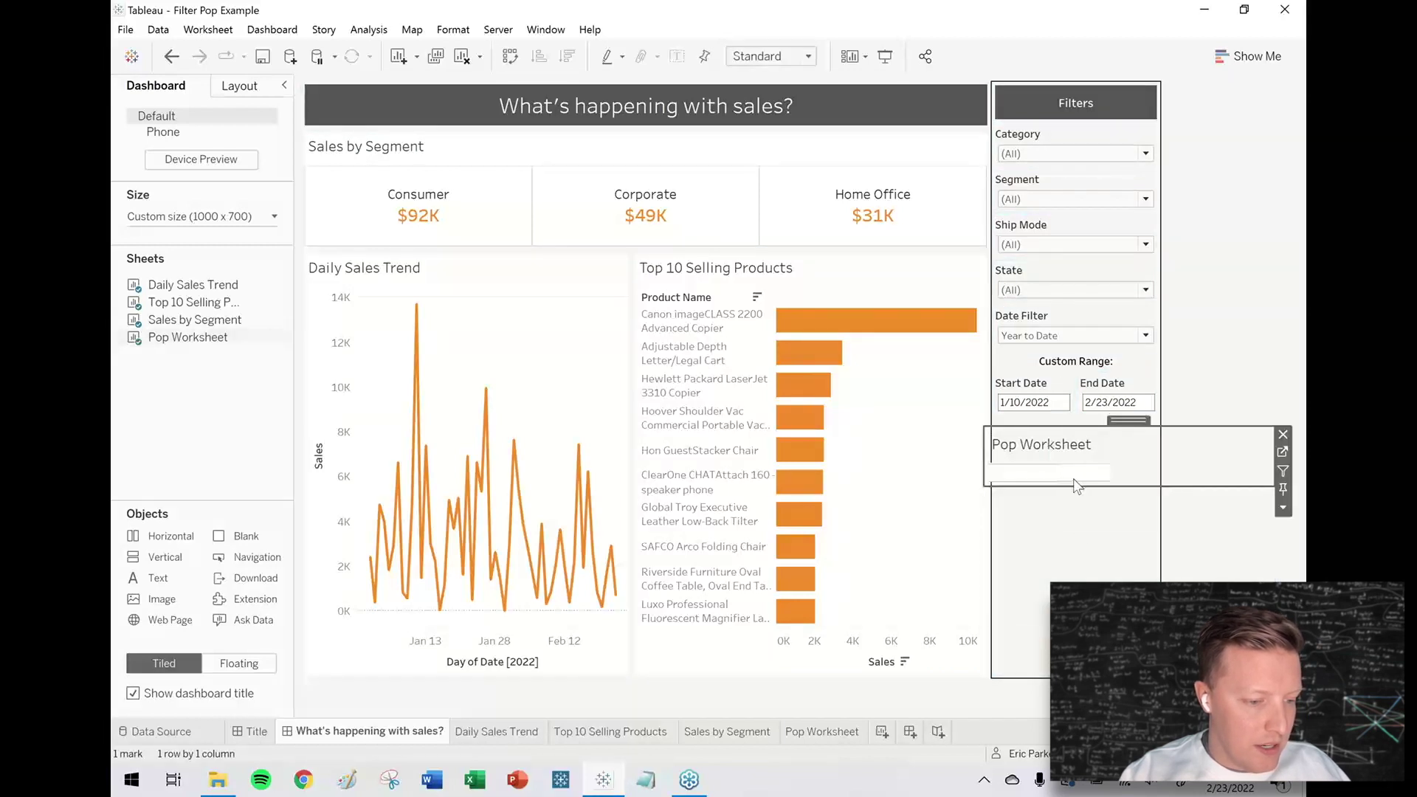
Step: Move the Start Date and End Date controls side by side into the floating container
click(1036, 388)
drag(1027, 363, 1082, 478)
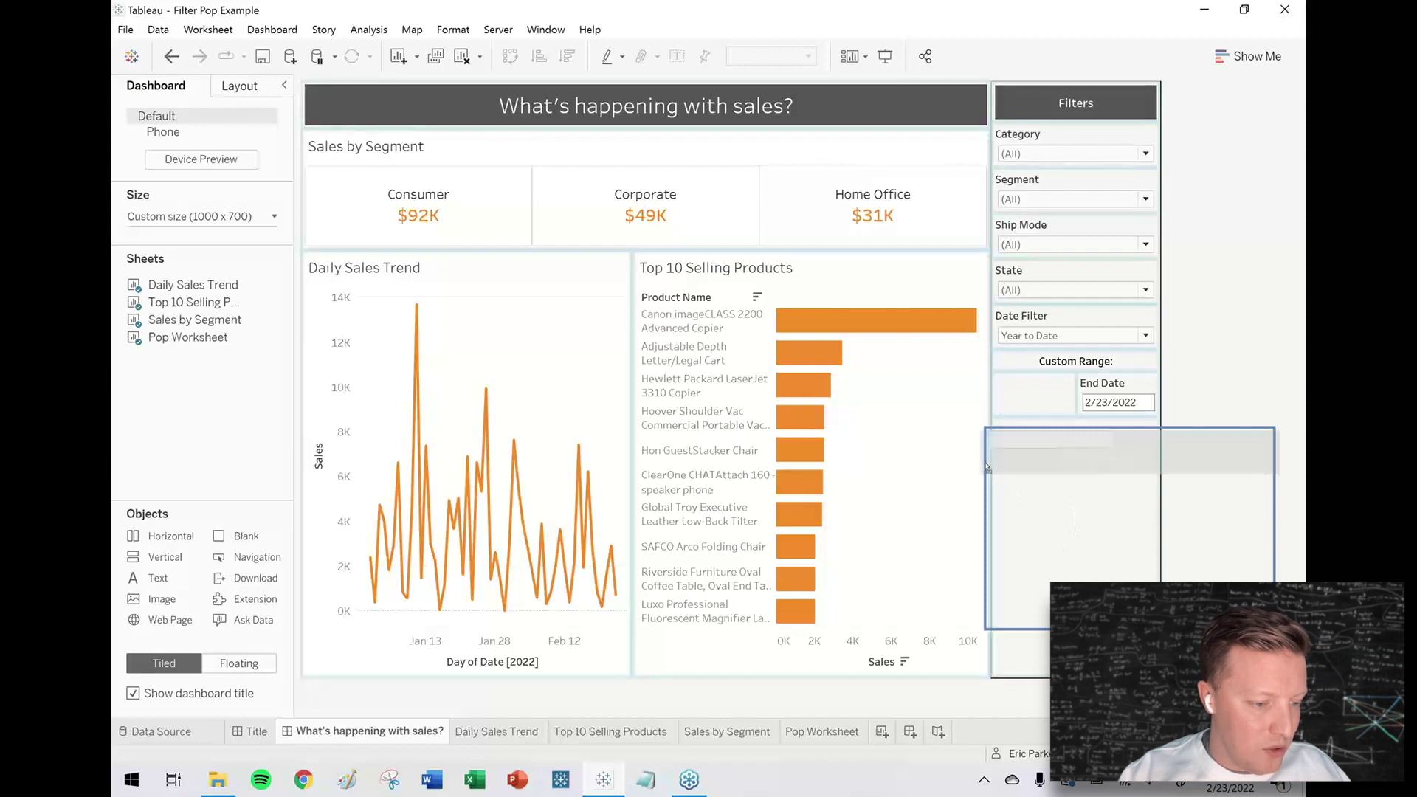
drag(986, 466, 1010, 451)
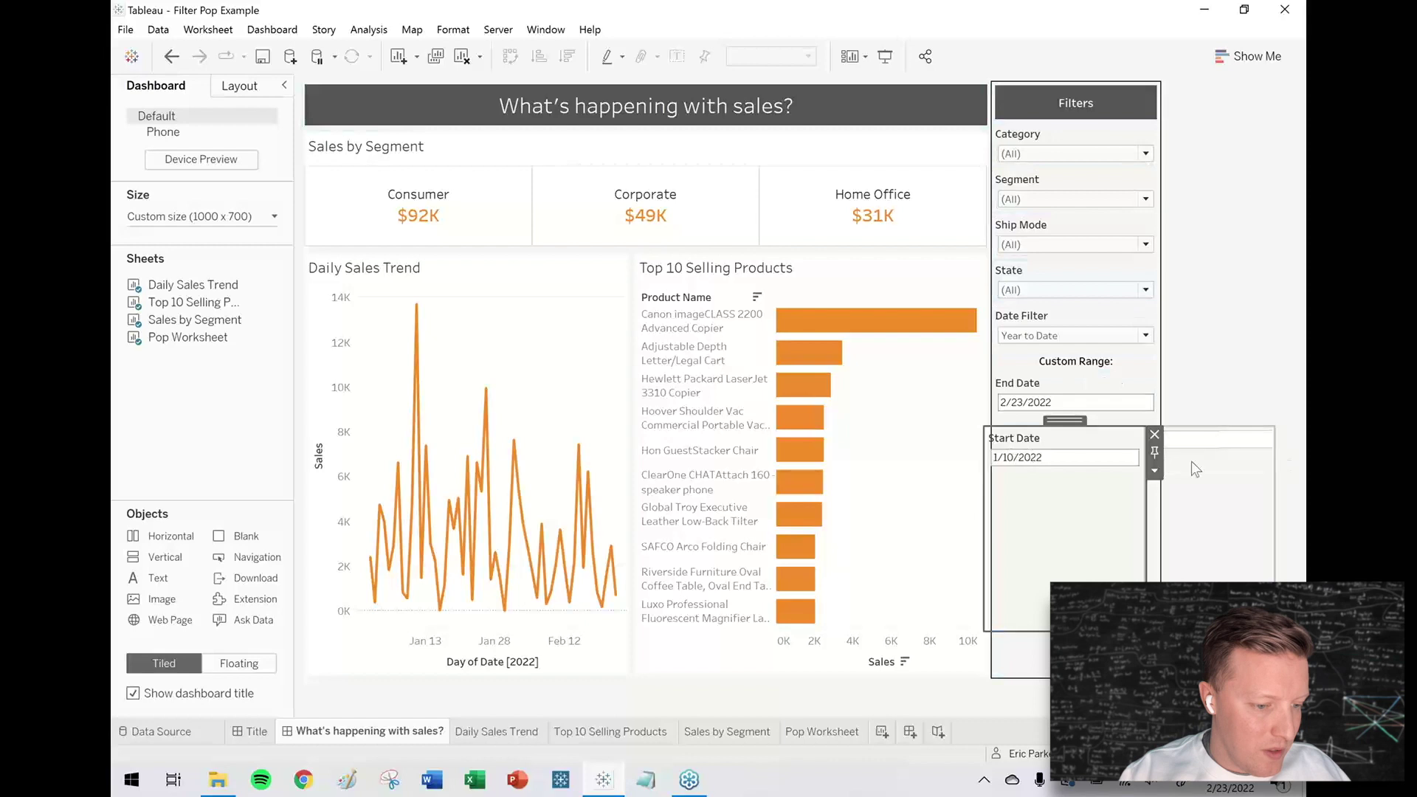
drag(1074, 369, 1137, 458)
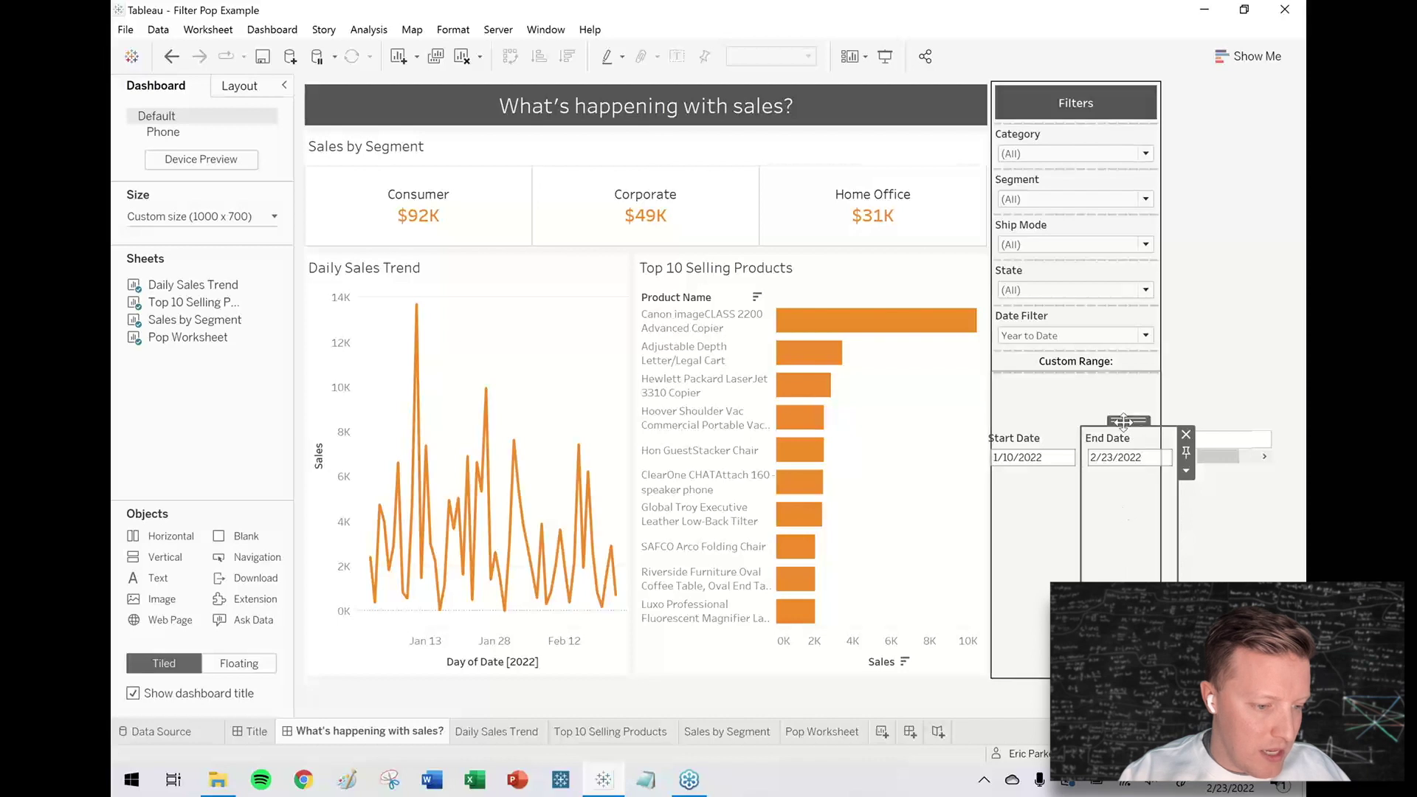
Step: Drag the date container's bottom edge up so it fits the date fields
click(1218, 577)
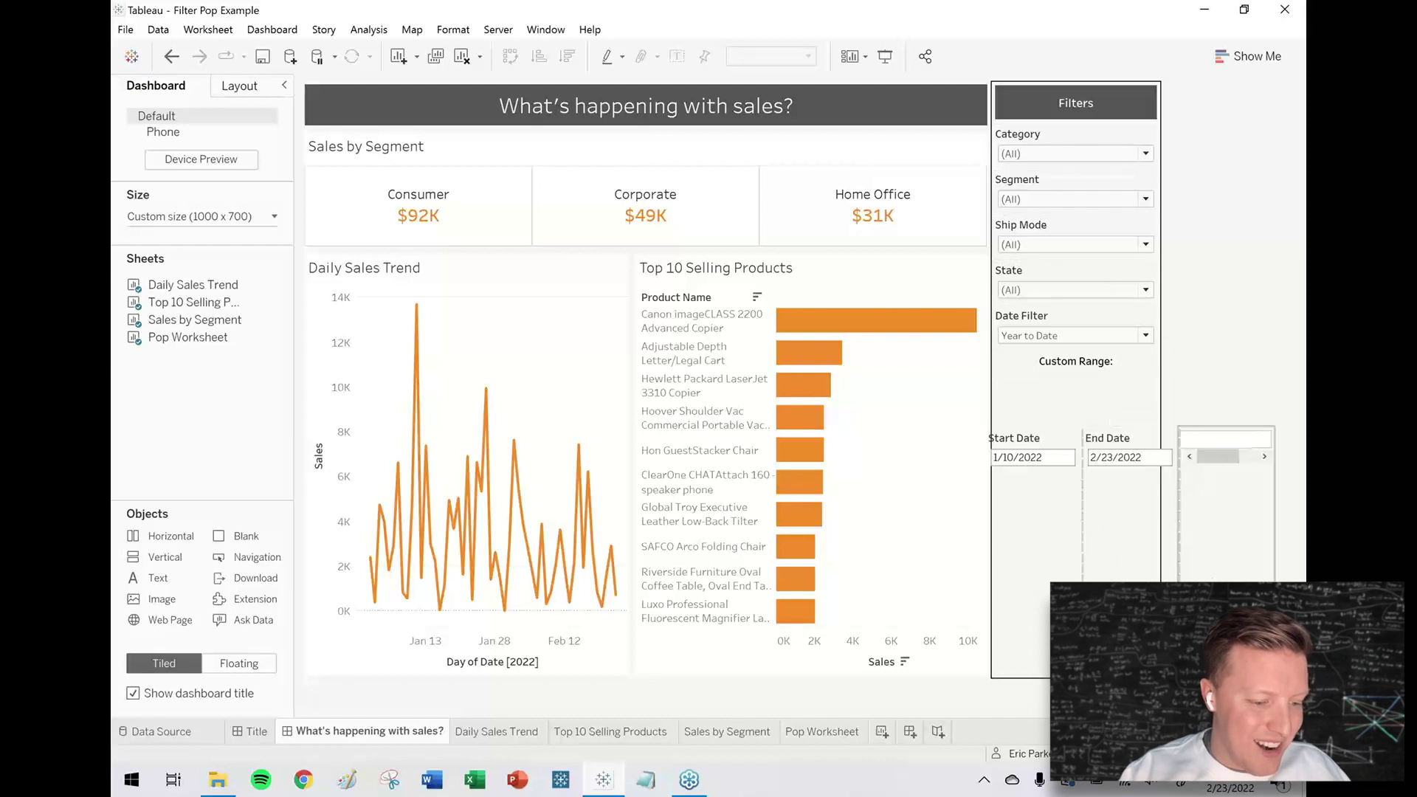
click(1141, 566)
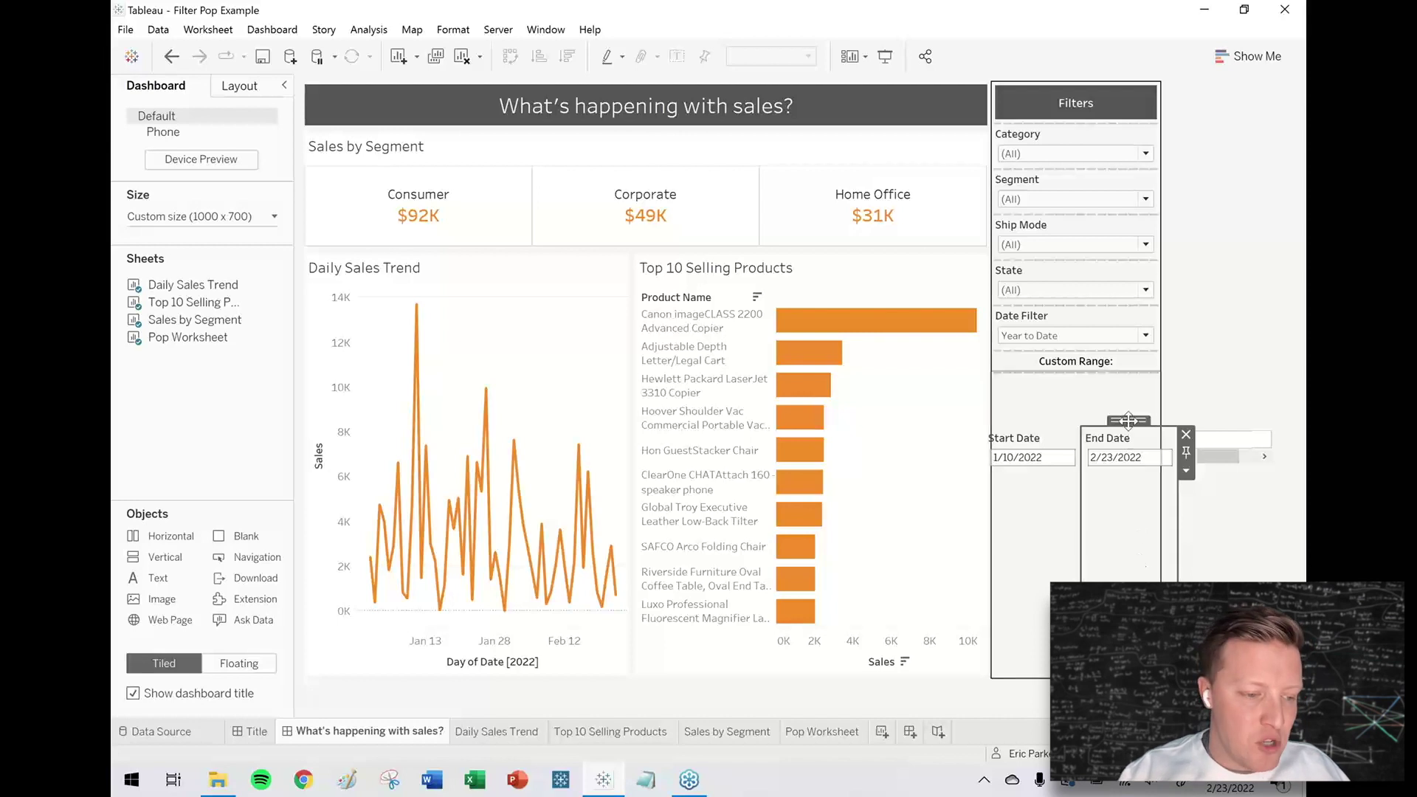
click(1124, 552)
drag(1123, 631, 1114, 492)
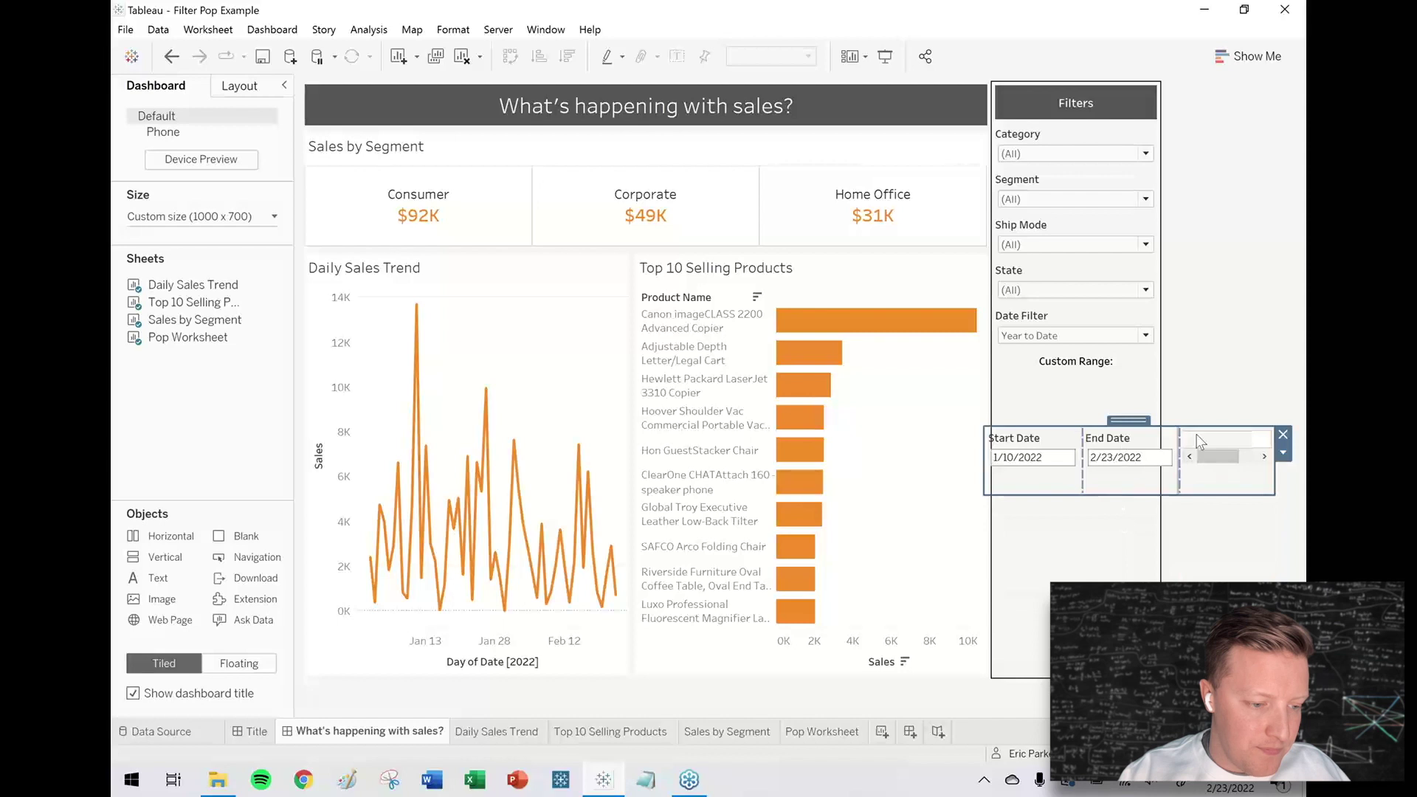
click(1195, 455)
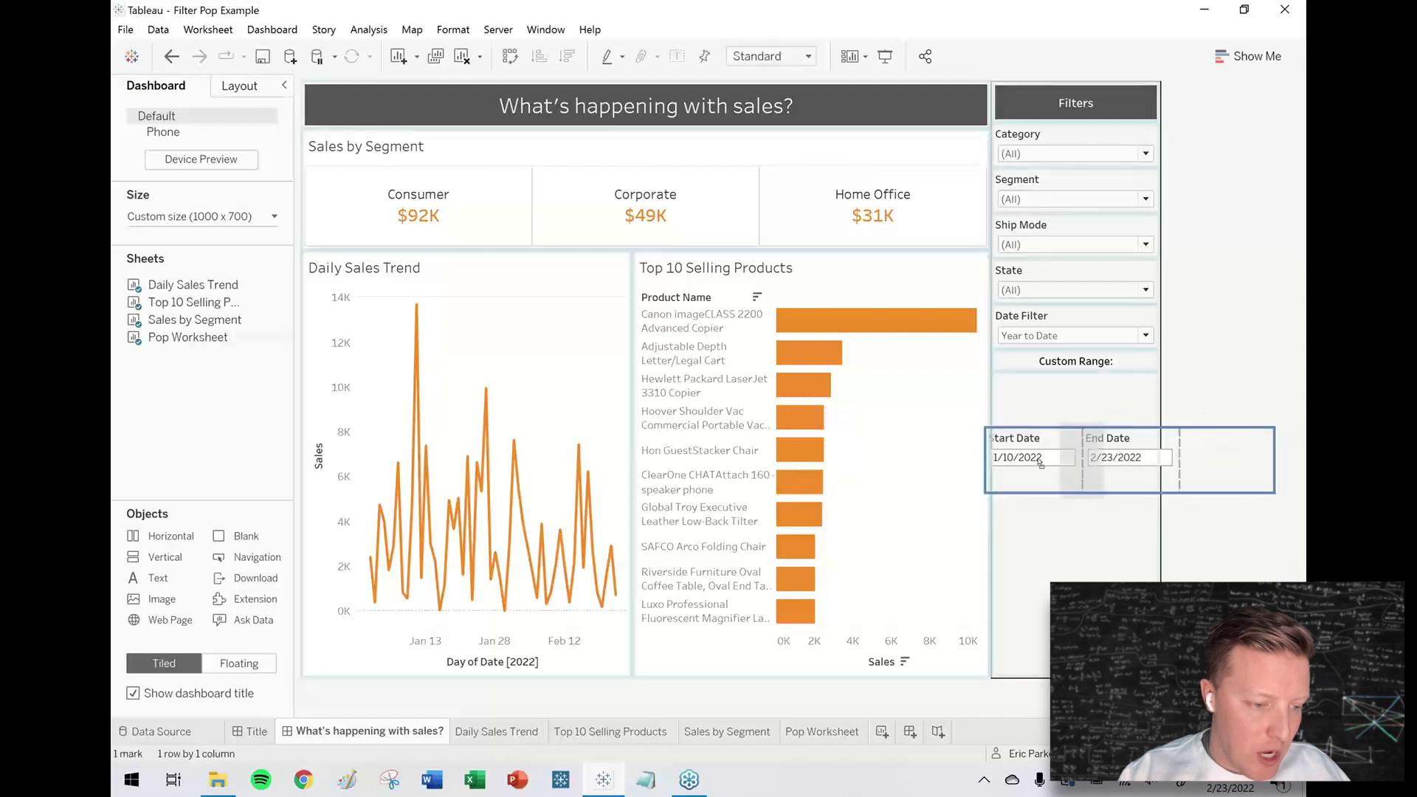
click(1012, 459)
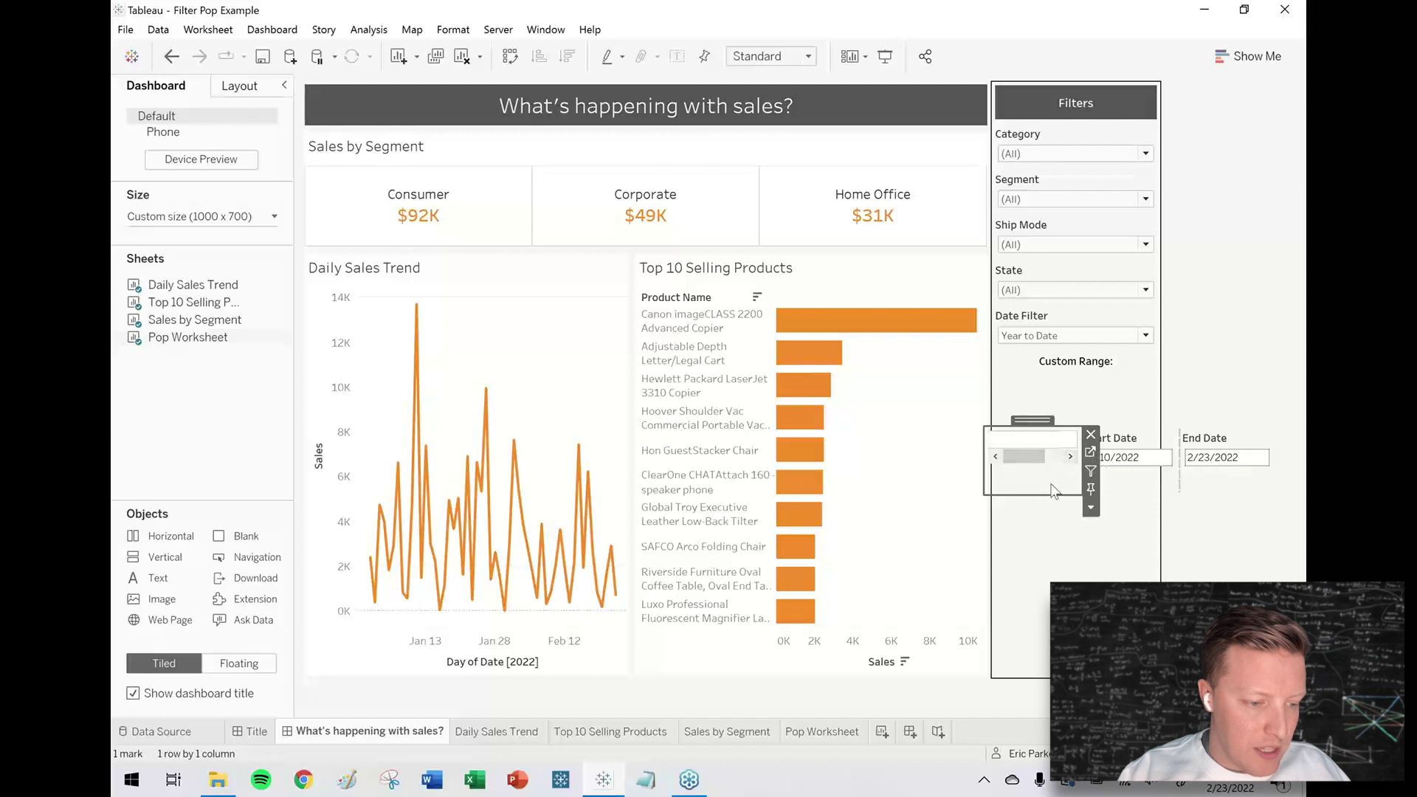
click(778, 58)
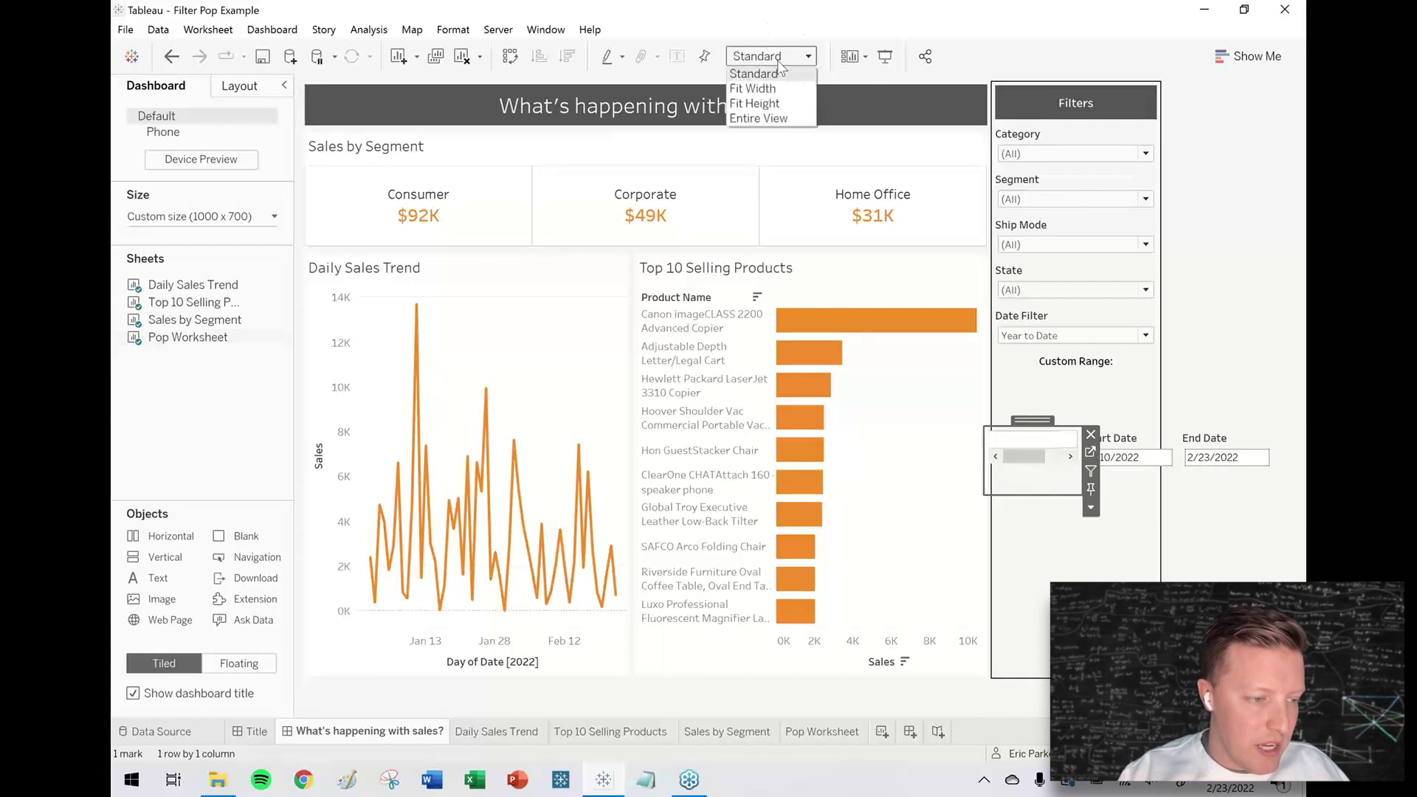
Step: Set the dashboard size to Entire View, then select the Start Date, End Date and blank objects
click(776, 120)
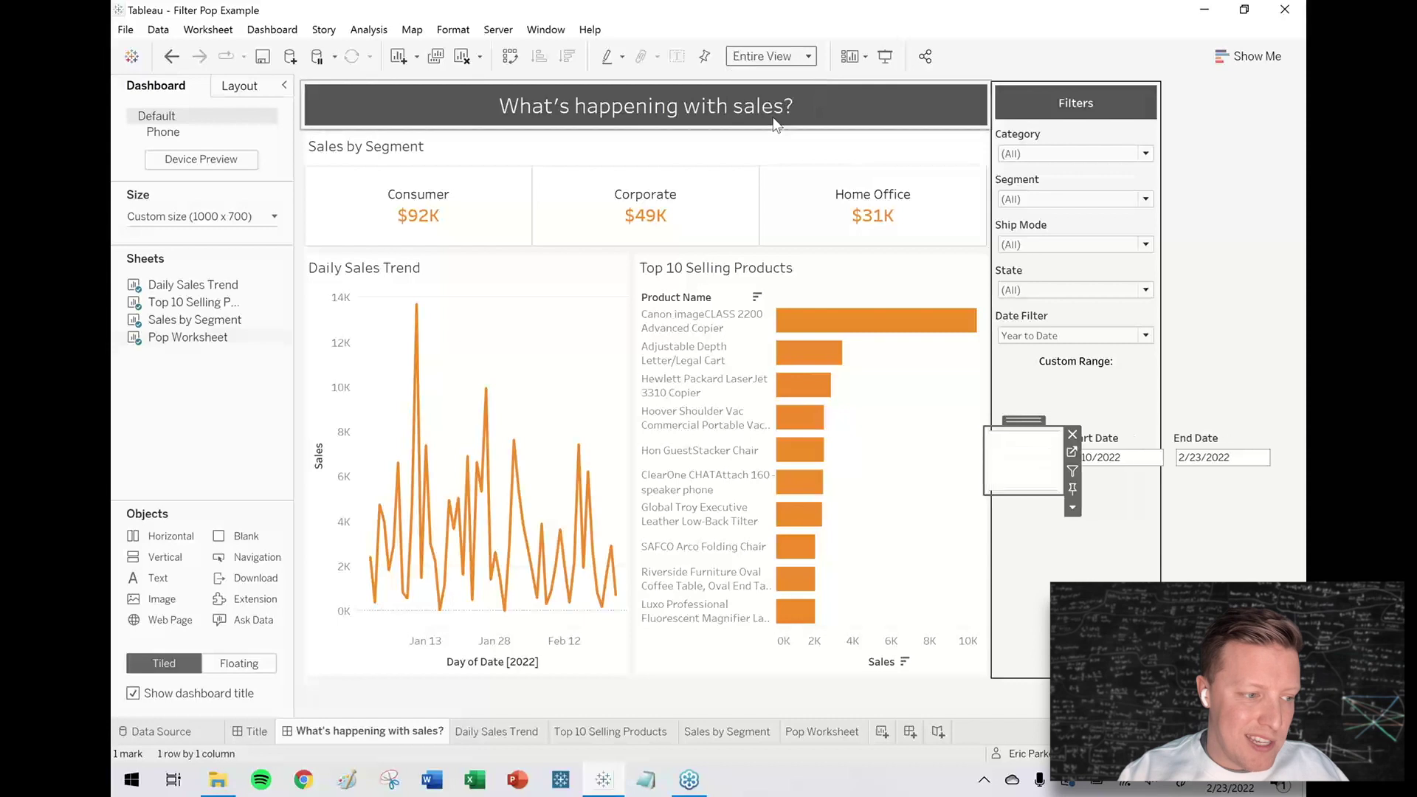
click(1106, 443)
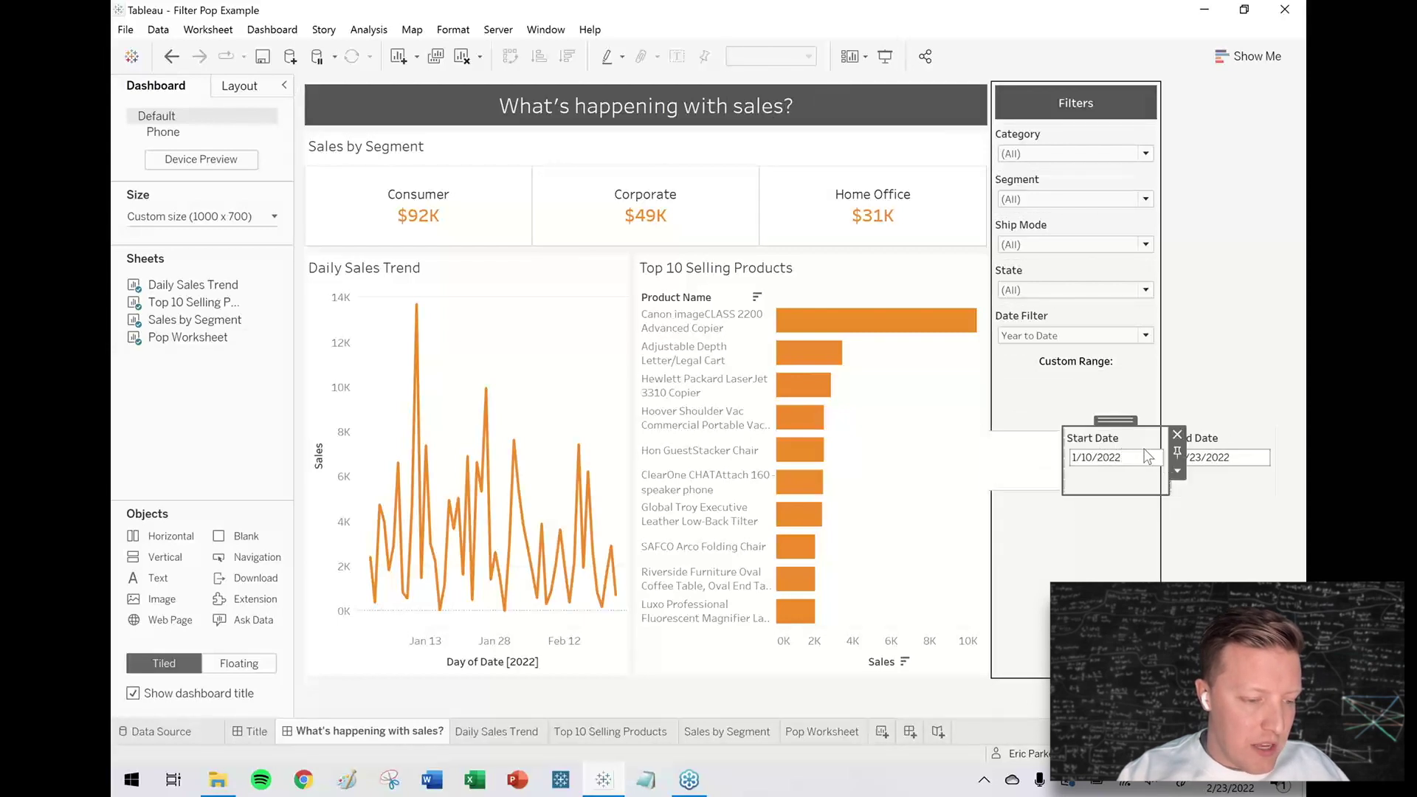
click(1195, 443)
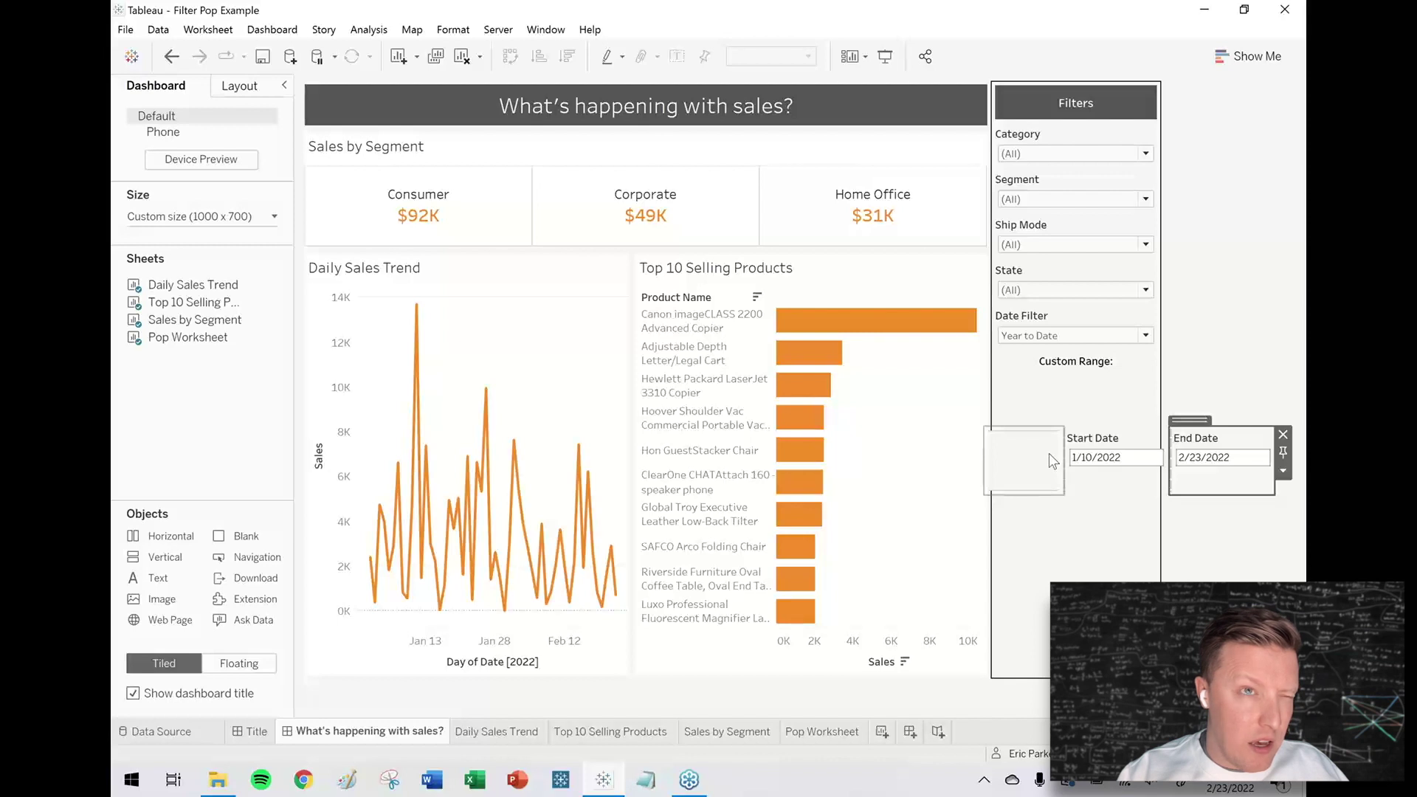
click(1046, 453)
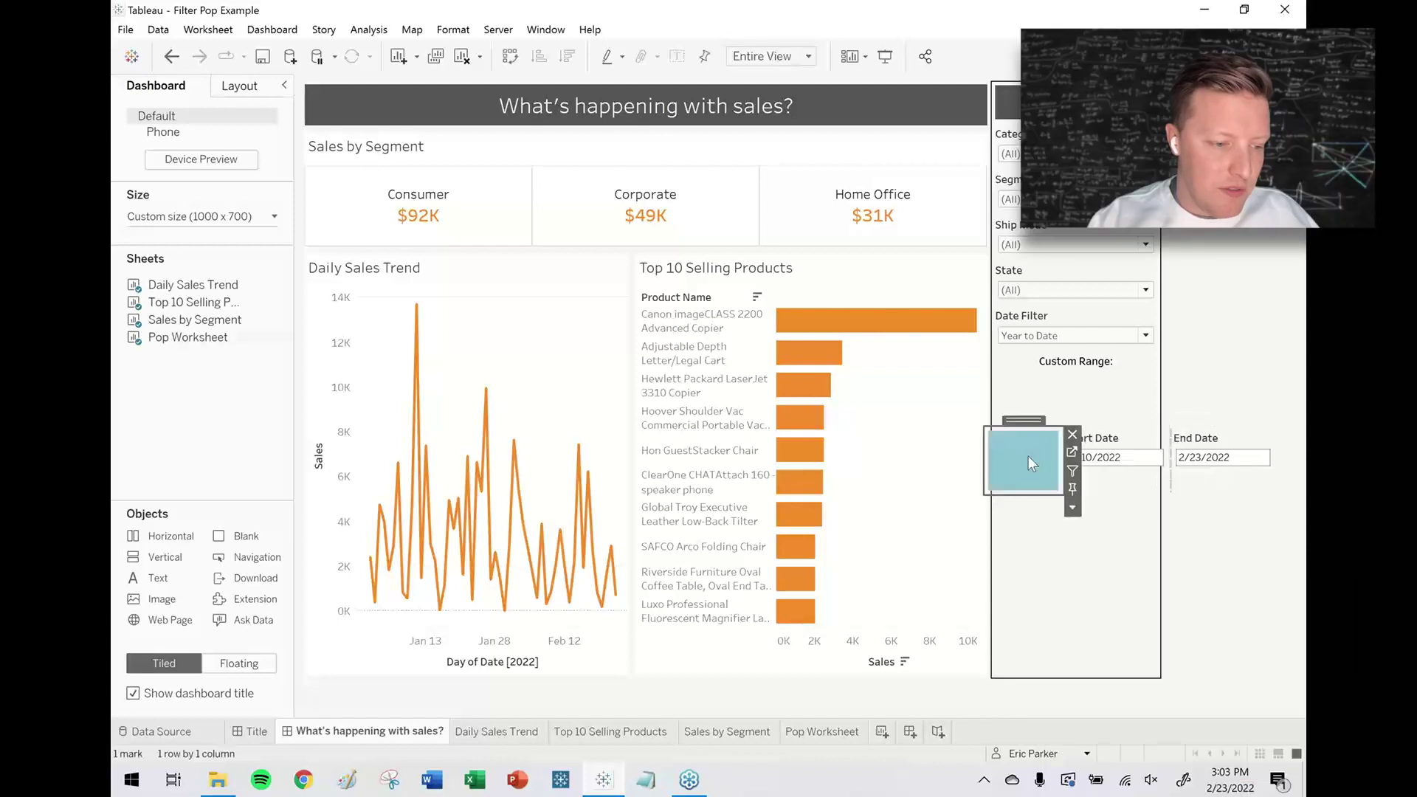
Step: Fix the Start Date control's width and give End Date a fixed 100-pixel width
click(1126, 437)
click(1177, 472)
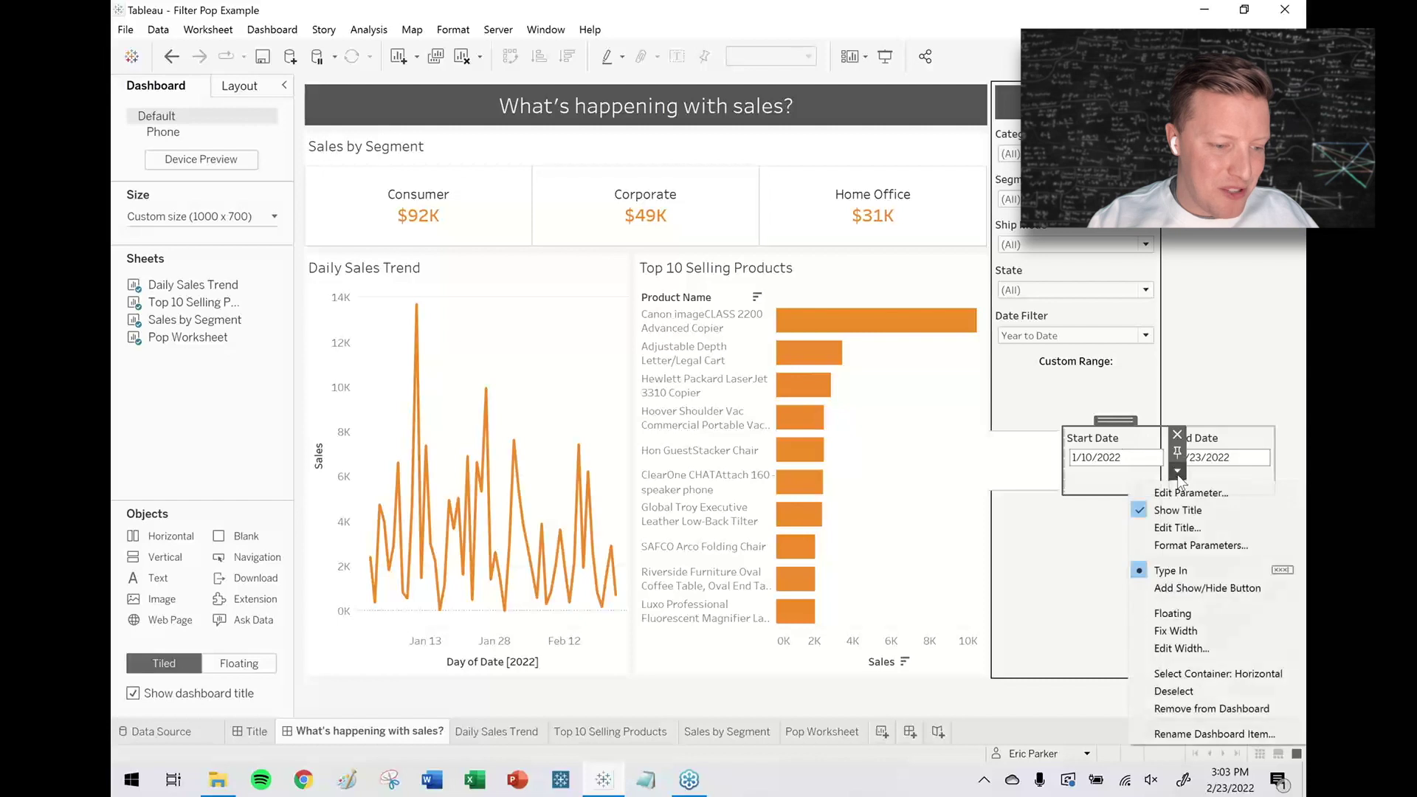
click(1194, 631)
click(1221, 435)
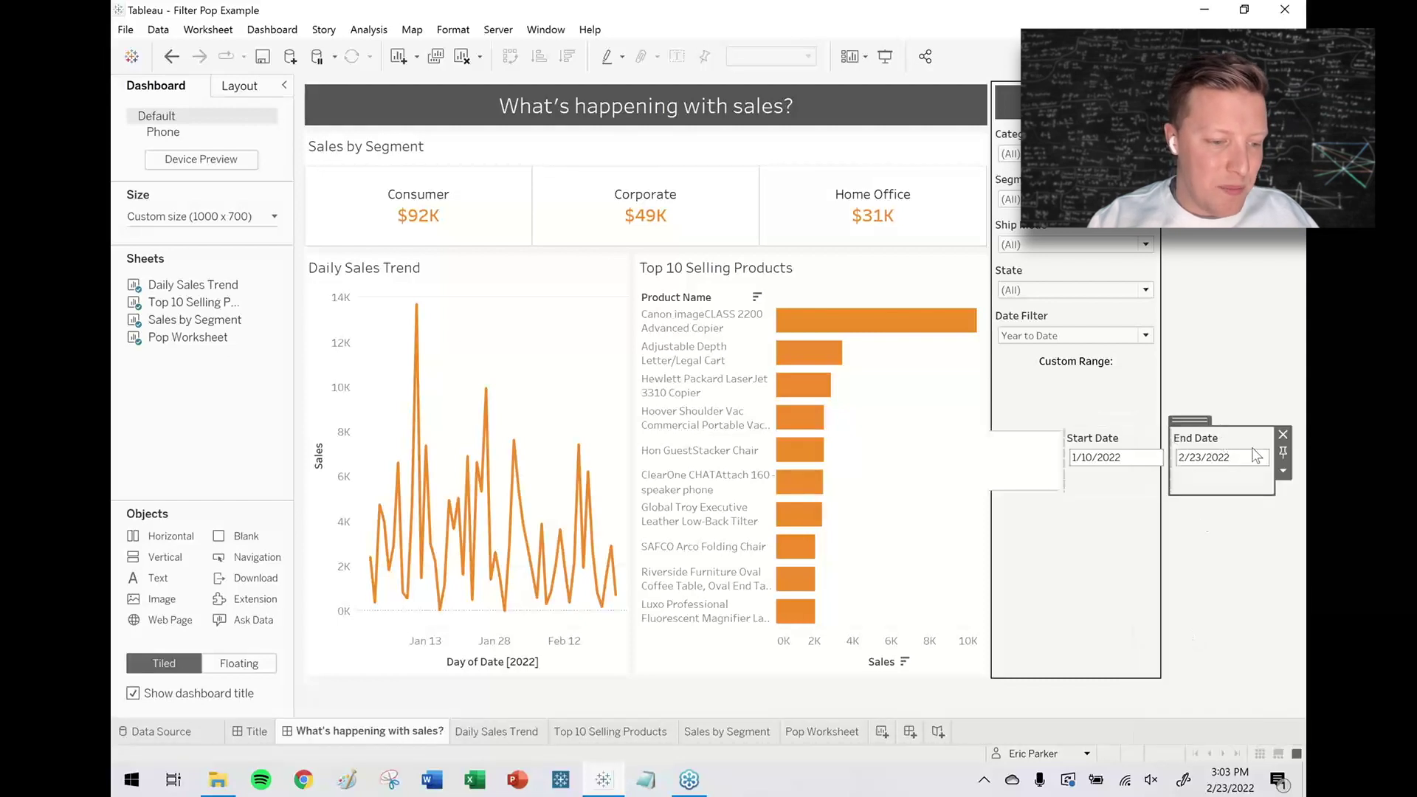
click(1282, 471)
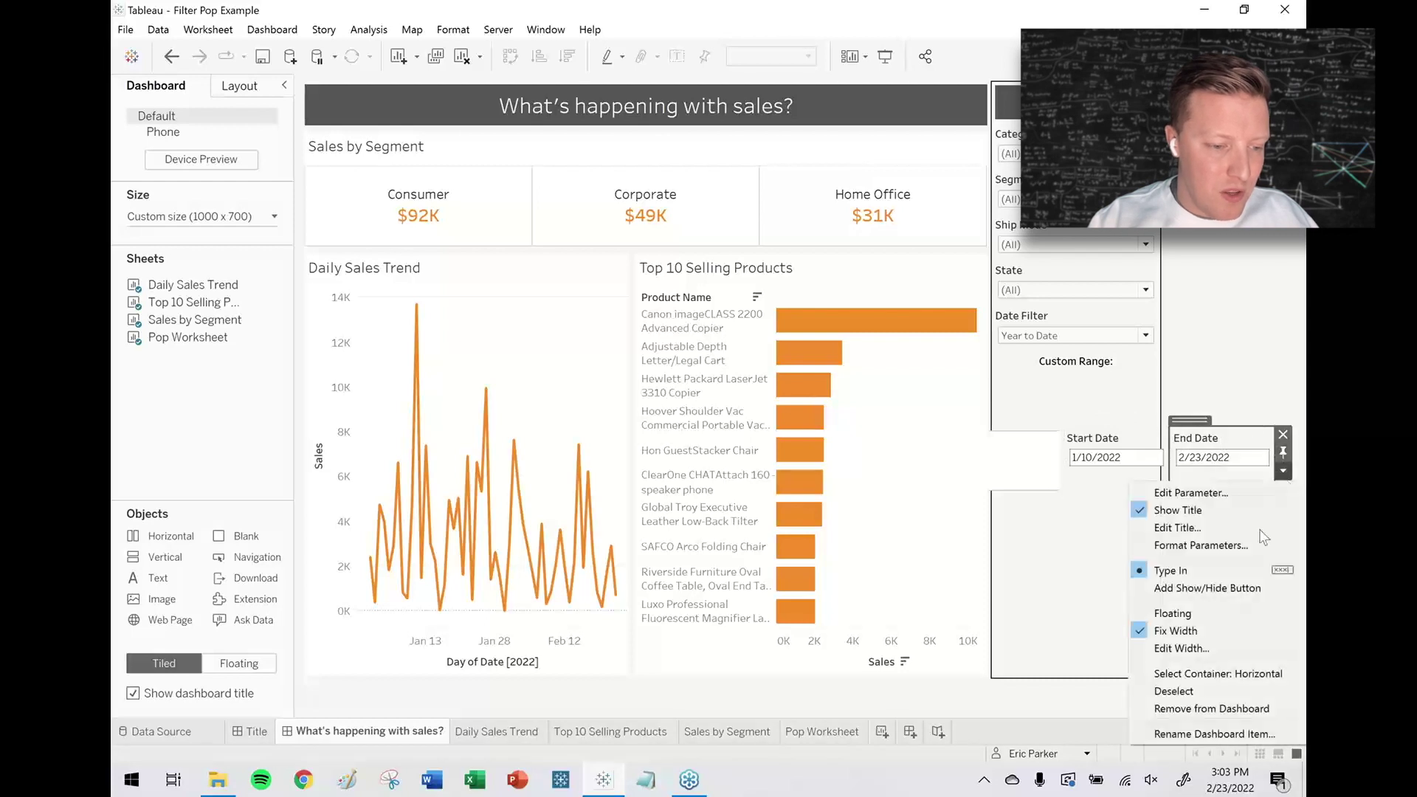
click(1219, 645)
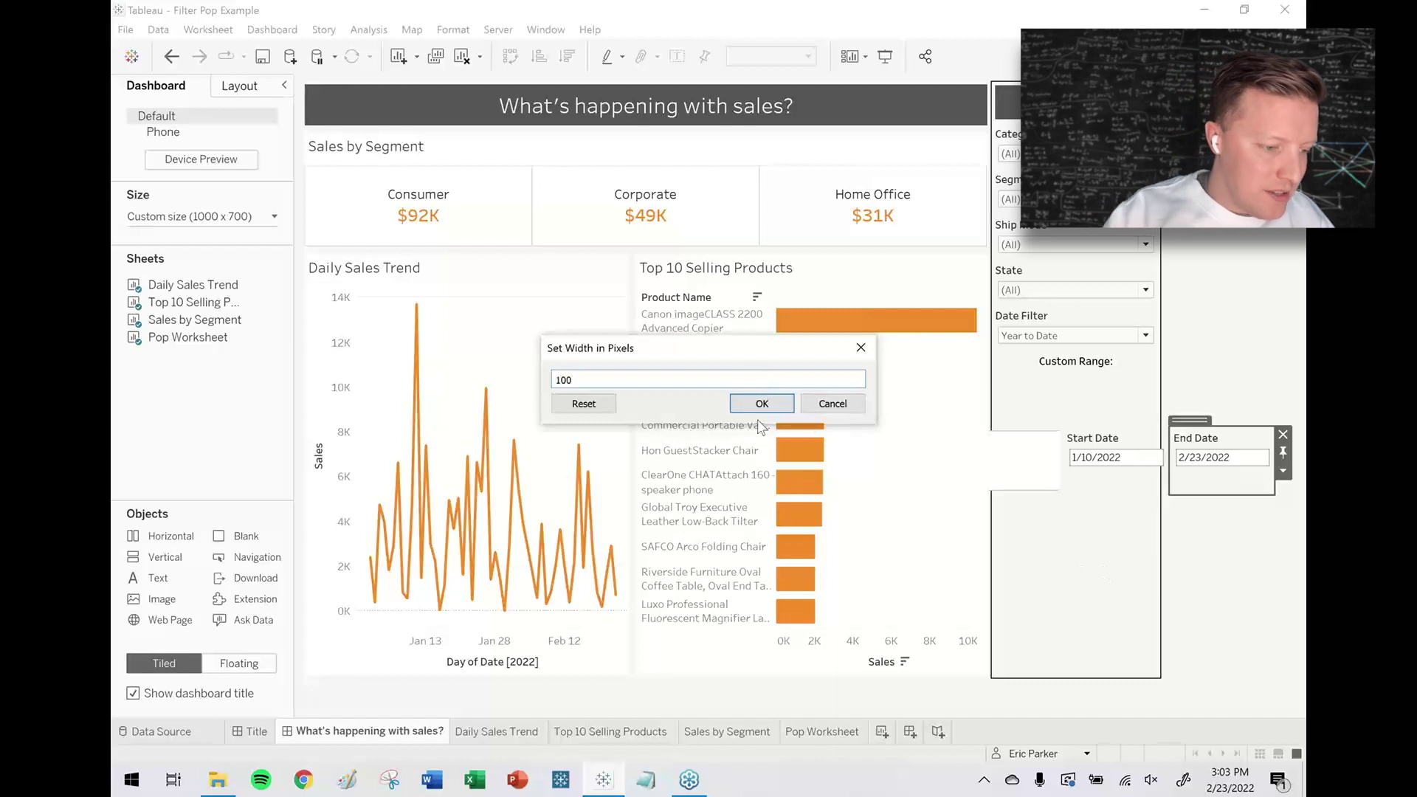
click(761, 403)
Step: Set the Start Date control's width to 100 pixels
click(1143, 442)
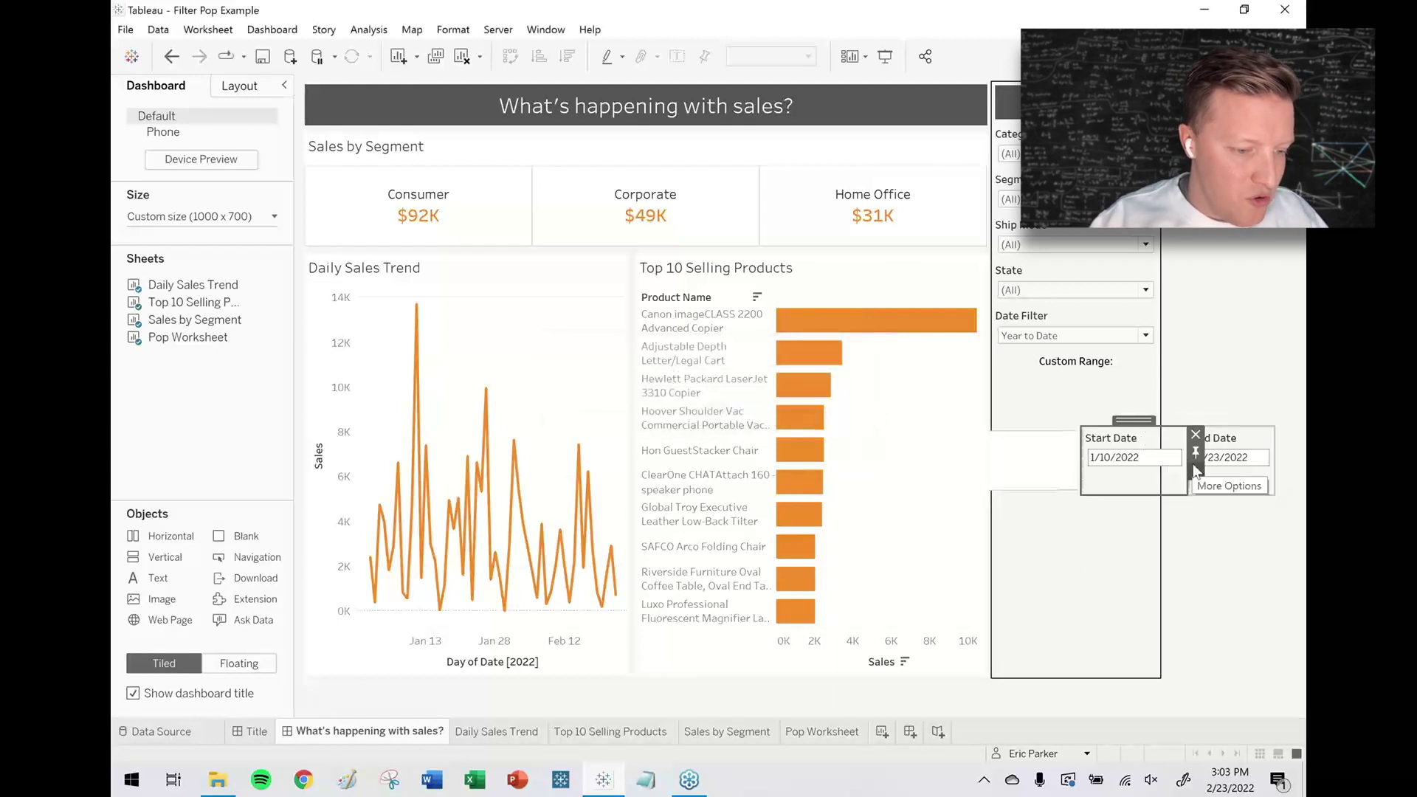
click(1195, 470)
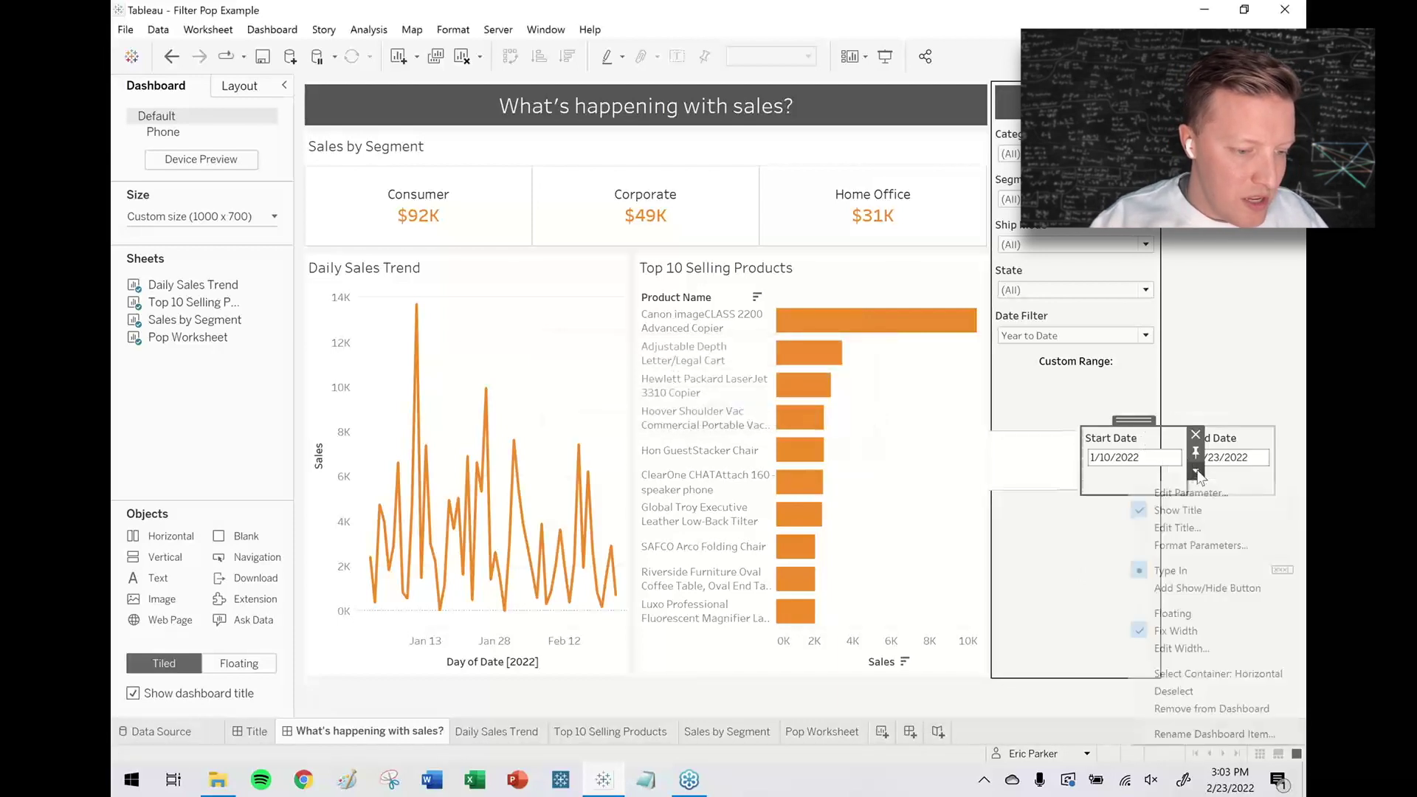
click(1196, 649)
text(100)
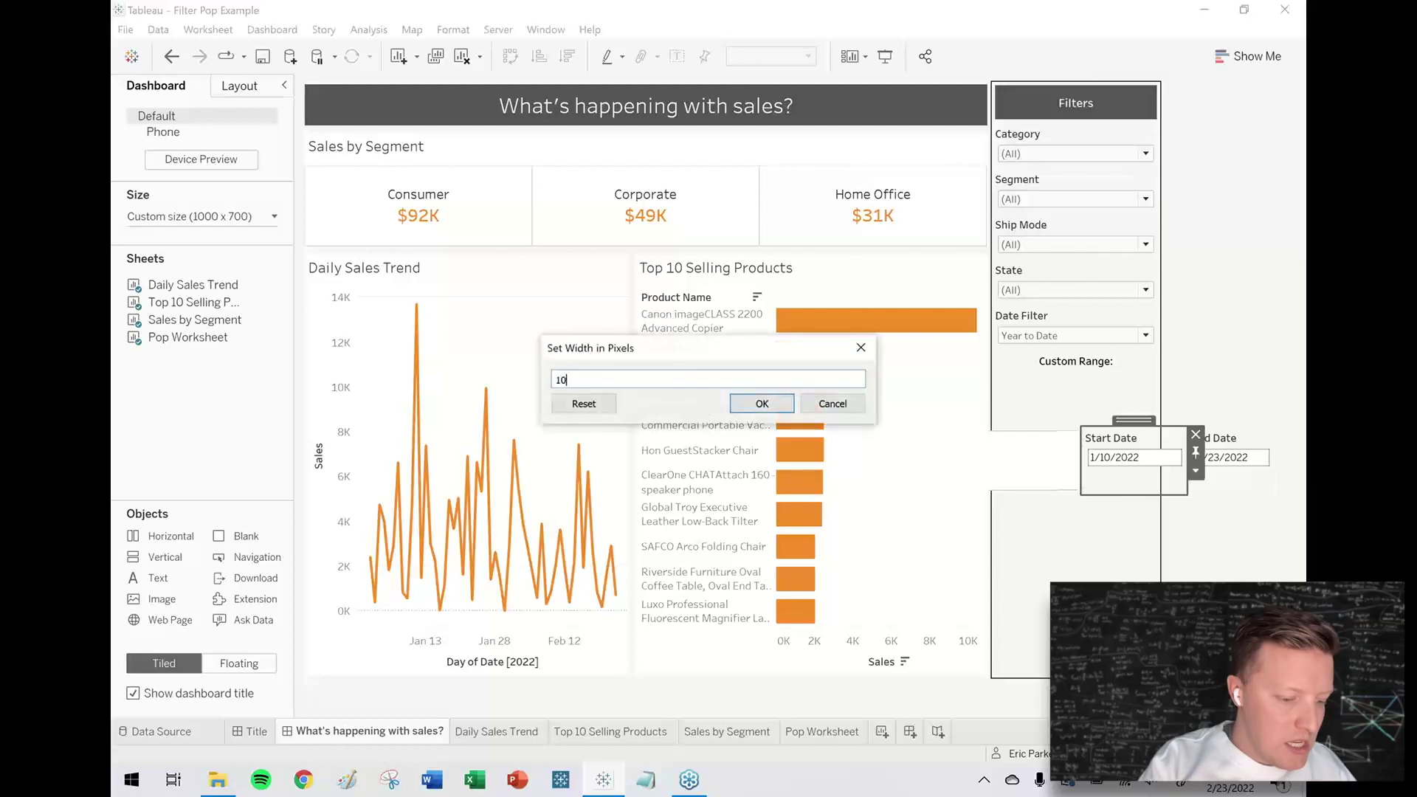
click(768, 406)
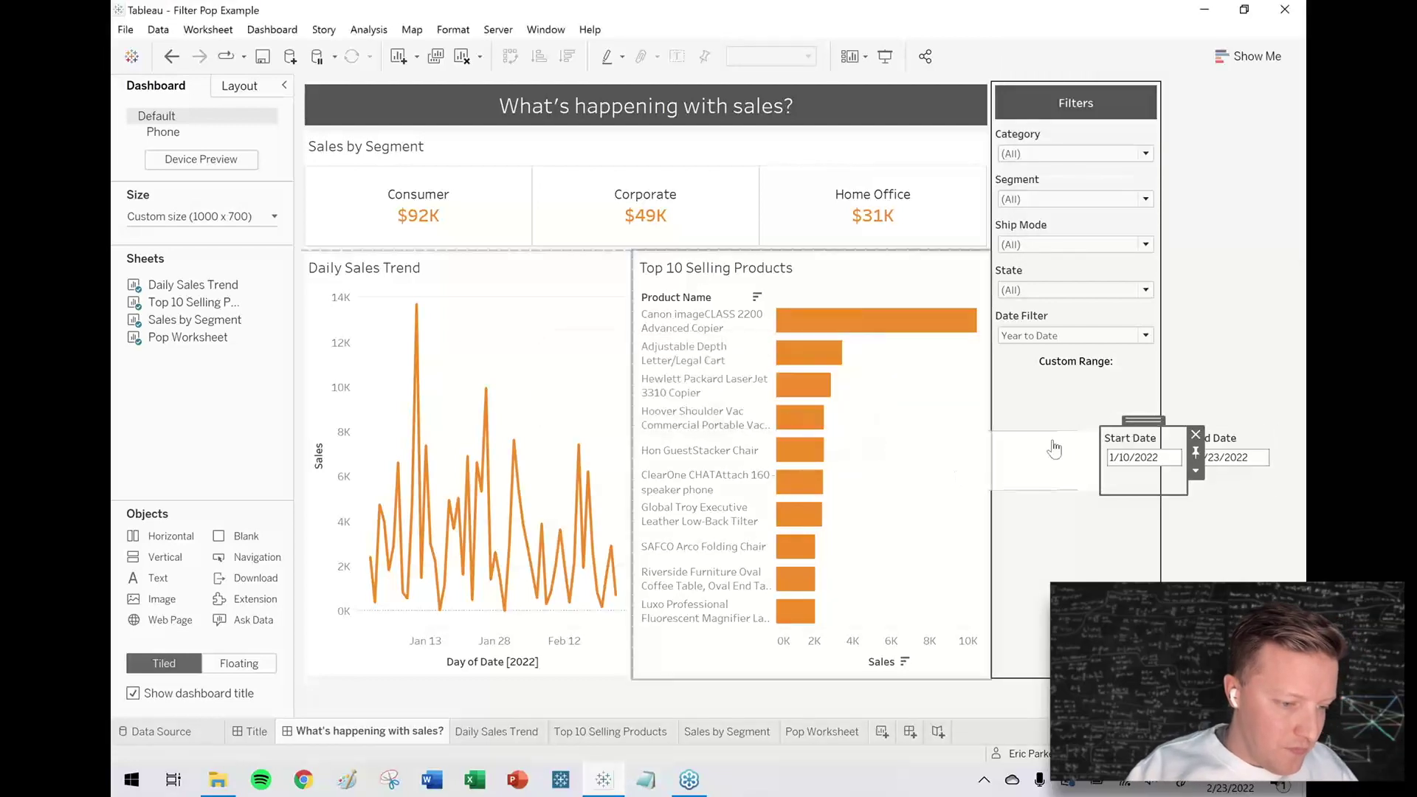
Step: Place the date container under Custom Range and widen it on both sides
drag(1131, 431, 1144, 377)
click(1141, 394)
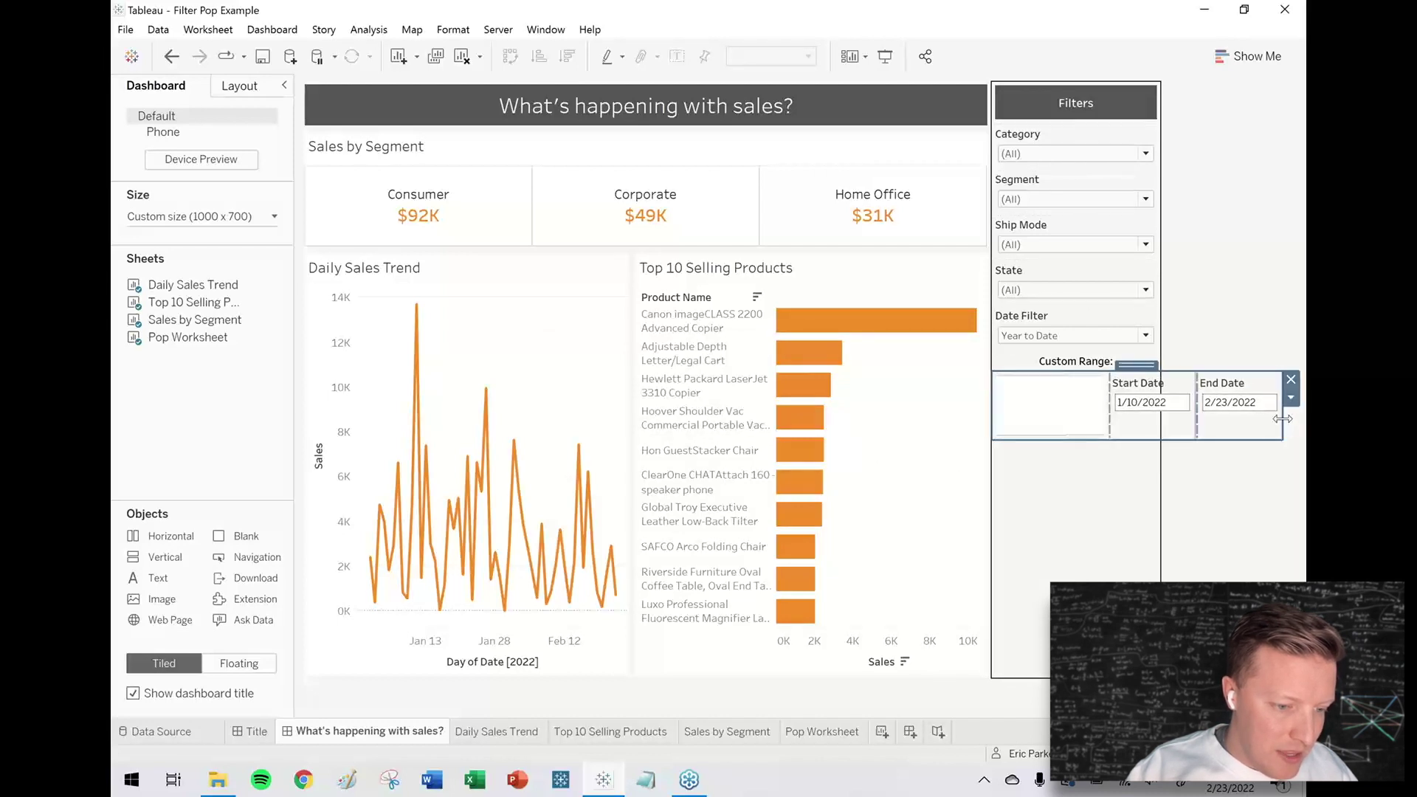
drag(1284, 423, 1298, 419)
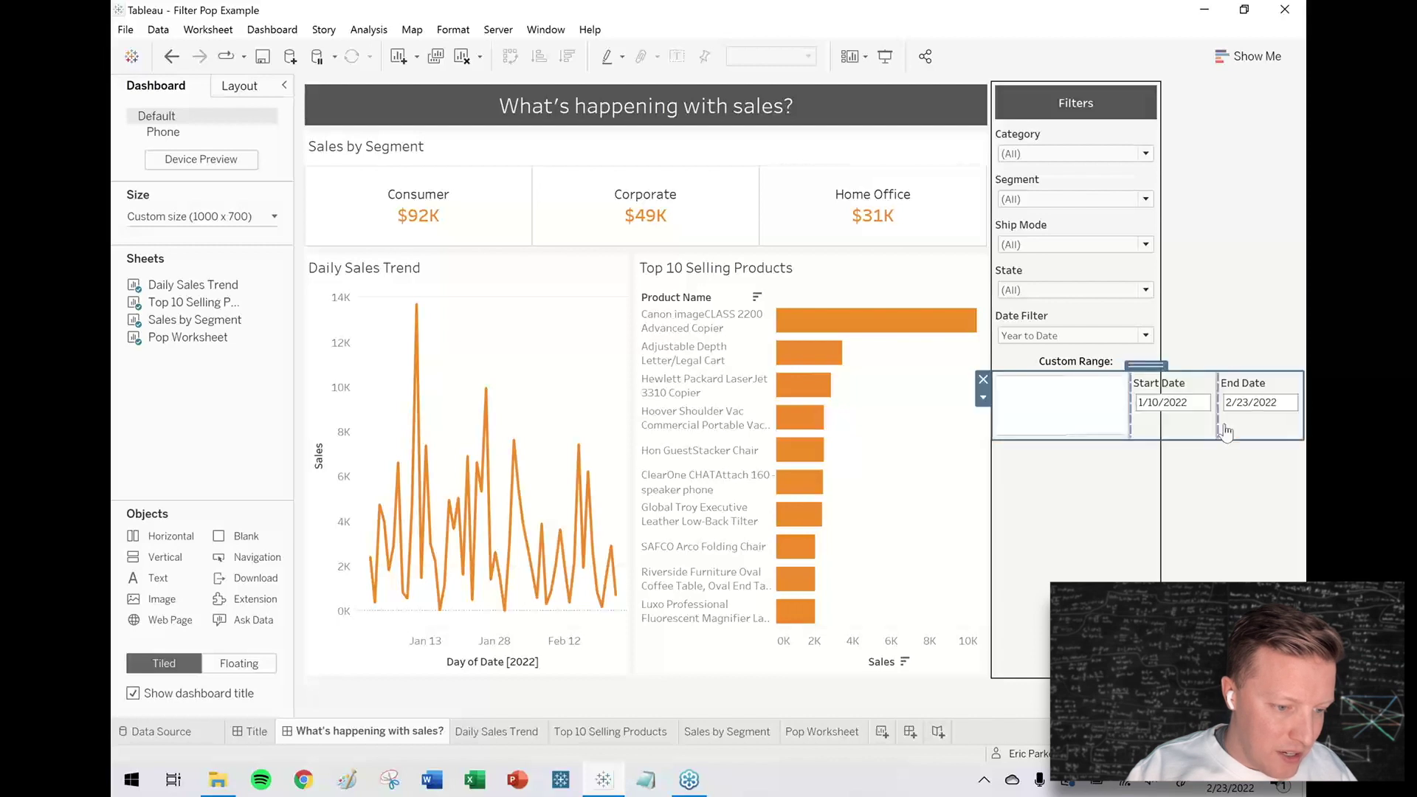
drag(992, 419, 930, 424)
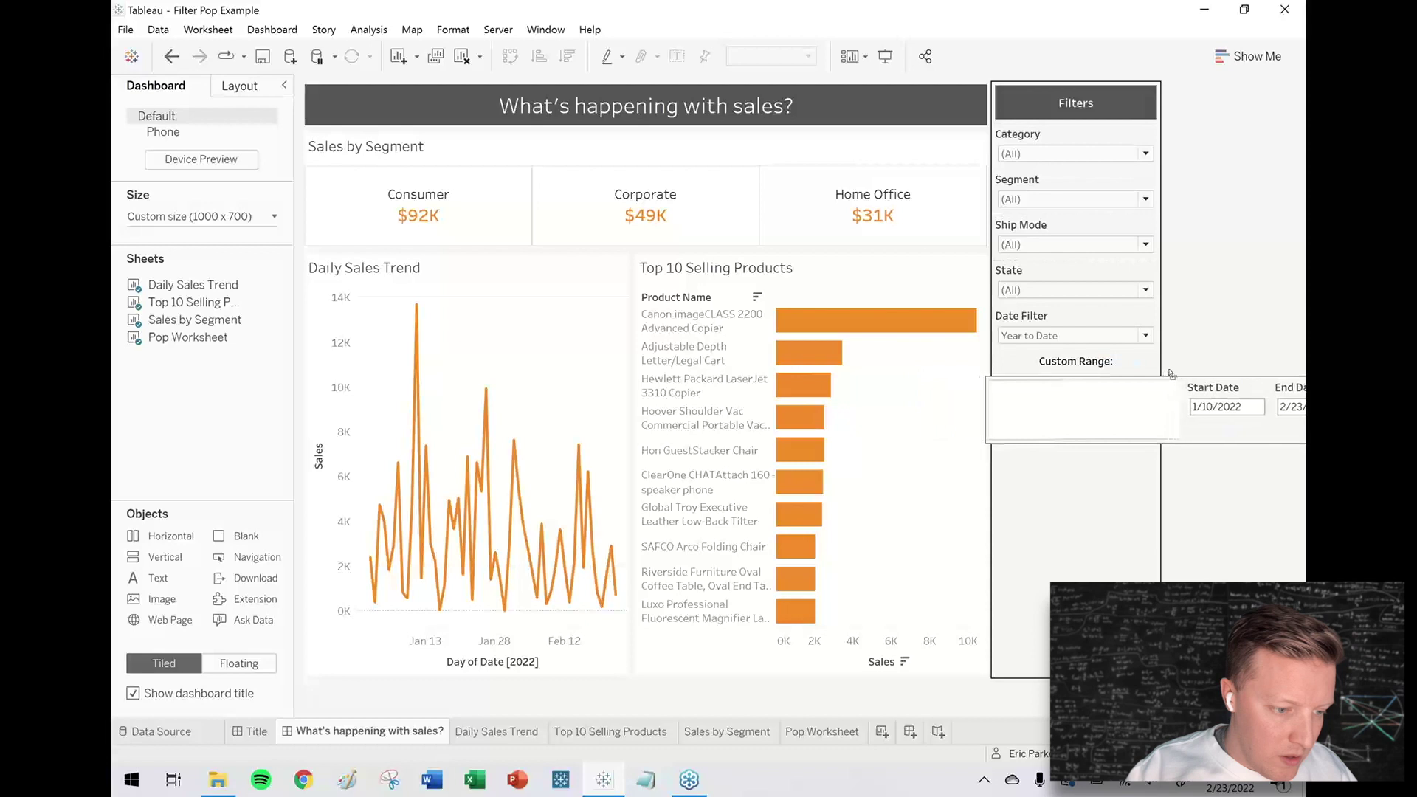
drag(1170, 374, 1165, 380)
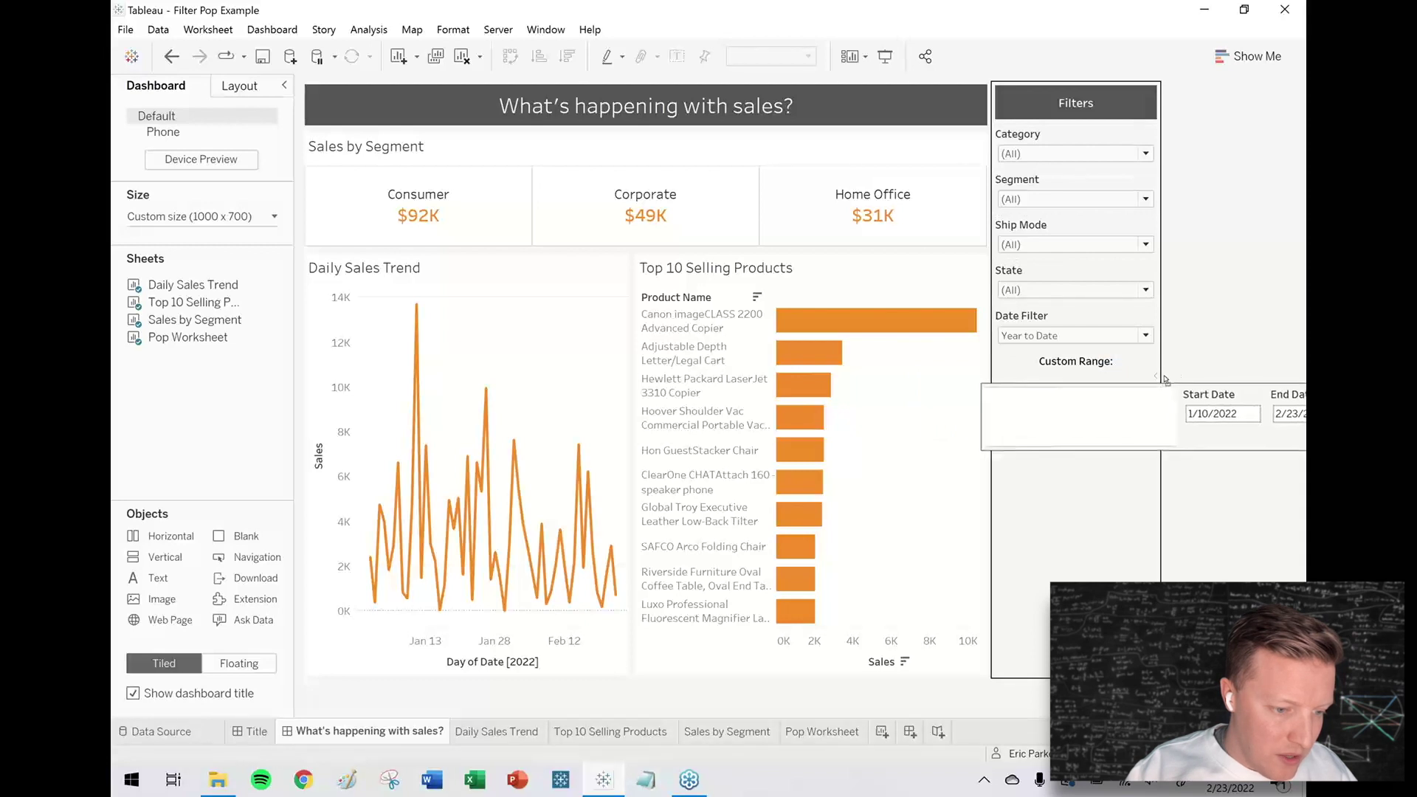
Step: Move the date container right past the Filters panel and position the blank under Custom Range
click(1152, 377)
drag(1145, 376, 1186, 410)
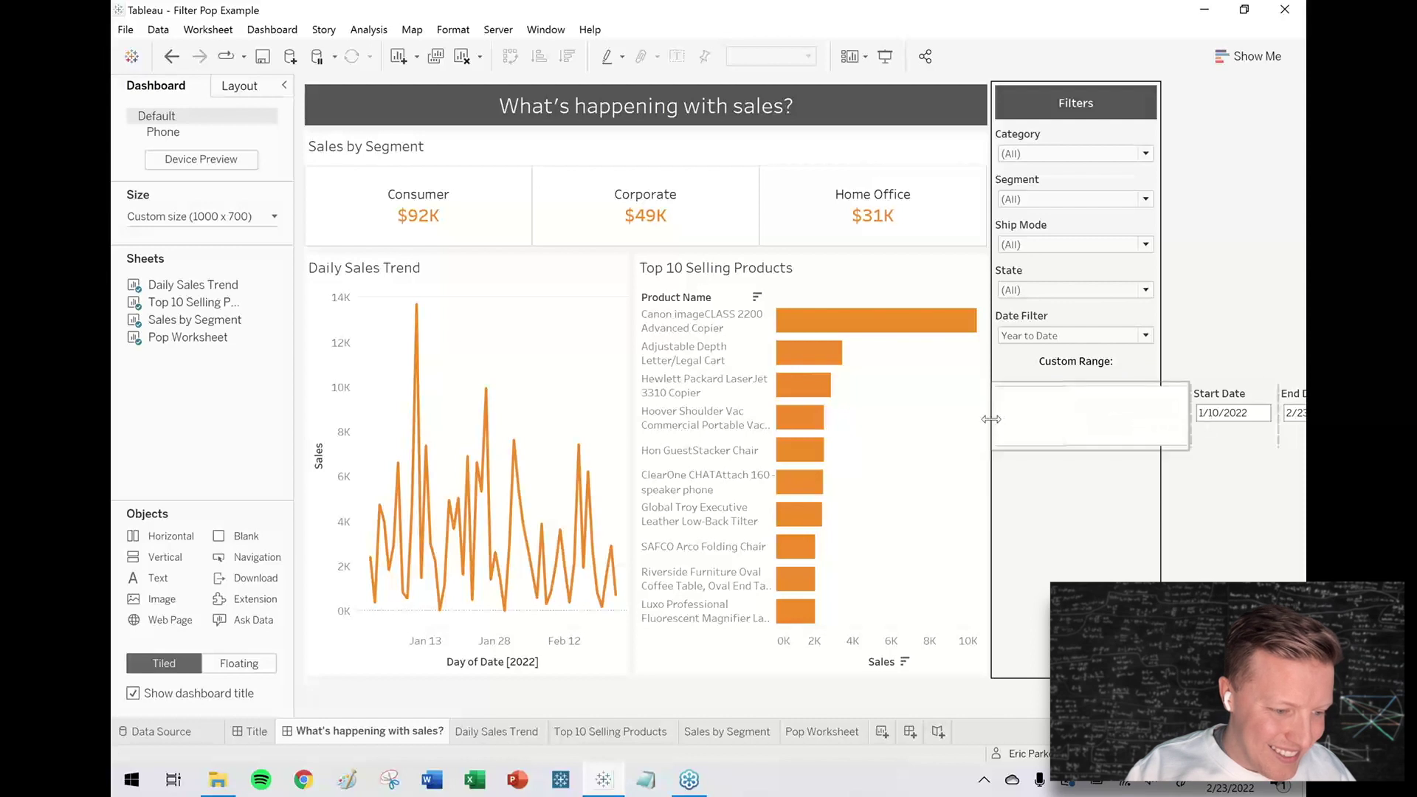
mouse_move(991, 418)
mouse_down()
mouse_move(1022, 419)
mouse_move(1010, 421)
mouse_up()
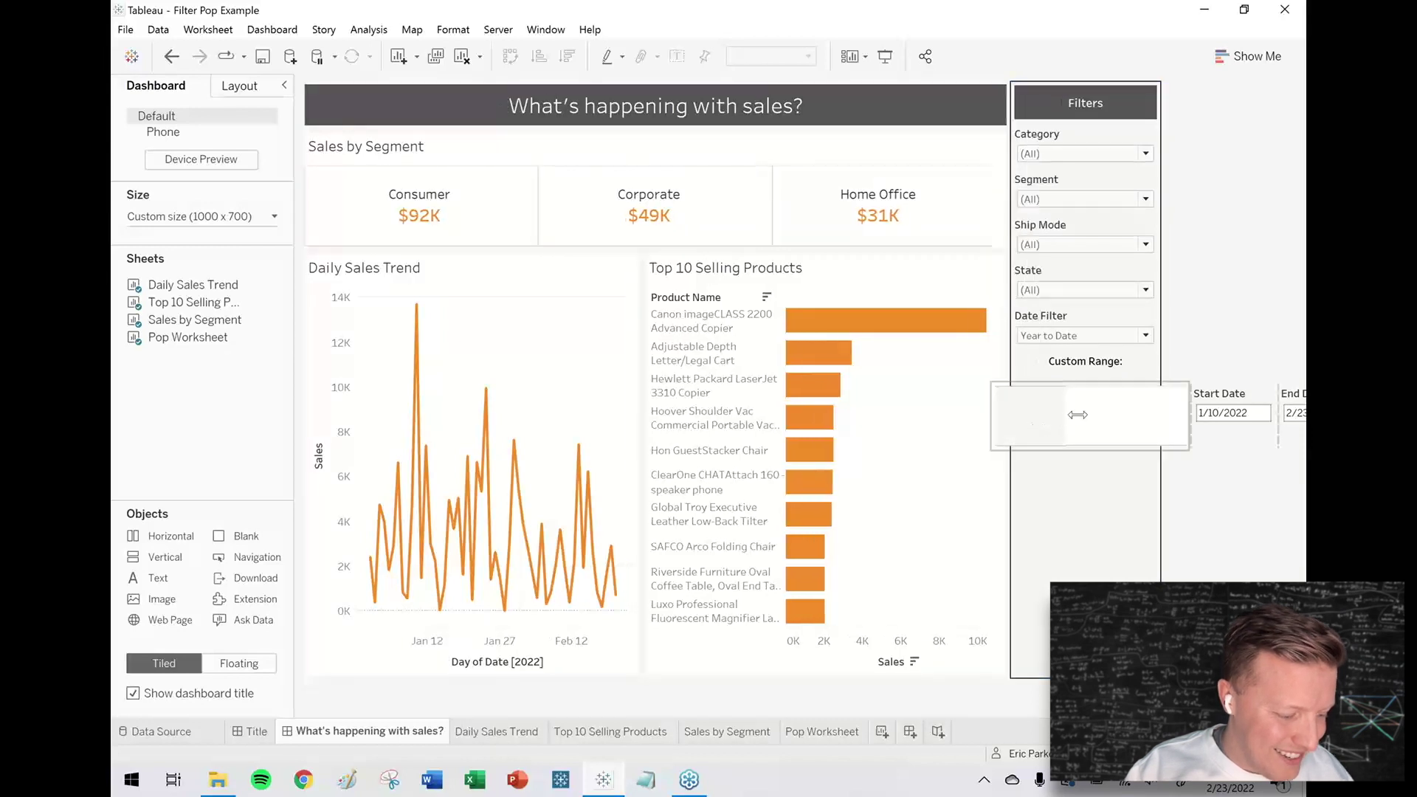
click(1089, 417)
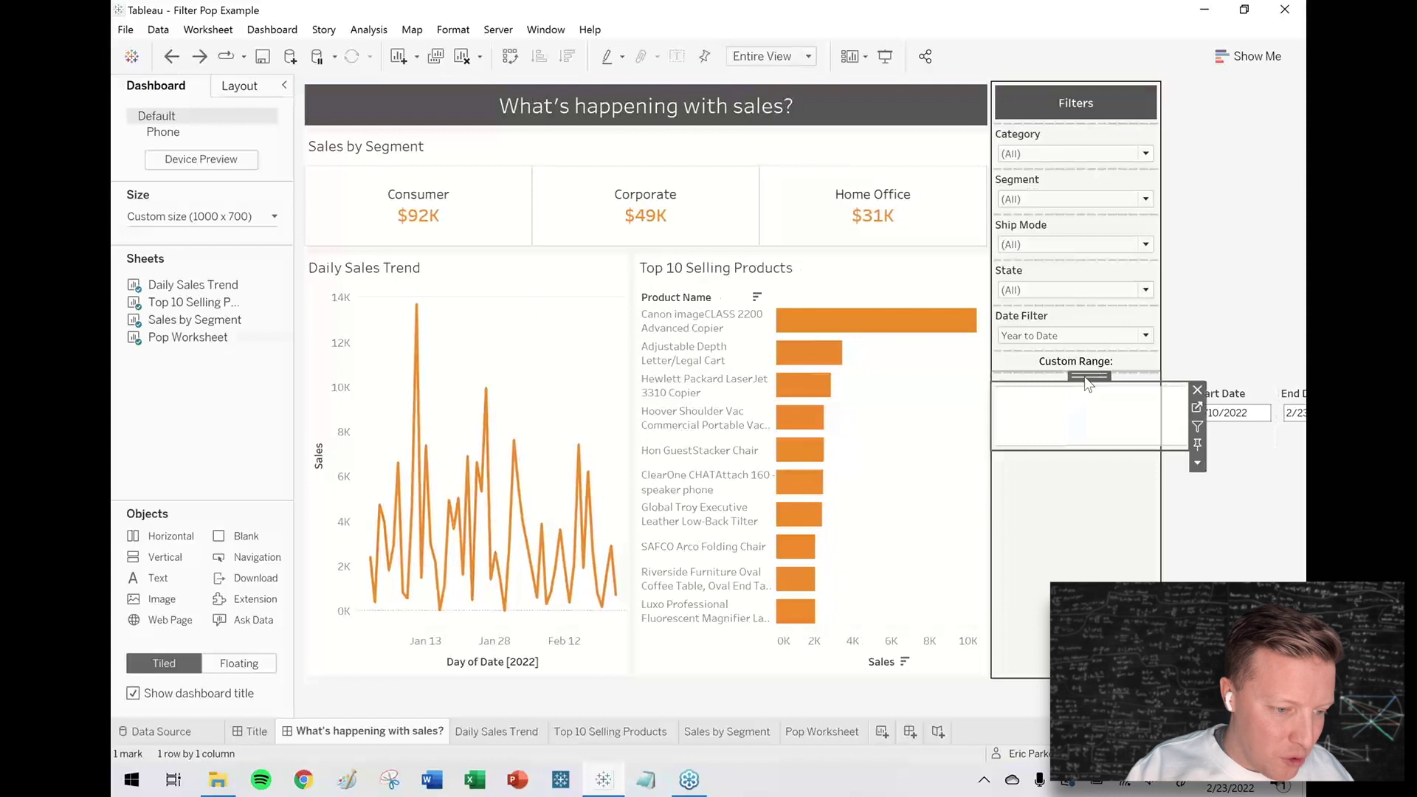
drag(1088, 378, 1021, 422)
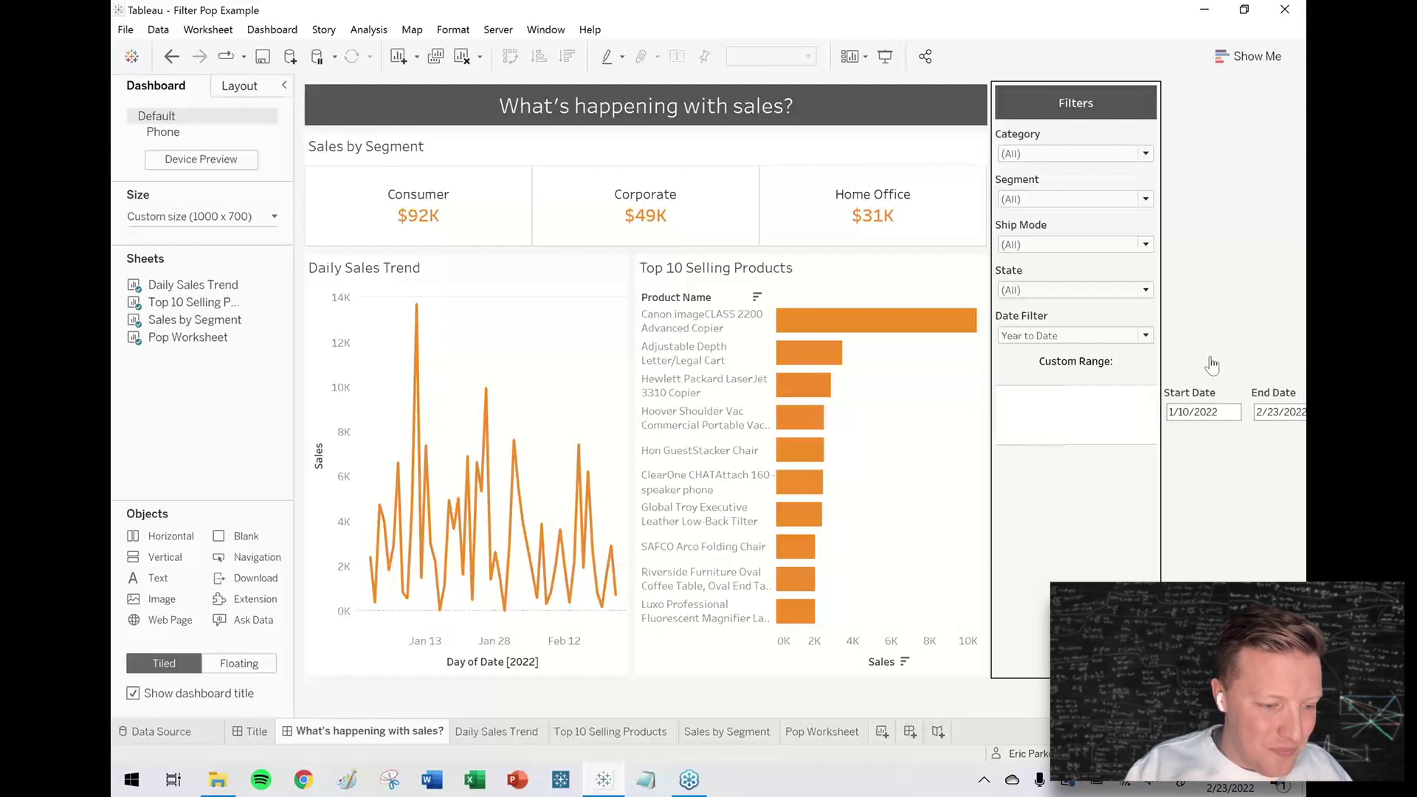
Step: Switch the Date Filter to Custom
click(1122, 334)
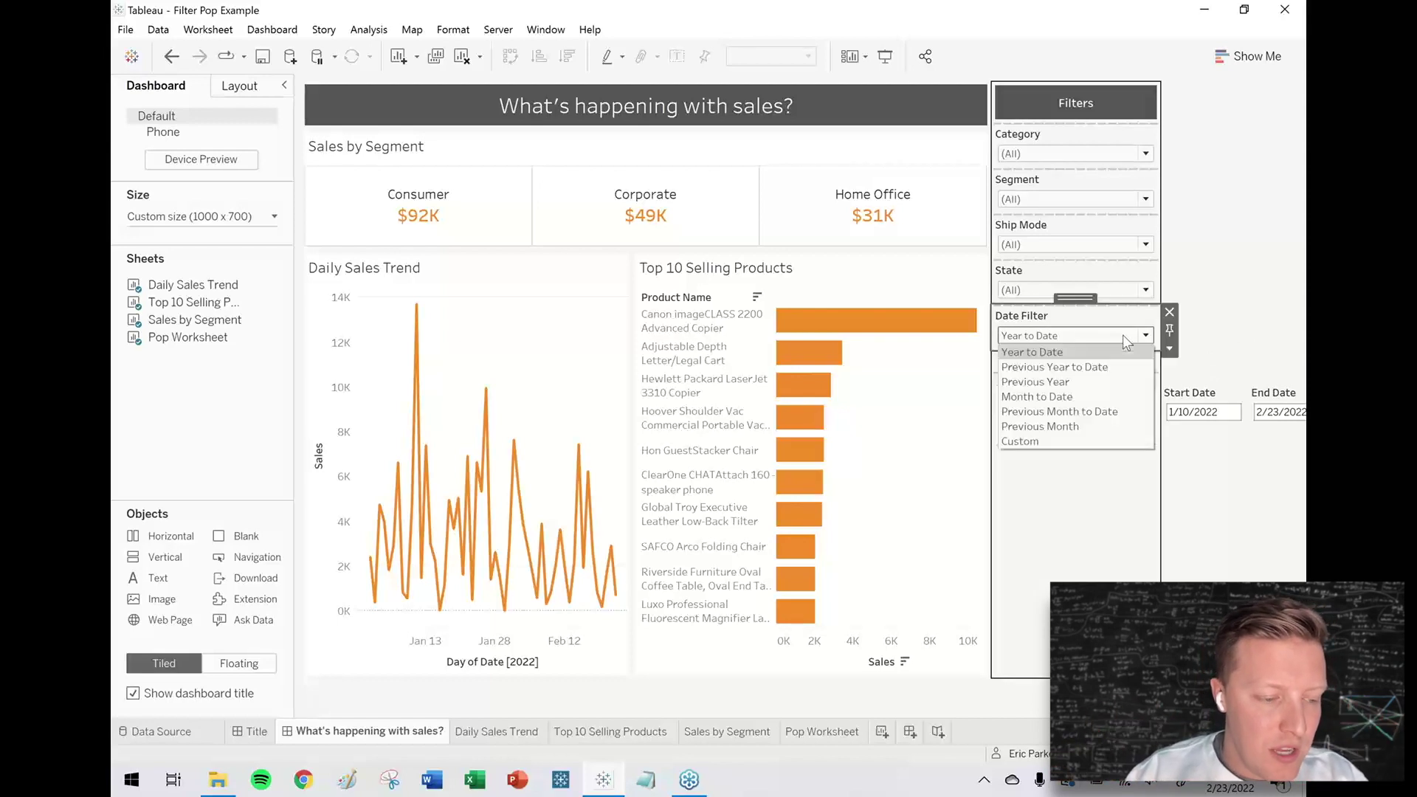
click(1275, 285)
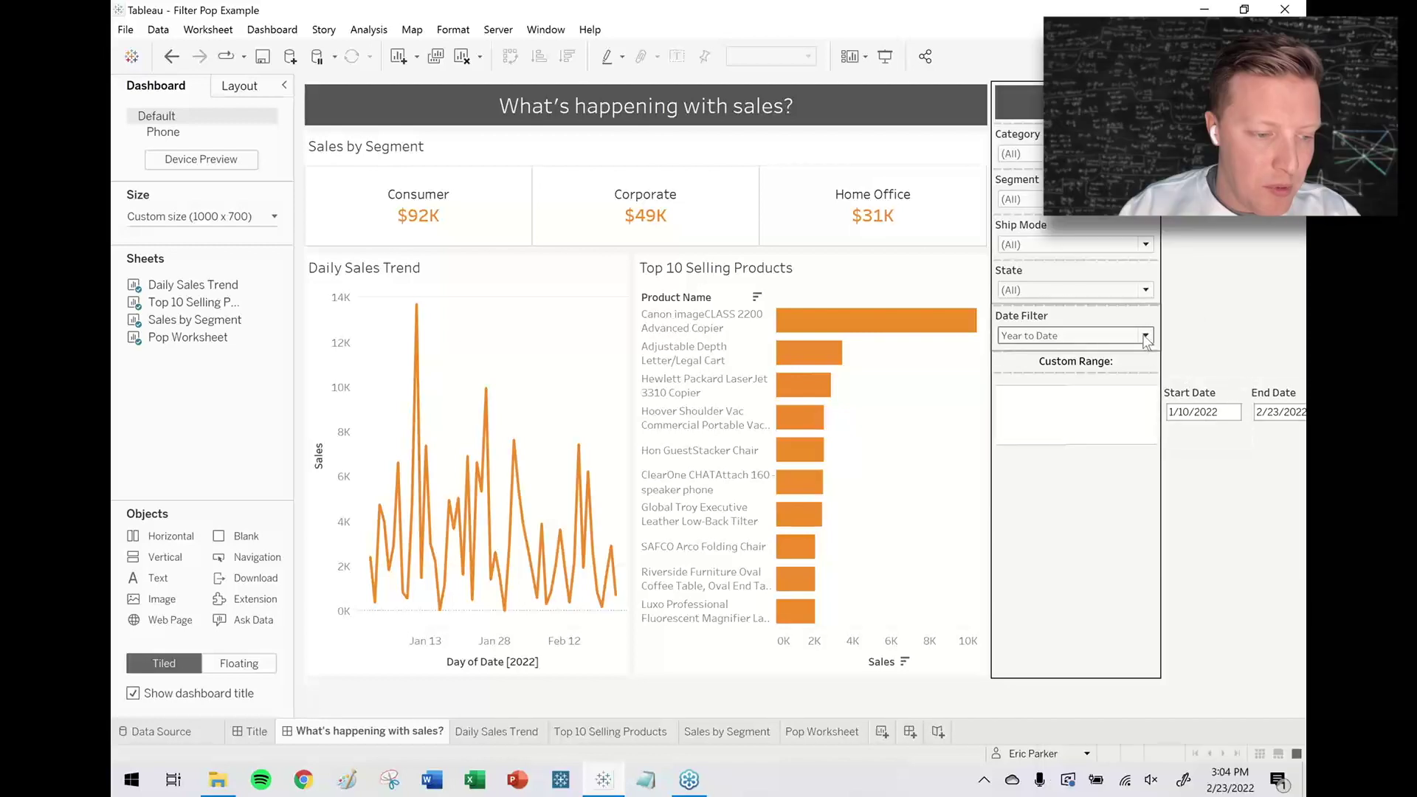
click(1141, 335)
click(1039, 441)
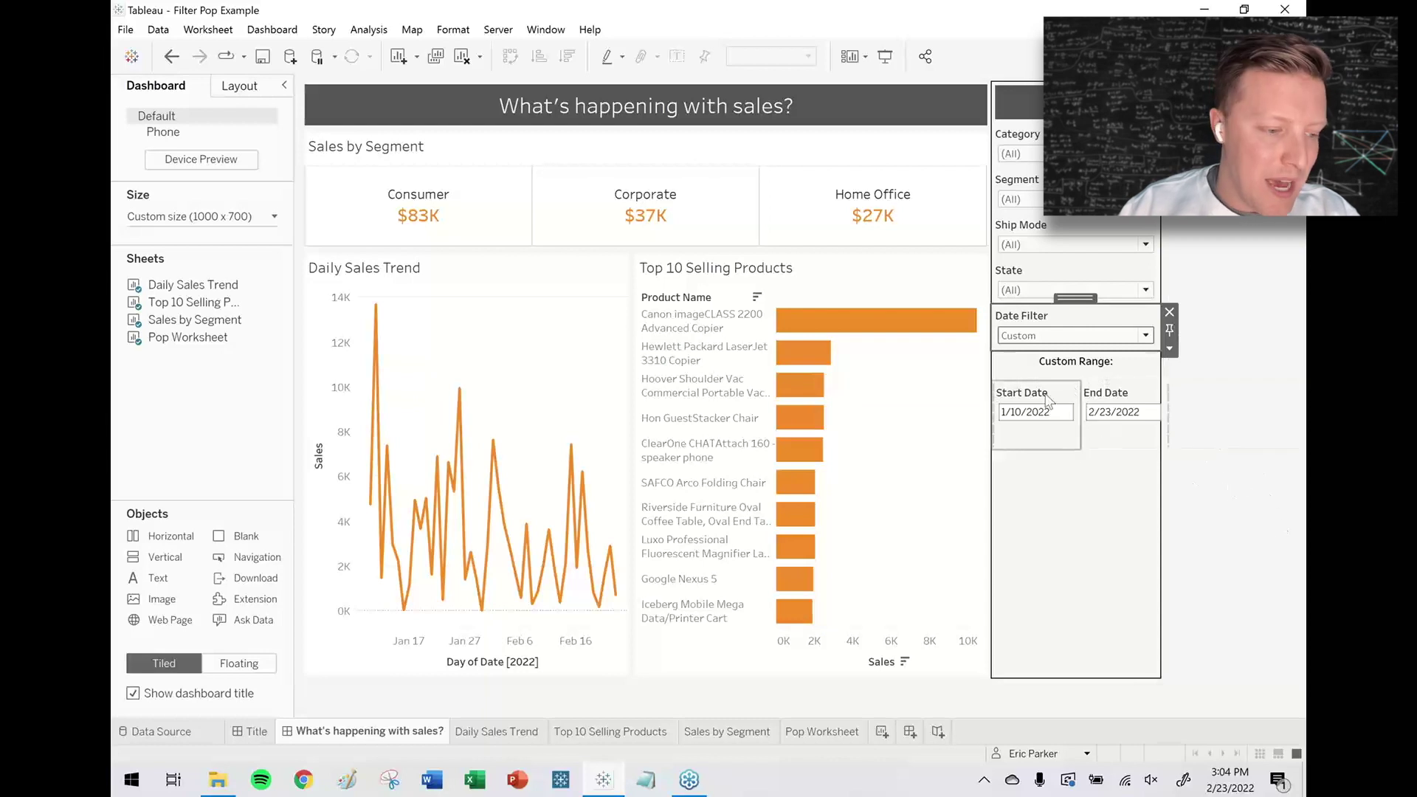
Step: Set the Start Date and End Date controls to 97 pixels wide each, keeping Date Filter on Custom
click(1033, 436)
click(1089, 427)
click(1134, 603)
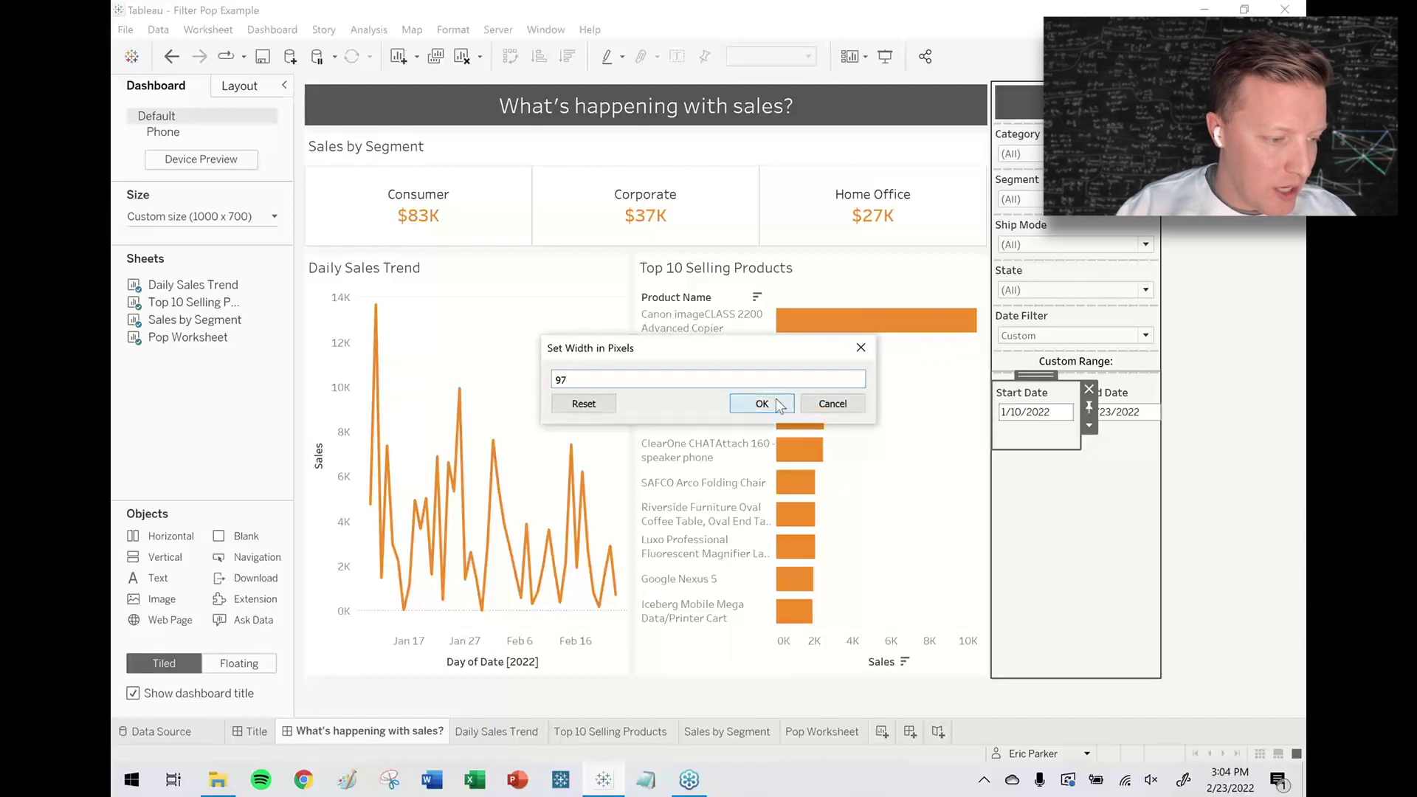
click(761, 403)
click(1114, 436)
click(1173, 426)
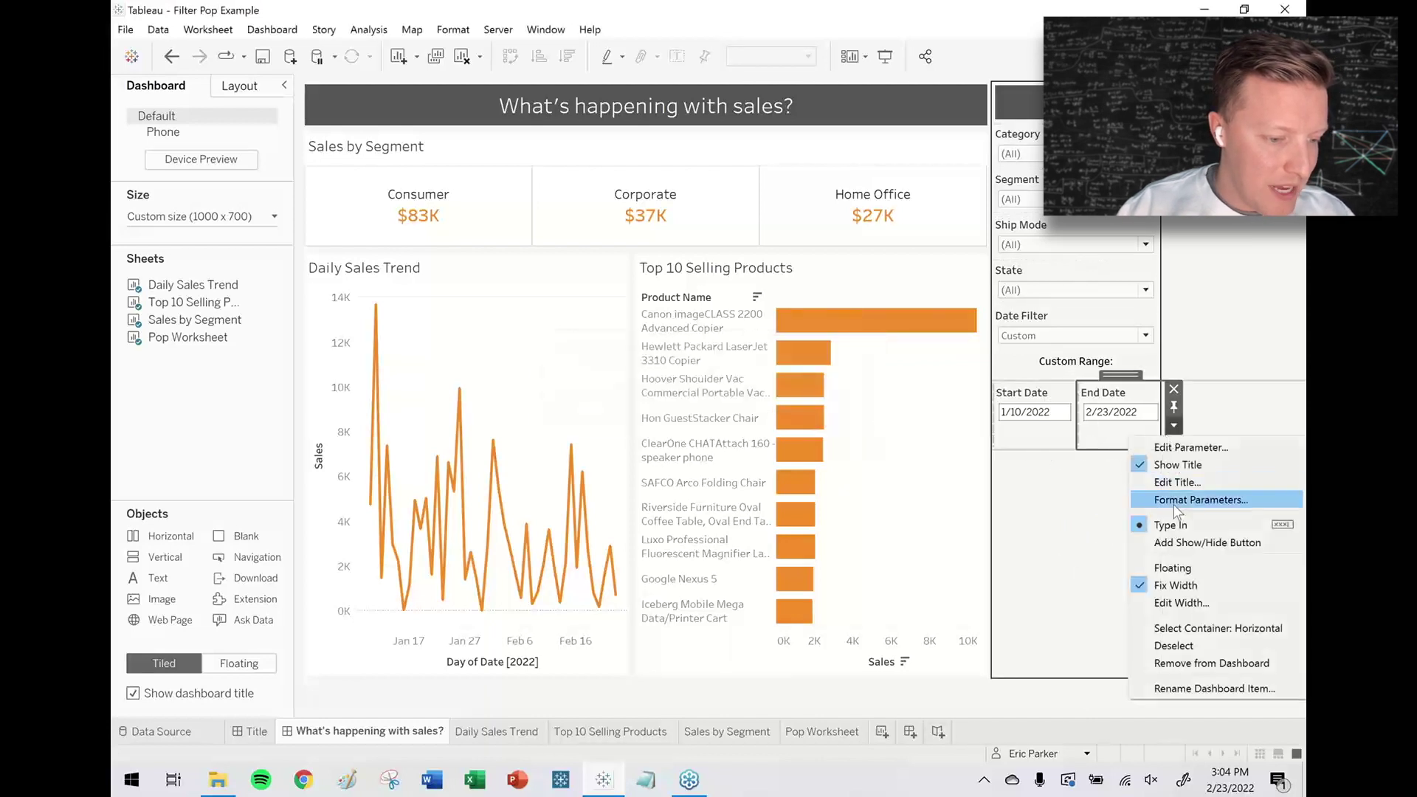
click(1180, 603)
text(9)
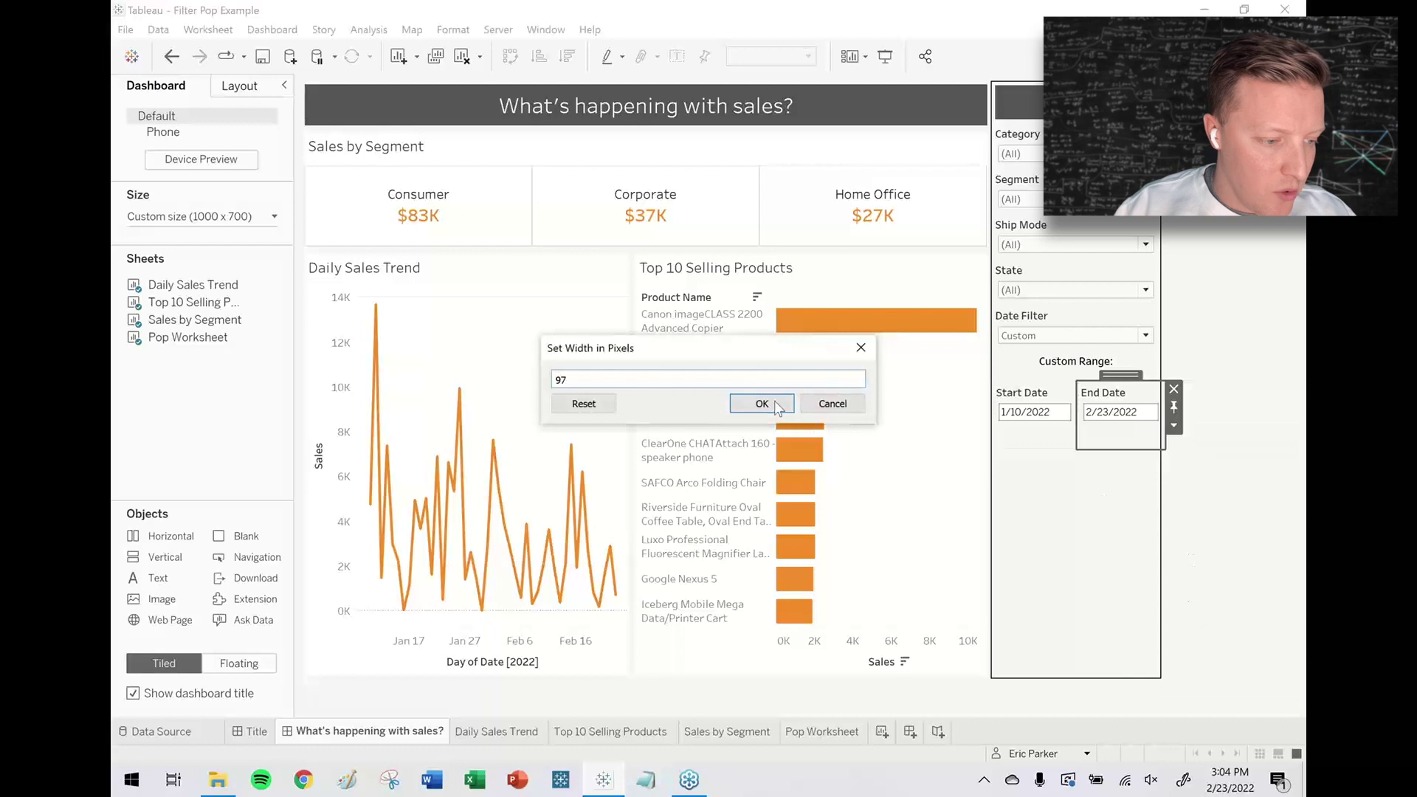
text(7)
click(762, 404)
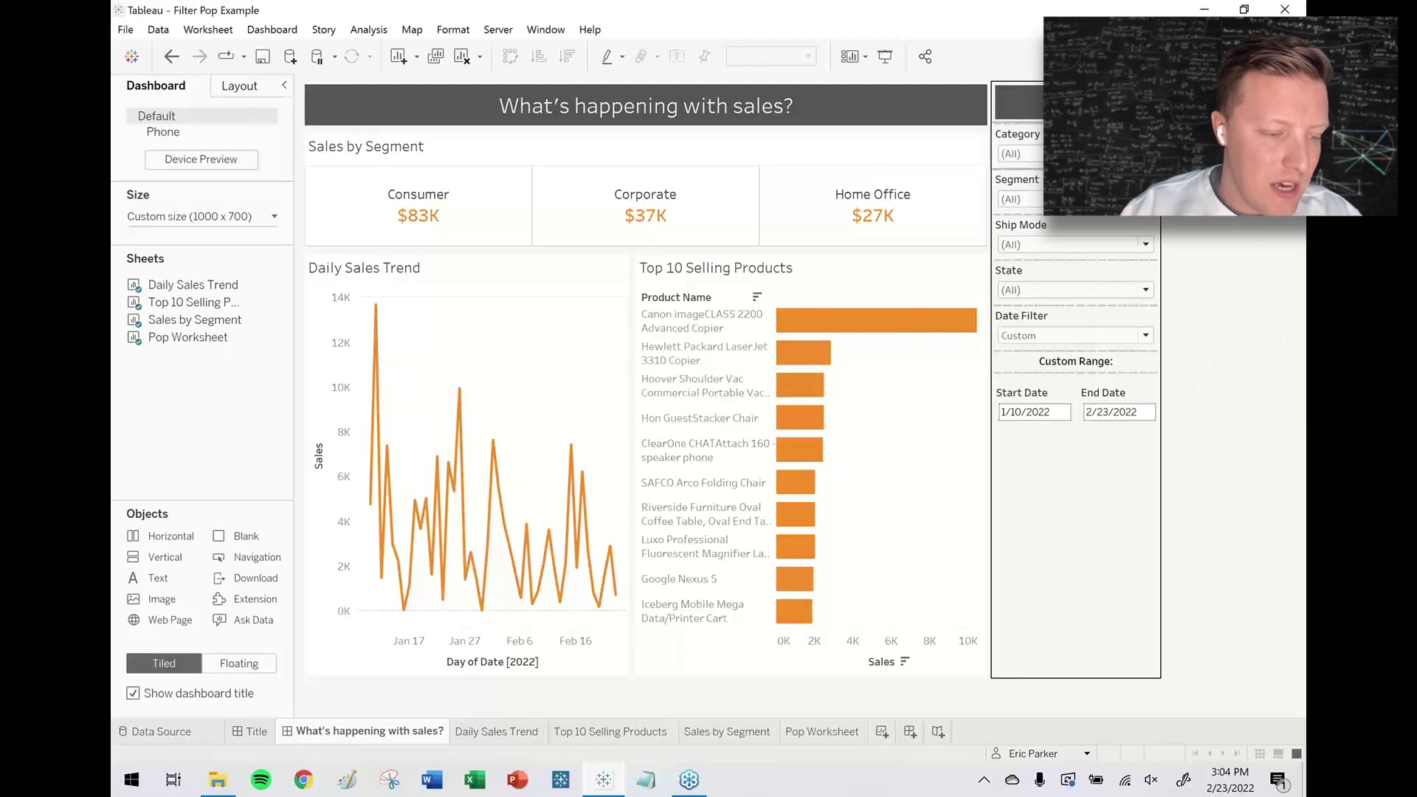
click(1100, 336)
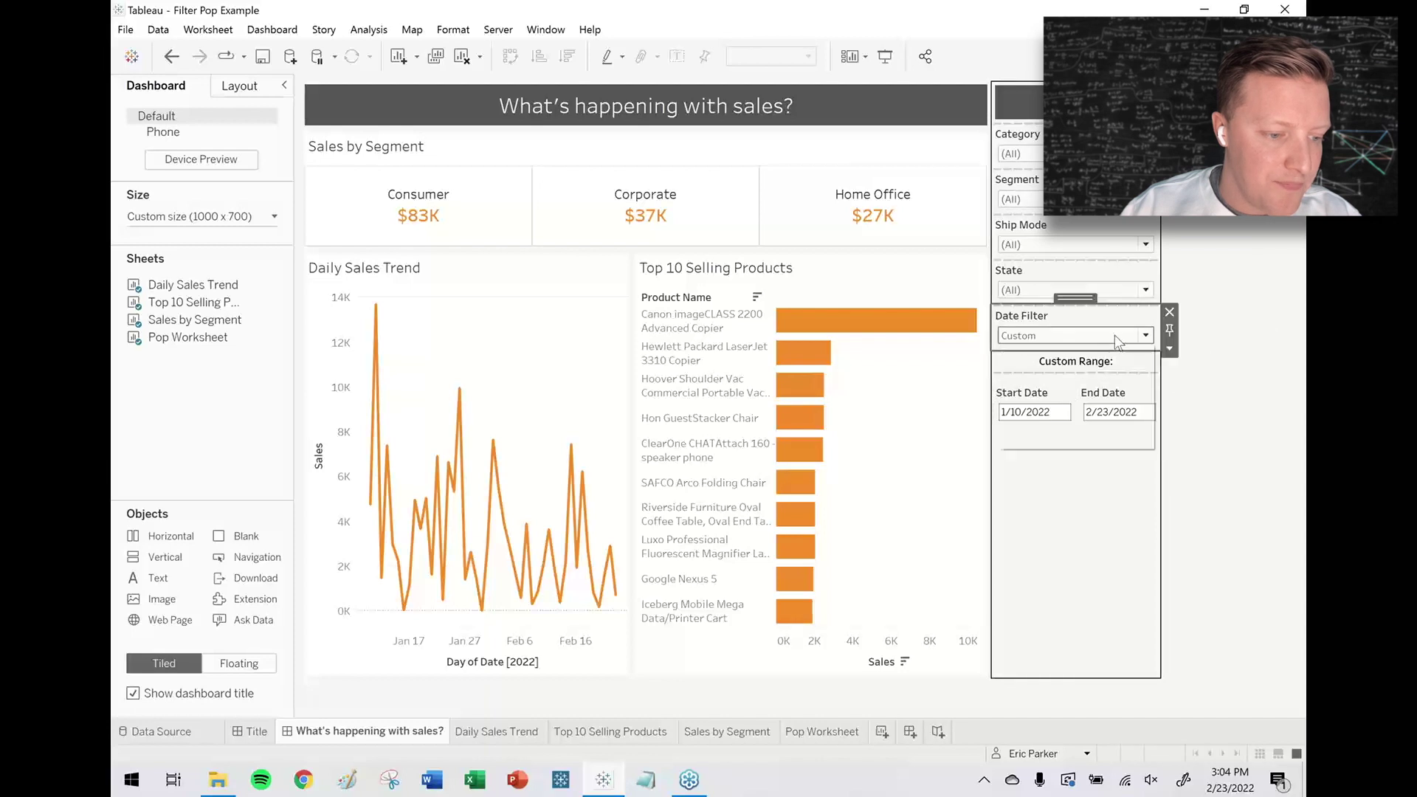
key(Escape)
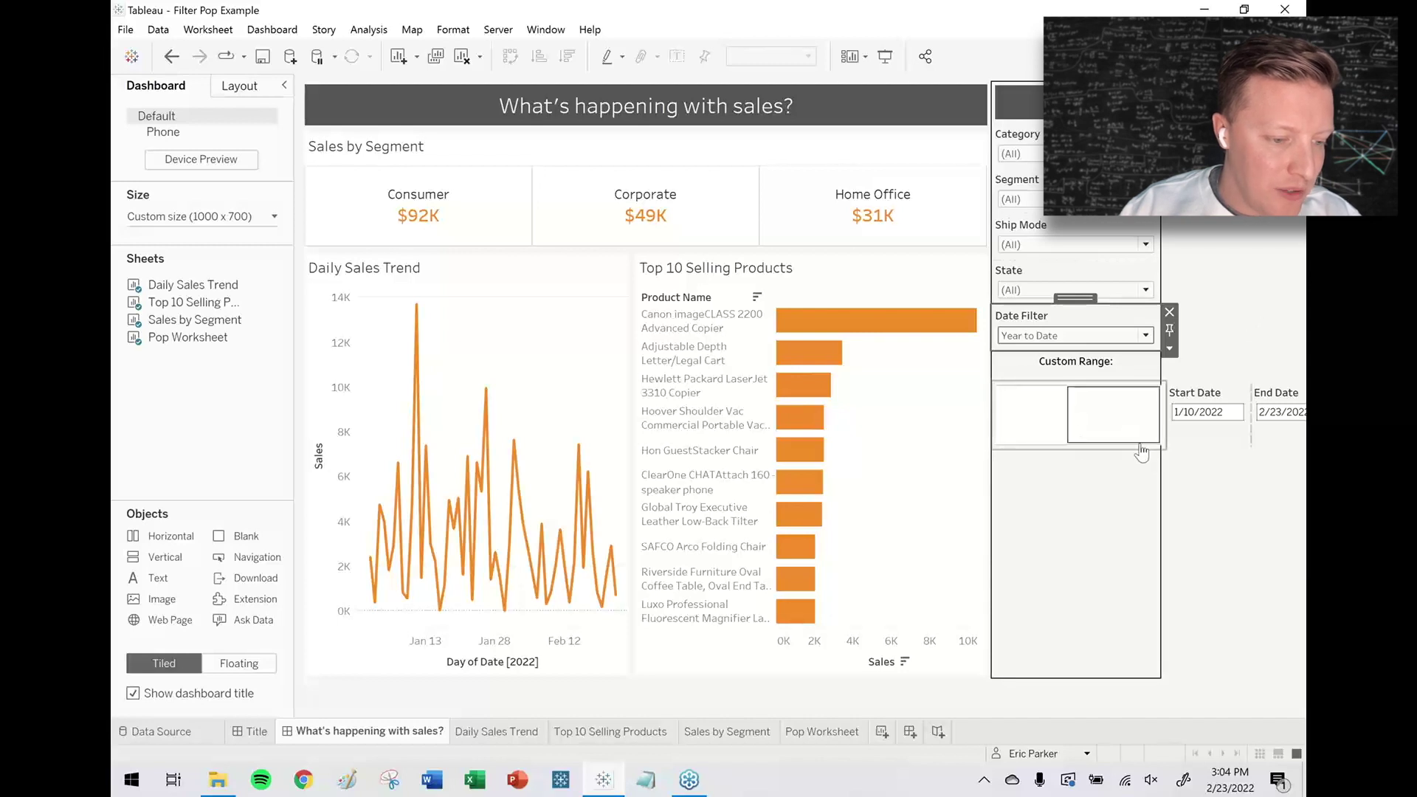
Step: Set the empty worksheet's Default Worksheet shading to None
click(1130, 423)
right_click(1129, 420)
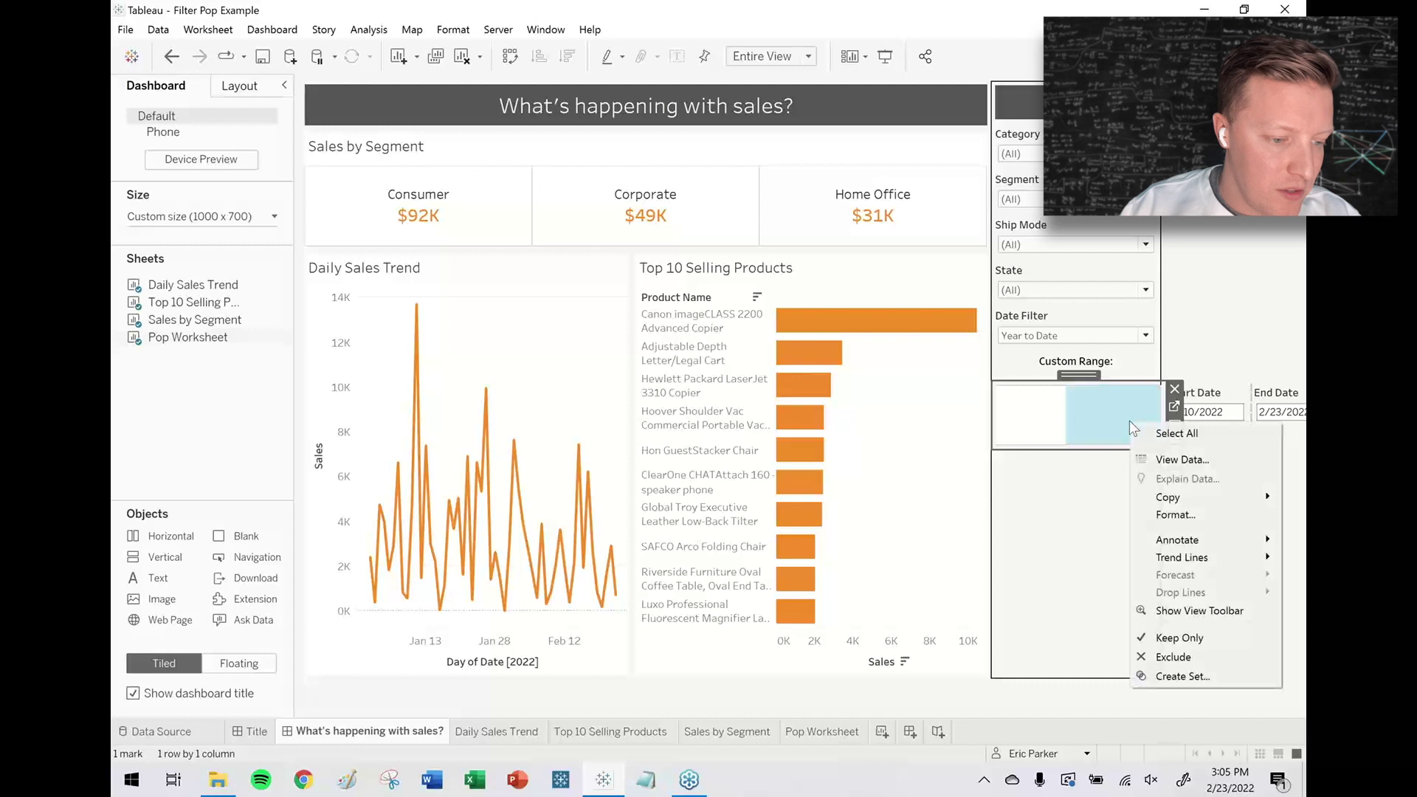
click(1185, 516)
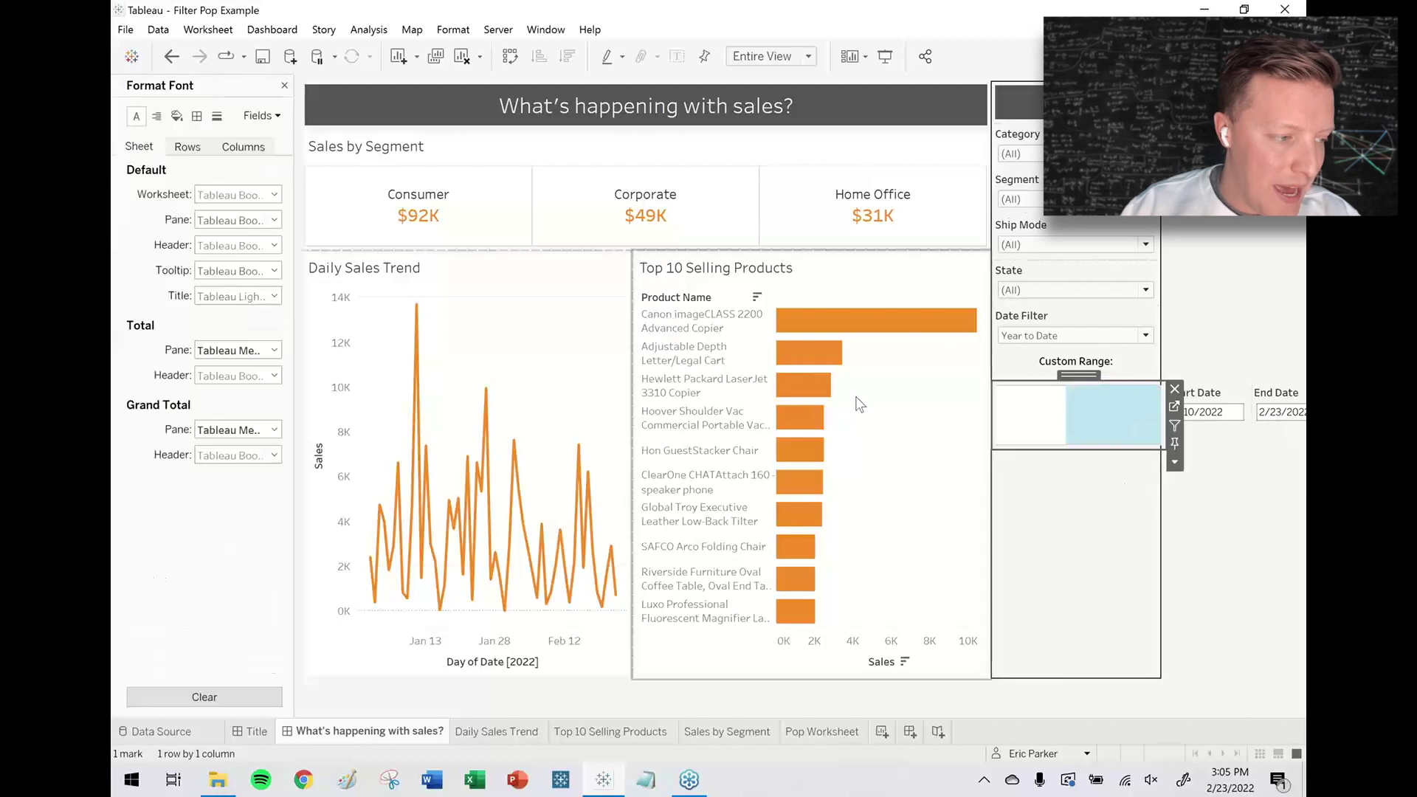
click(178, 116)
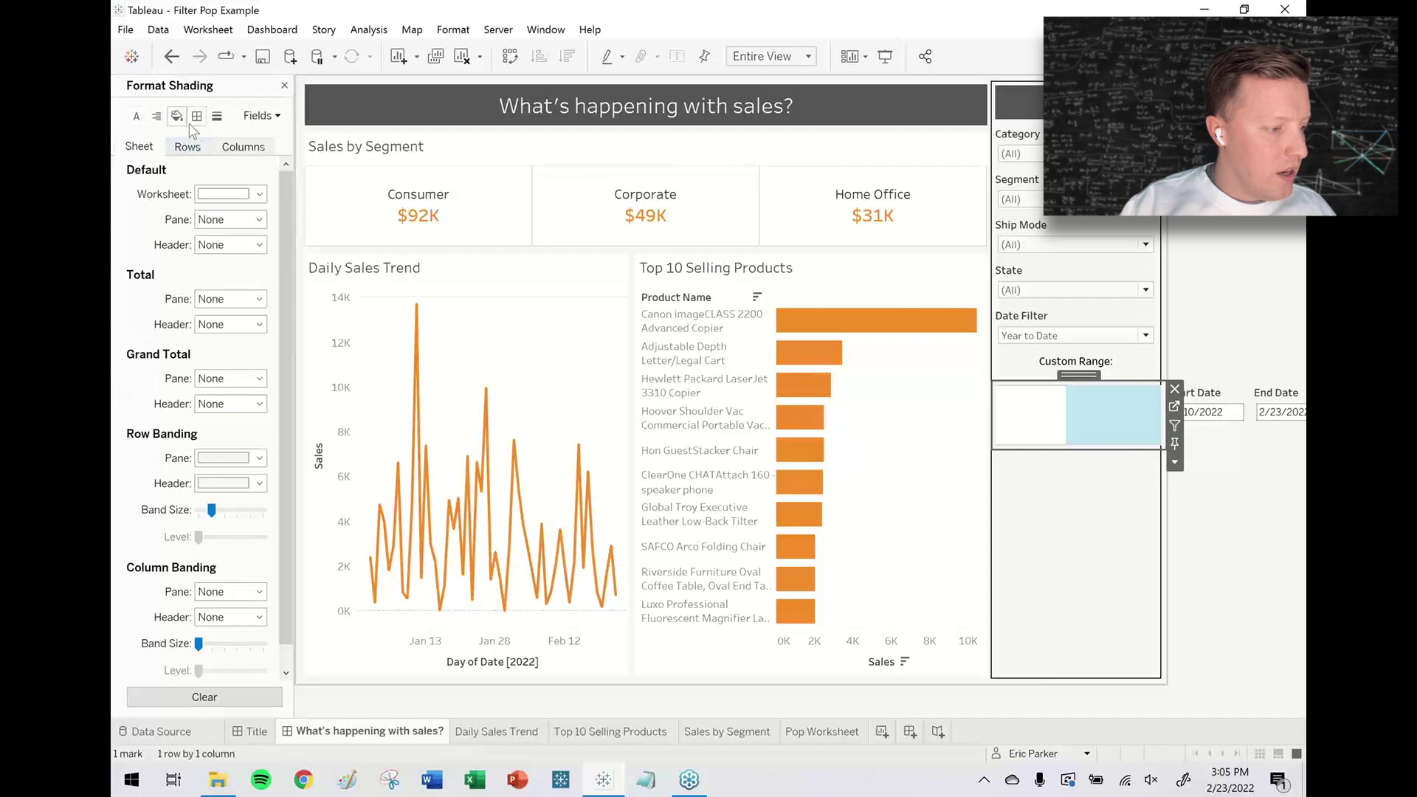
click(229, 194)
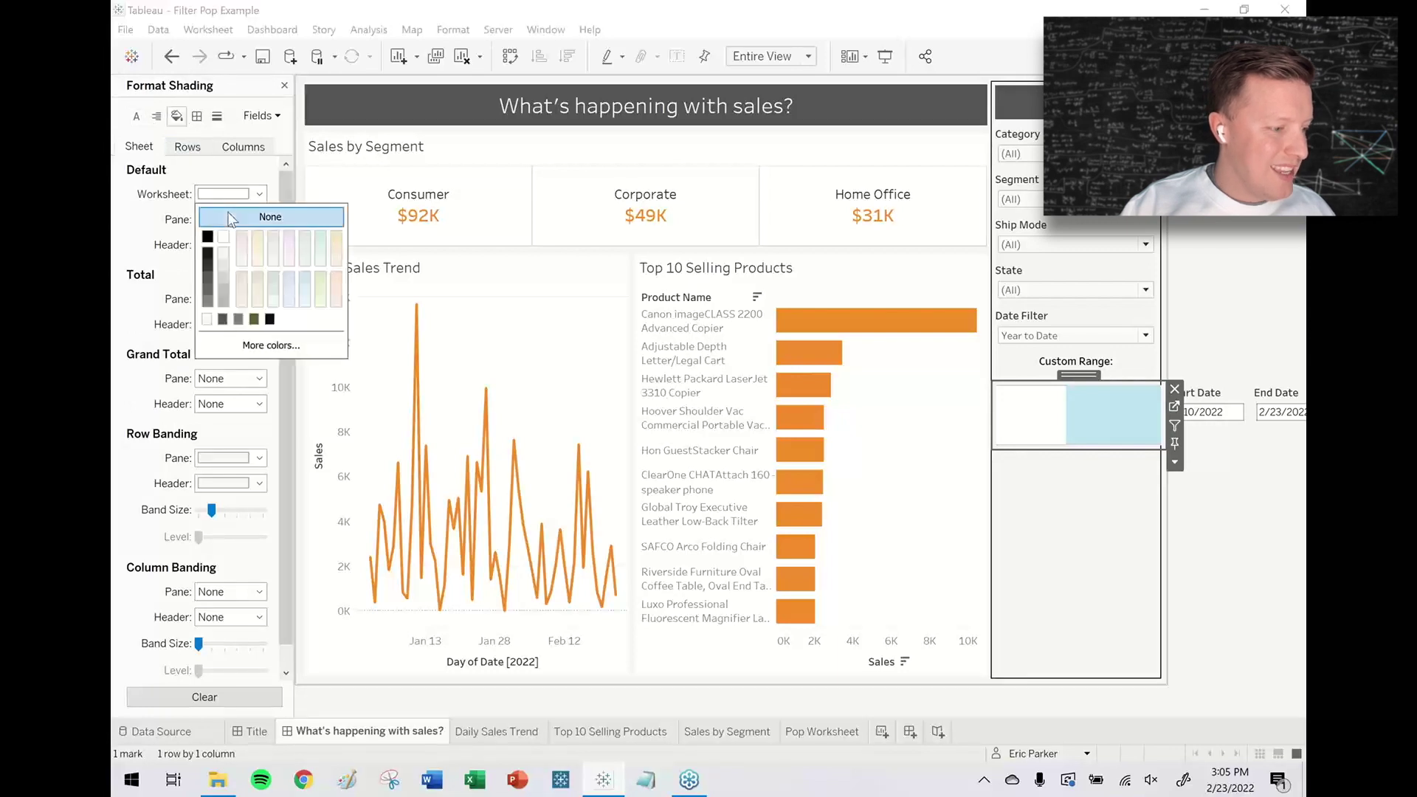
click(227, 214)
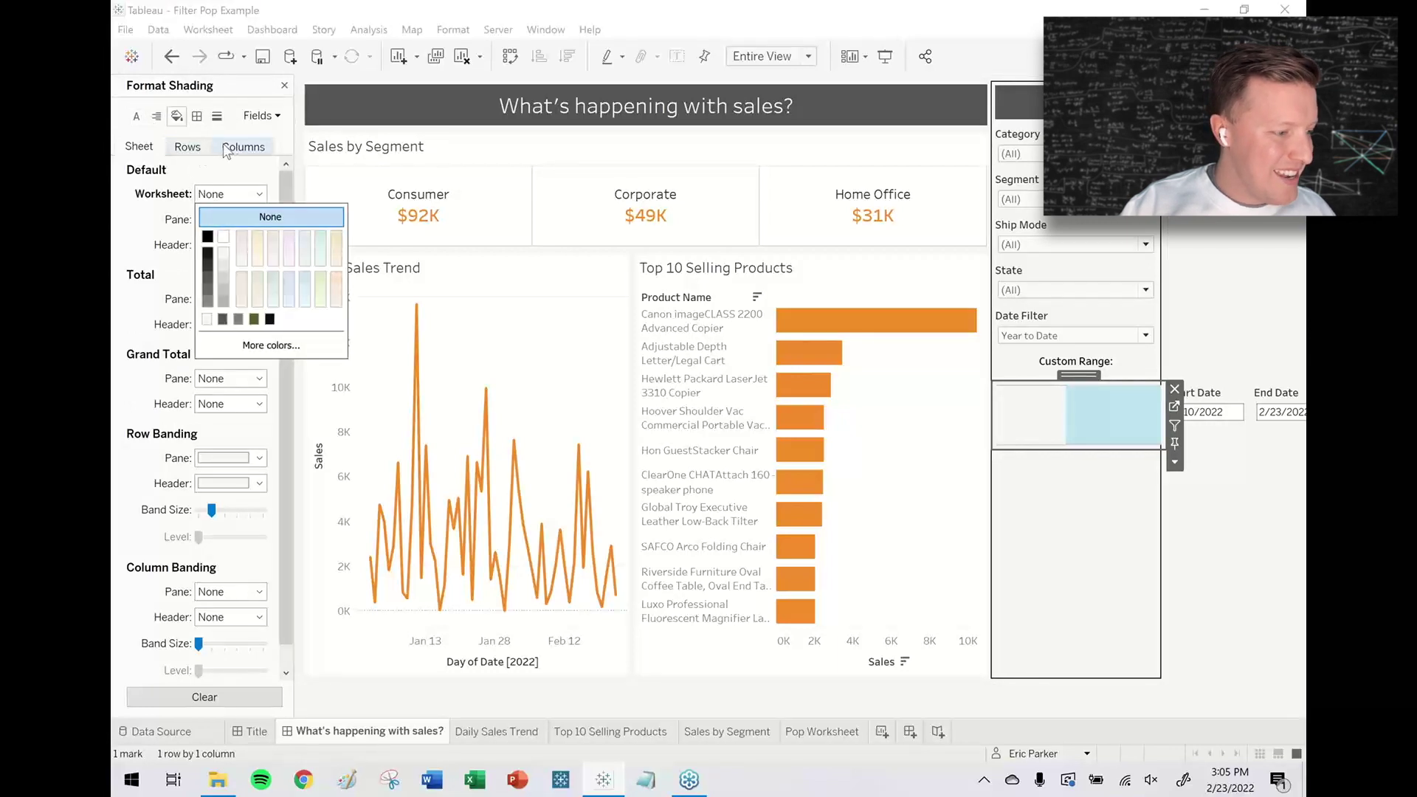
Step: Check the worksheet's Lines and Borders settings, then set the Date Filter to Custom
click(218, 118)
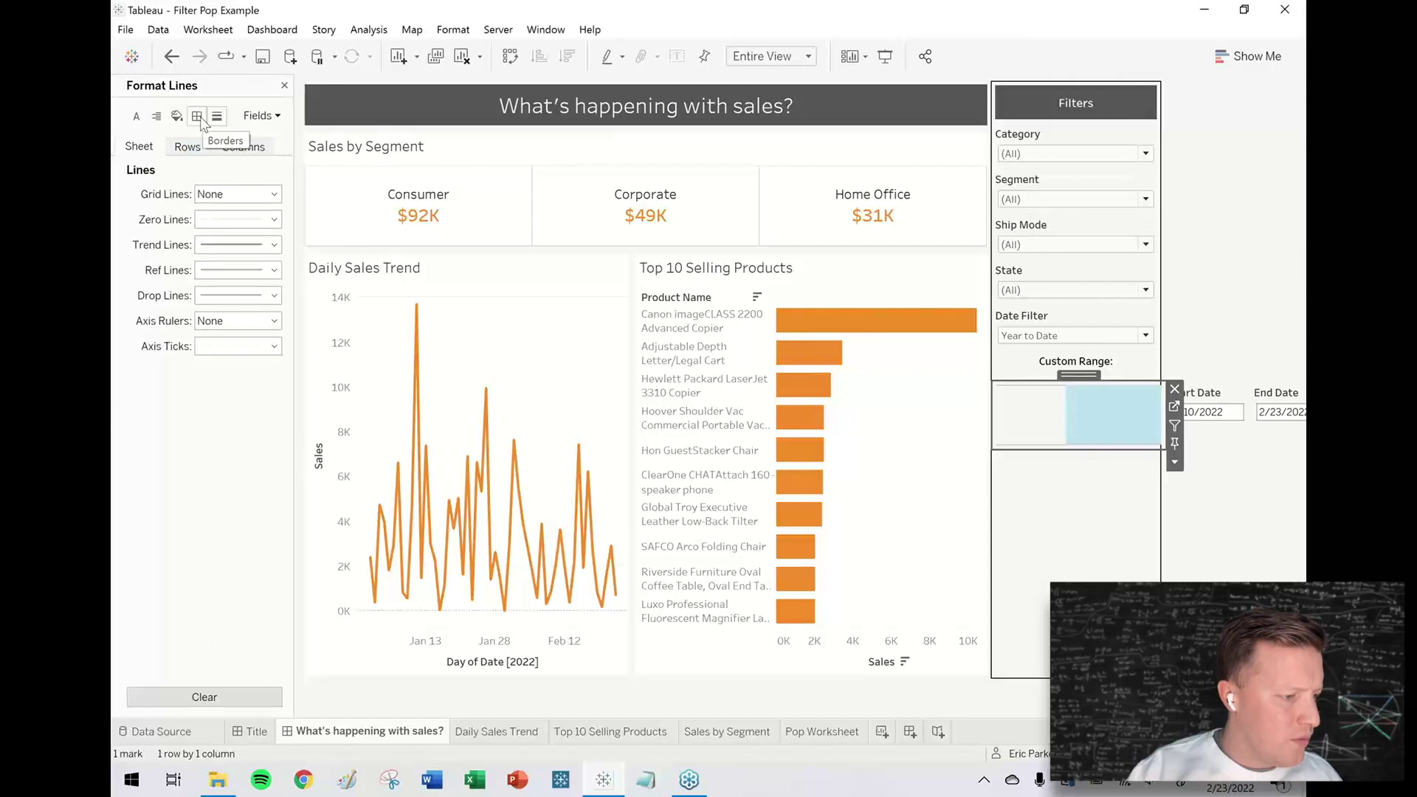
click(197, 116)
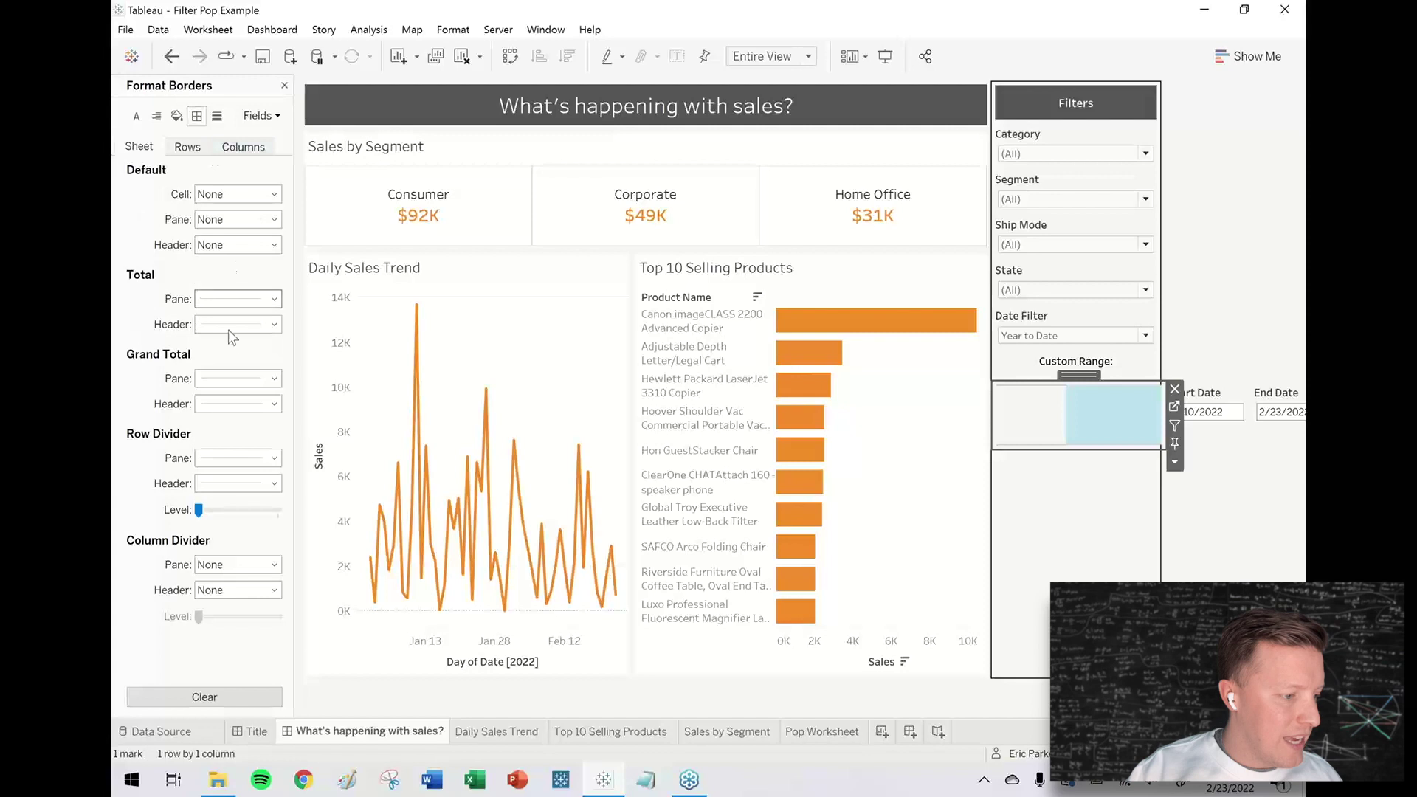
click(238, 458)
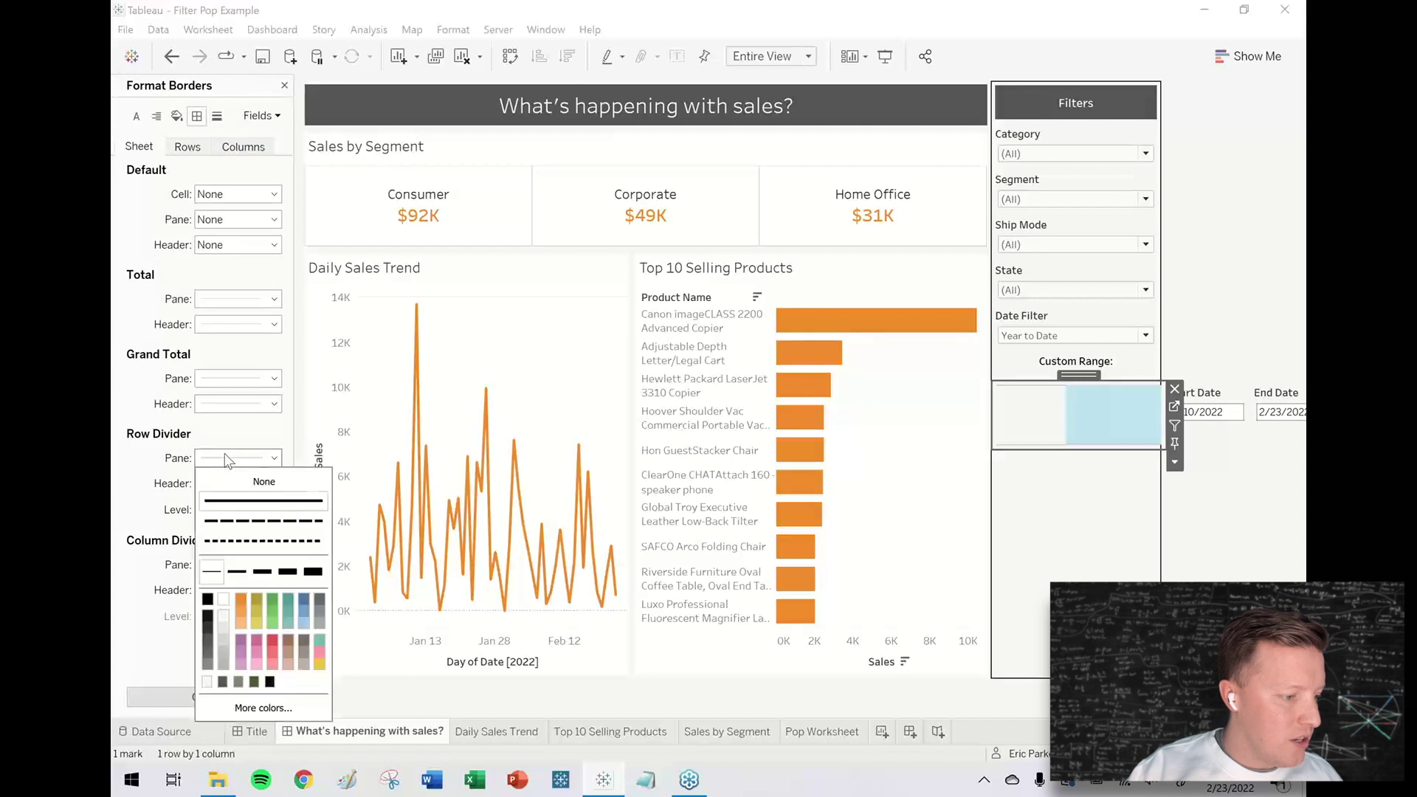
click(1229, 267)
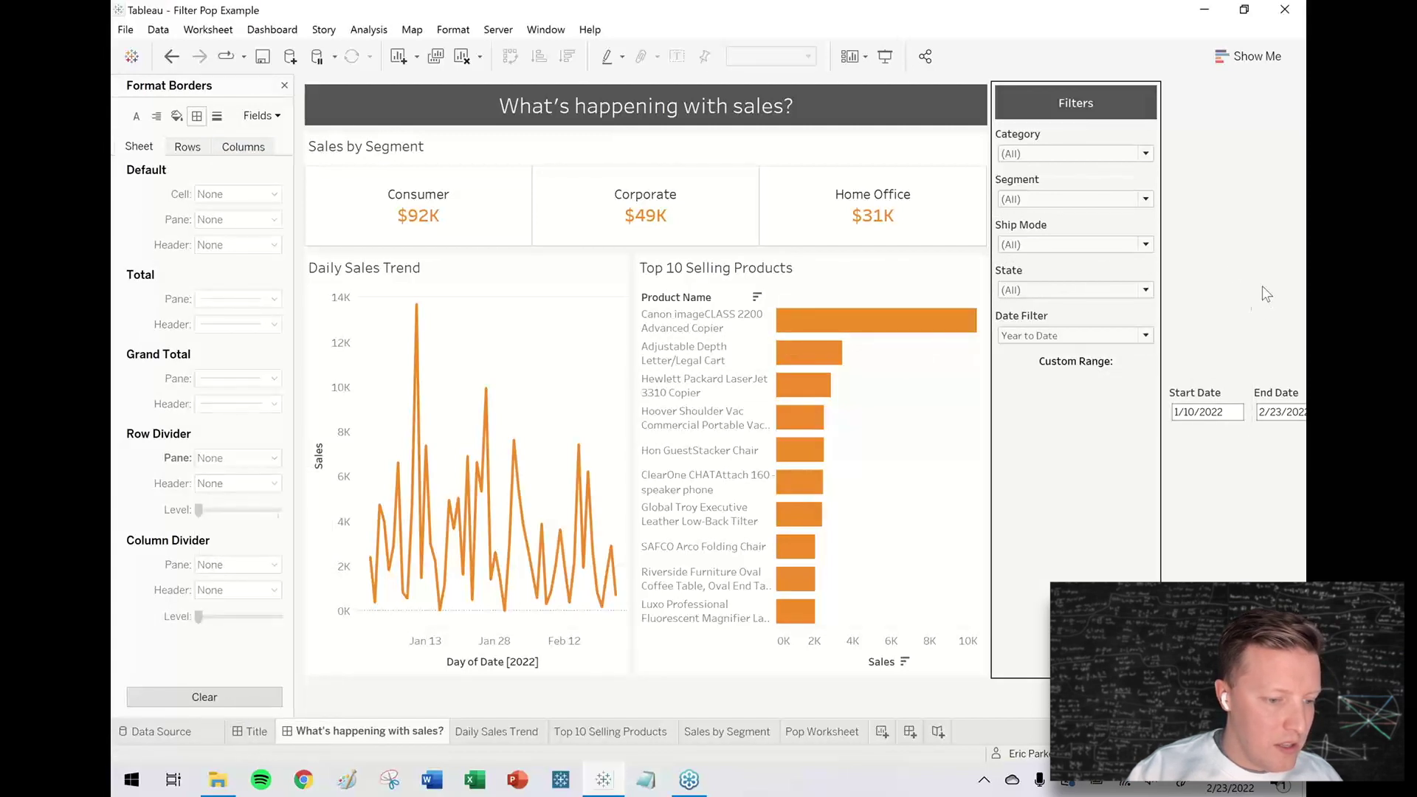
click(844, 94)
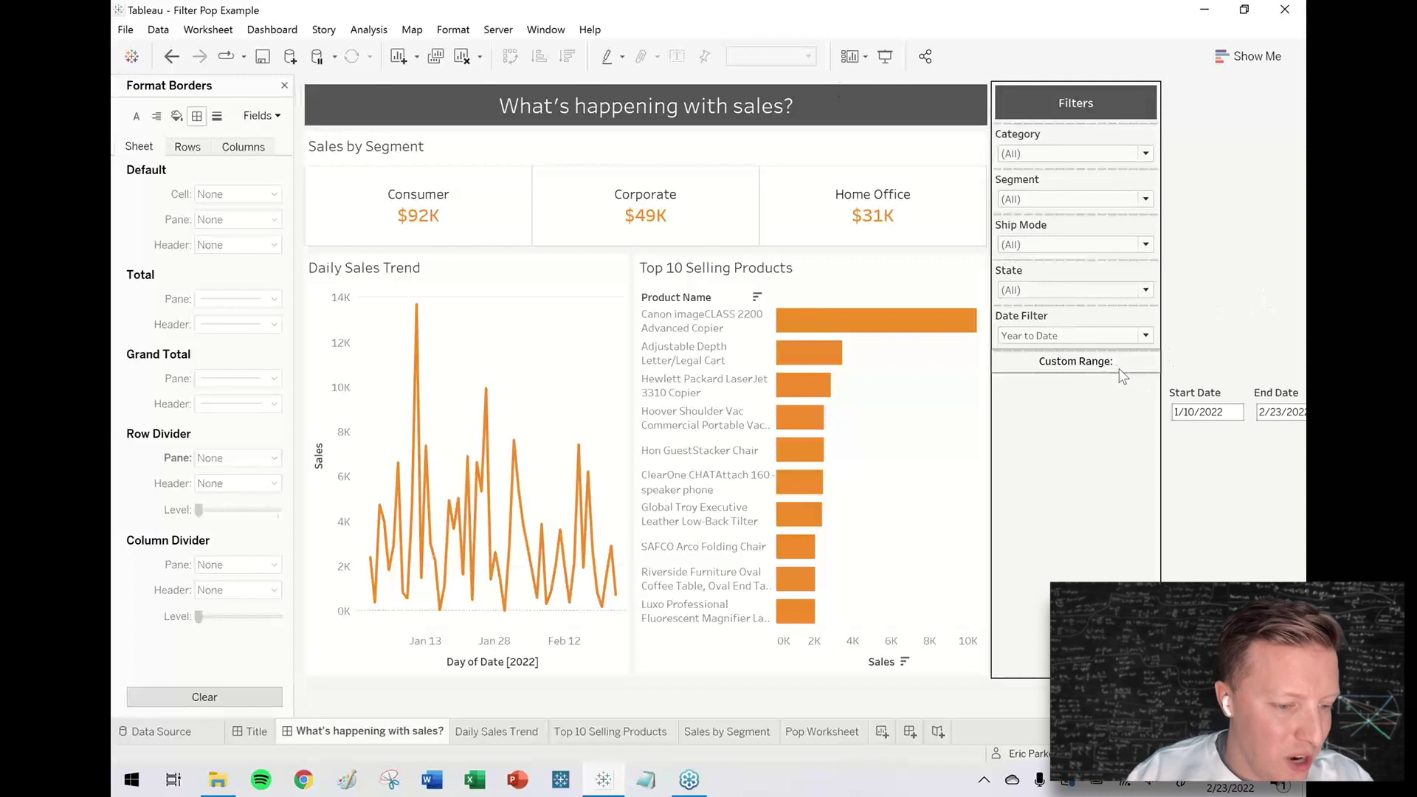
click(1040, 335)
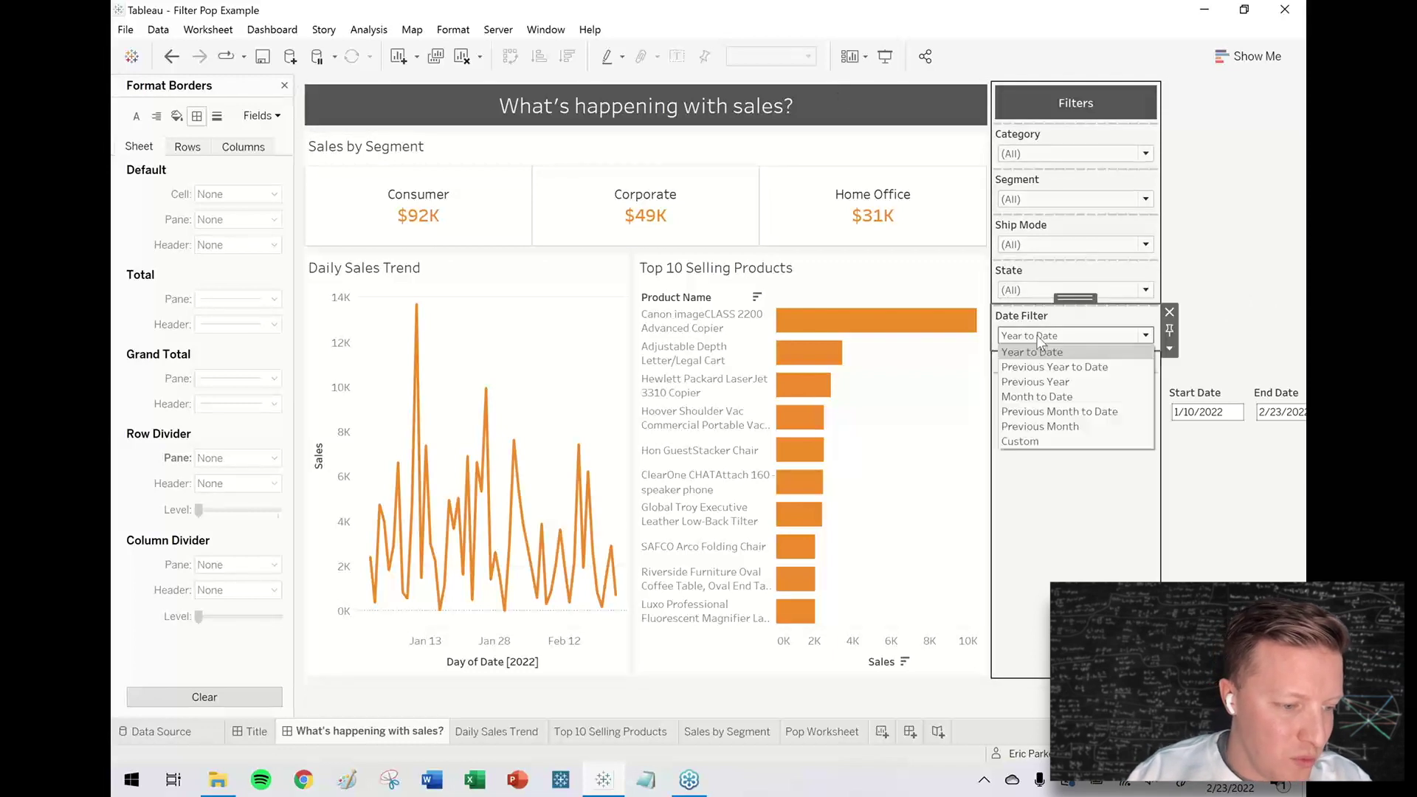
click(1029, 441)
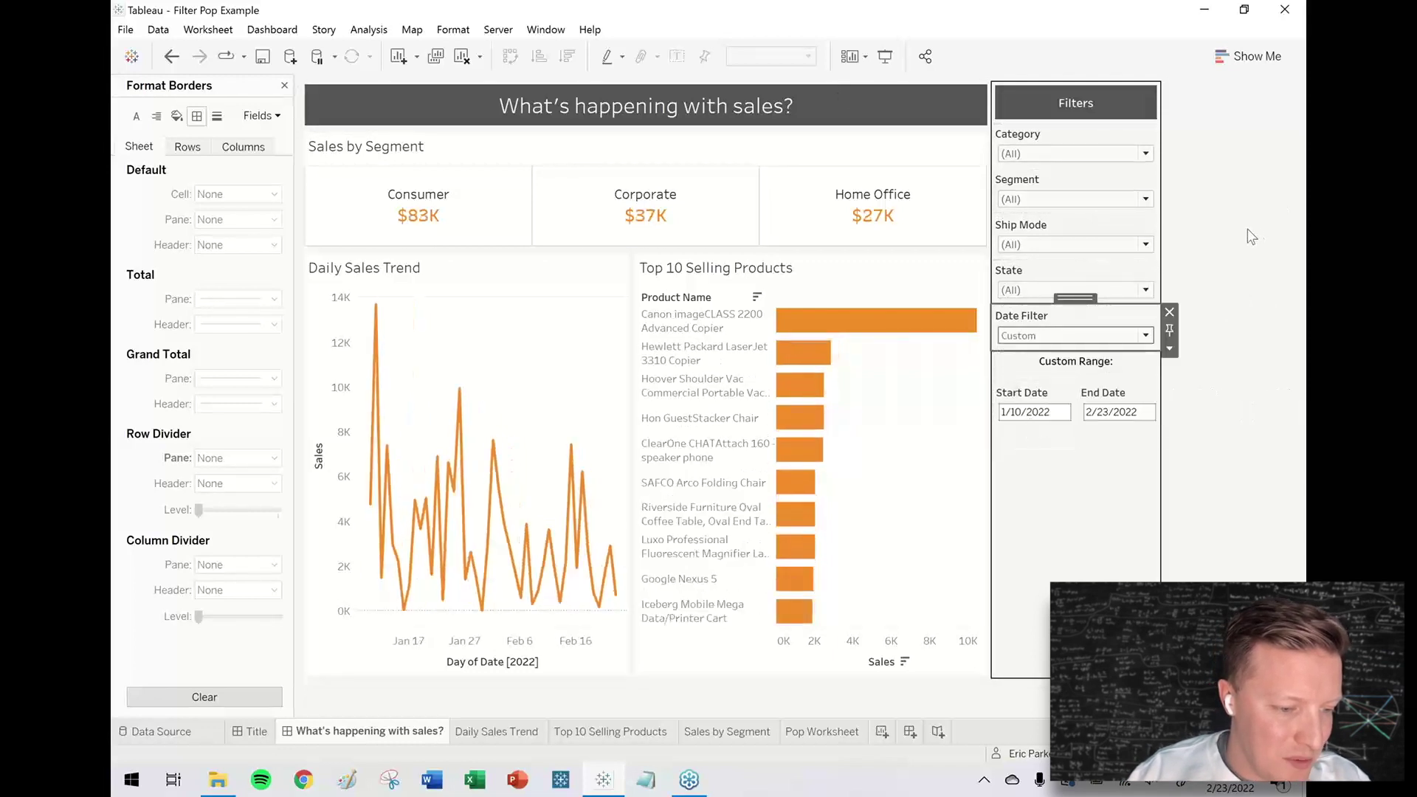
click(1090, 336)
click(1090, 340)
key(Home)
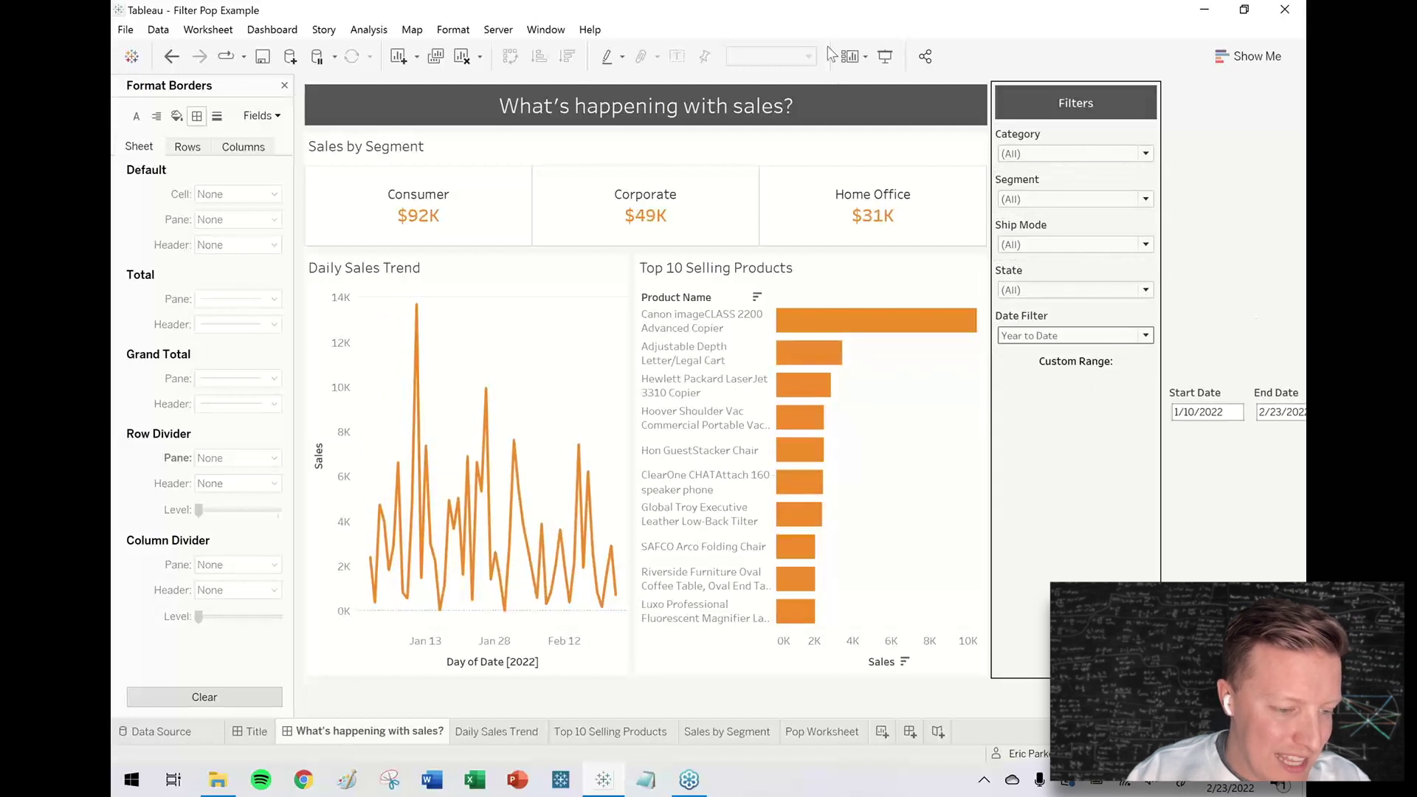
click(886, 59)
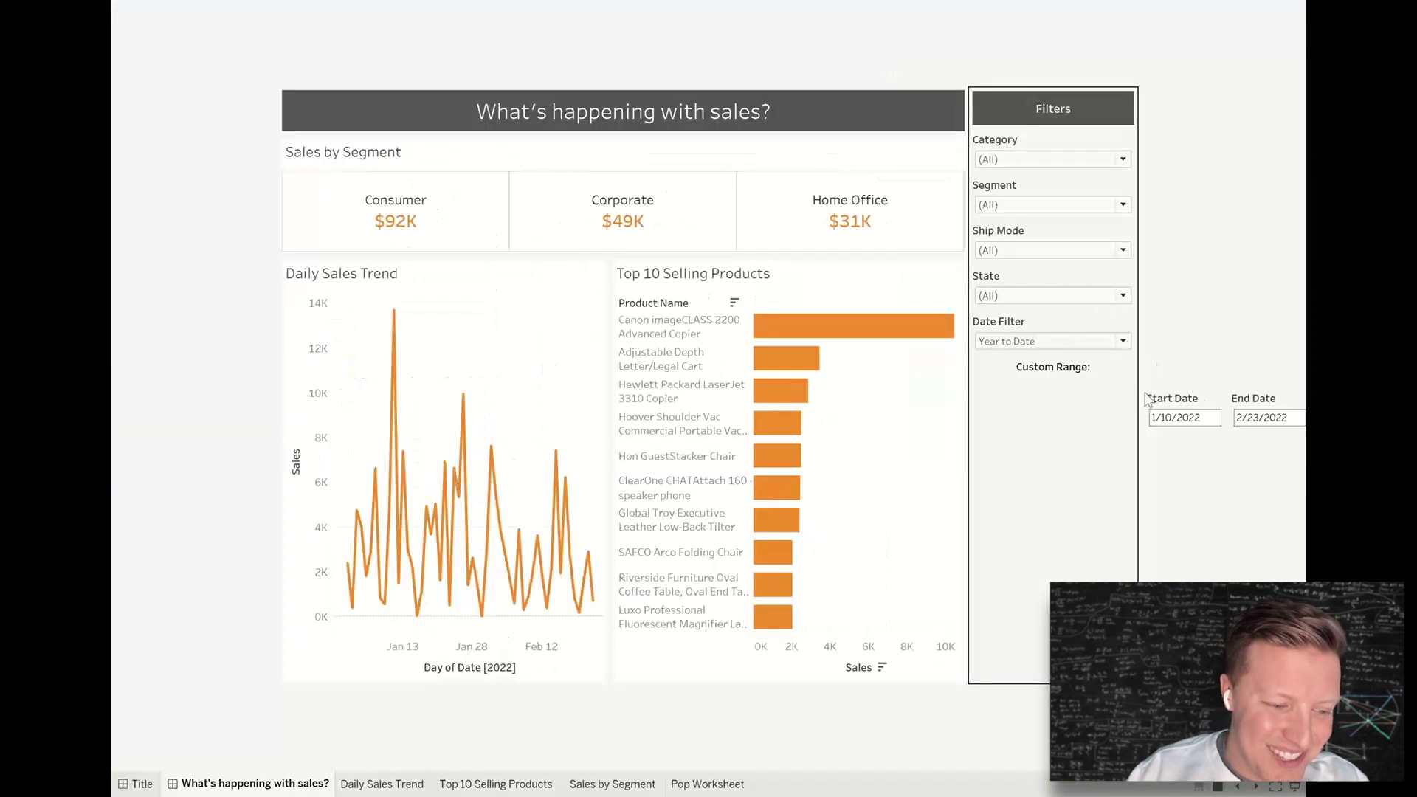
click(1180, 416)
click(1200, 356)
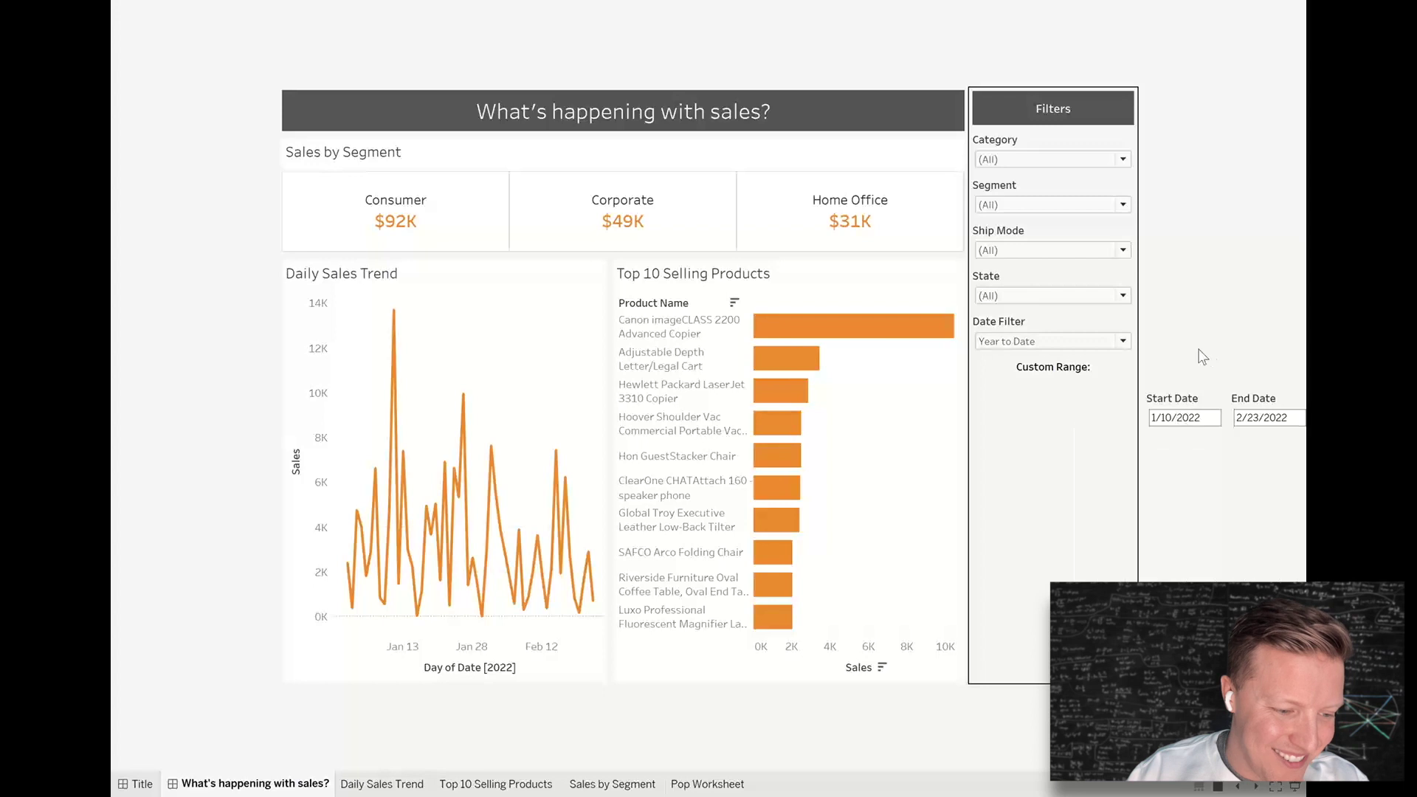
click(1099, 342)
click(1073, 446)
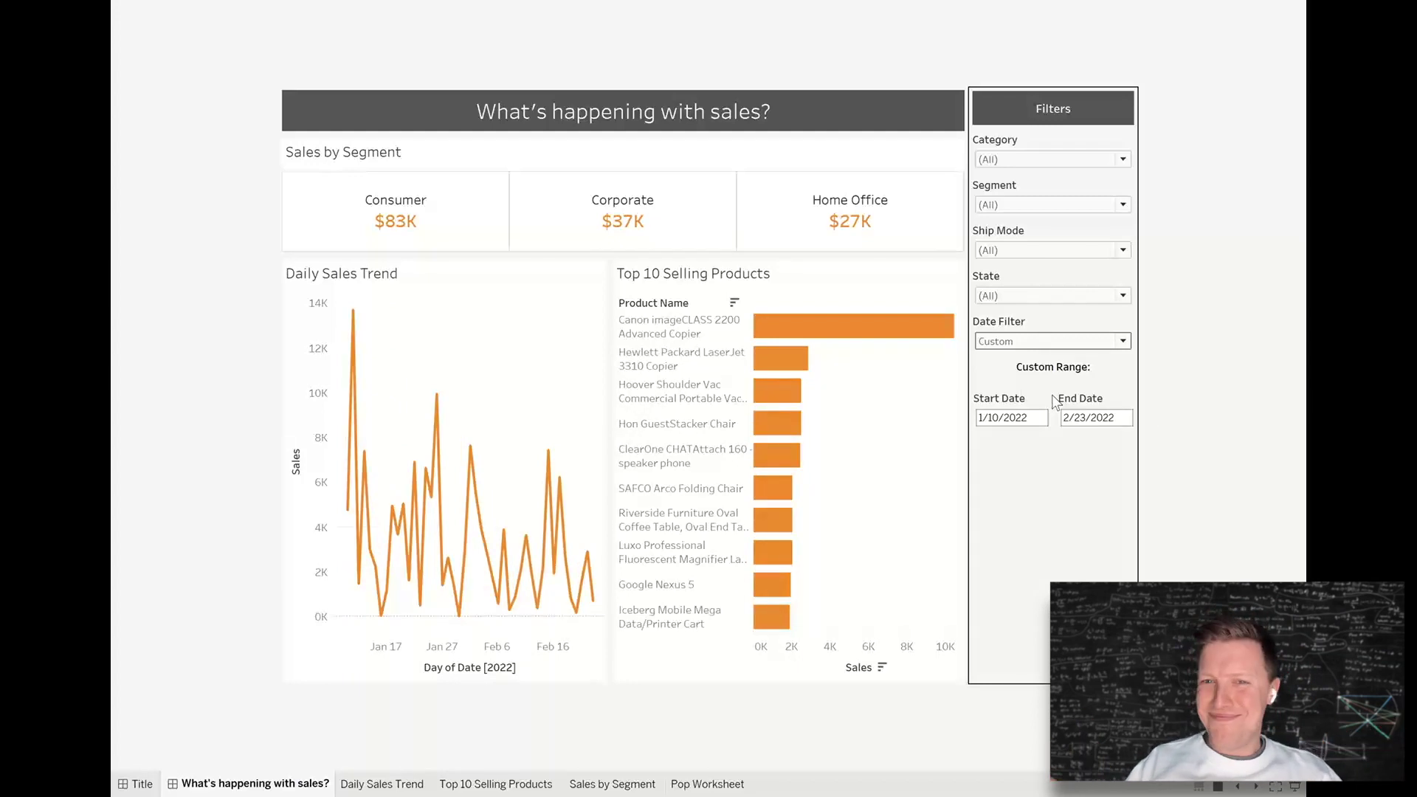
click(1016, 341)
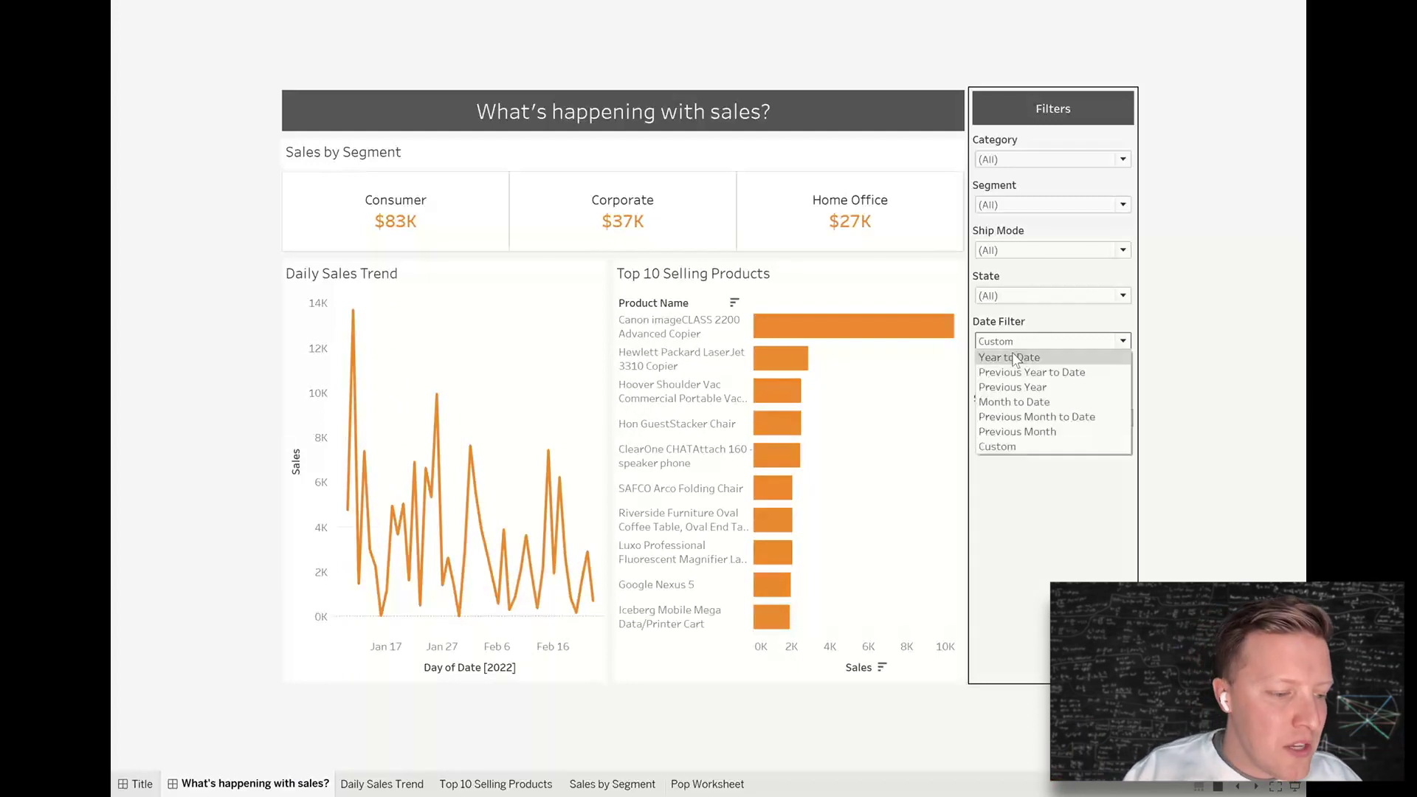
click(1016, 357)
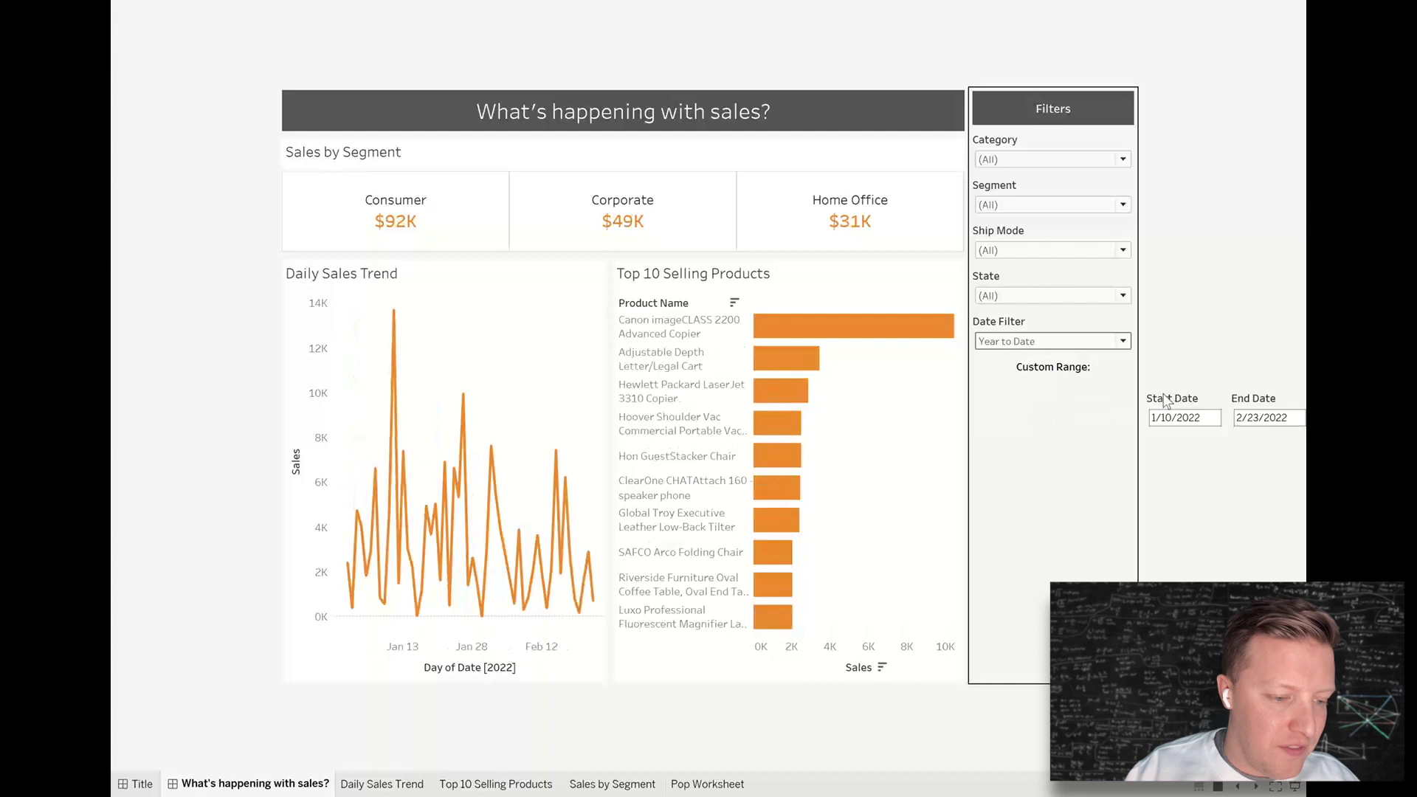
key(Escape)
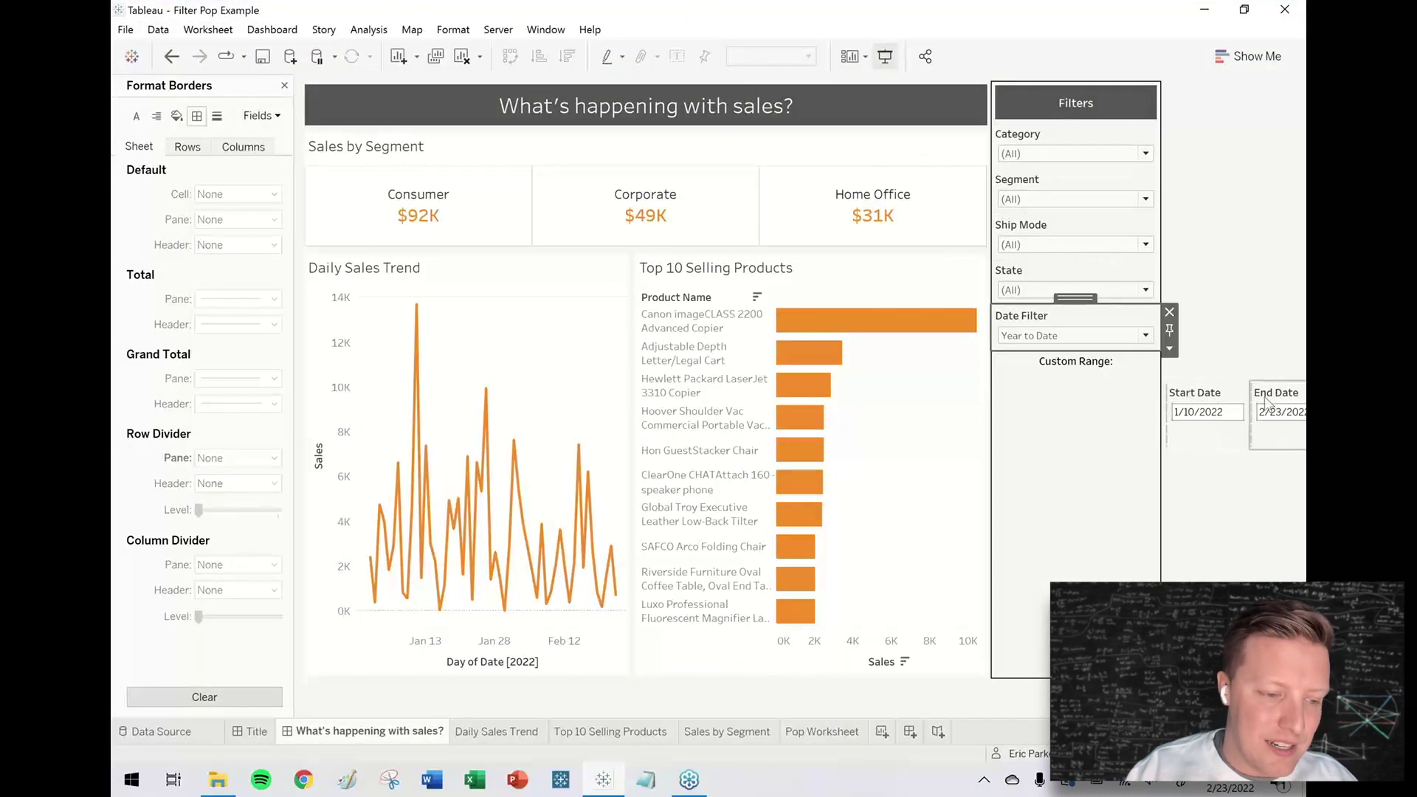
Step: Add a floating Blank sized to cover the Start and End Date boxes
click(284, 85)
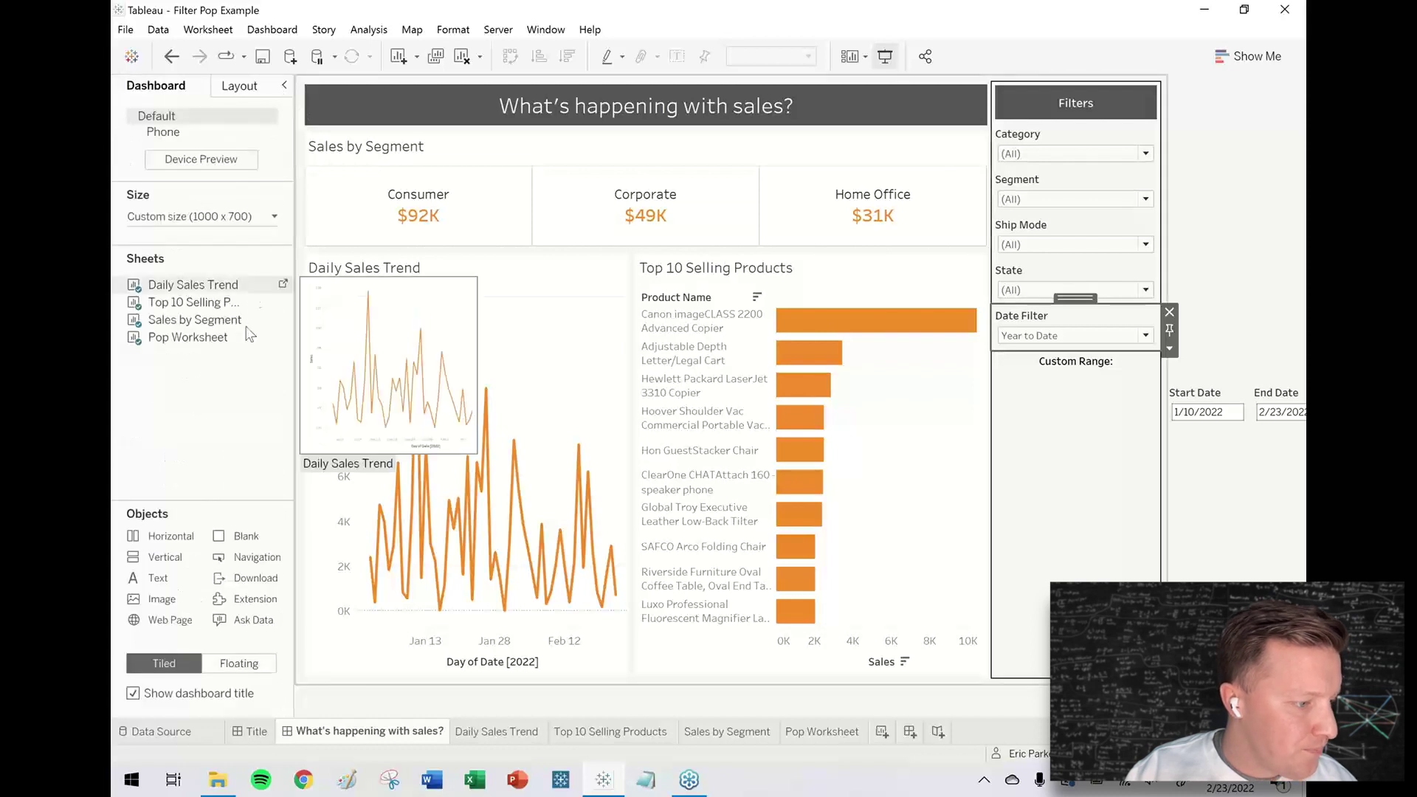
click(239, 663)
drag(244, 536, 1037, 380)
drag(1019, 584, 1162, 435)
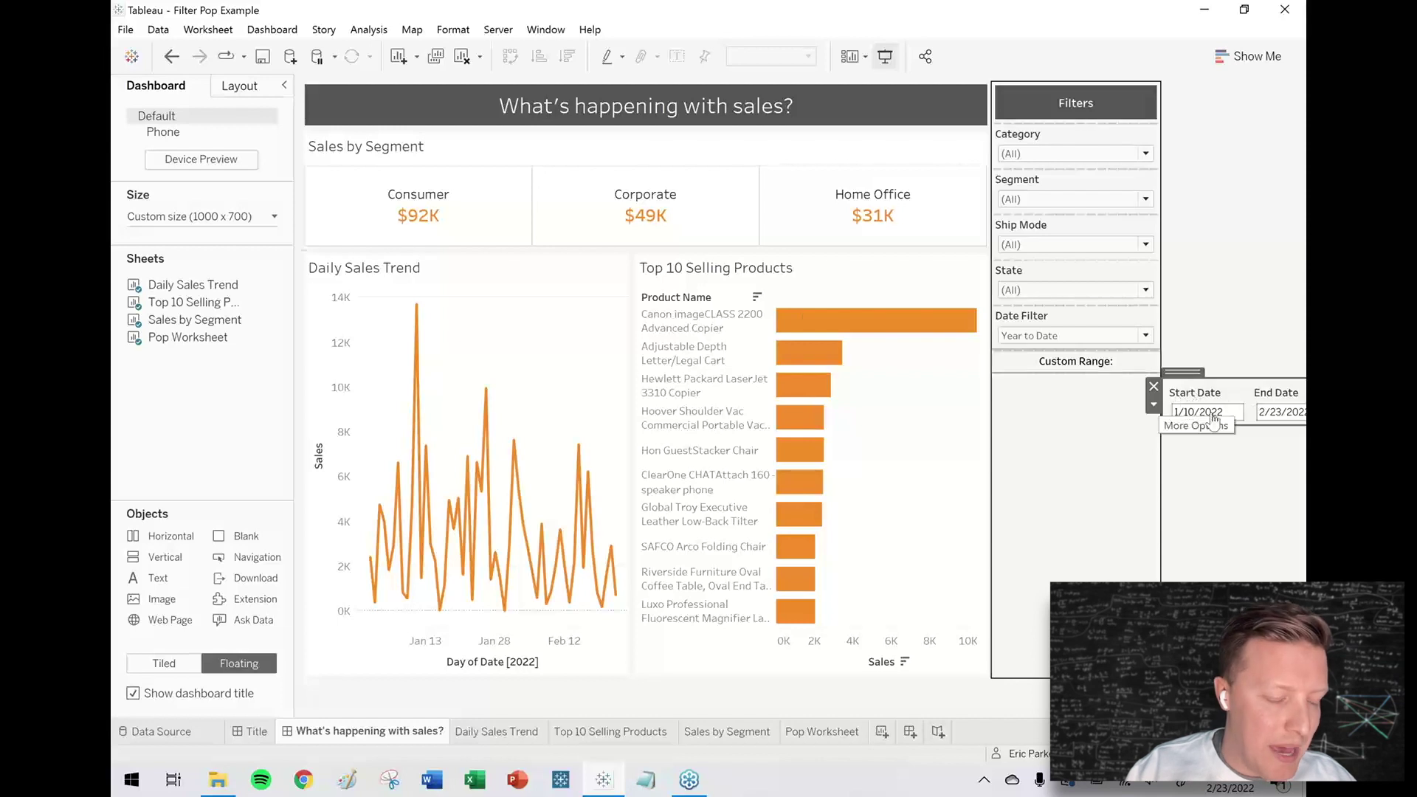
Step: Give the floating blank a solid white Layout background
click(233, 88)
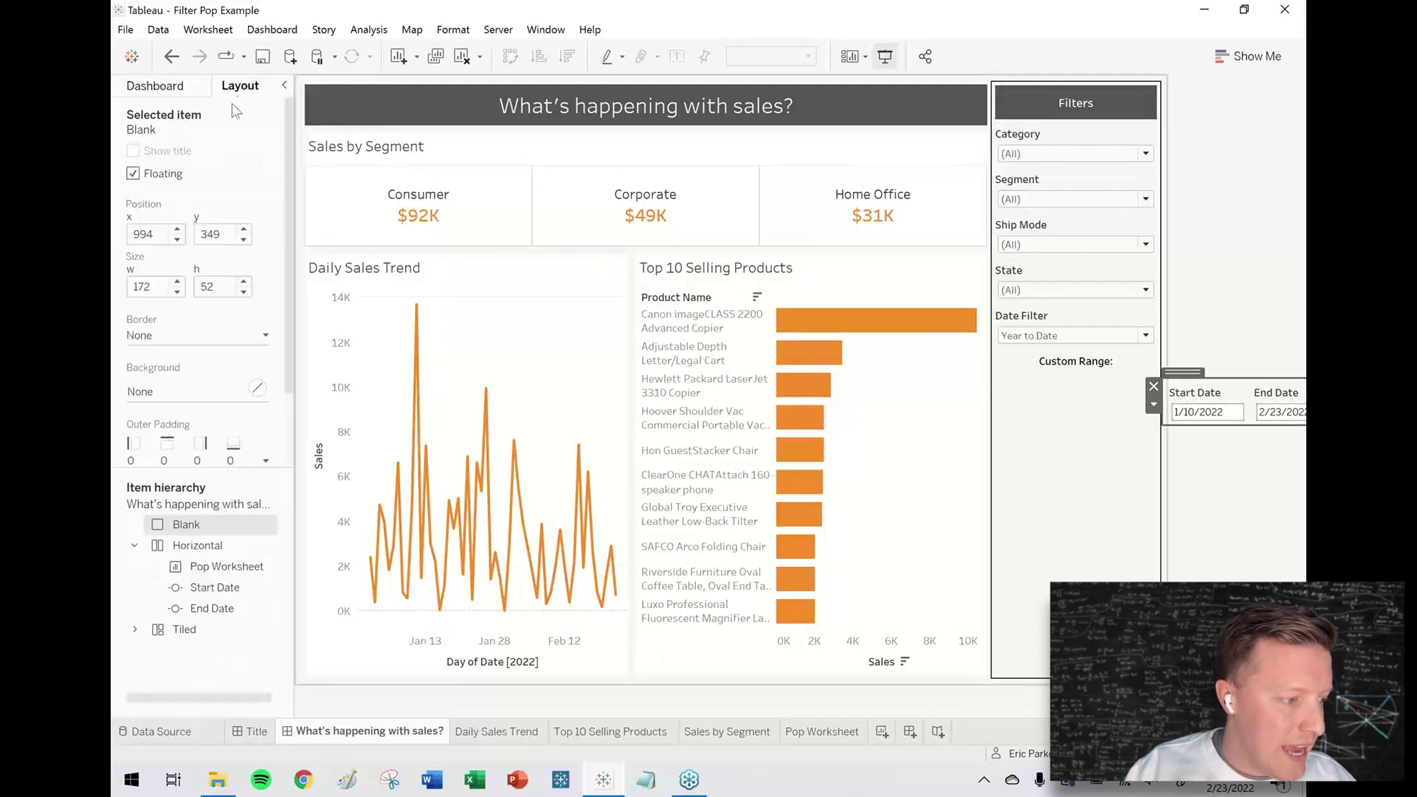
click(160, 394)
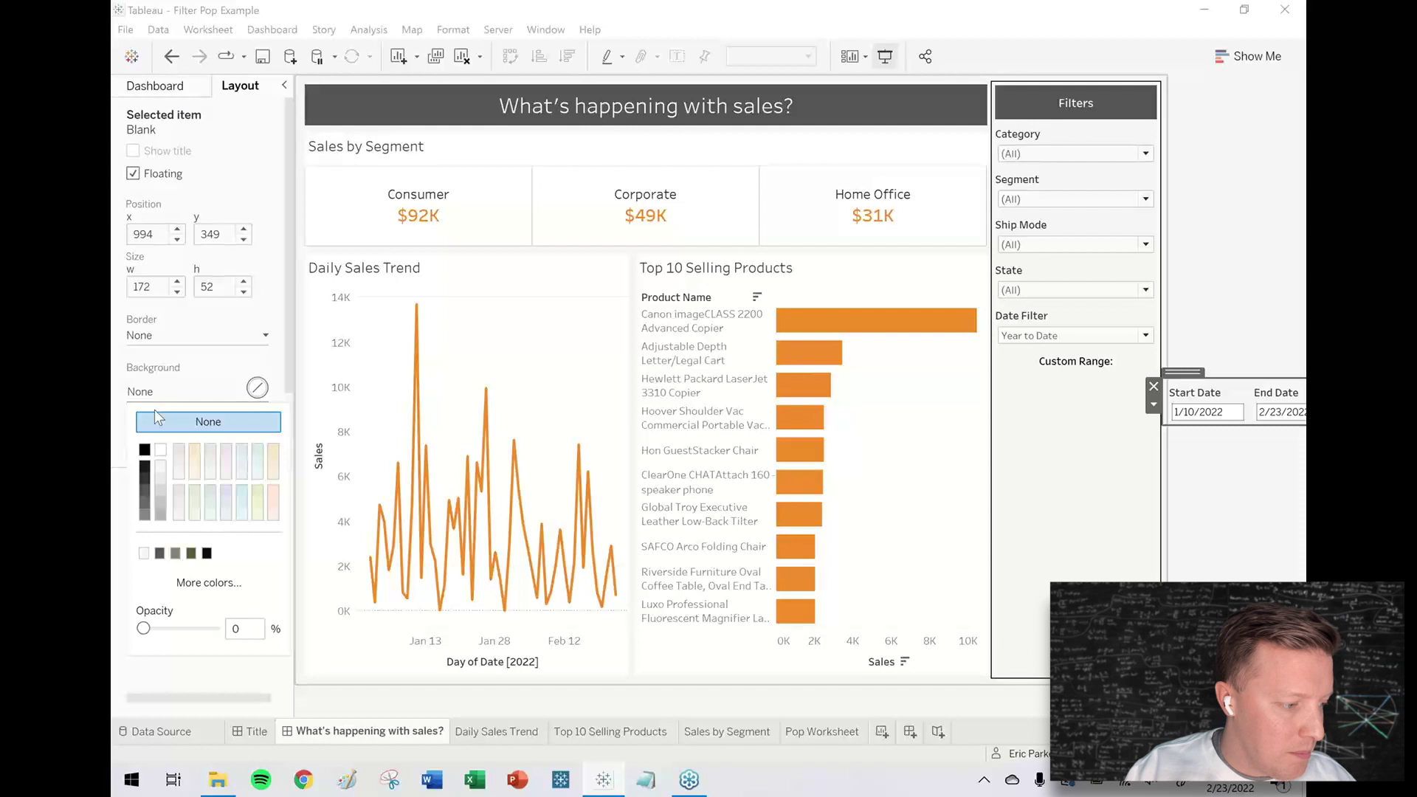
click(159, 450)
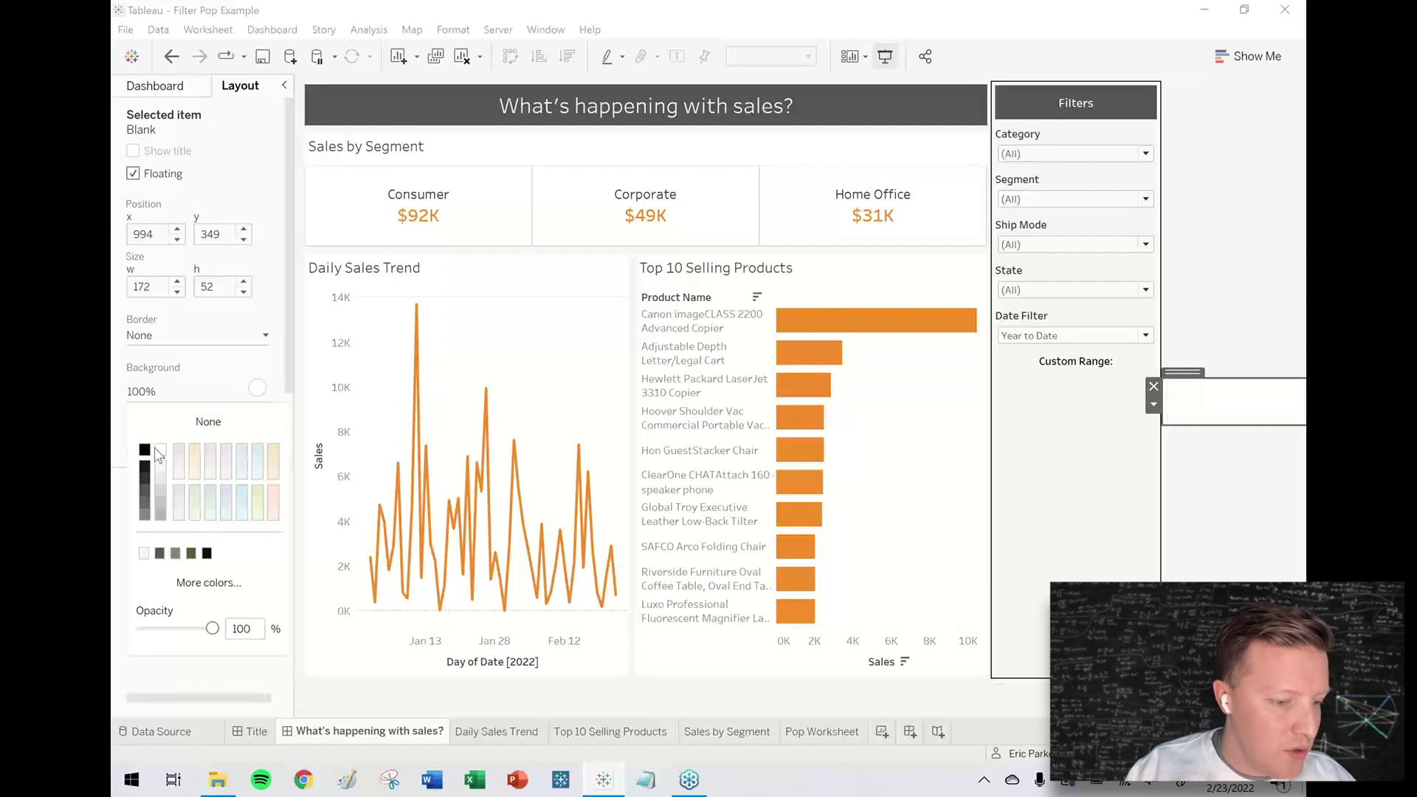
click(1247, 519)
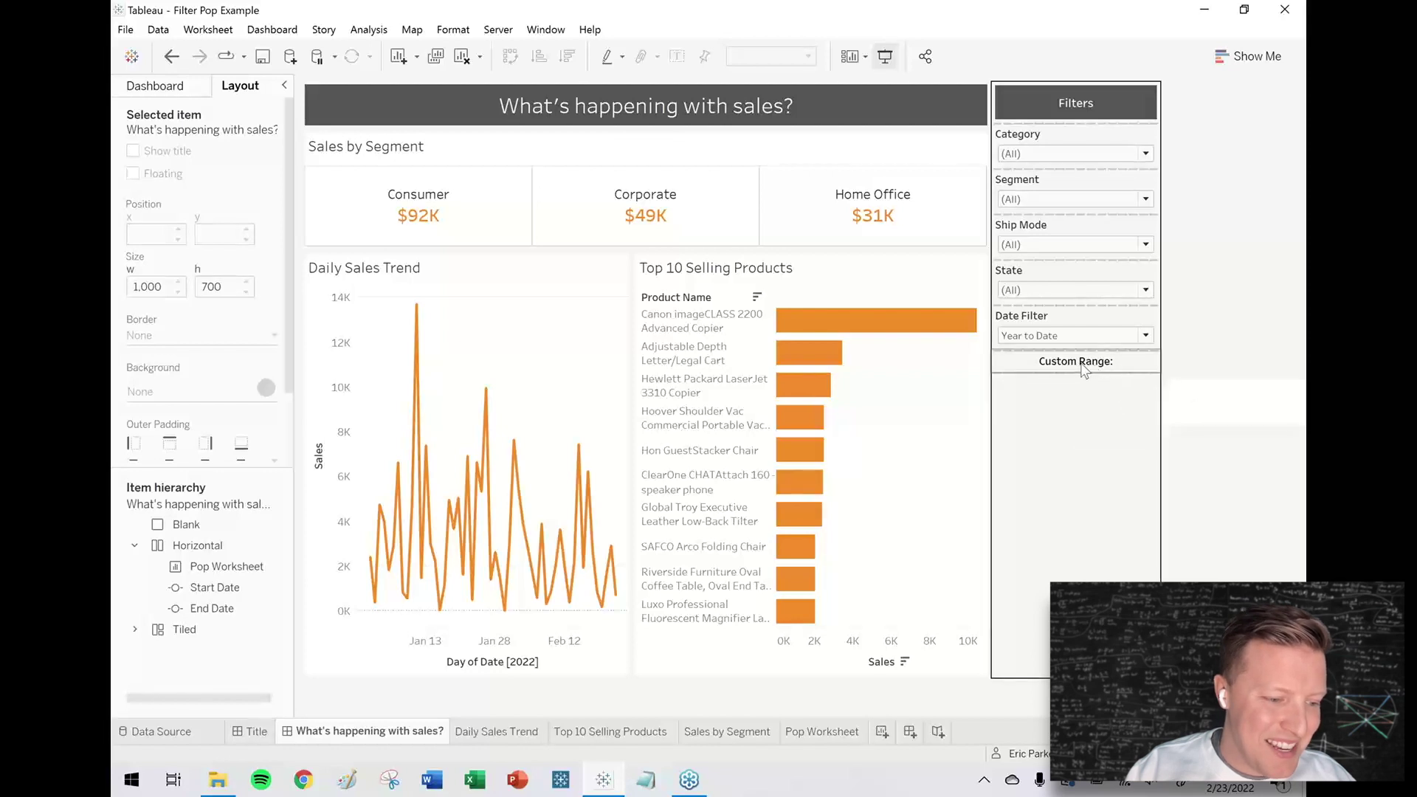
Step: Remove the Custom Range label and switch Date Filter through Previous Year to Date back to Custom
click(1142, 370)
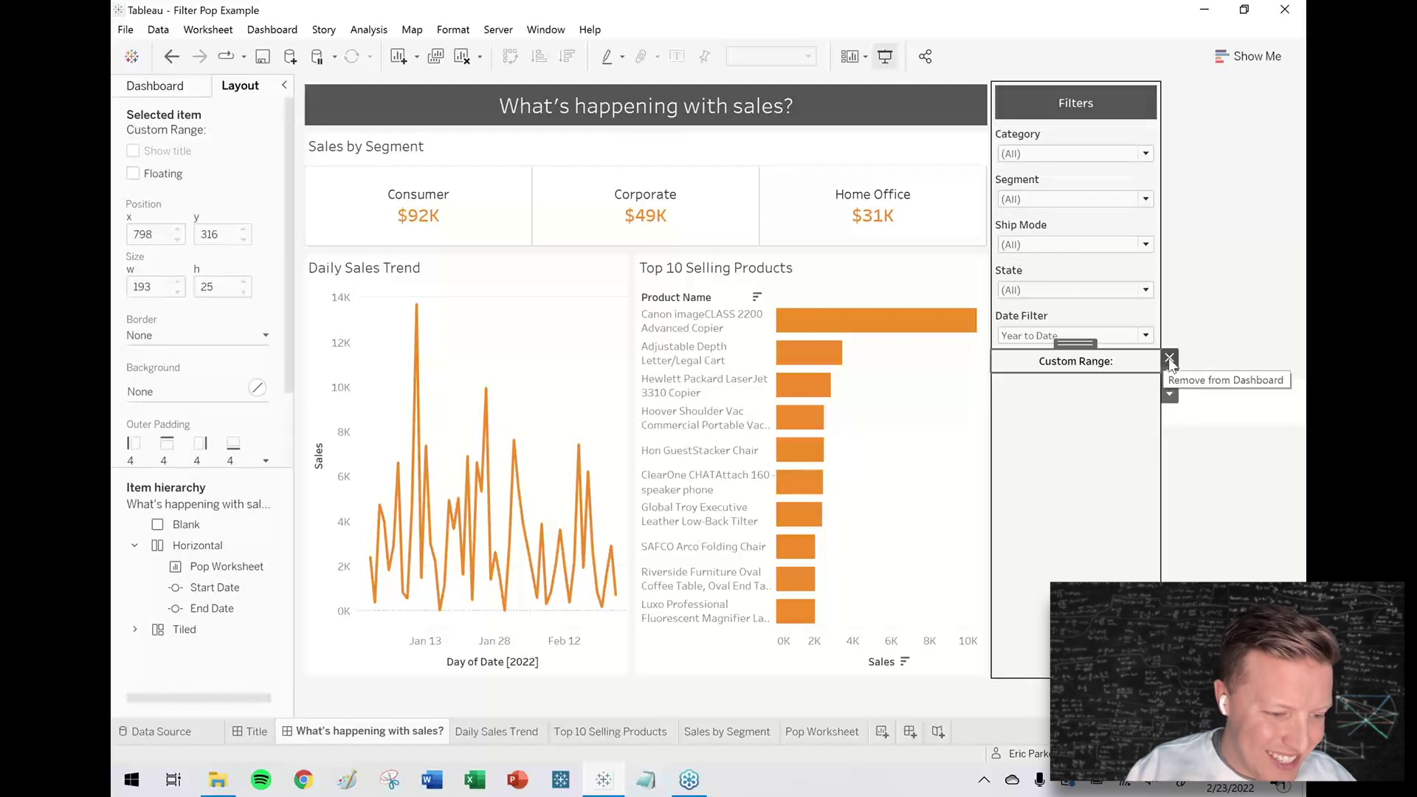
click(1169, 359)
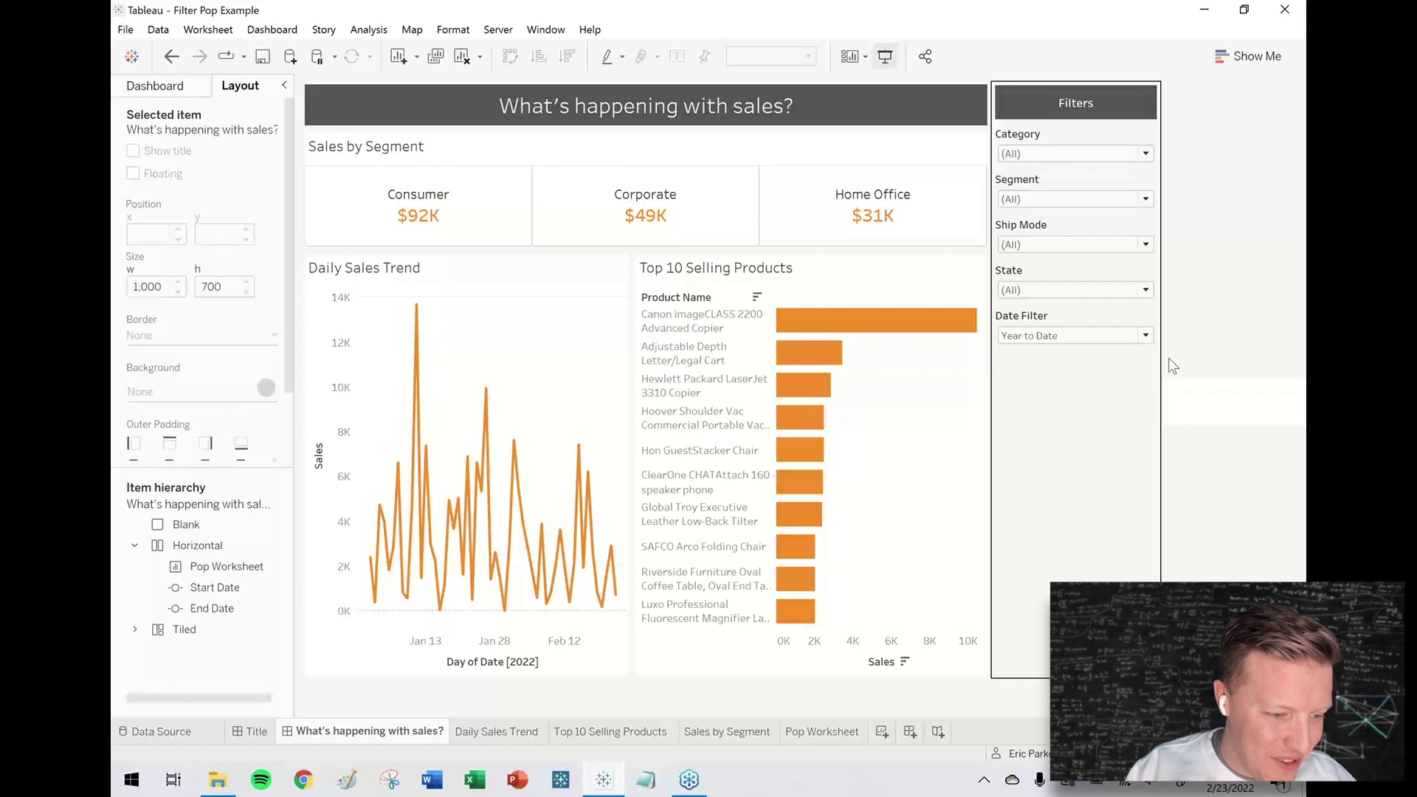
click(1105, 377)
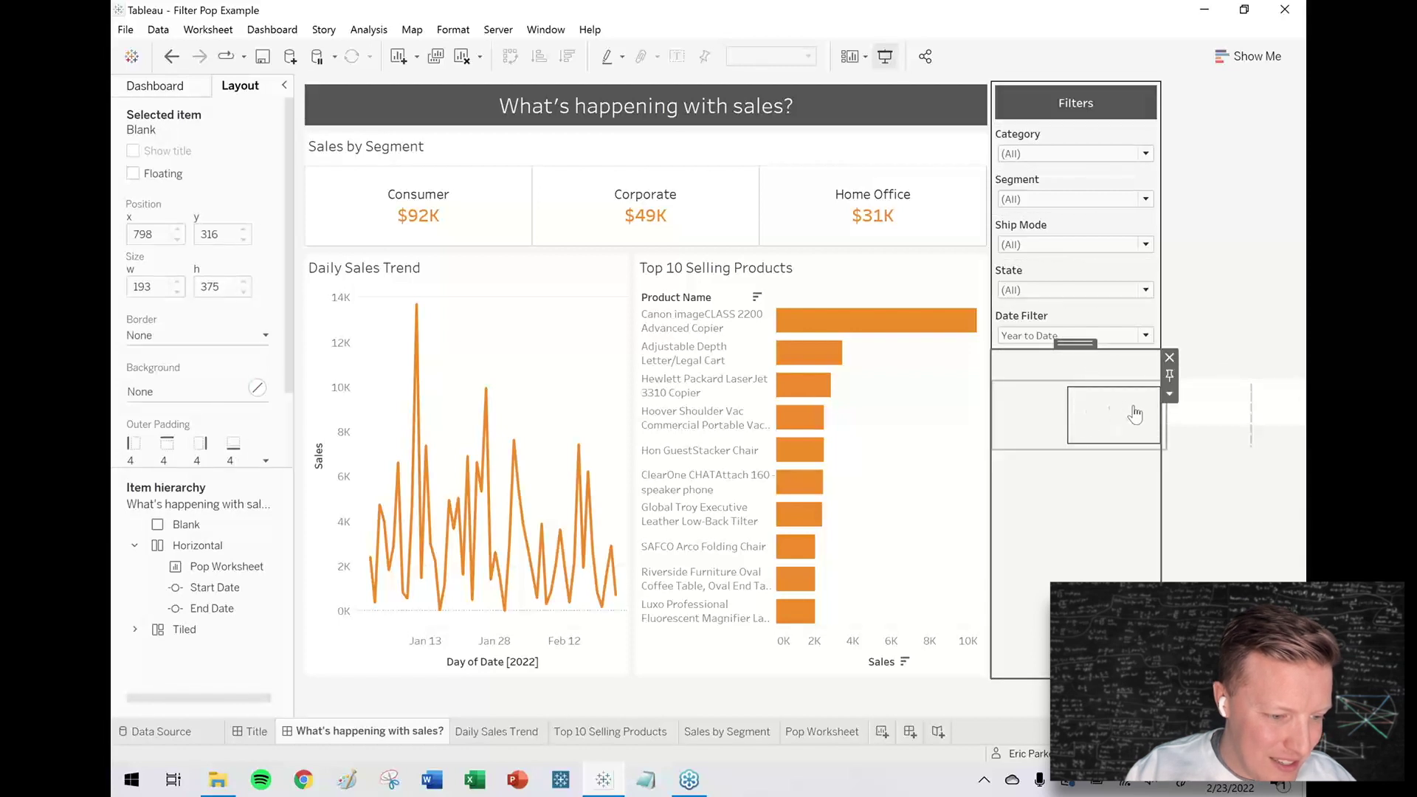
click(1051, 336)
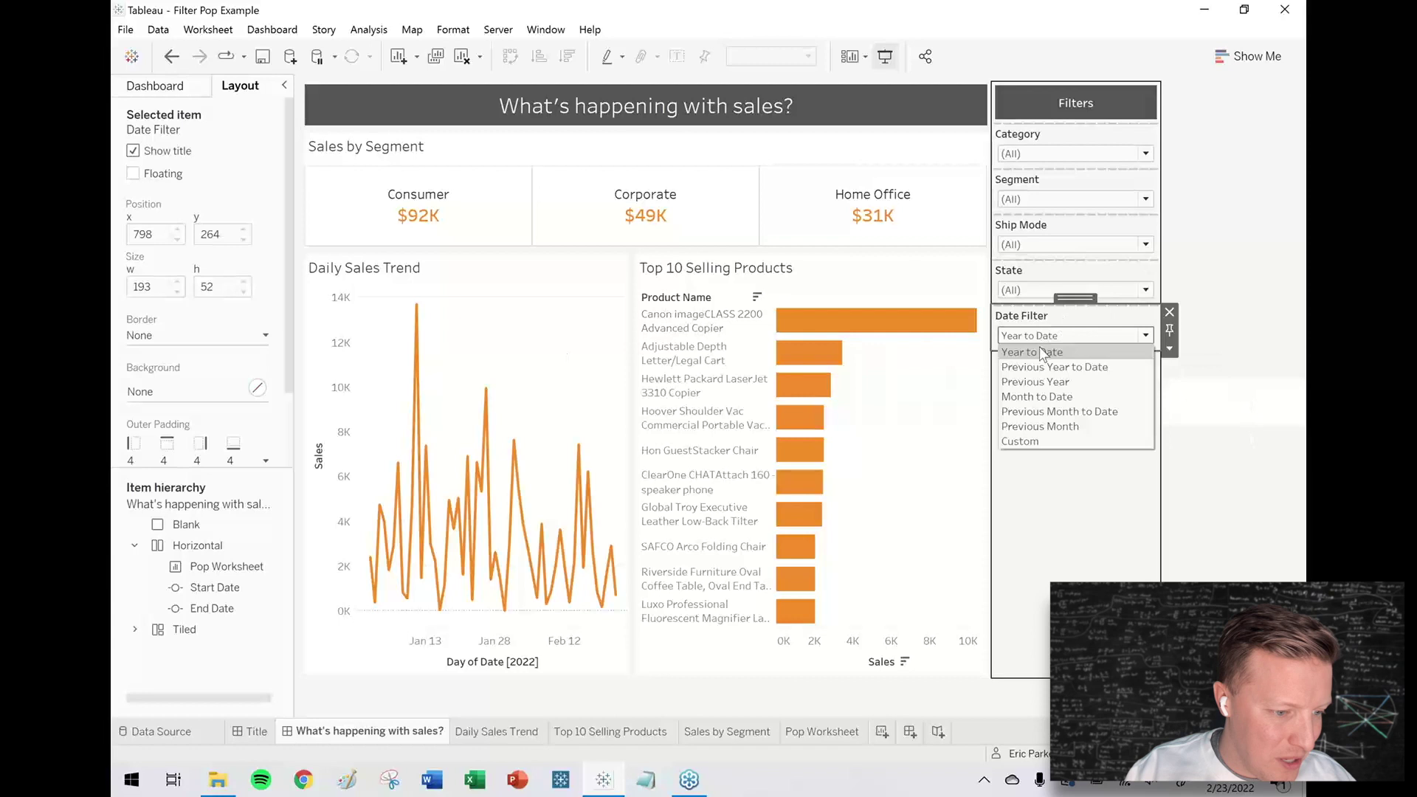
click(1038, 367)
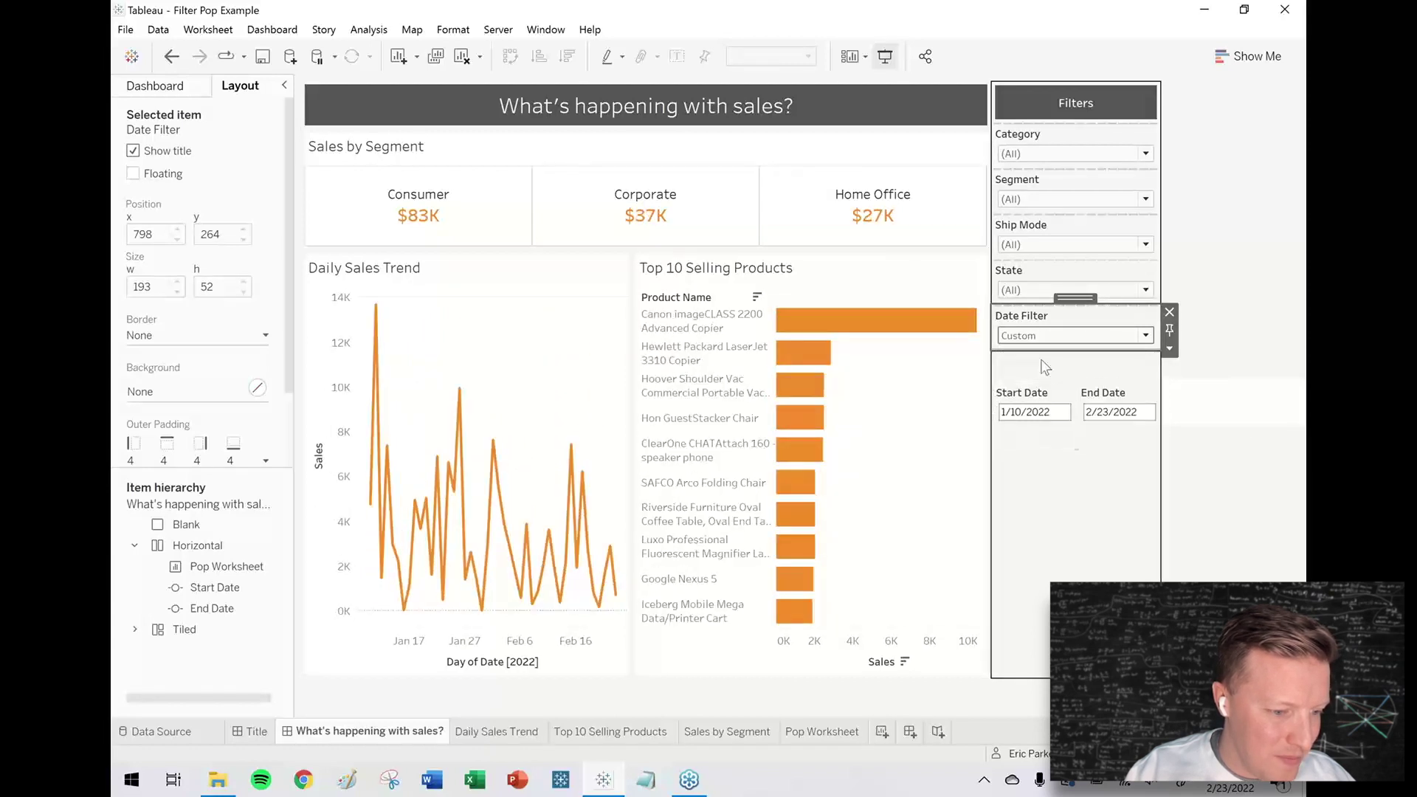
click(1037, 372)
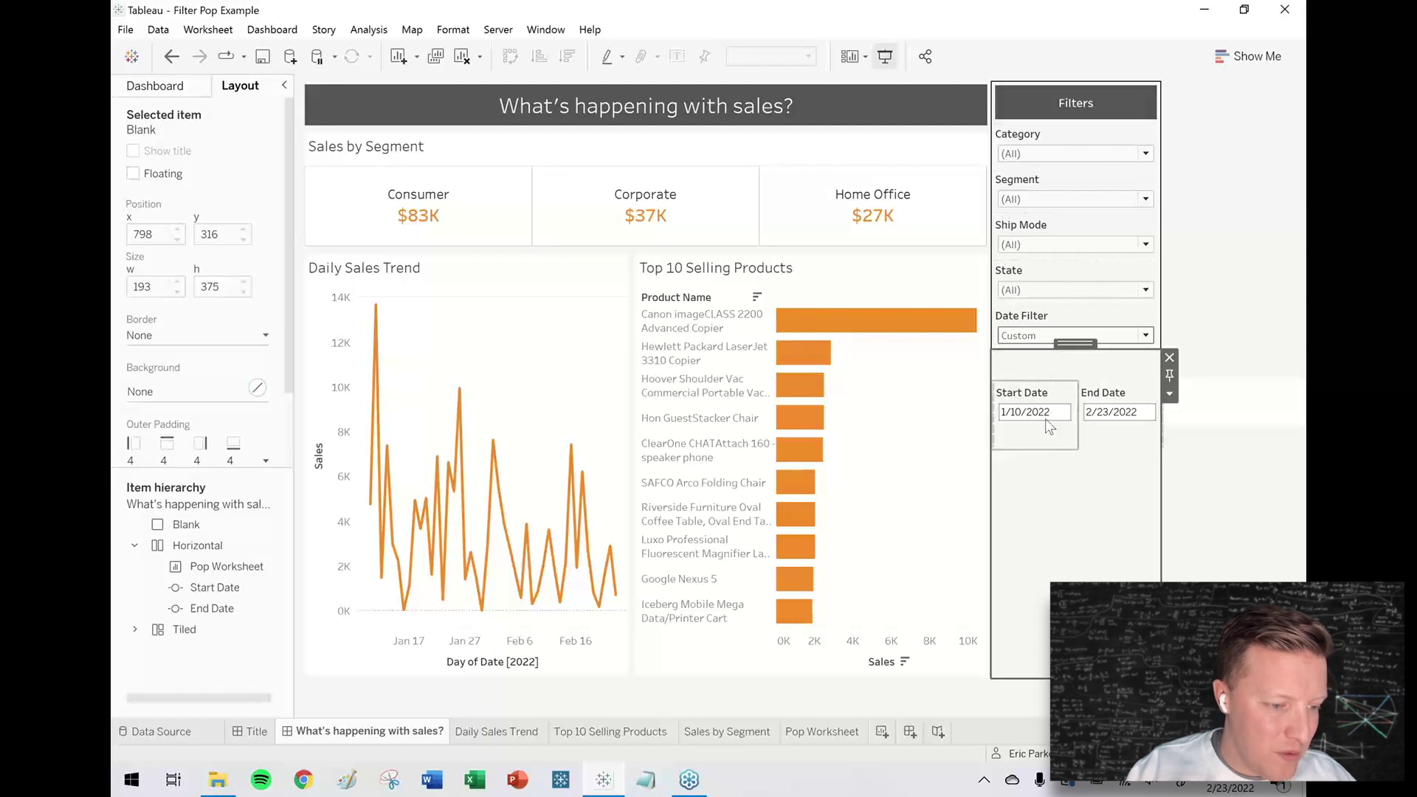
Step: Switch the Date Filter to Year to Date, hiding the Start and End Date controls
click(1229, 334)
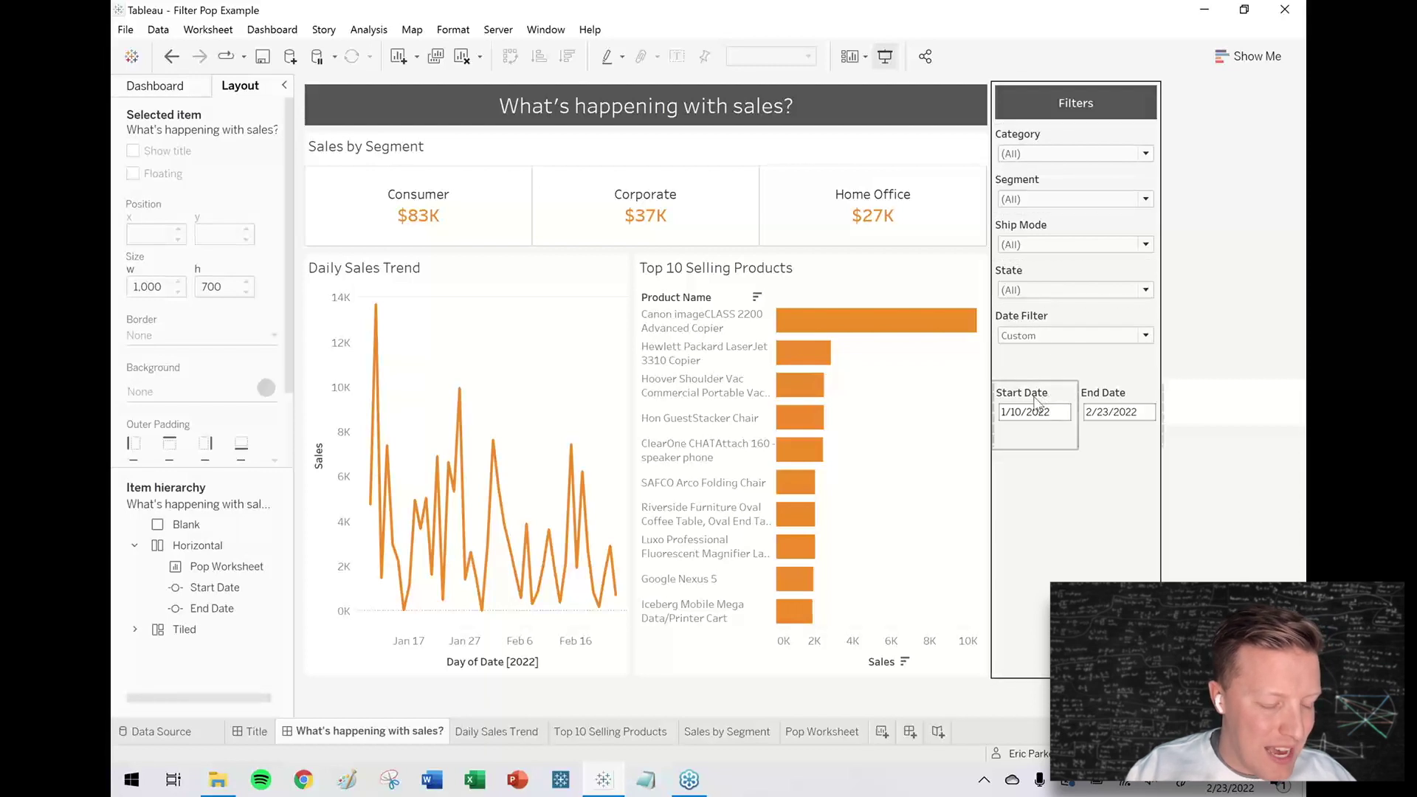
click(1065, 348)
click(1073, 351)
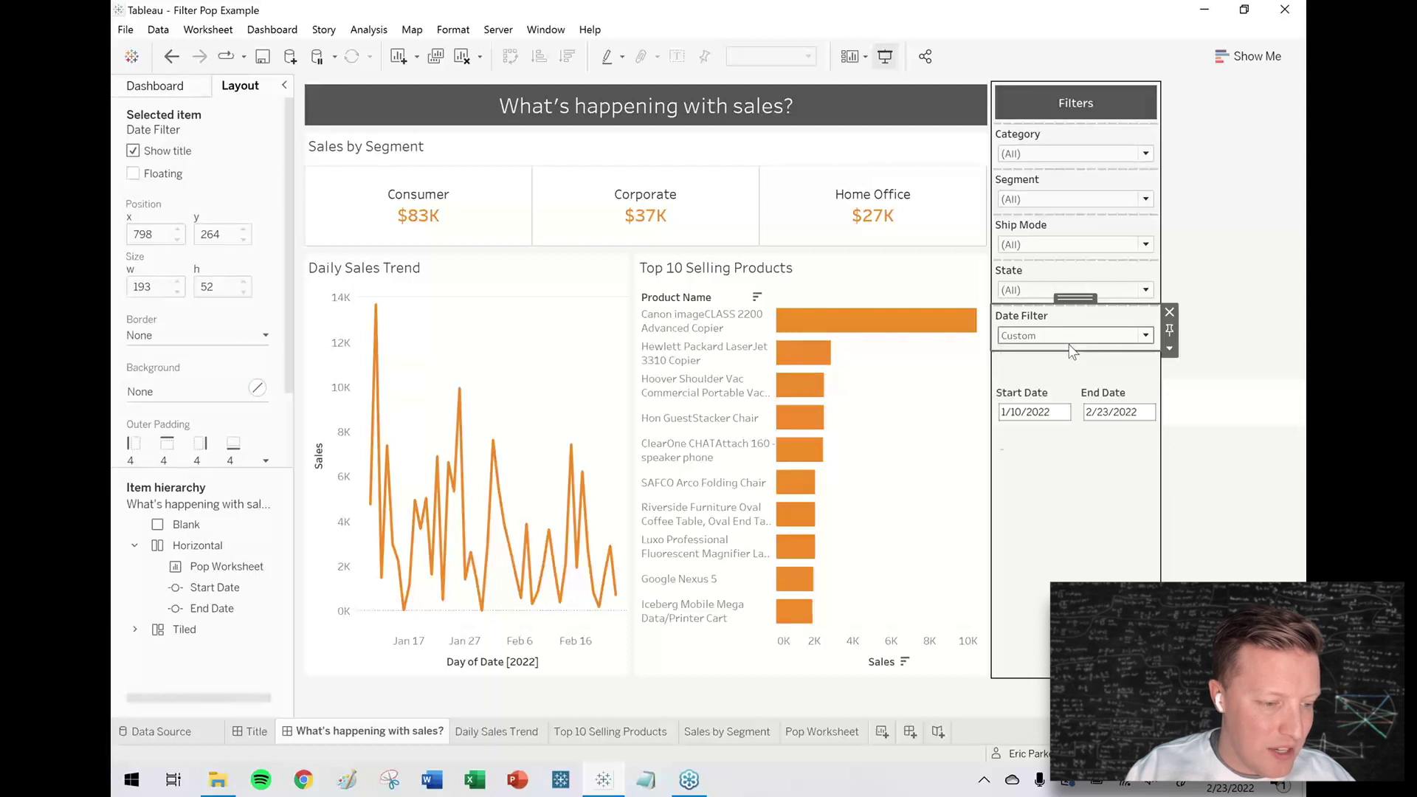
key(Up)
click(1217, 273)
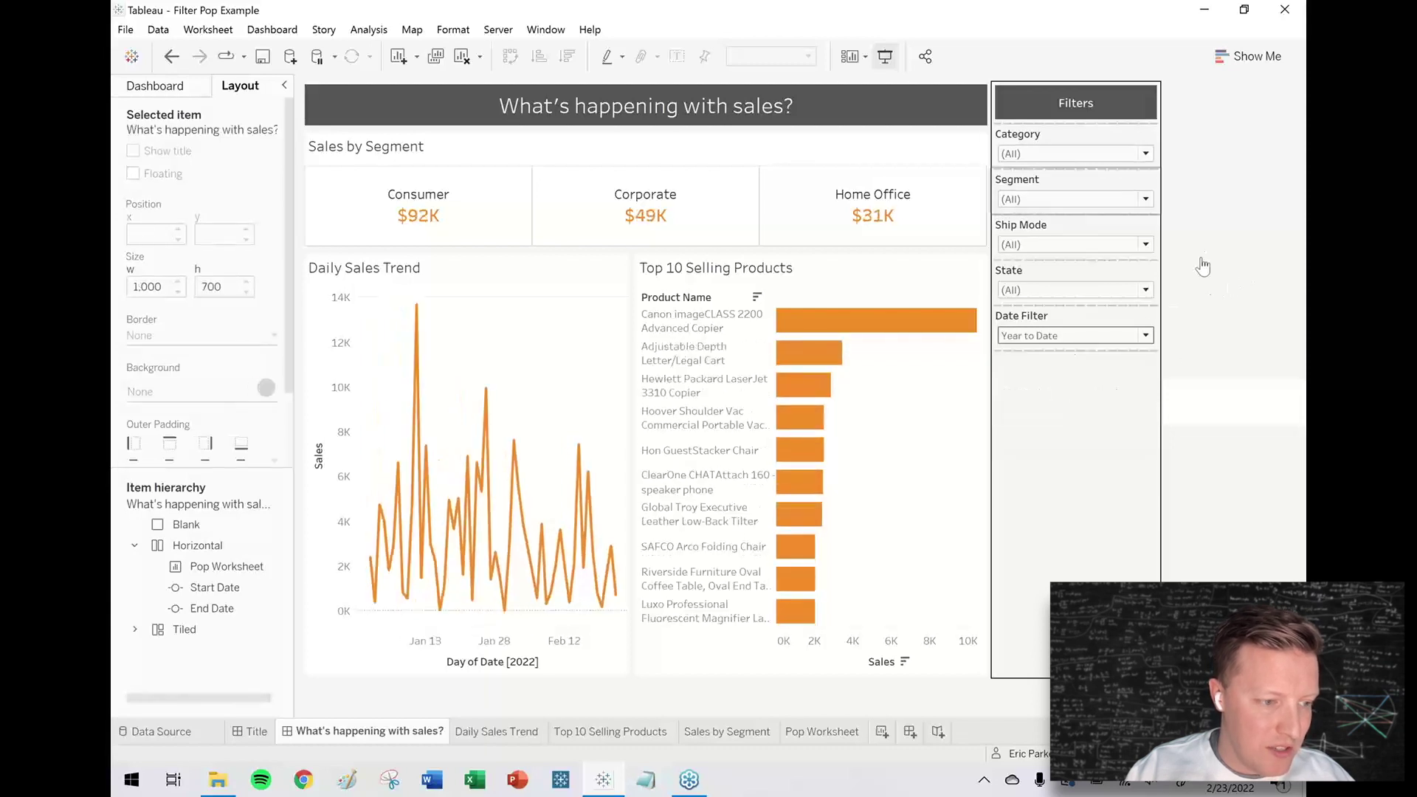
Step: Preview the dashboard in Presentation Mode, then view its Custom 1000 x 700 Size settings
click(885, 57)
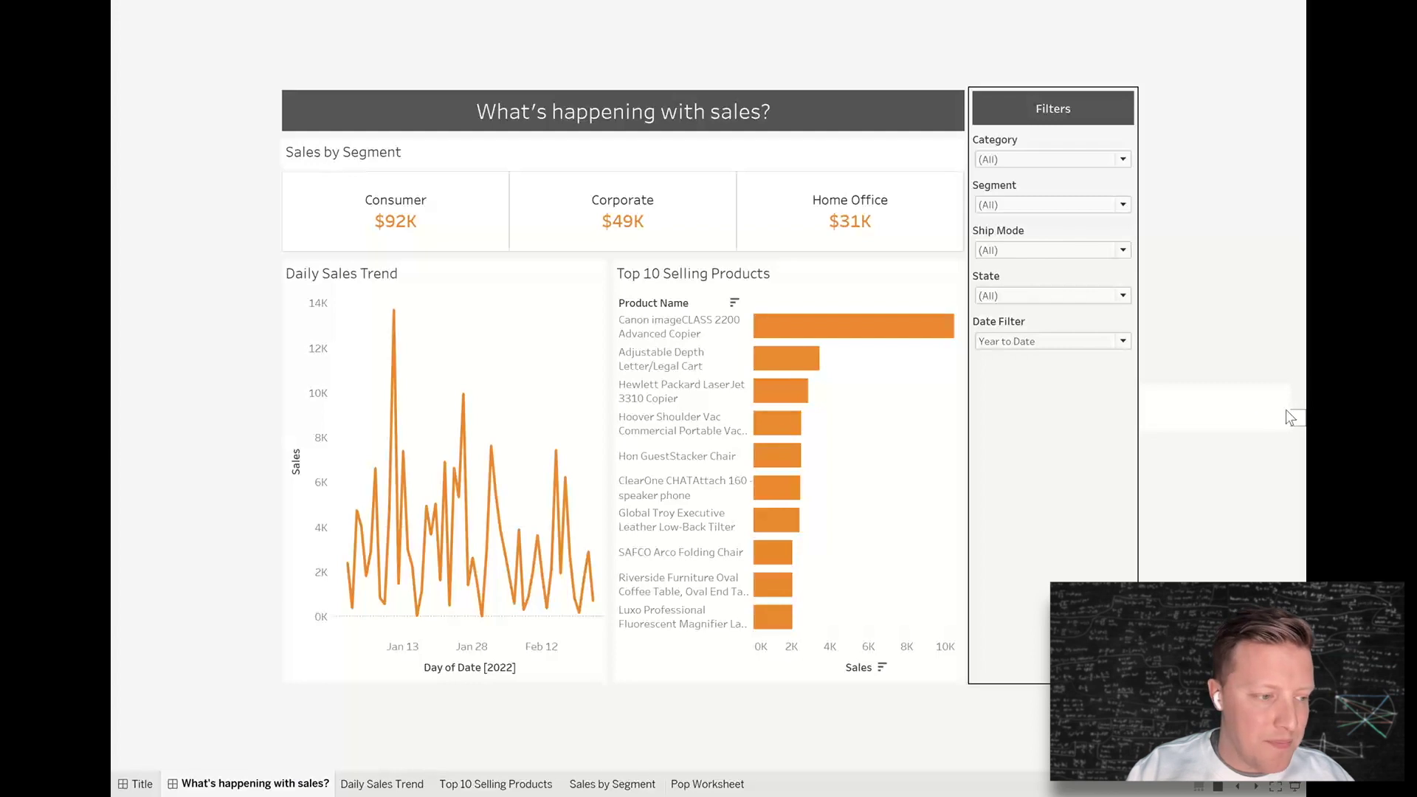
key(Escape)
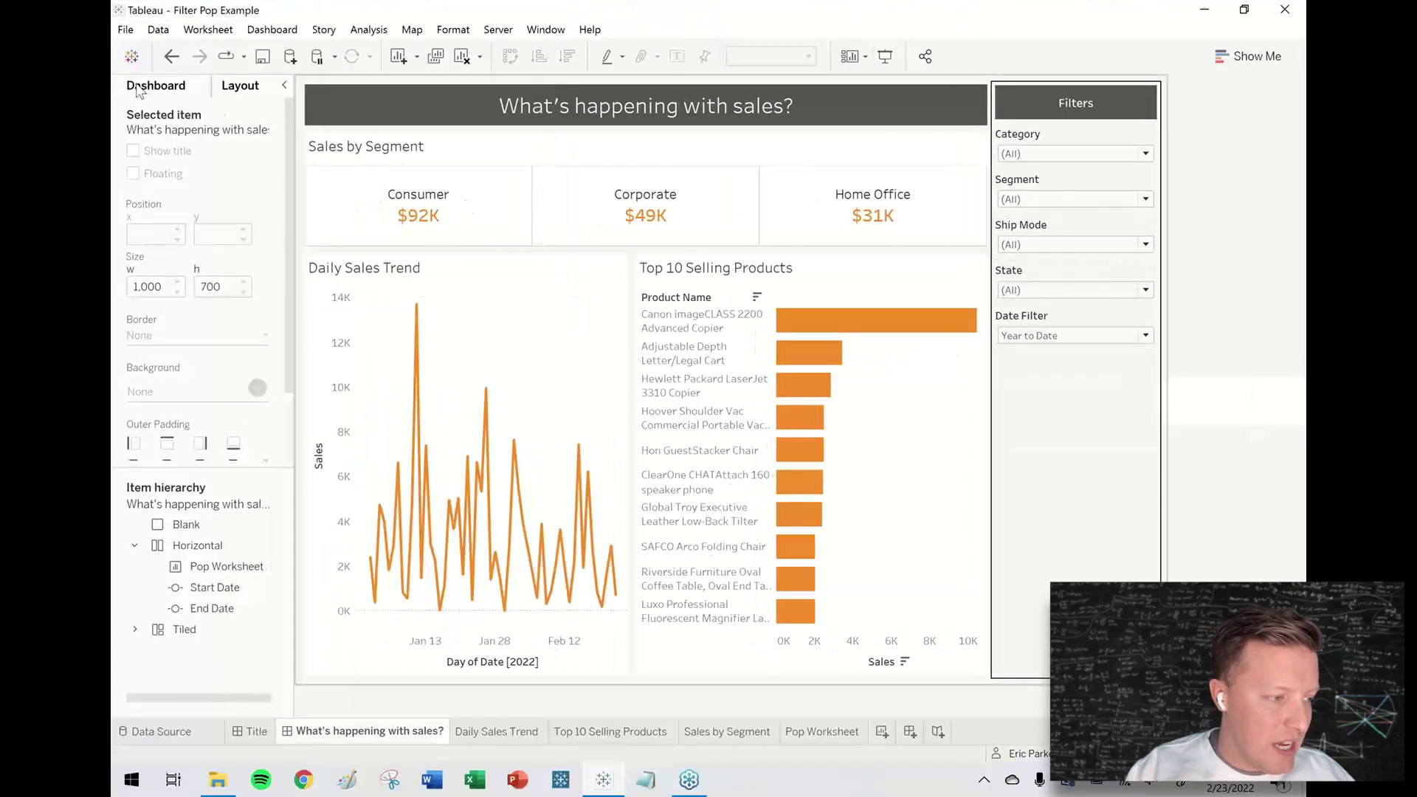
click(138, 89)
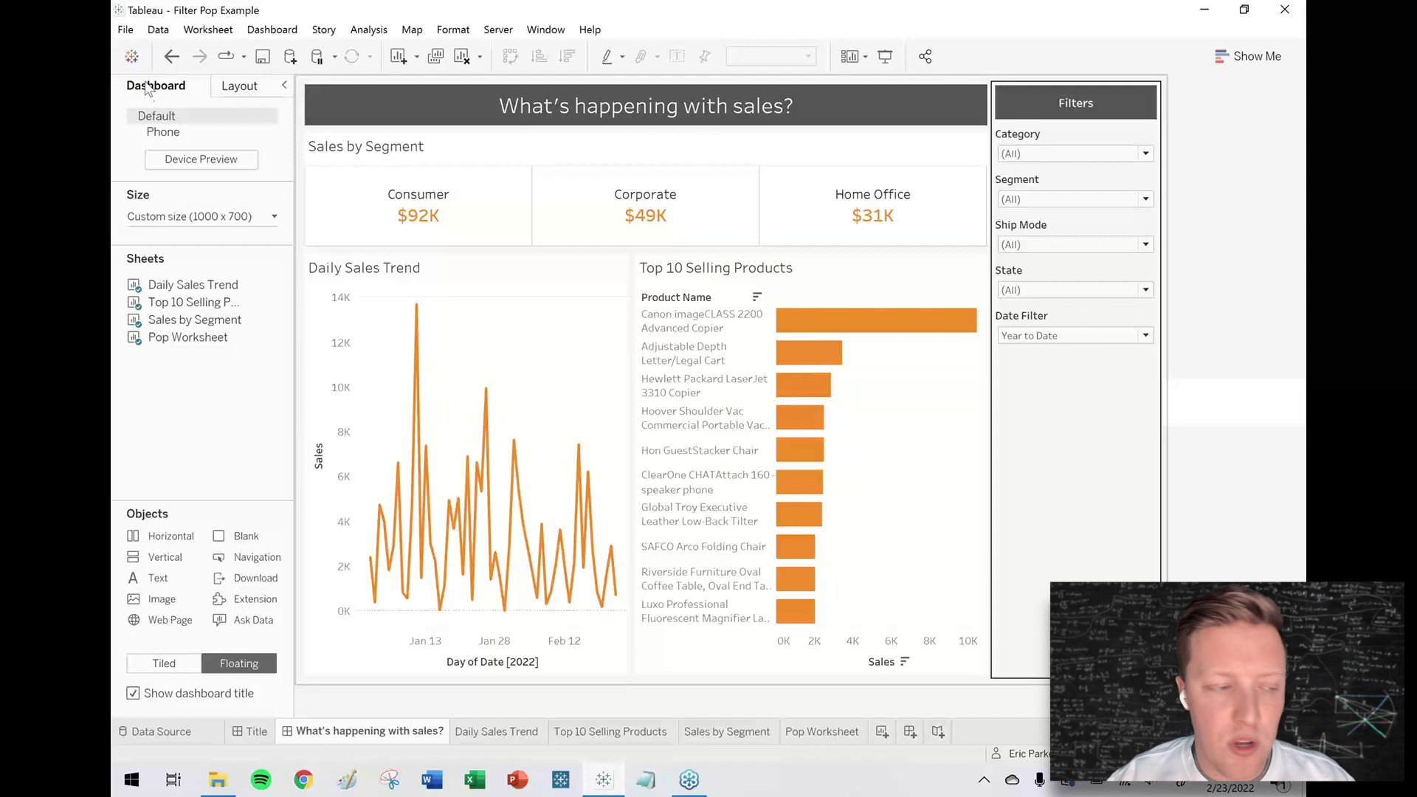
mouse_move(134, 178)
mouse_down()
mouse_move(115, 241)
mouse_move(247, 249)
mouse_move(320, 196)
mouse_move(168, 177)
mouse_up()
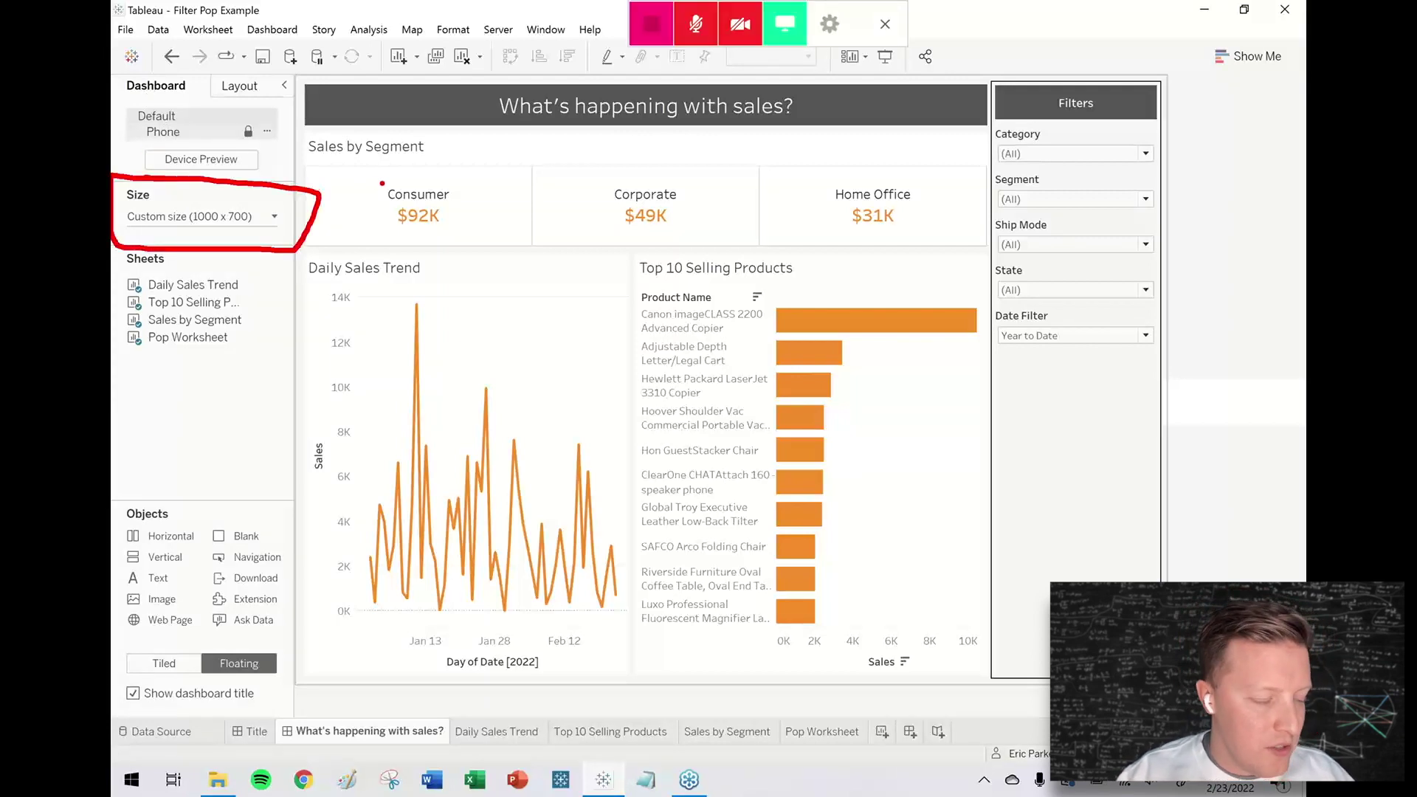
key(Escape)
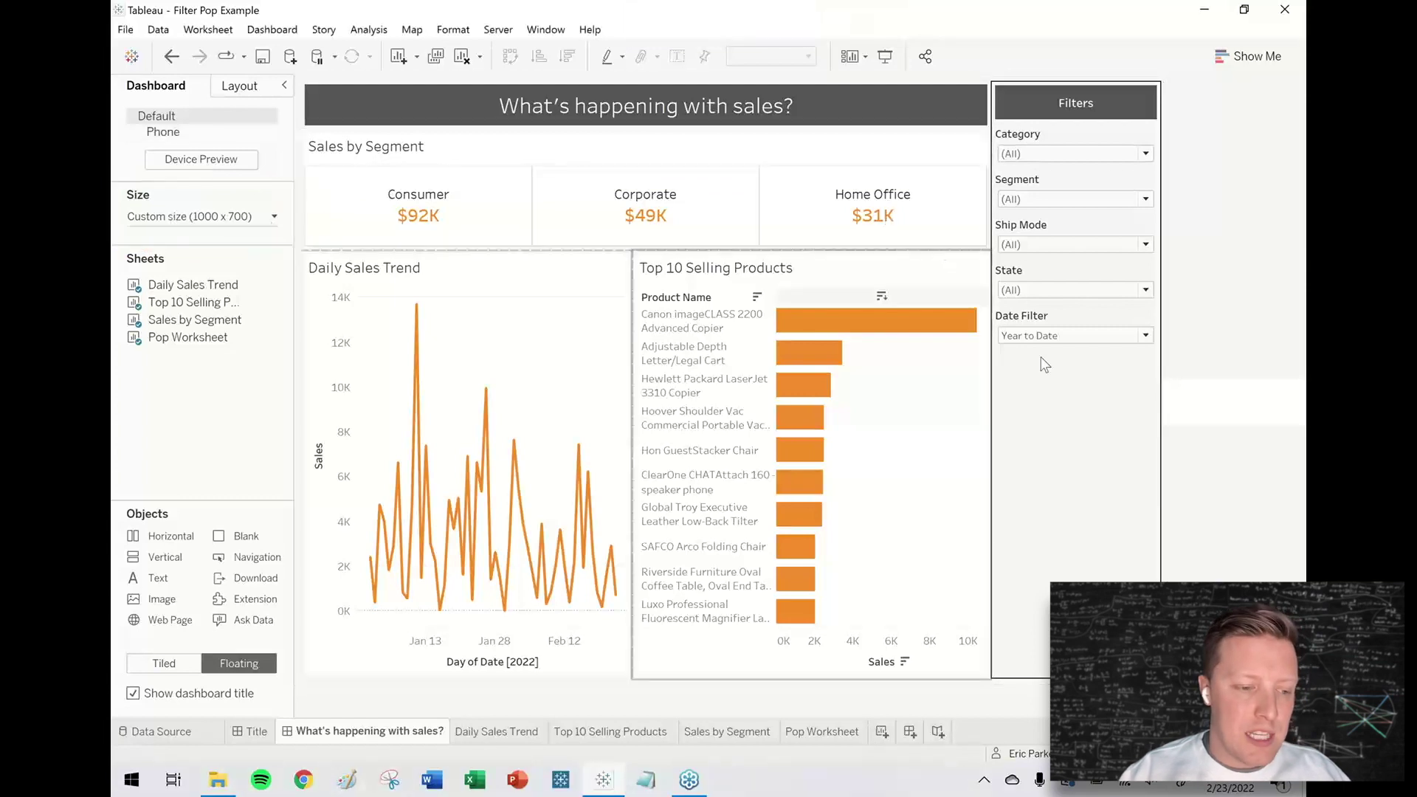
click(1204, 408)
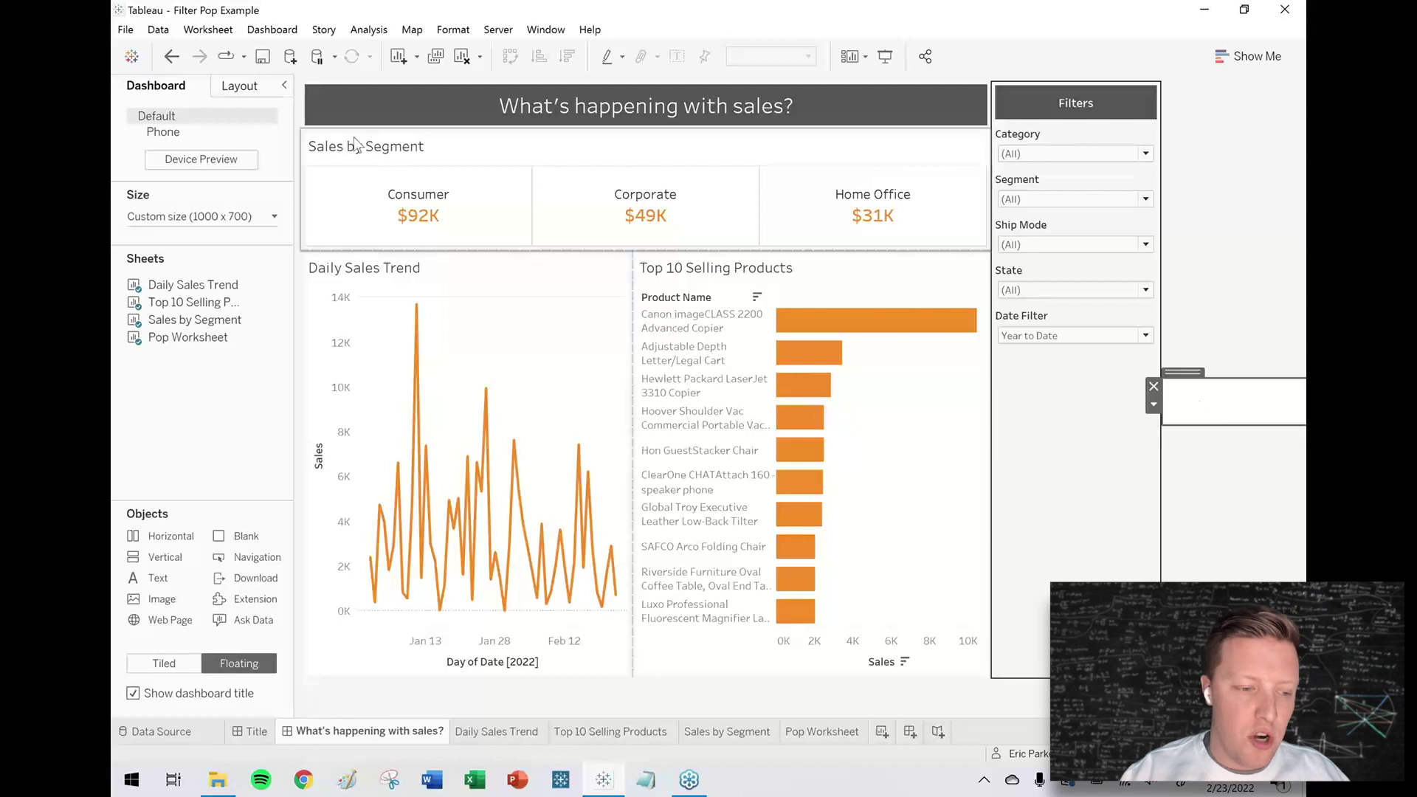
Step: Change the floating blank's width from 172 to 200, then preview the dashboard in Presentation Mode
click(238, 88)
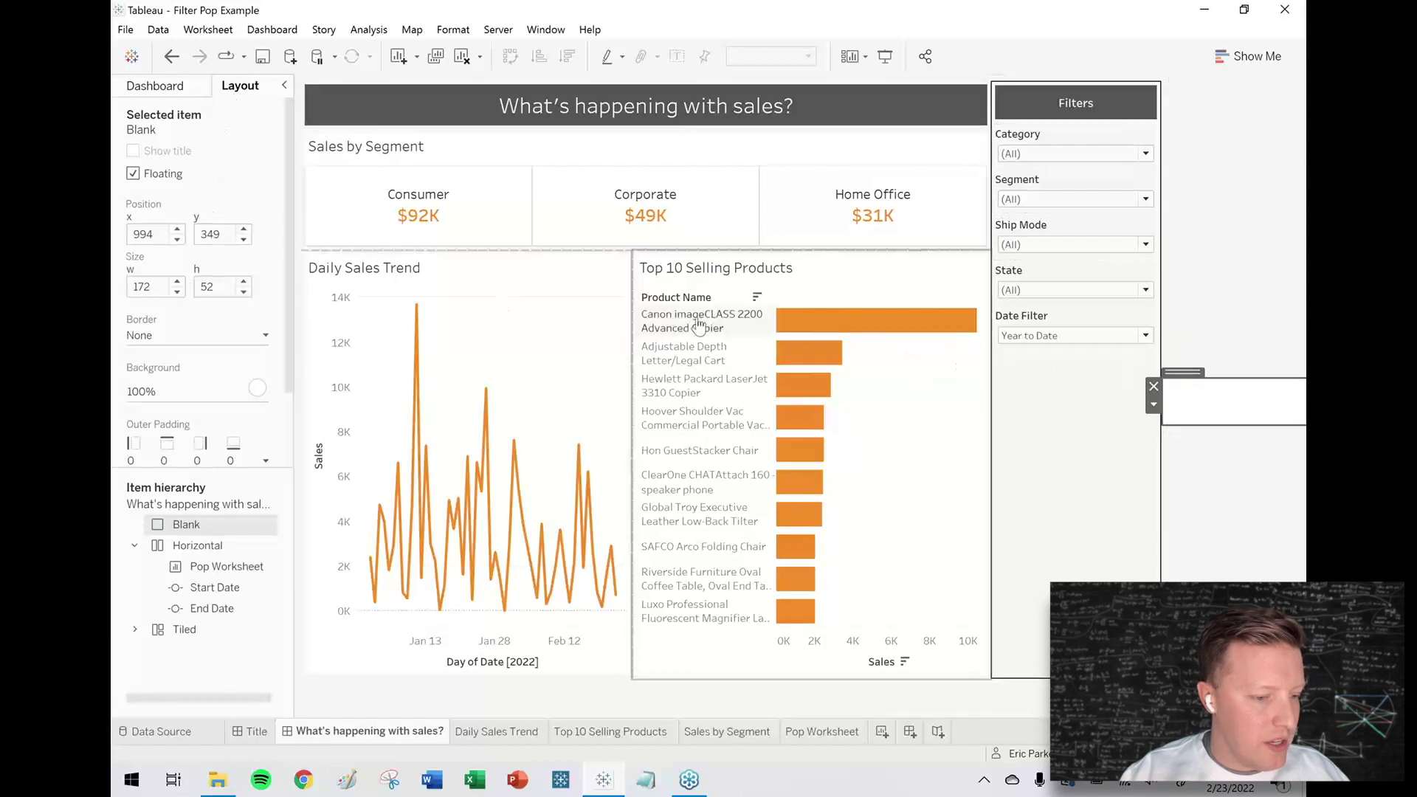
double_click(161, 286)
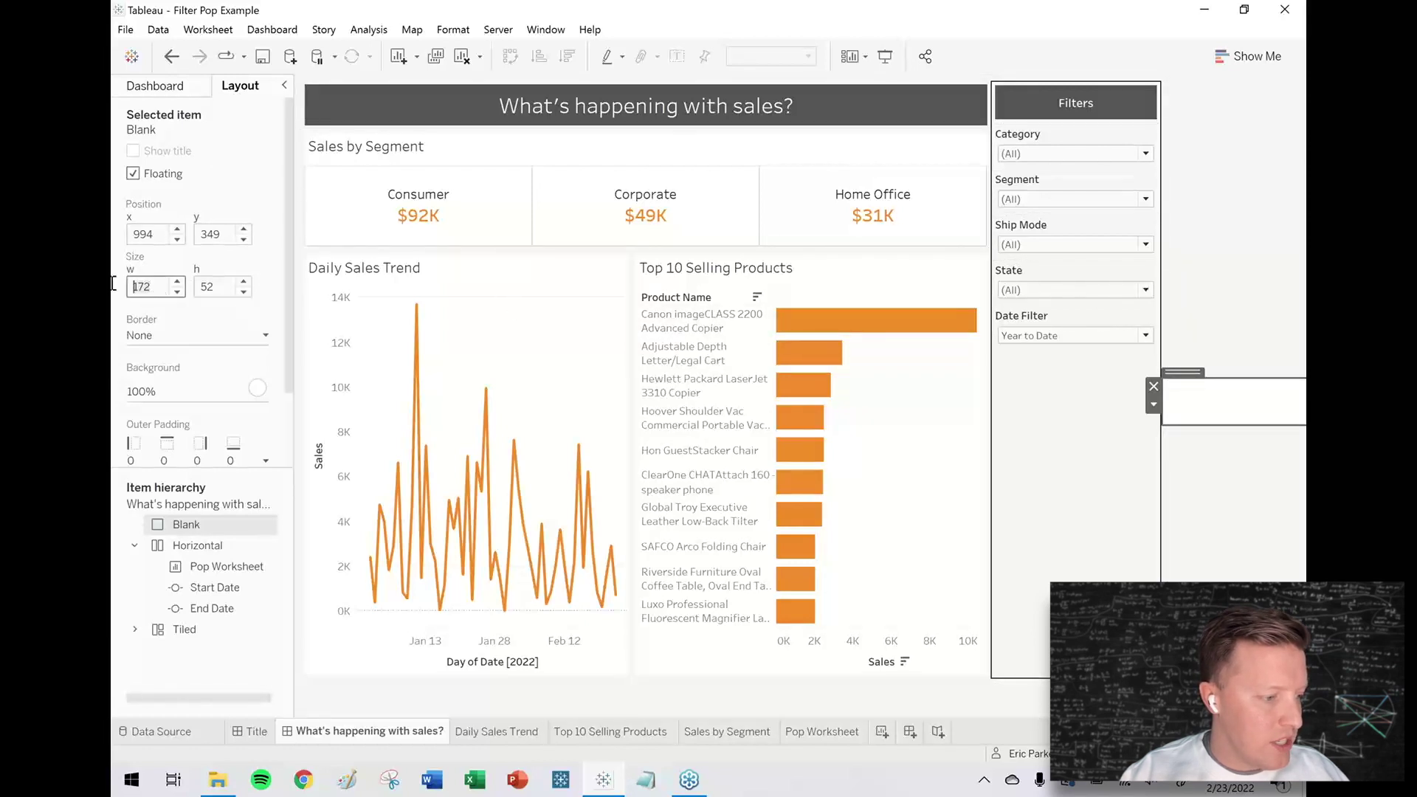
text(200)
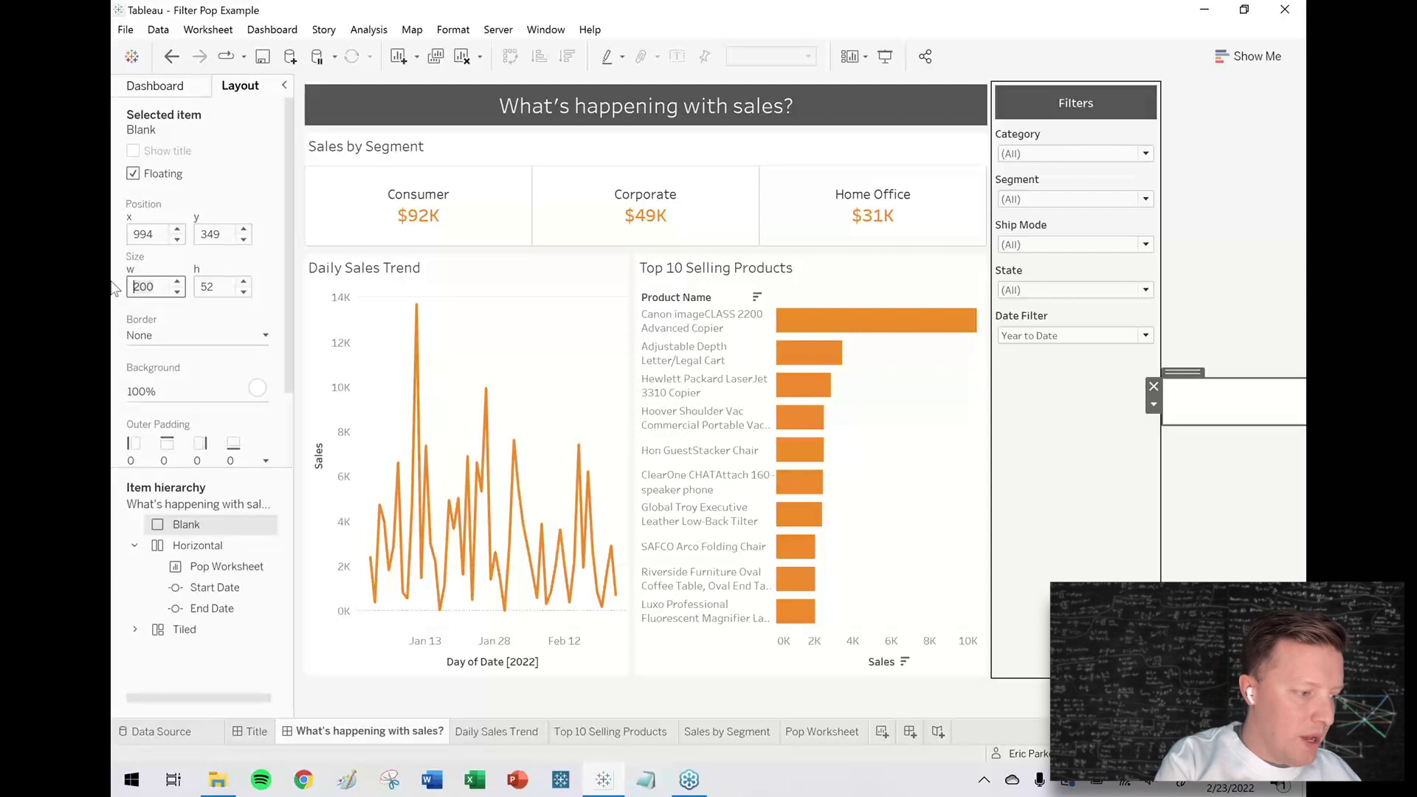
click(1205, 318)
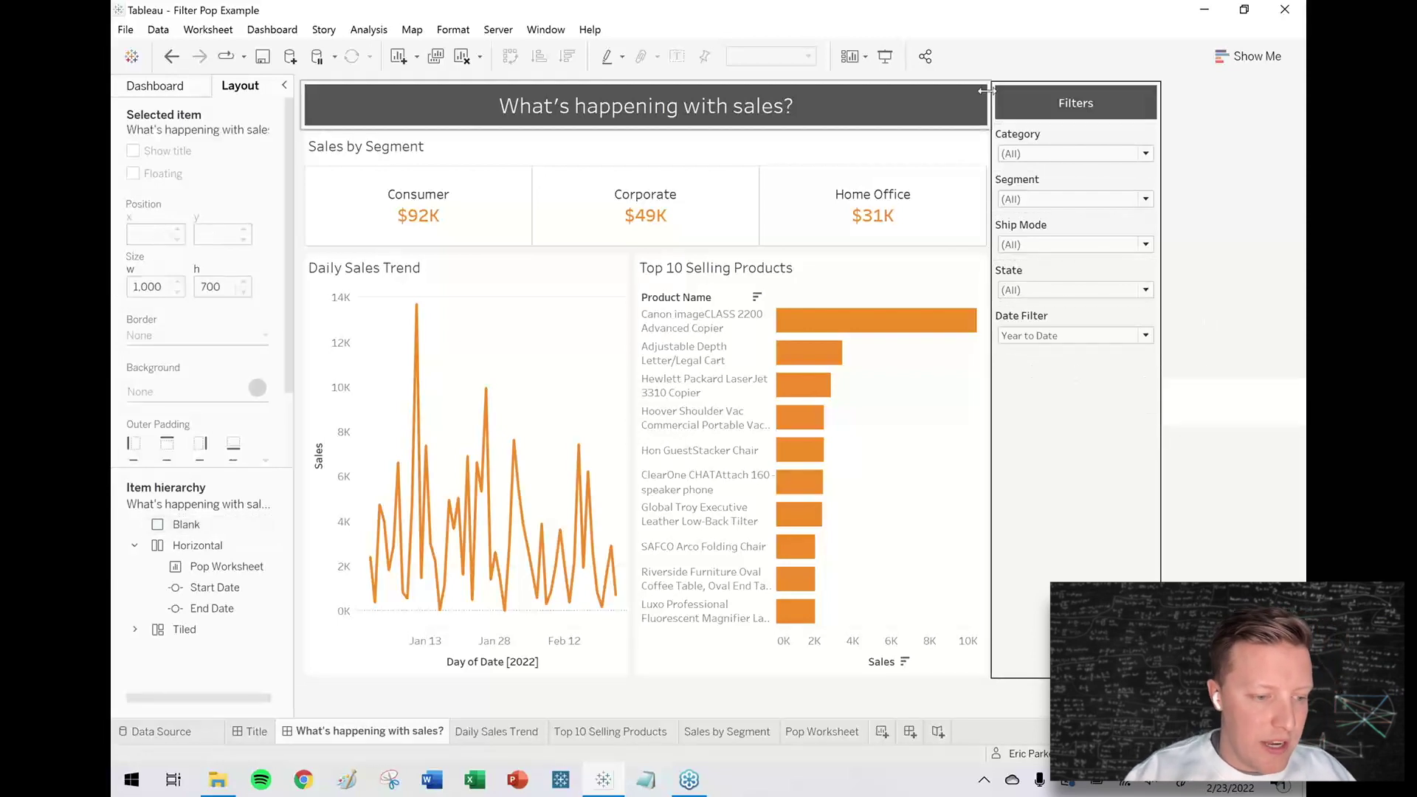
click(884, 56)
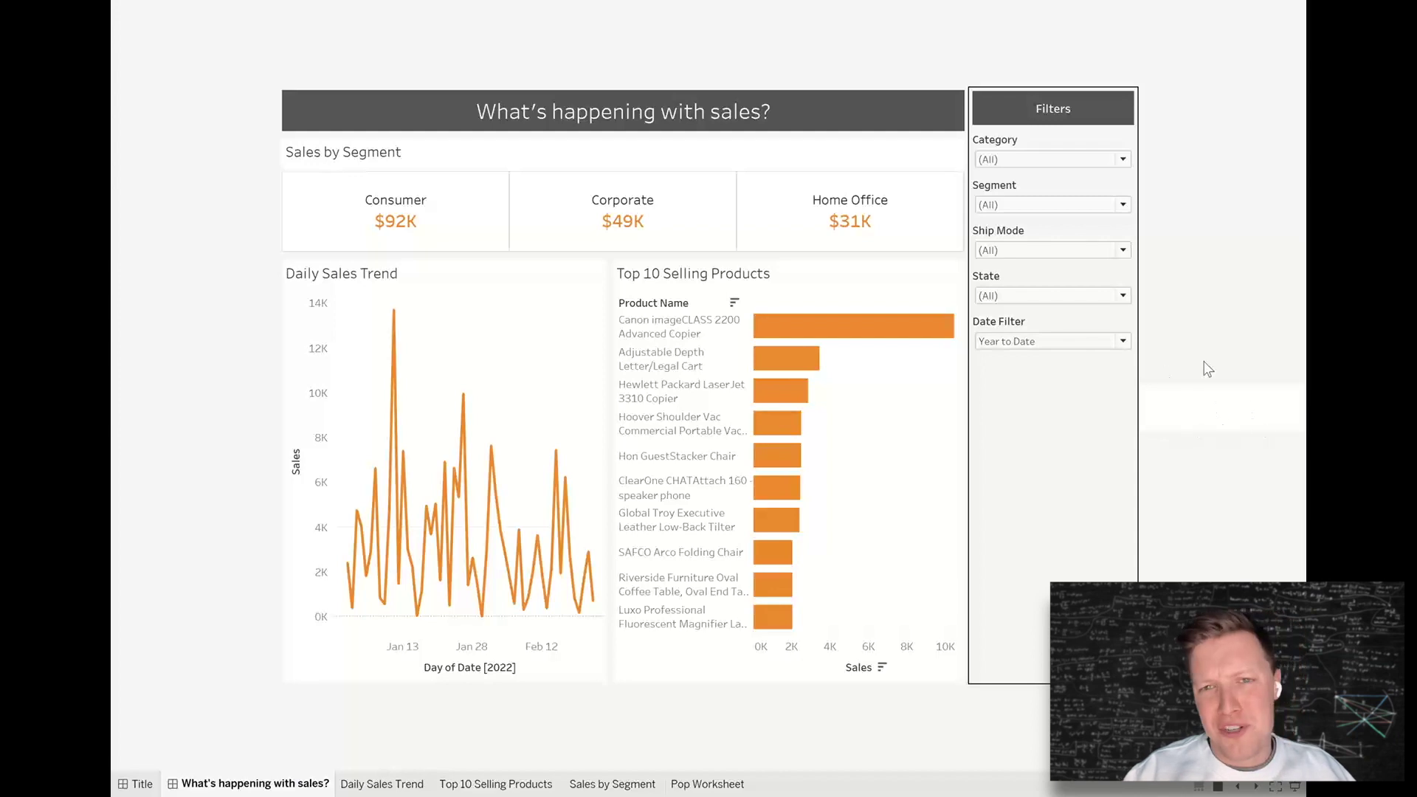
Step: Leave the preview and give the floating blank a new background colour
key(Escape)
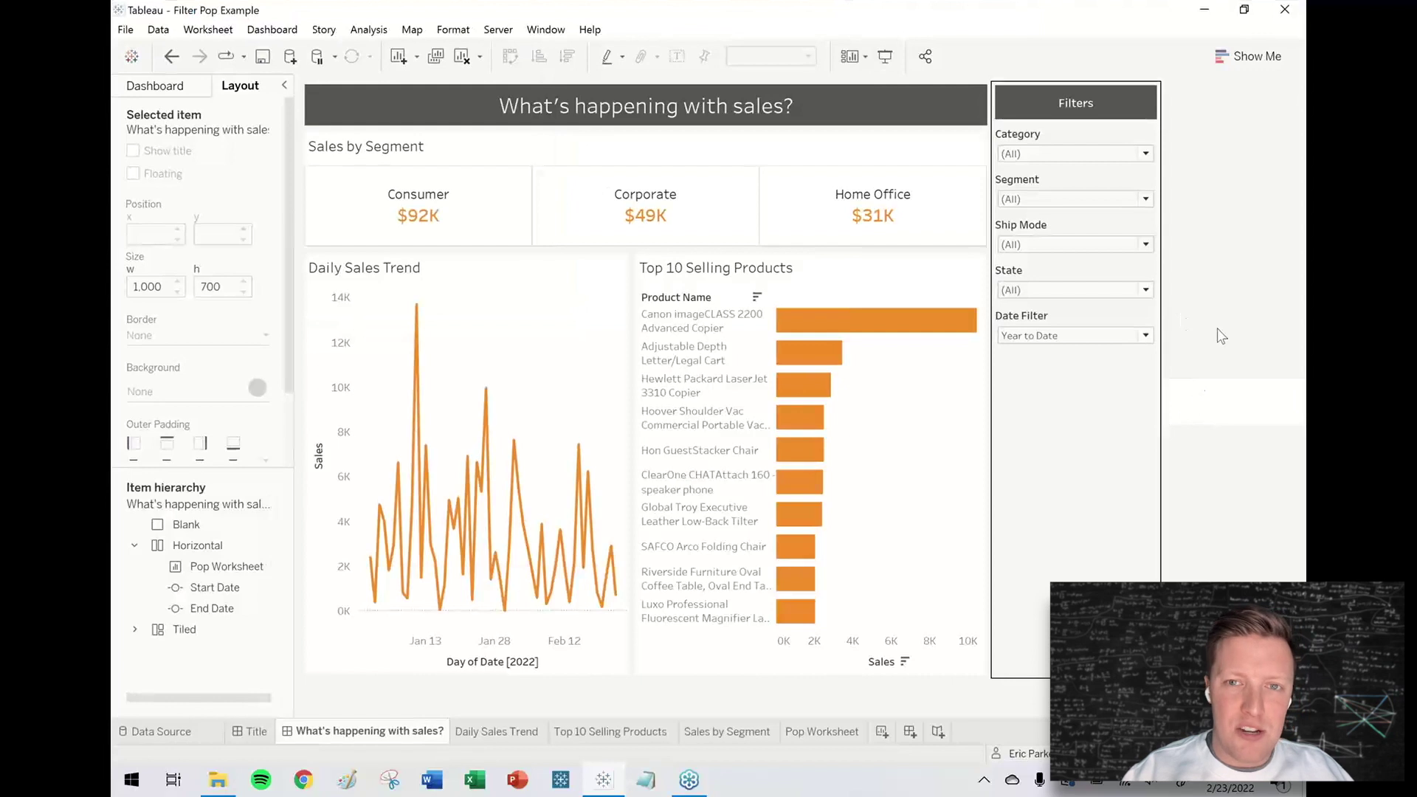
click(1216, 409)
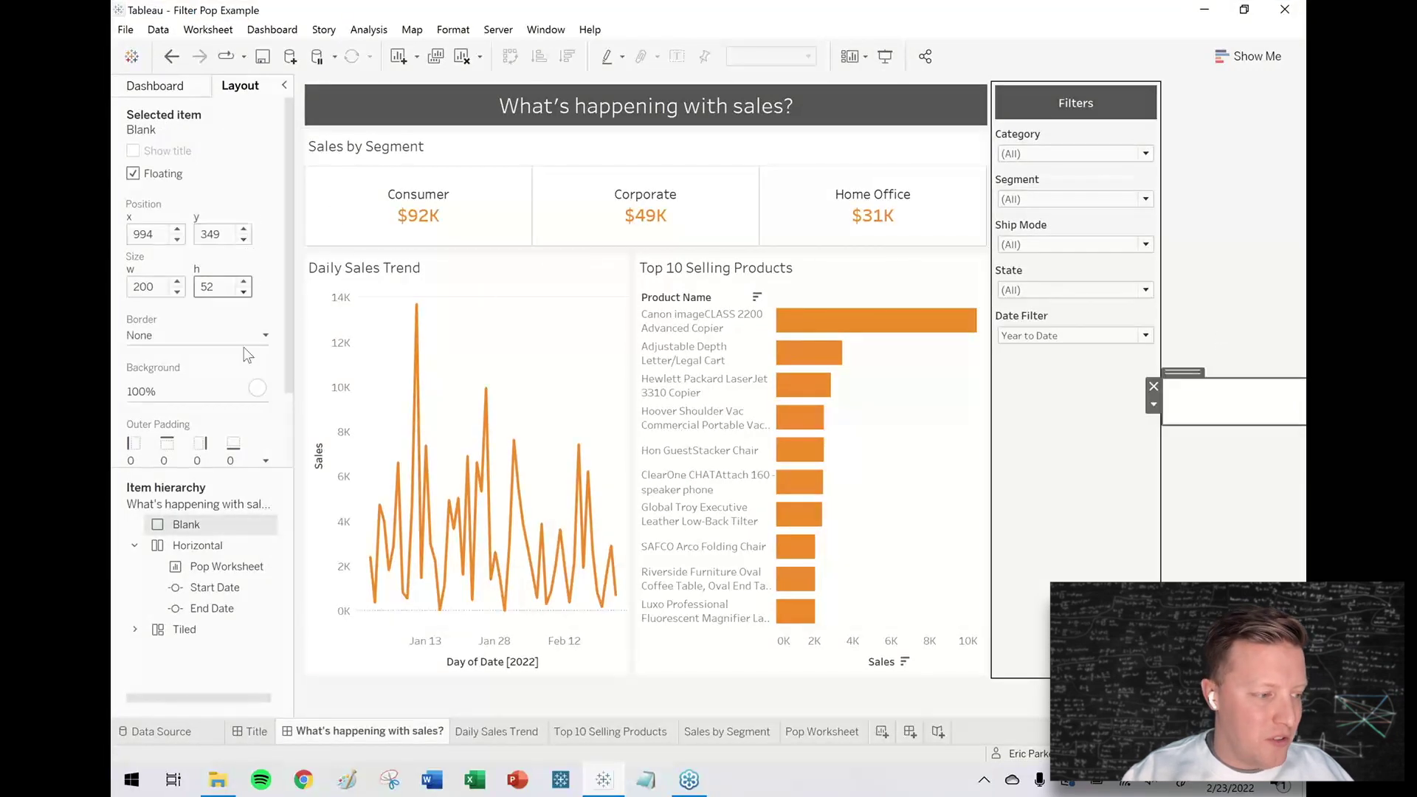
click(190, 397)
click(162, 458)
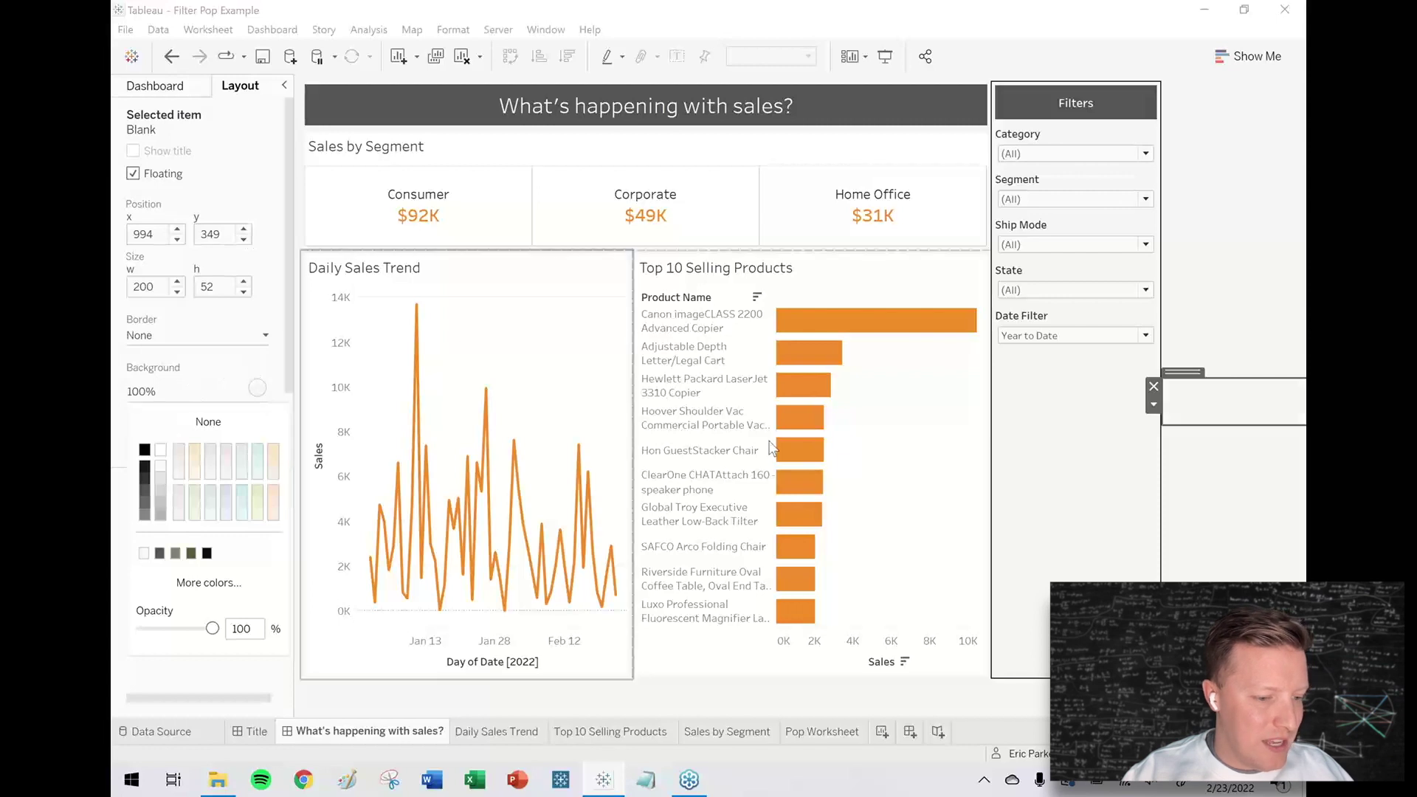
click(1175, 552)
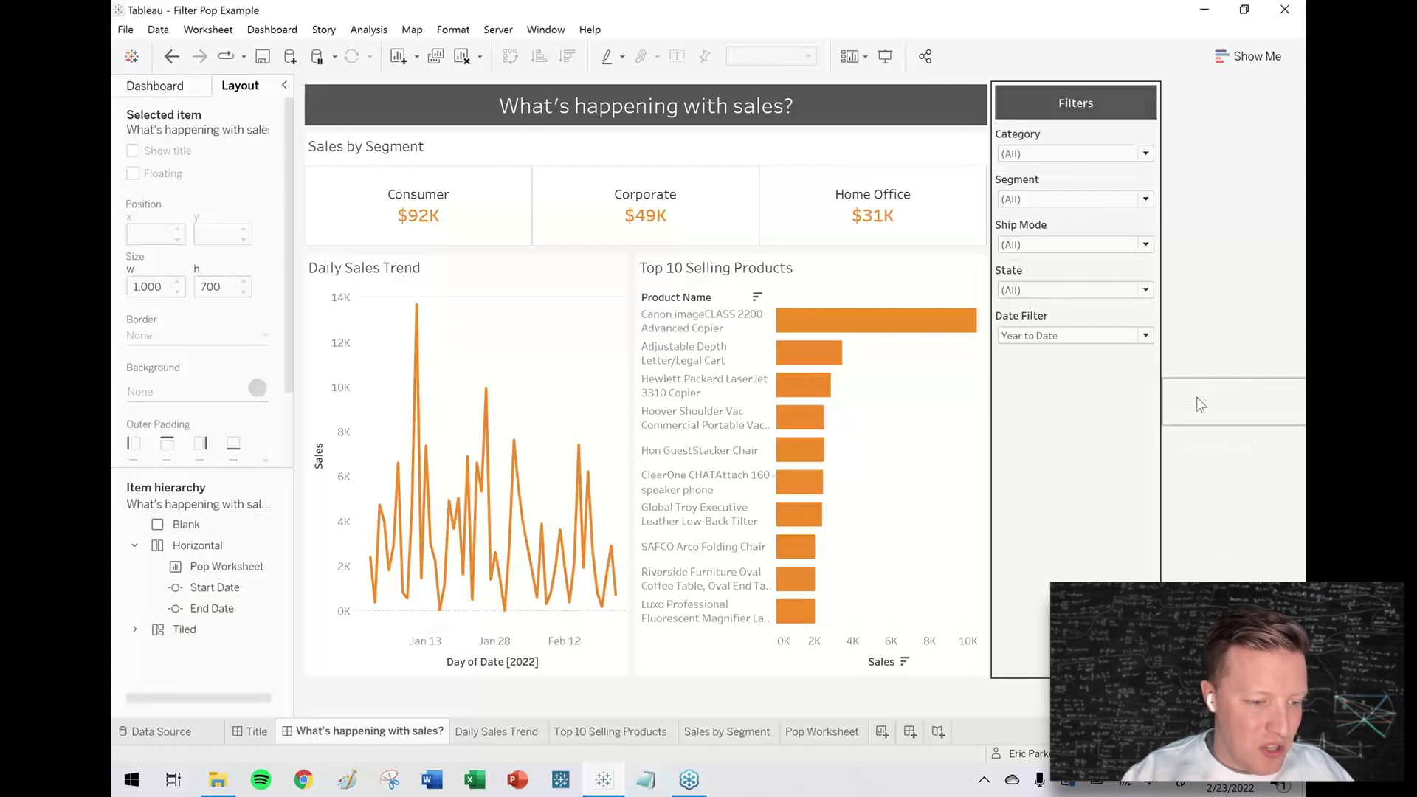
Step: In Presentation Mode, set the Date Filter to Custom, then exit full-screen
click(885, 56)
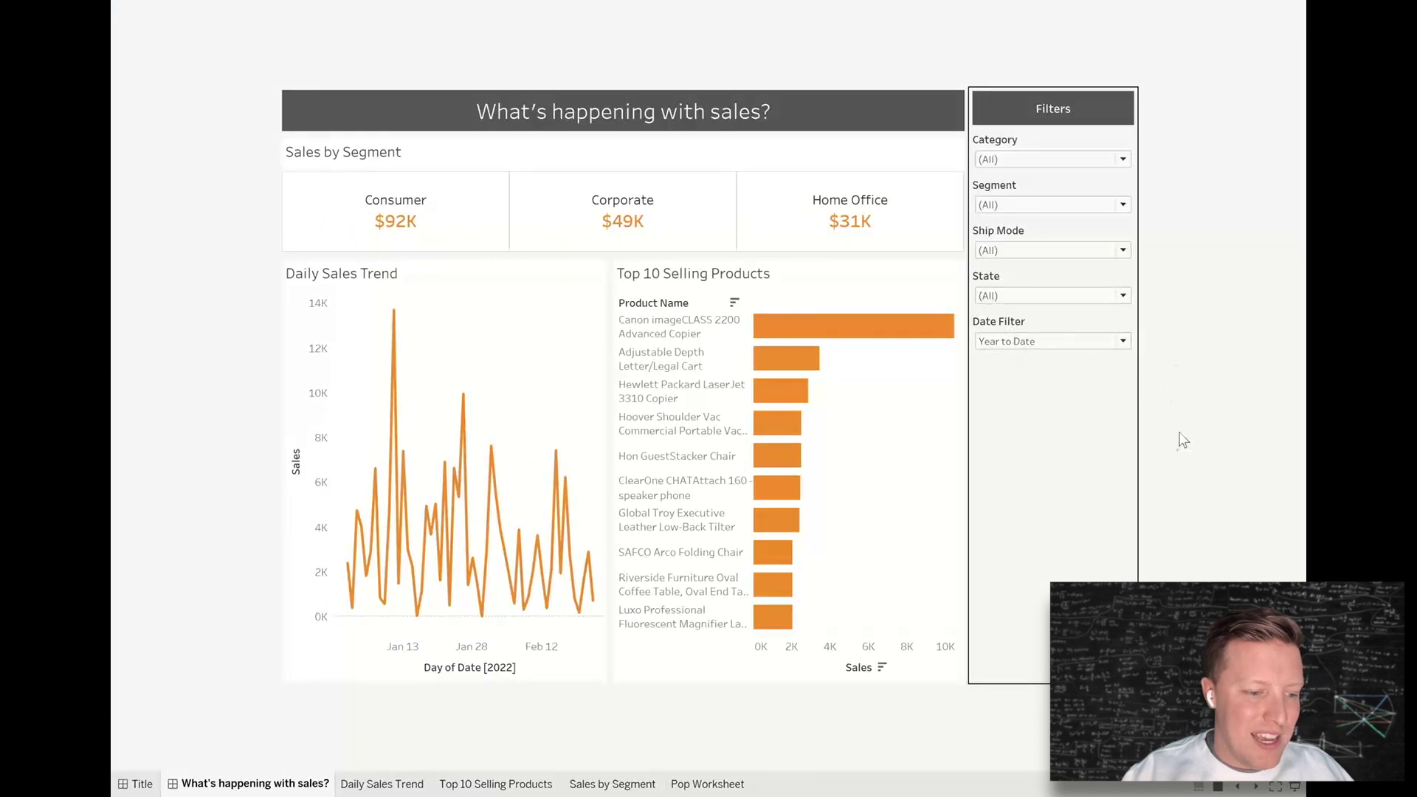
click(1025, 341)
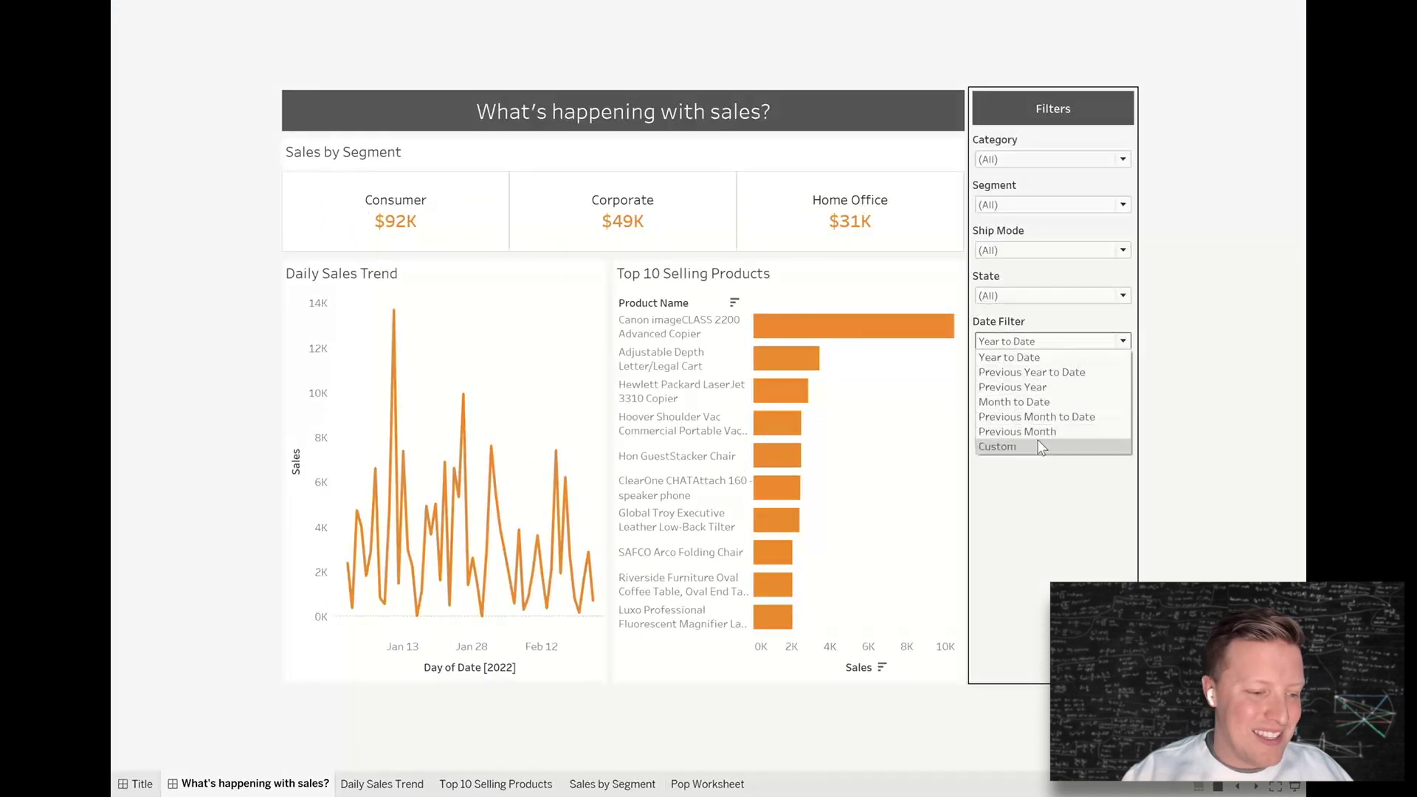
click(1171, 371)
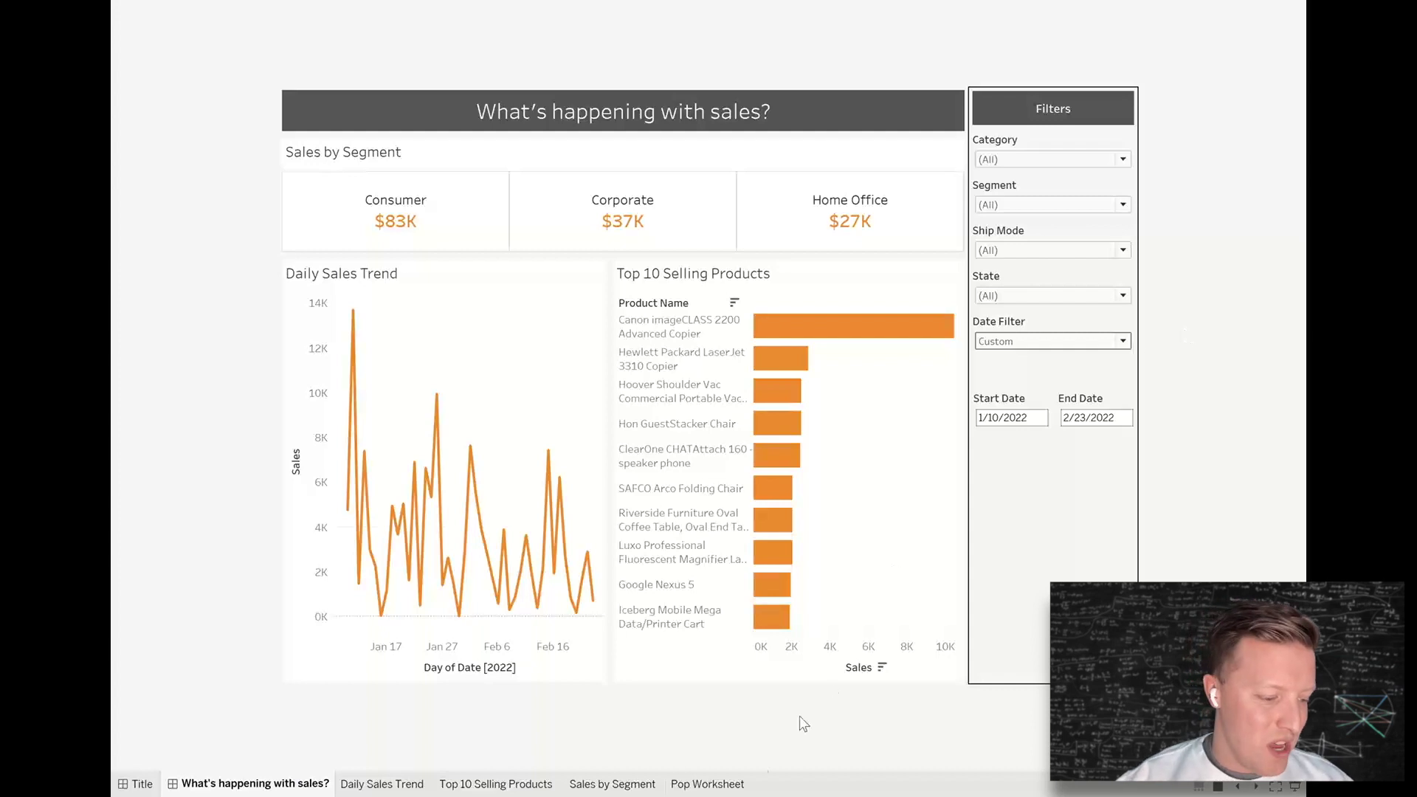
key(Escape)
Step: On Pop Worksheet, switch the Date Filter from Custom to another value to test it
click(843, 732)
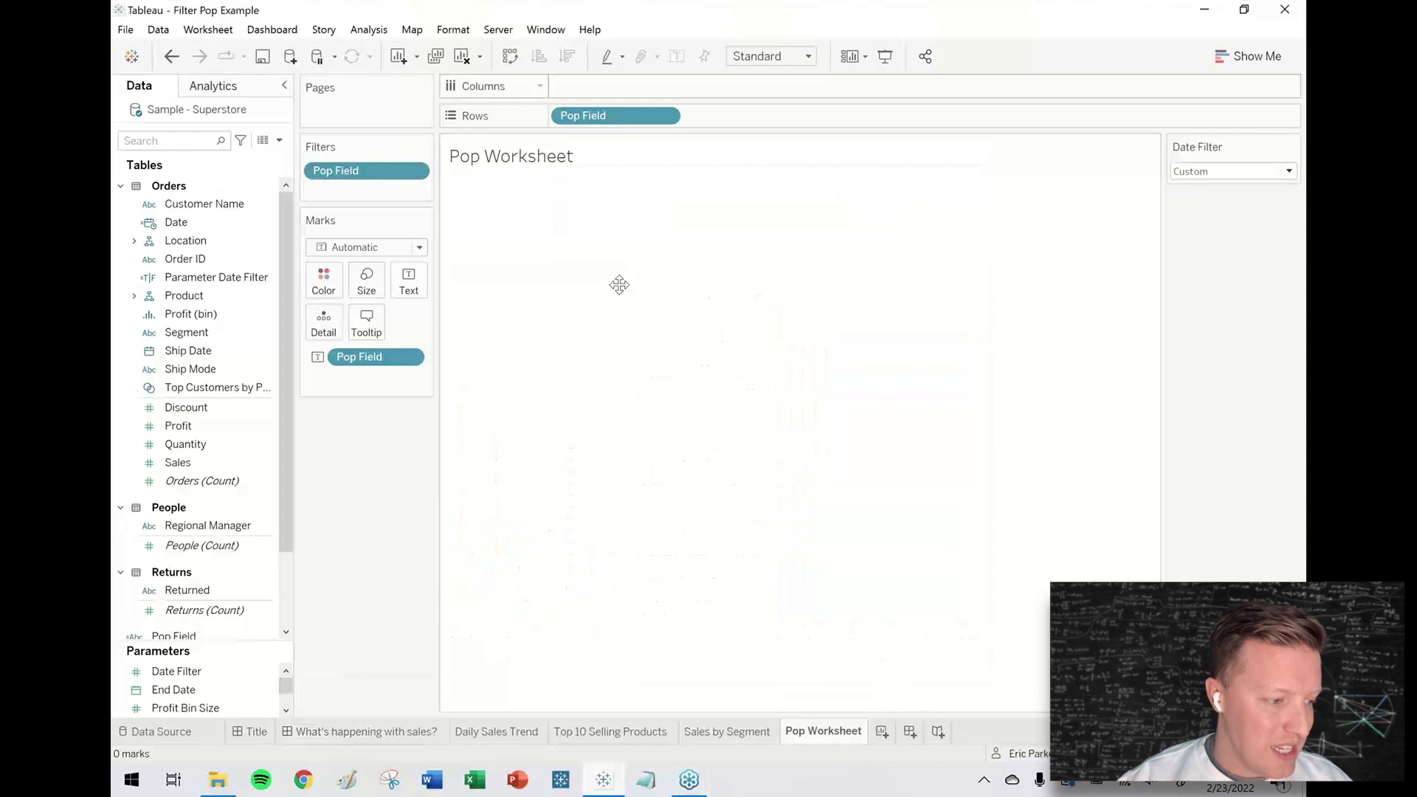
click(388, 177)
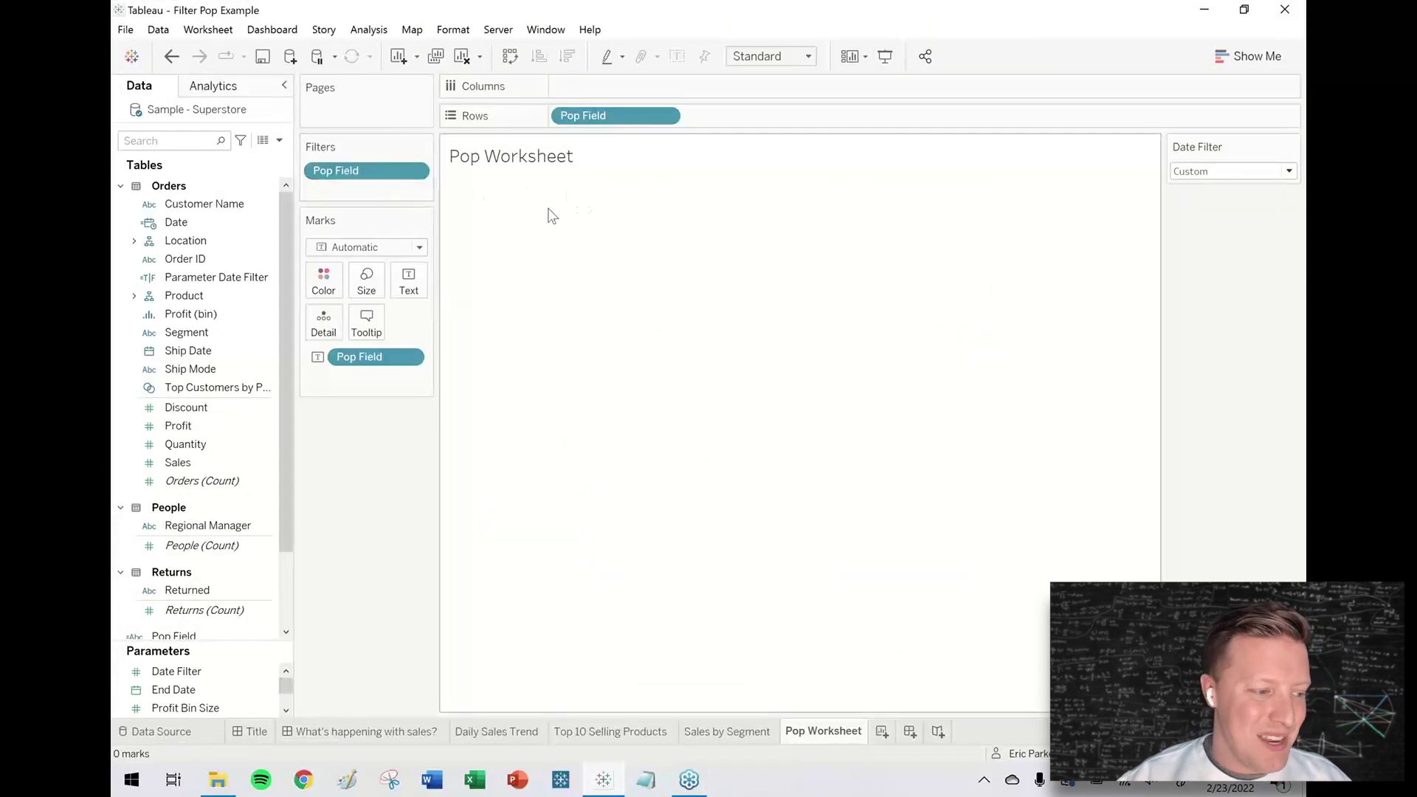
click(1253, 175)
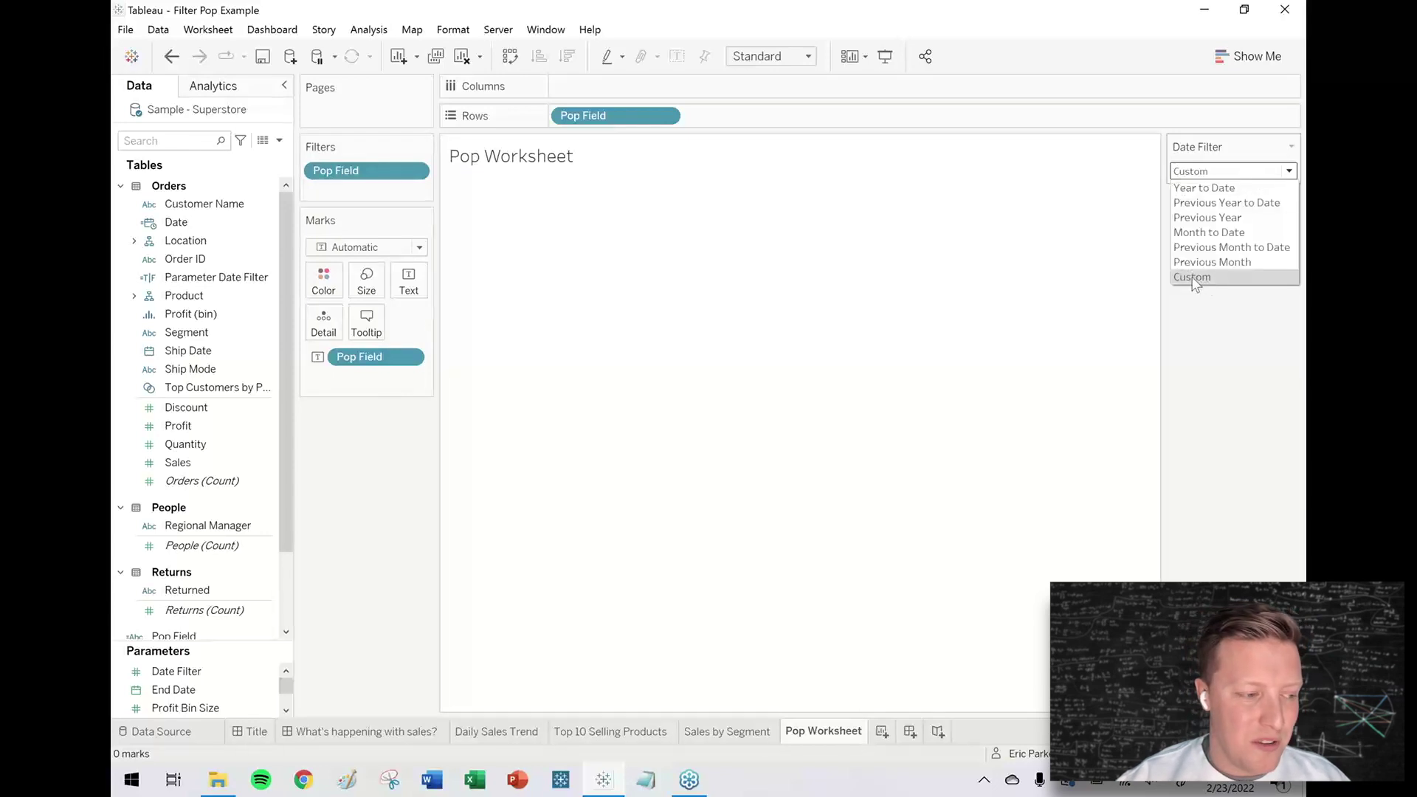
click(1229, 197)
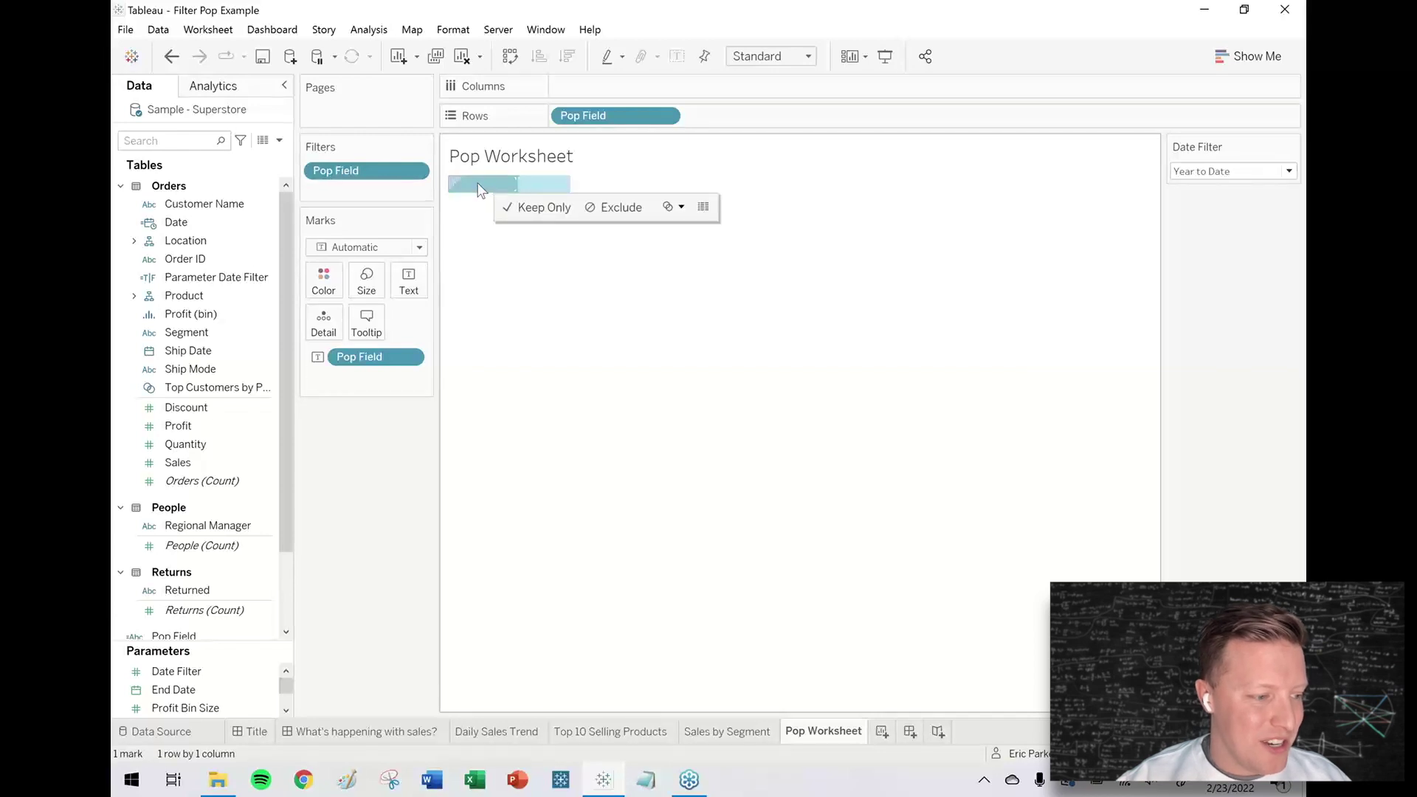
Step: Set the Date Filter back to Custom and return to the sales dashboard
click(1251, 172)
click(1225, 275)
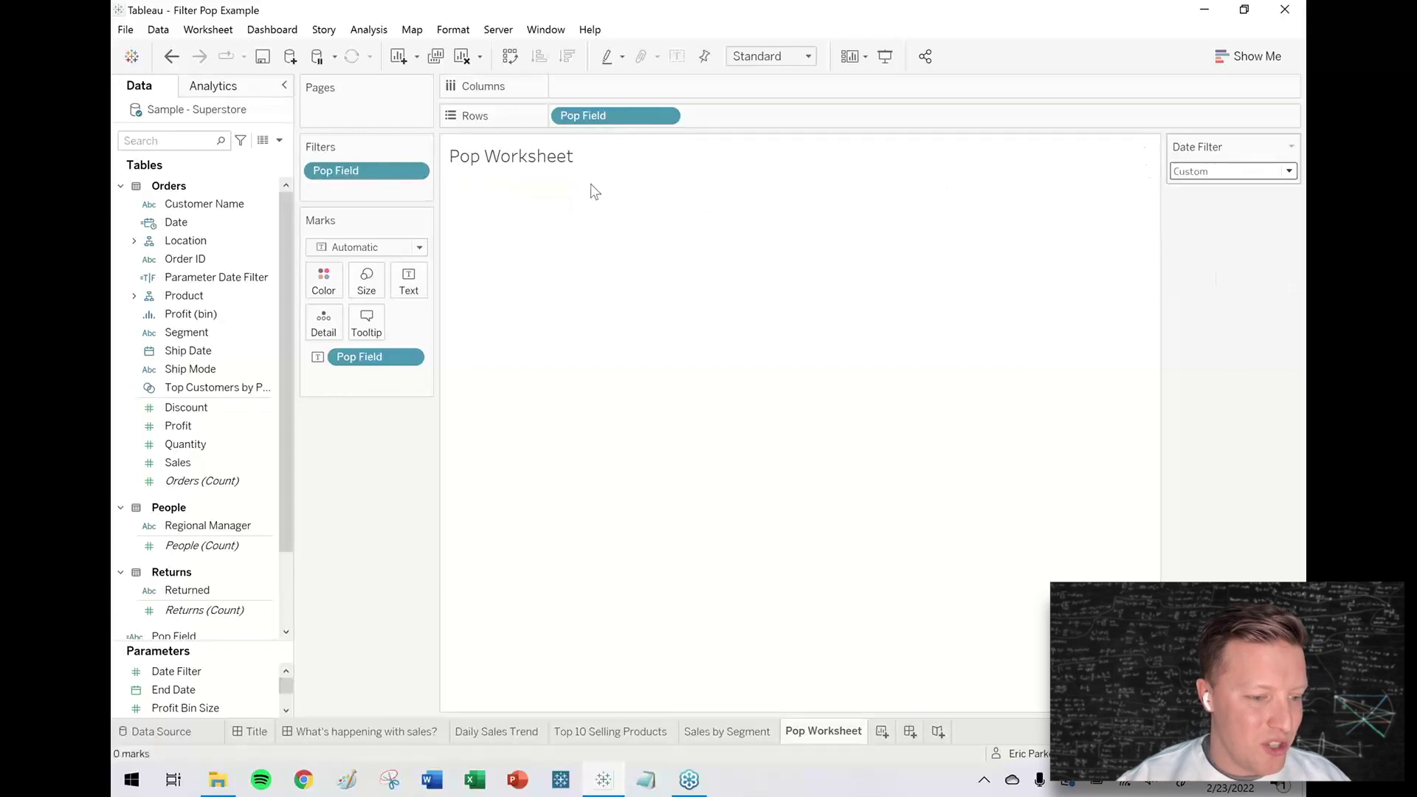
click(369, 732)
Step: Select the floating blank beside the Start and End Date controls
click(1247, 415)
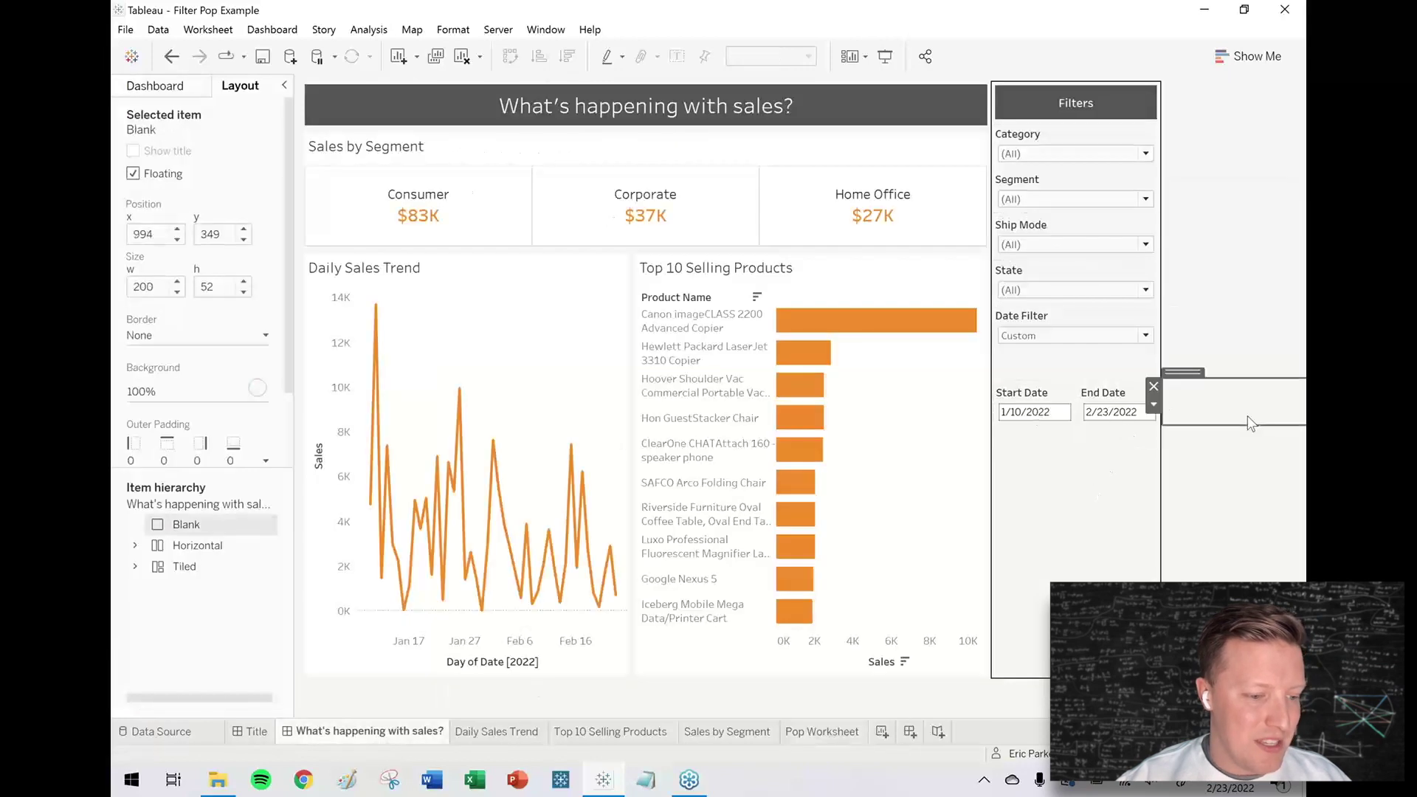